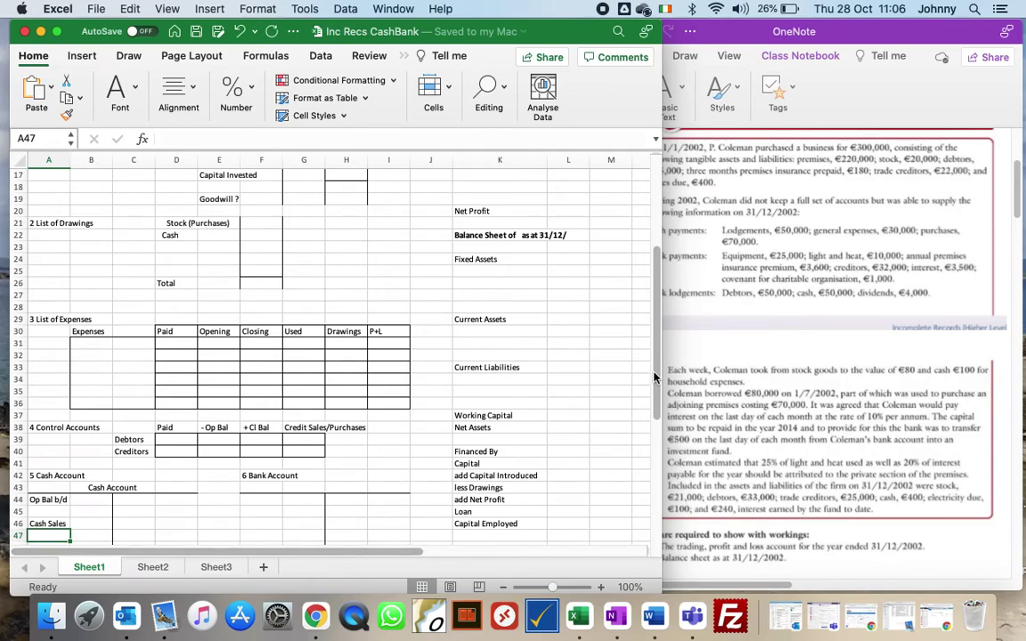
# Step: Complete the Trading Profit and Loss heading in K2 with the business owner's name and the year of the year-end date
pyautogui.scroll(5, 590, 331)
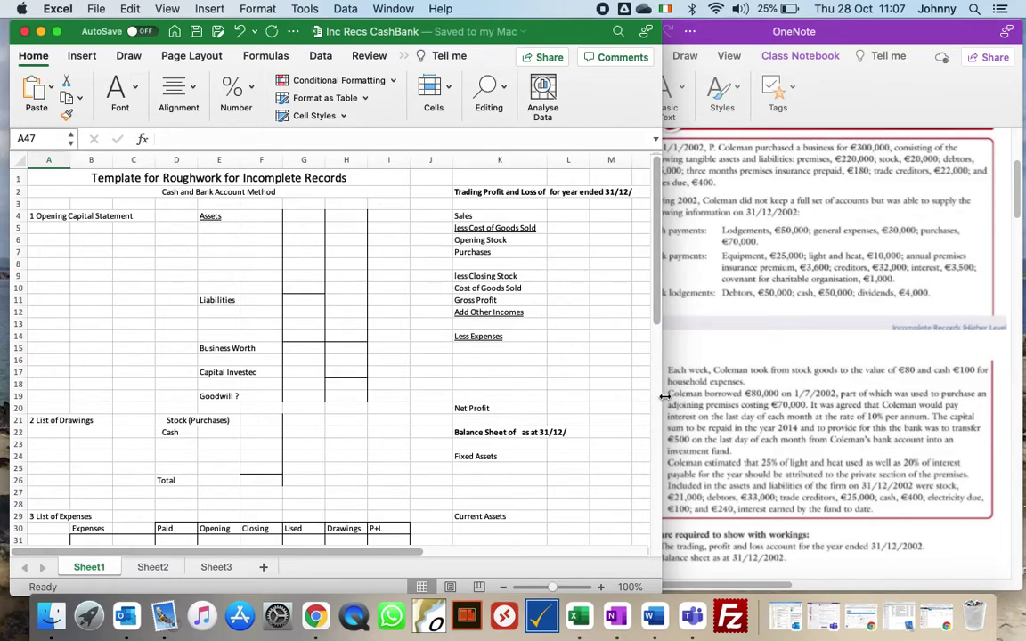
pyautogui.moveTo(662, 392); pyautogui.dragTo(616, 397)
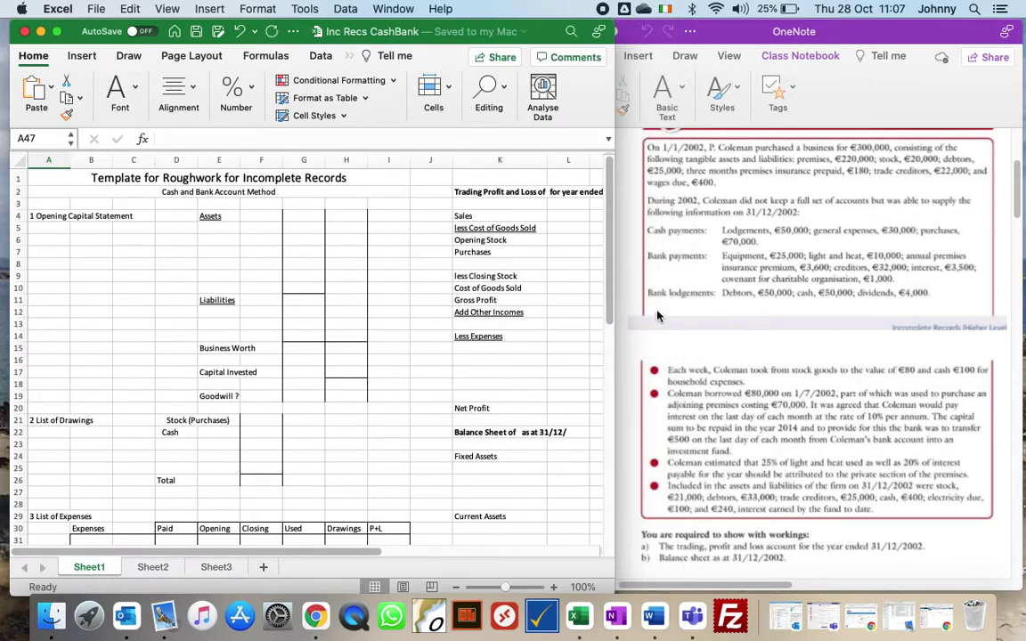
pyautogui.click(495, 192)
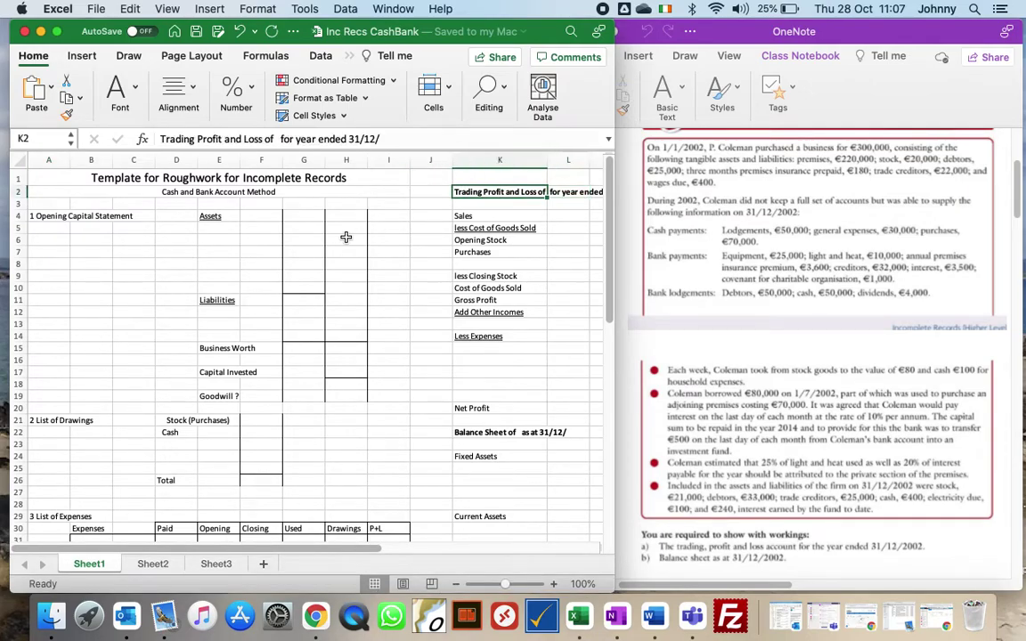
pyautogui.click(279, 139)
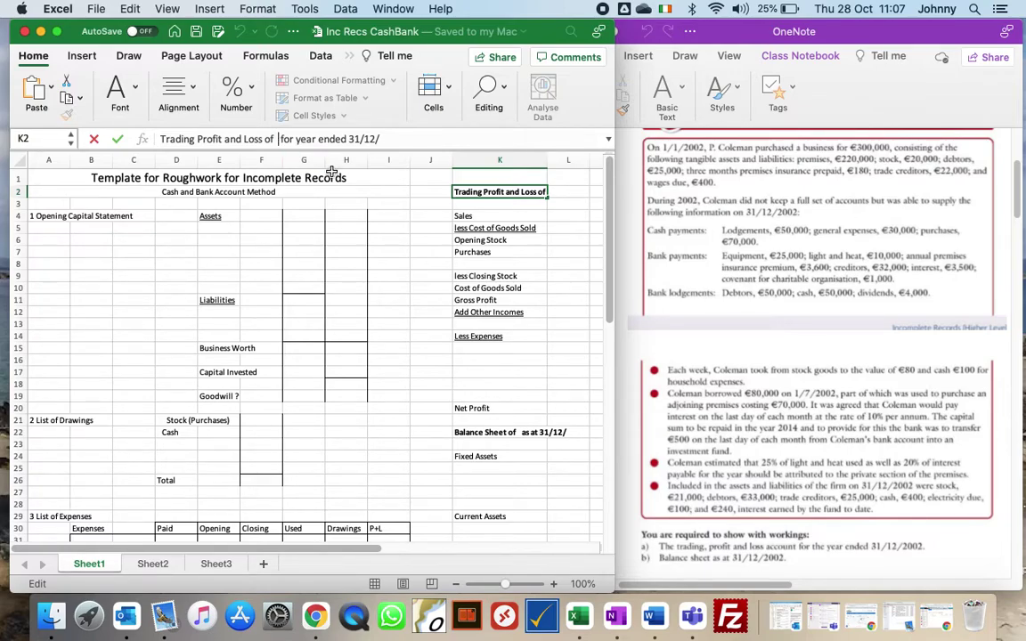
pyautogui.press('BackSpace')
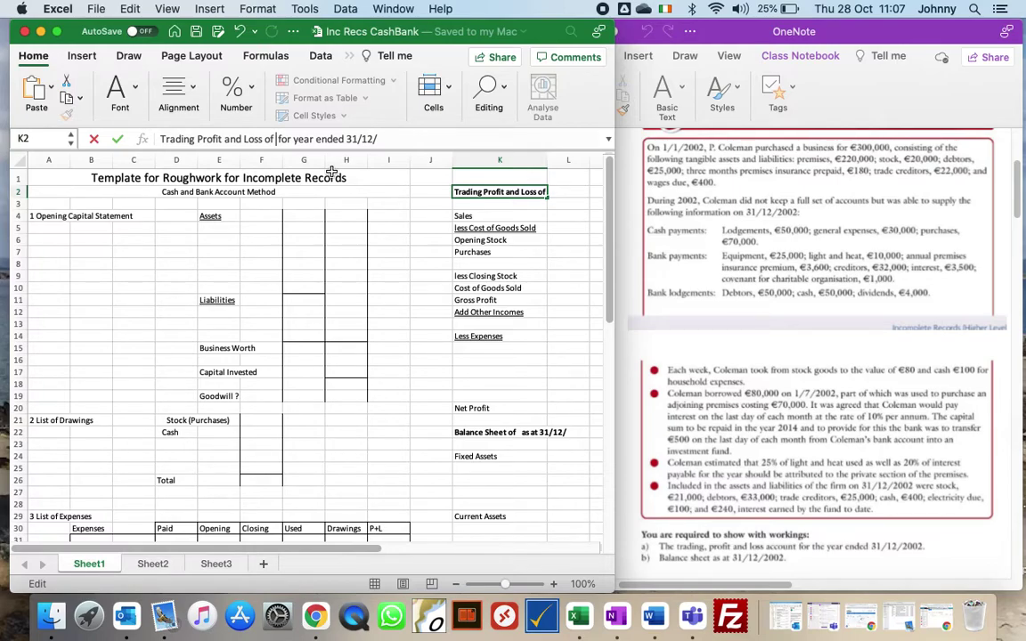
pyautogui.write('P Coleman')
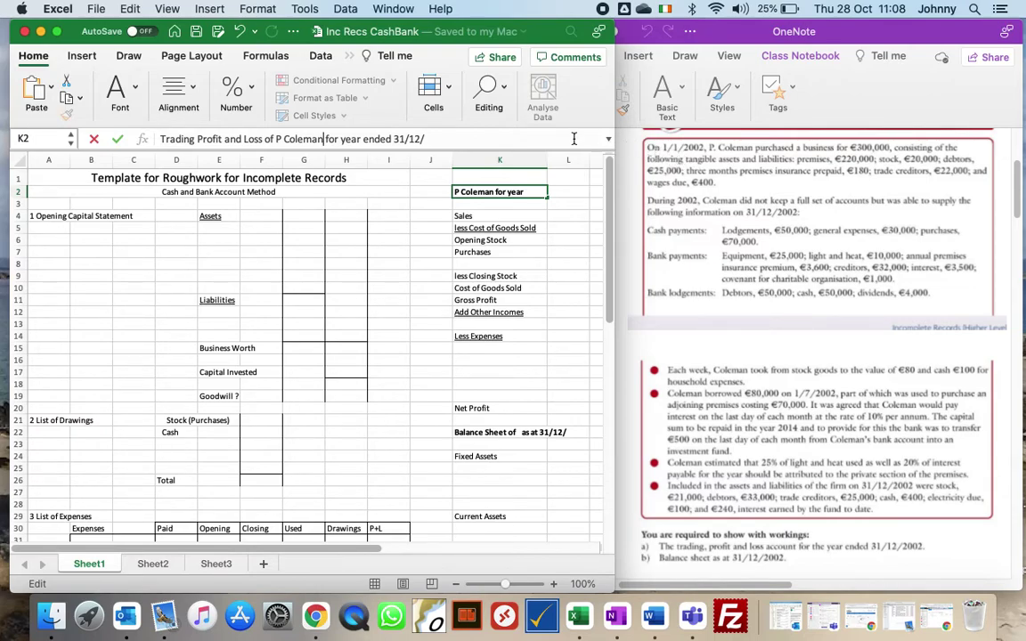
pyautogui.click(428, 140)
pyautogui.write('200')
pyautogui.press('Return')
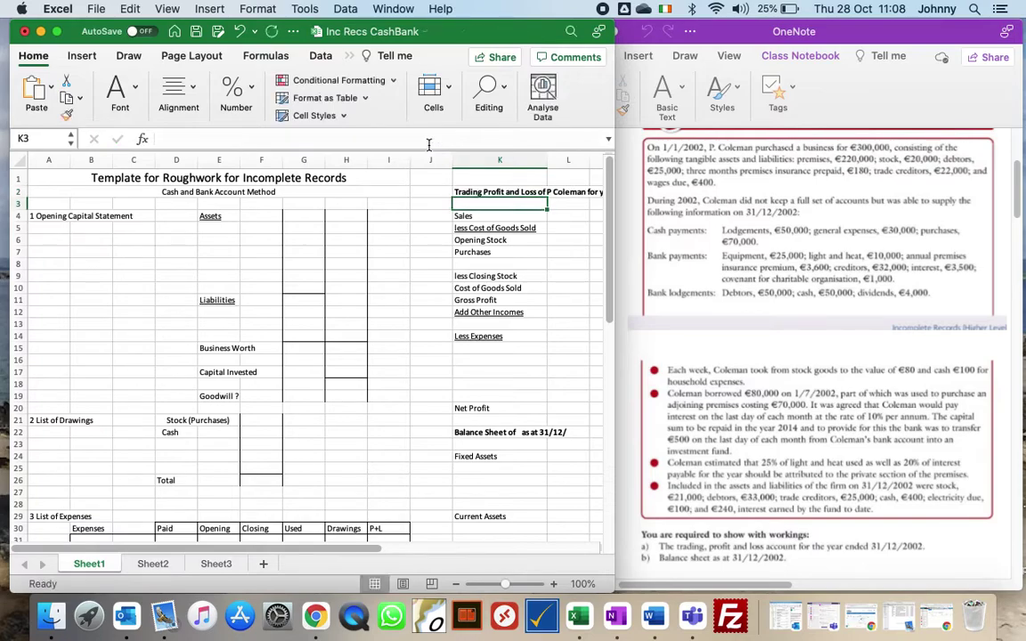
# Step: Complete the Balance Sheet heading in K22 with the business owner's name and the year 2002
pyautogui.click(469, 438)
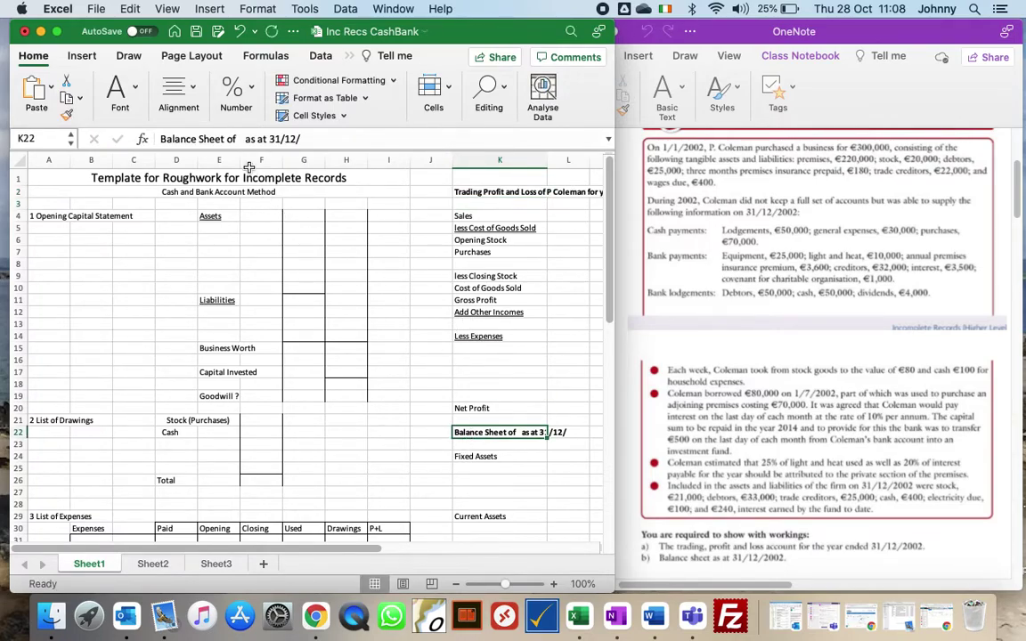
pyautogui.click(240, 139)
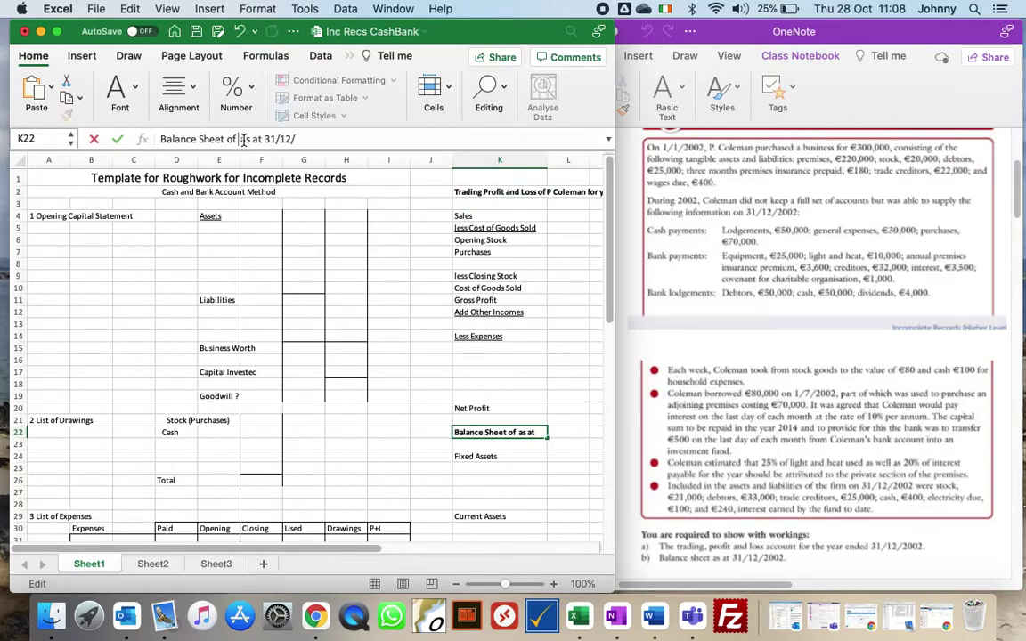
pyautogui.write('P Colemnan ')
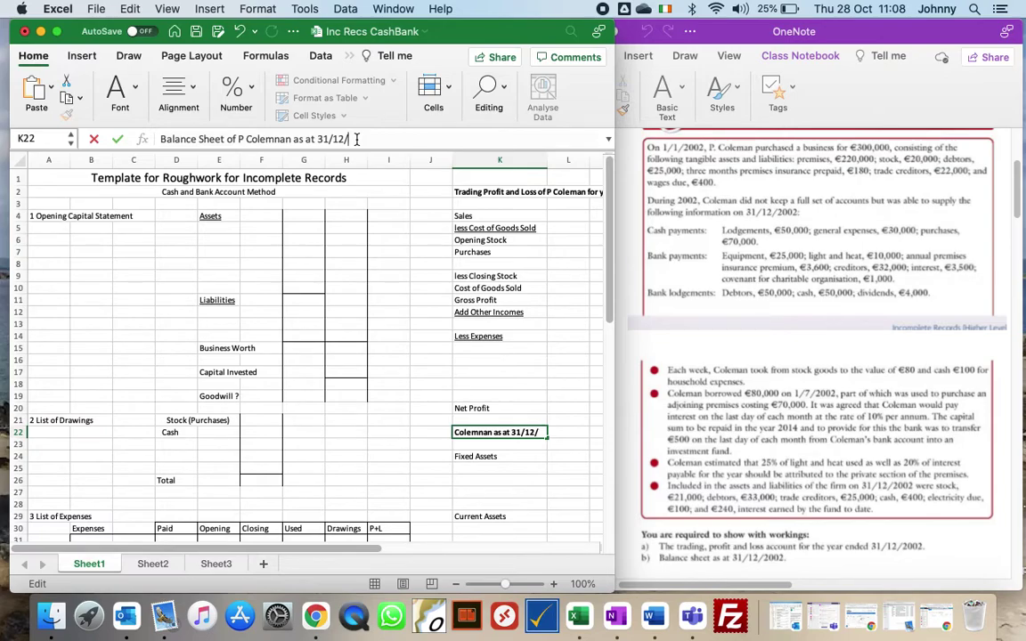
pyautogui.write('2002')
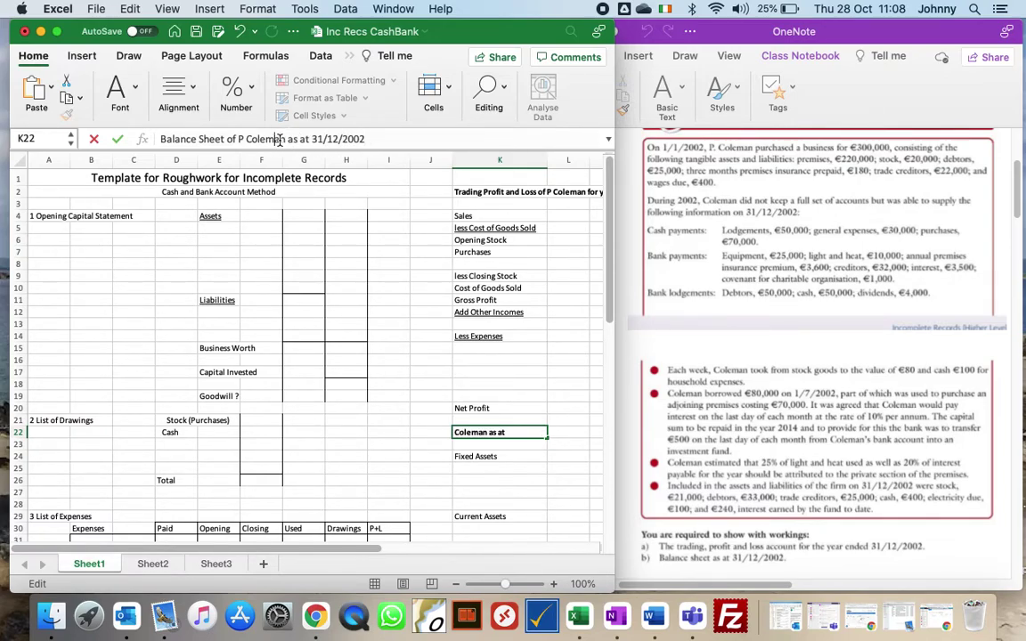
pyautogui.press('Return')
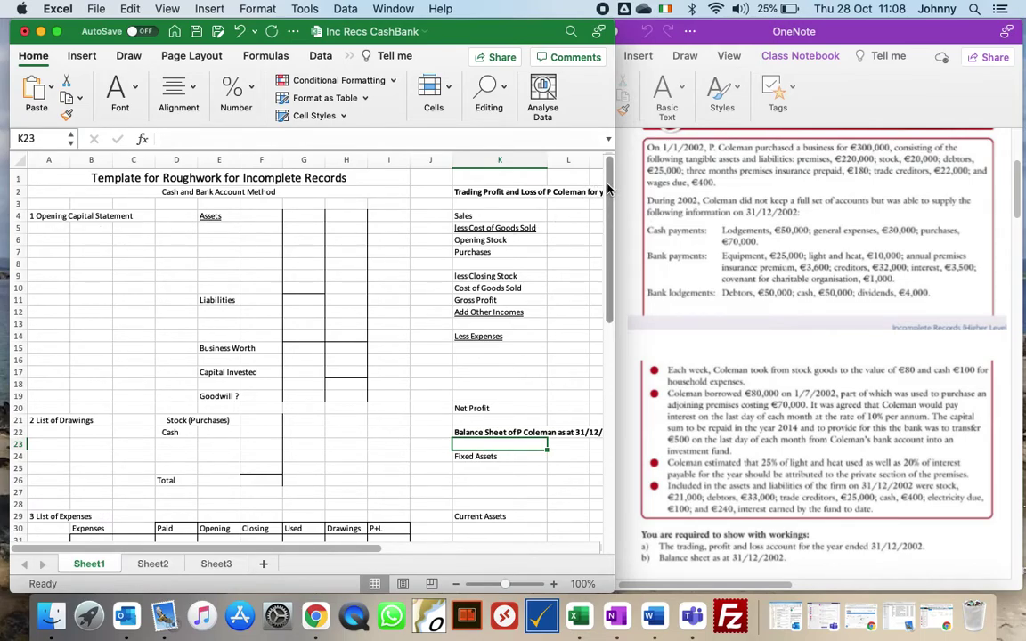
pyautogui.scroll(-1, 608, 189)
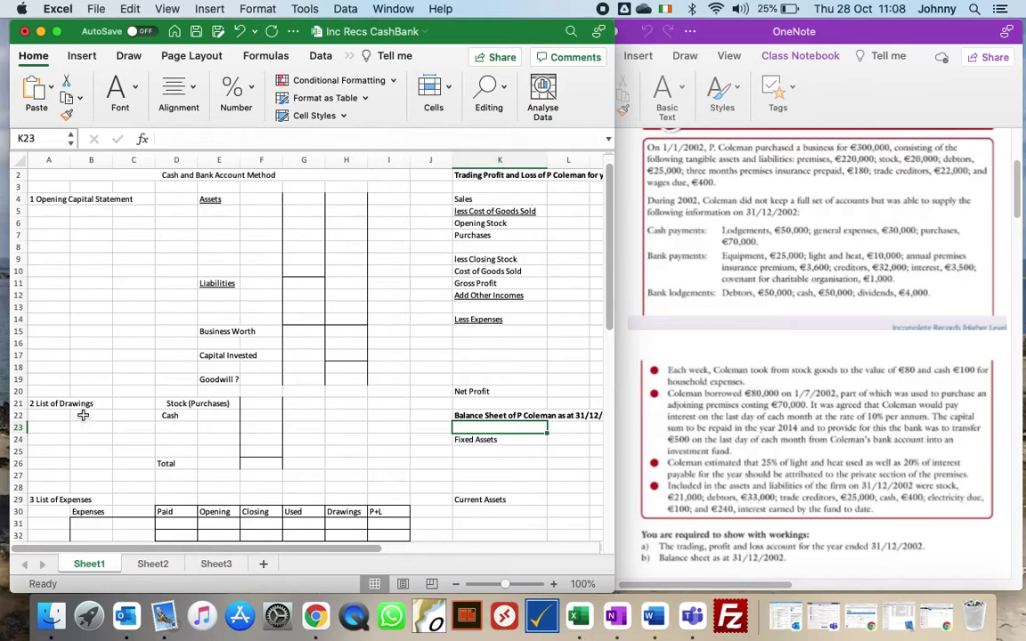
pyautogui.click(47, 416)
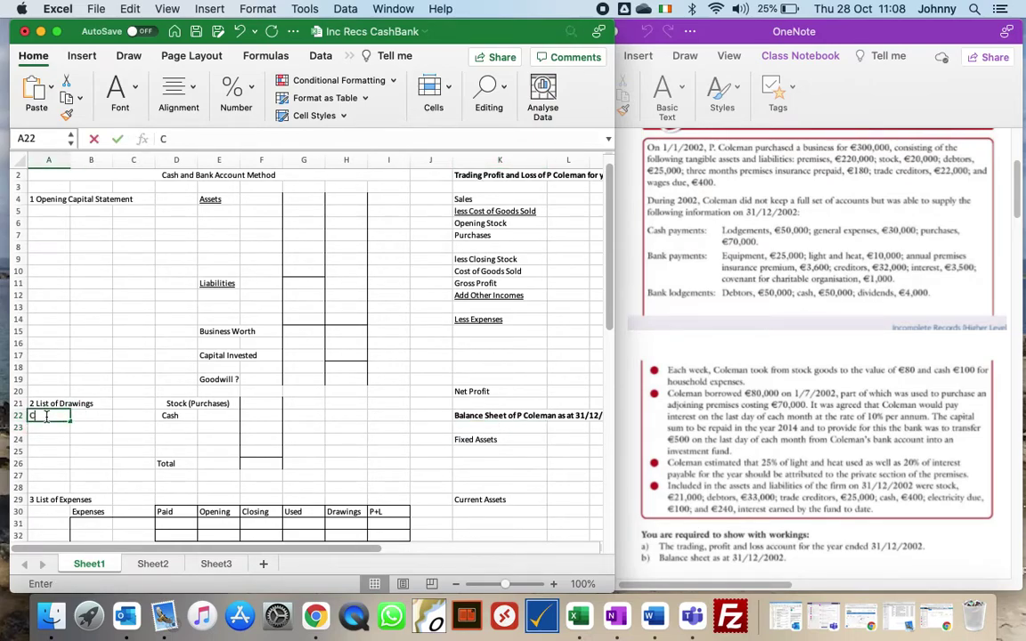
pyautogui.write('Cash')
pyautogui.press('Return')
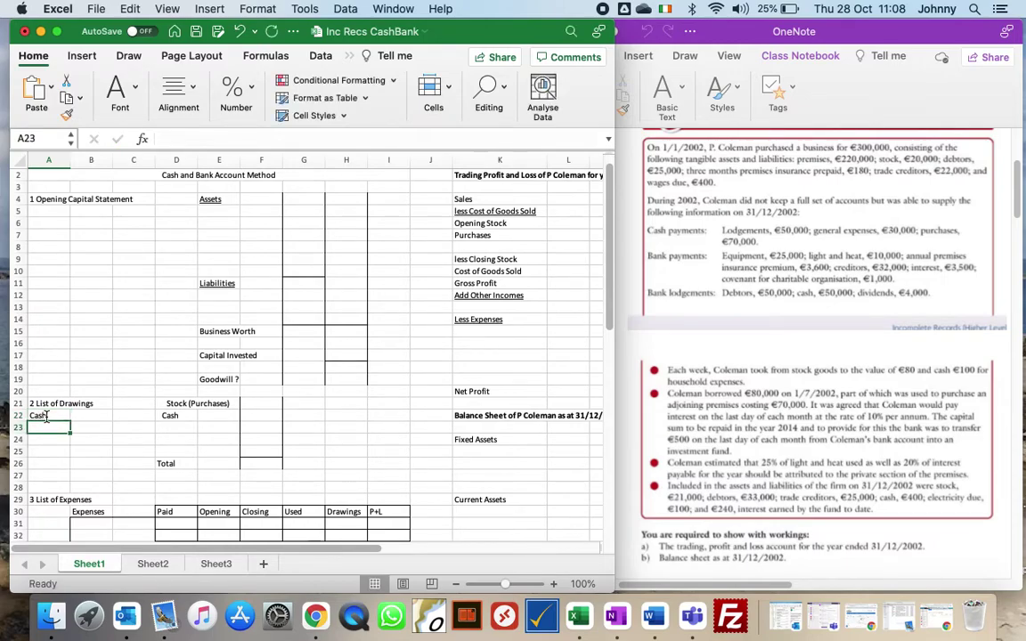
pyautogui.write('Stock')
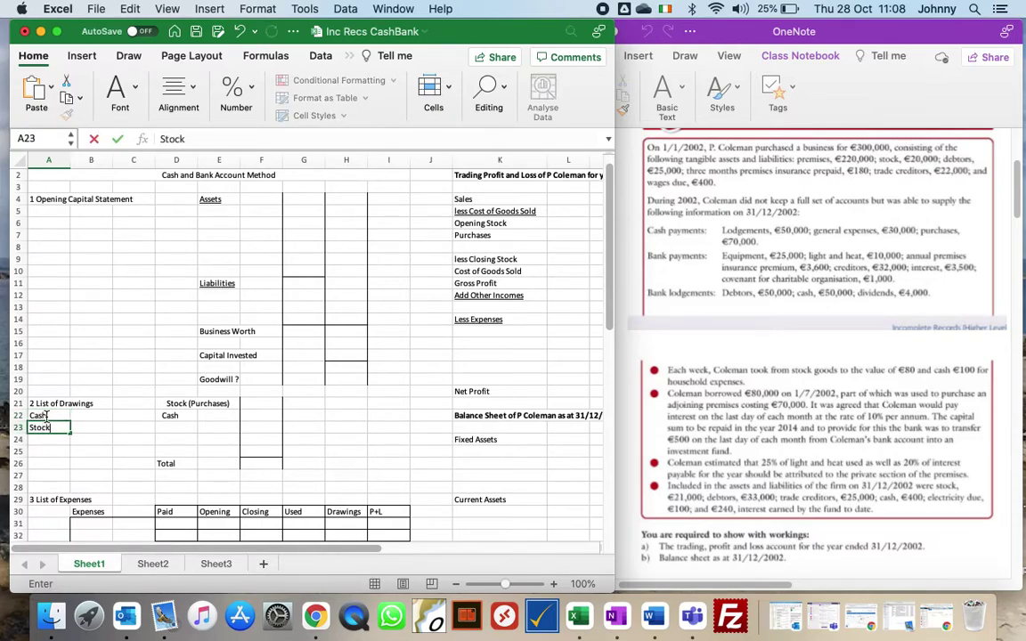
pyautogui.press('Return')
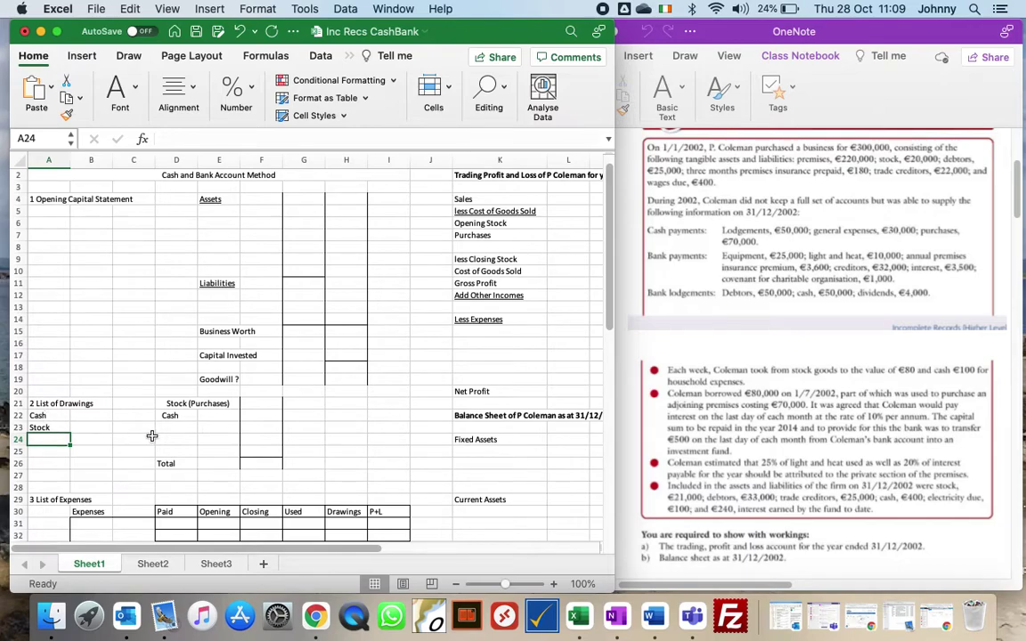
pyautogui.click(32, 415)
pyautogui.press('BackSpace')
pyautogui.press('Return')
pyautogui.press('BackSpace')
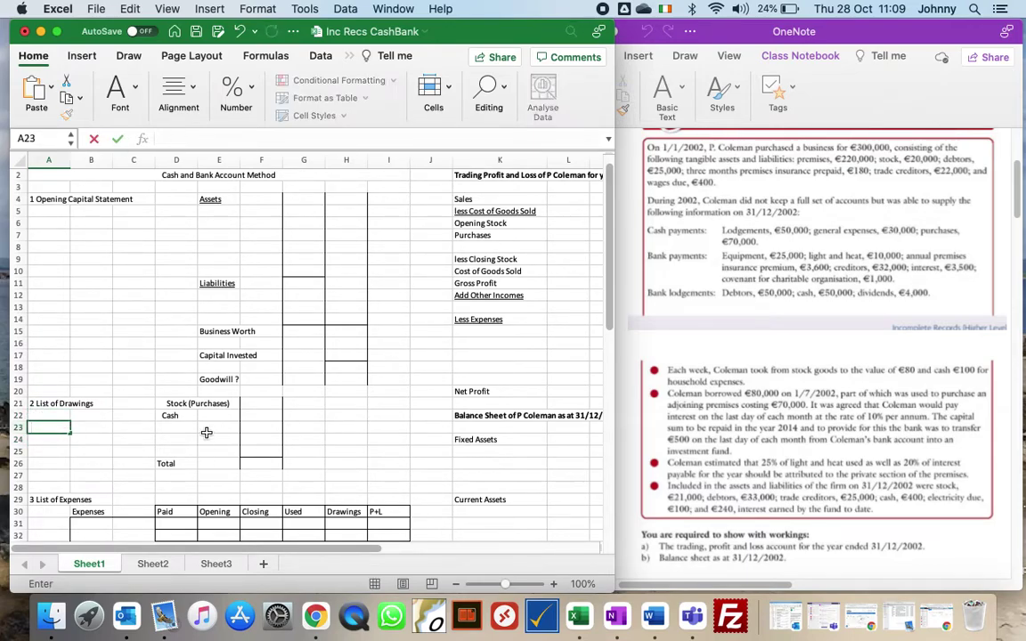
pyautogui.click(388, 439)
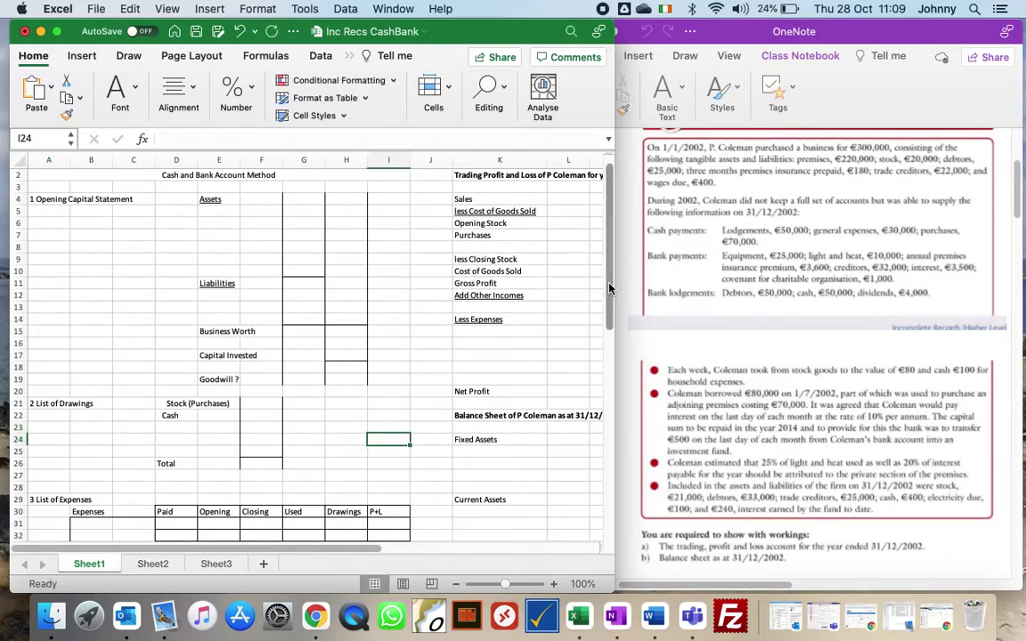
# Step: Enter 300,000 as the Capital Invested in H17 of the Opening Capital Statement
pyautogui.moveTo(610, 290); pyautogui.dragTo(612, 356)
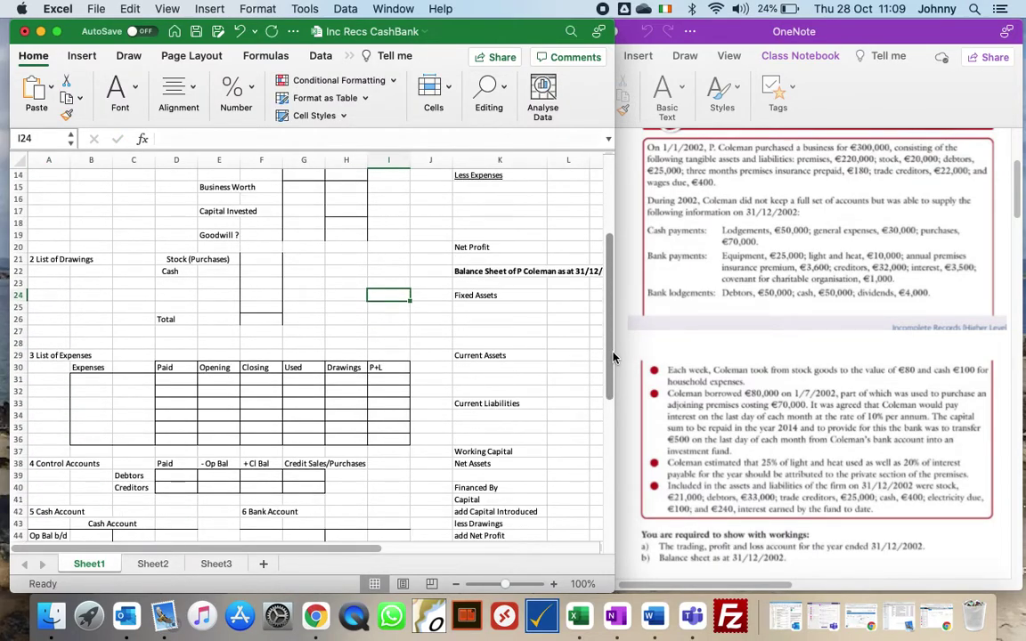
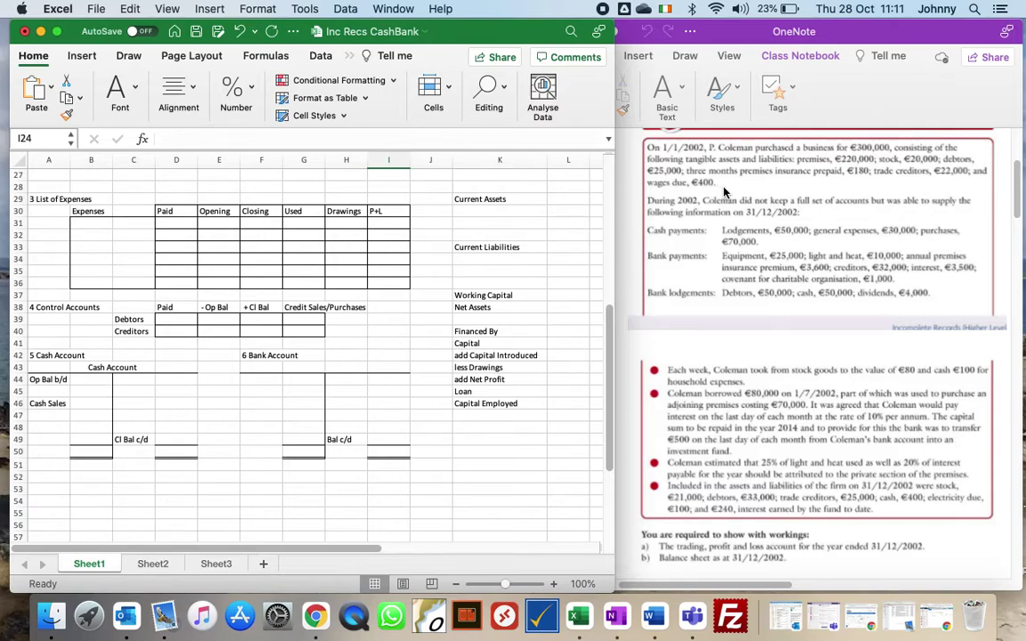
pyautogui.moveTo(608, 384); pyautogui.dragTo(614, 258)
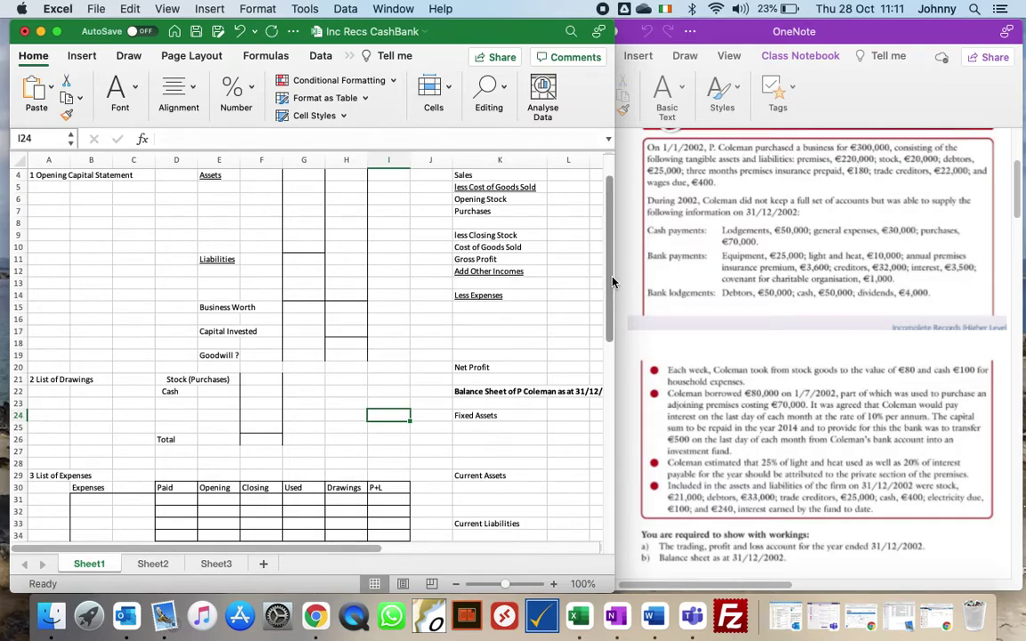
pyautogui.scroll(2, 613, 283)
pyautogui.click(338, 353)
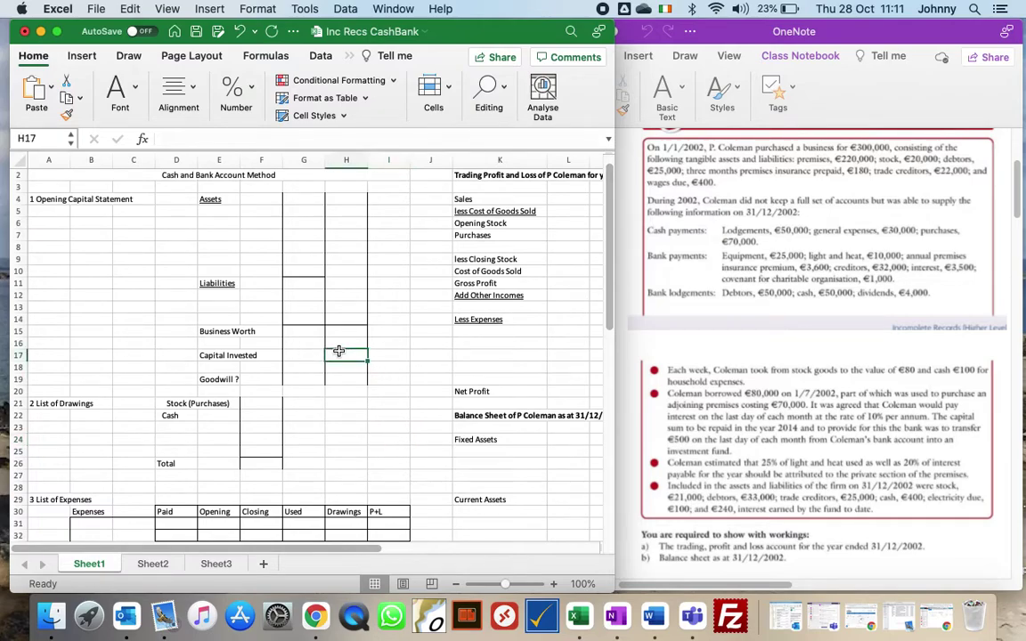
pyautogui.write('300')
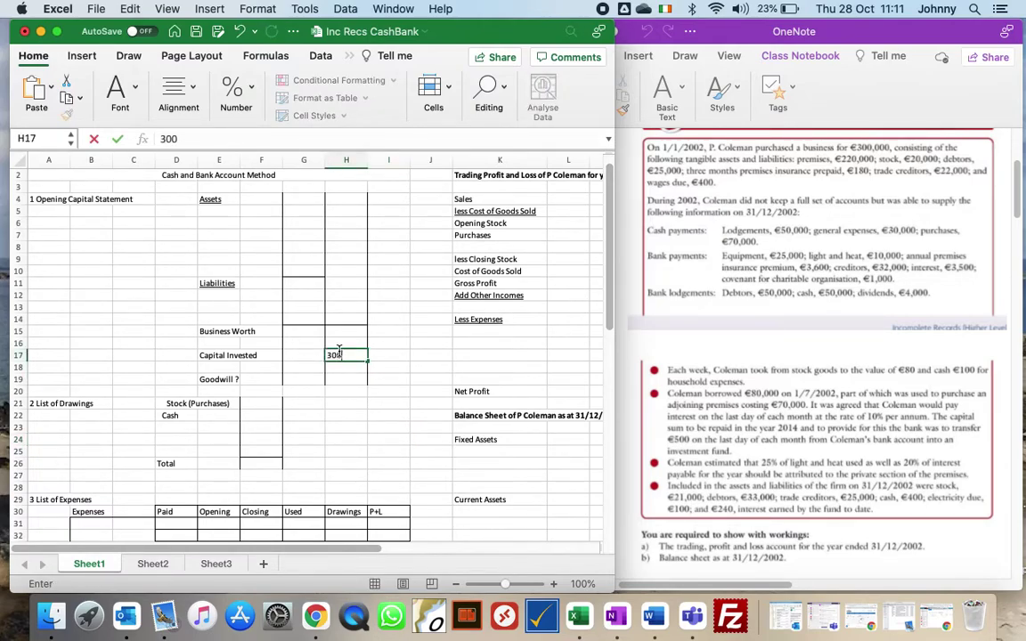
pyautogui.write(',000')
pyautogui.click(338, 347)
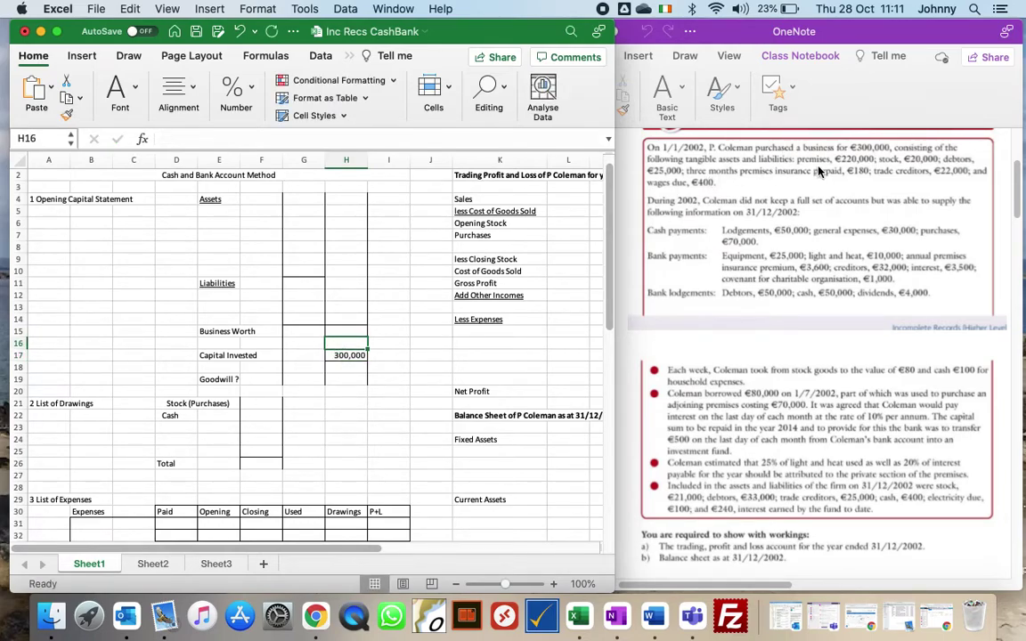
# Step: Add the first asset to the Opening Capital Statement, labelled Prem in E5 with 220000 in G5
pyautogui.click(224, 214)
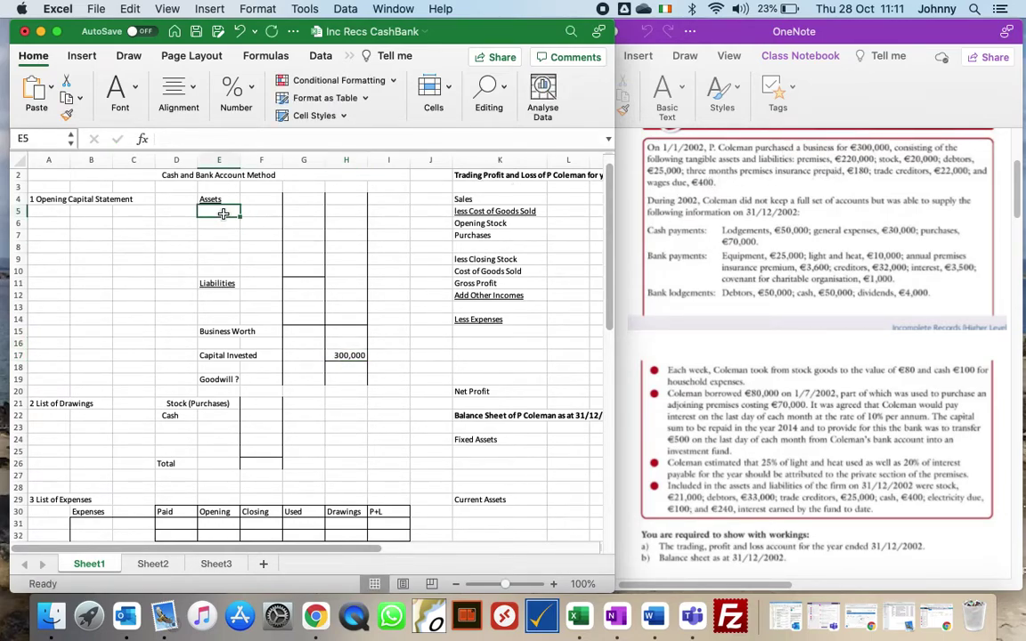
pyautogui.write('Prem')
pyautogui.press('Tab')
pyautogui.press('Tab')
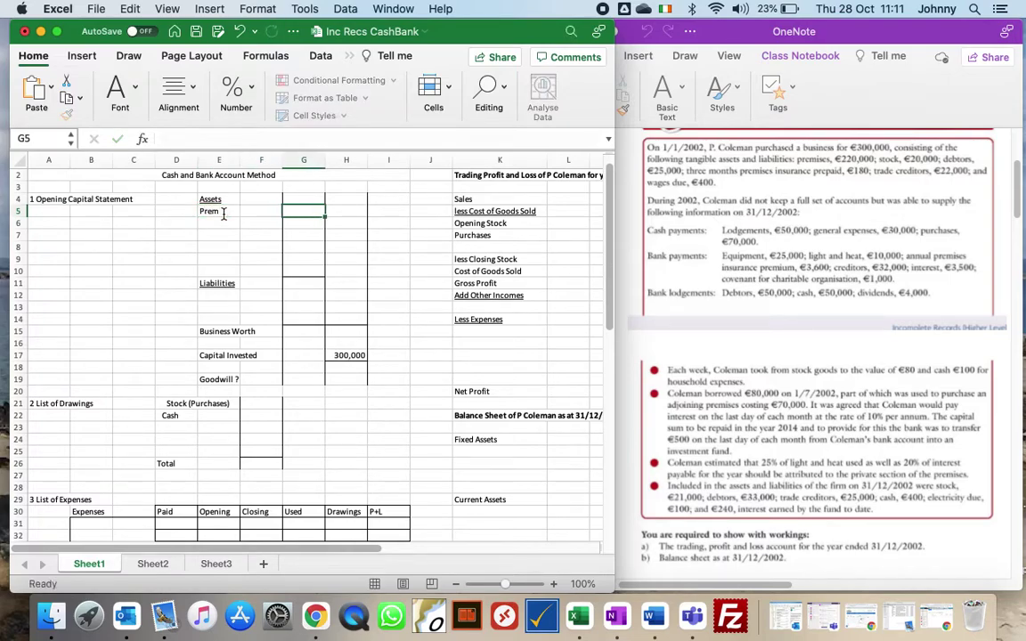
pyautogui.write('220000')
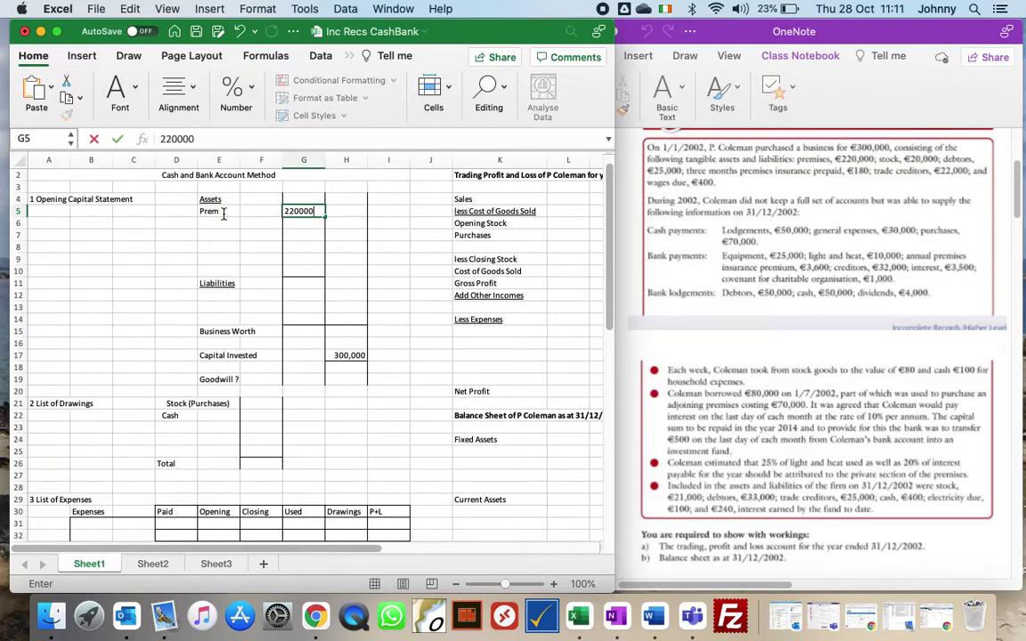
pyautogui.press('Return')
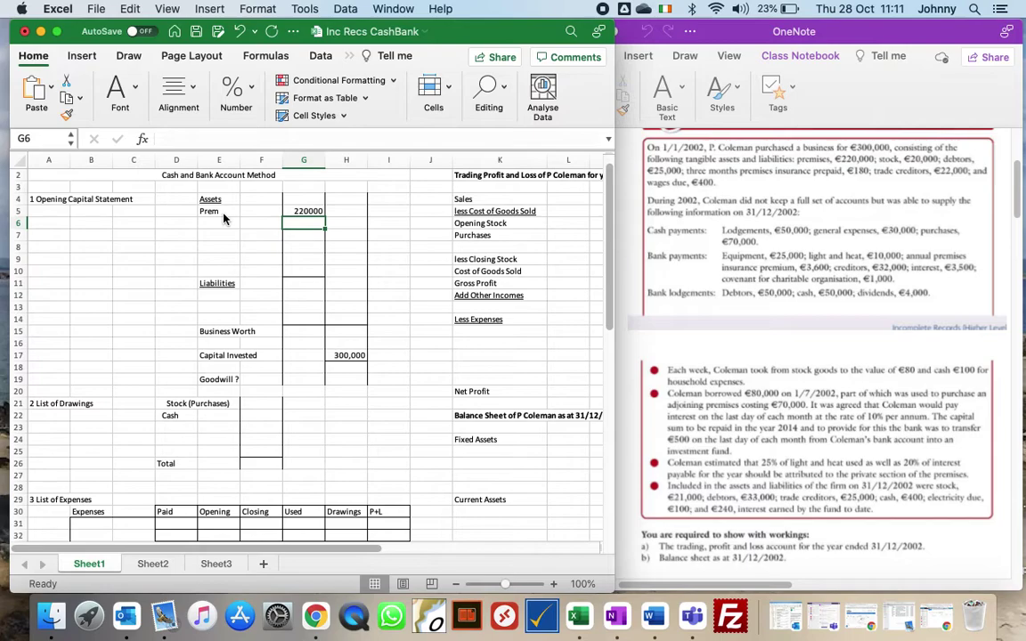
# Step: Add Stock as the second asset in E6 with the amount 20000 in G6
pyautogui.press('Left')
pyautogui.press('Left')
pyautogui.write('Stock')
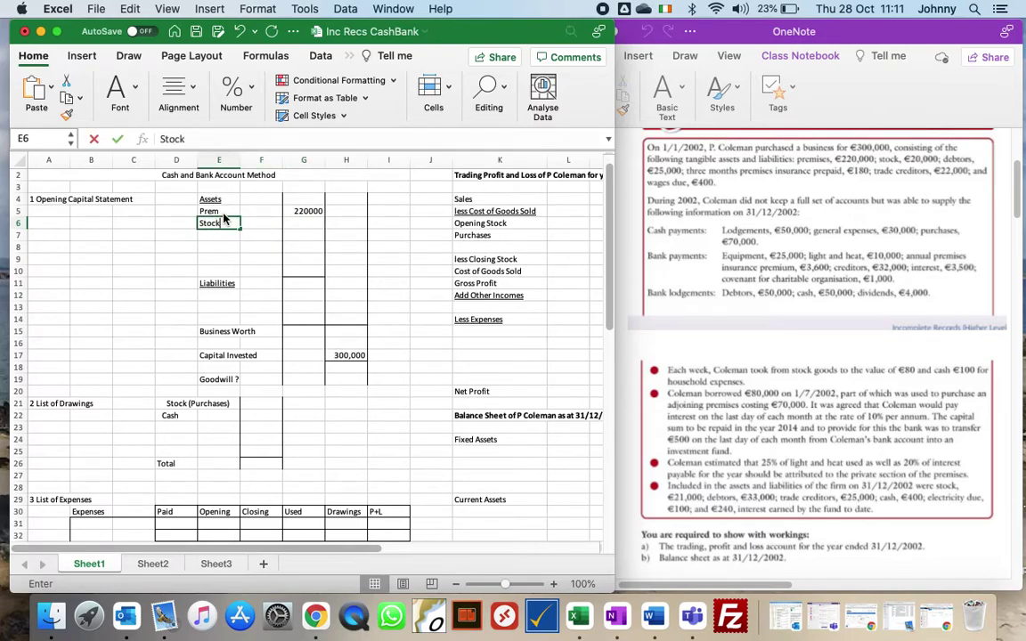
pyautogui.press('Right')
pyautogui.press('Right')
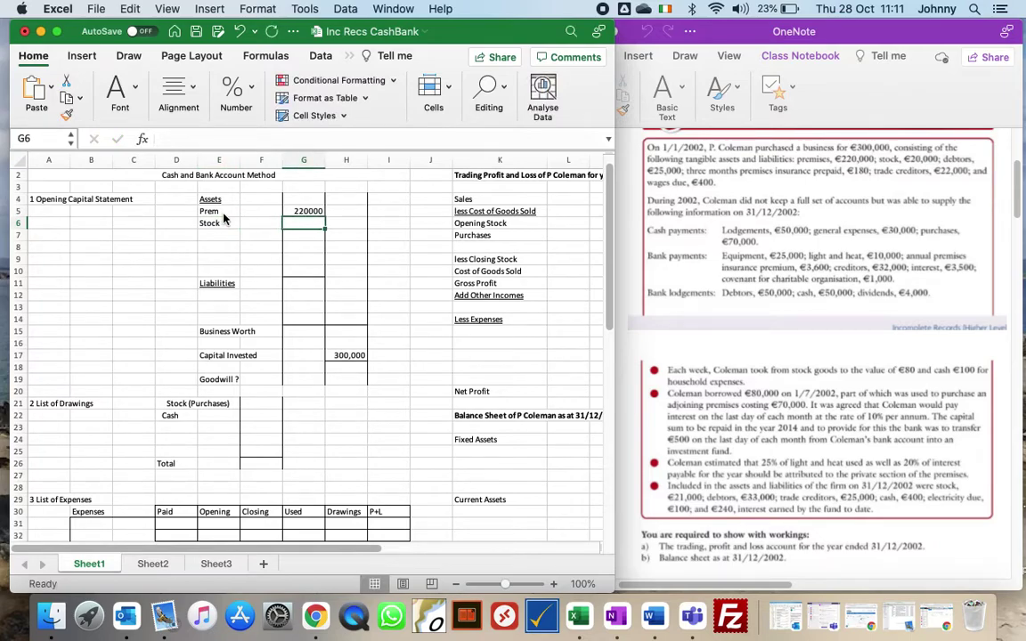
pyautogui.write('20000')
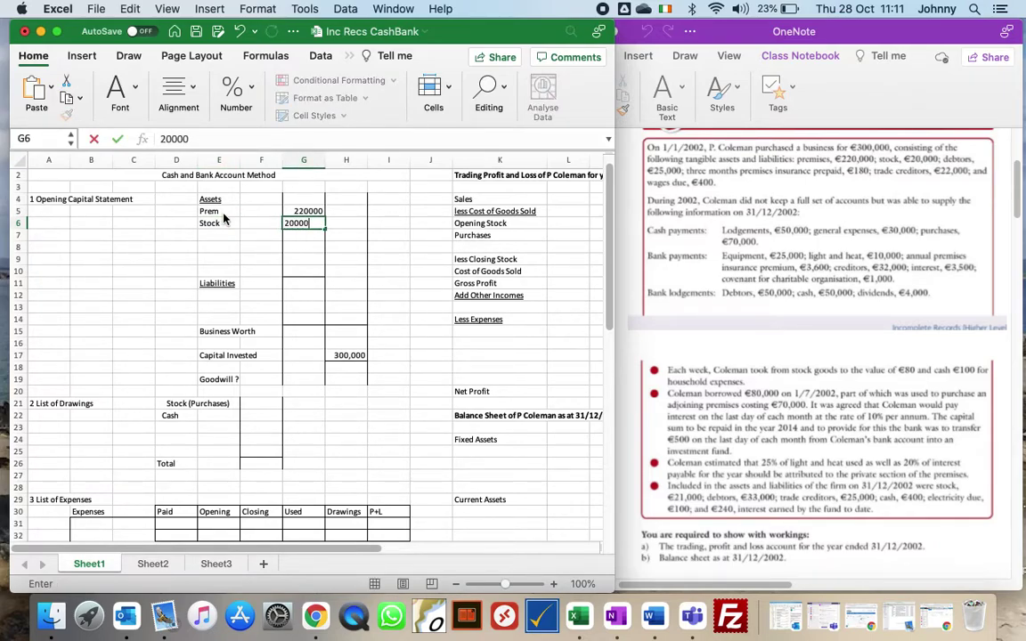
pyautogui.press('Return')
# Step: Add Debtors as the third asset in E7 with the amount 25000 in G7
pyautogui.write('25000')
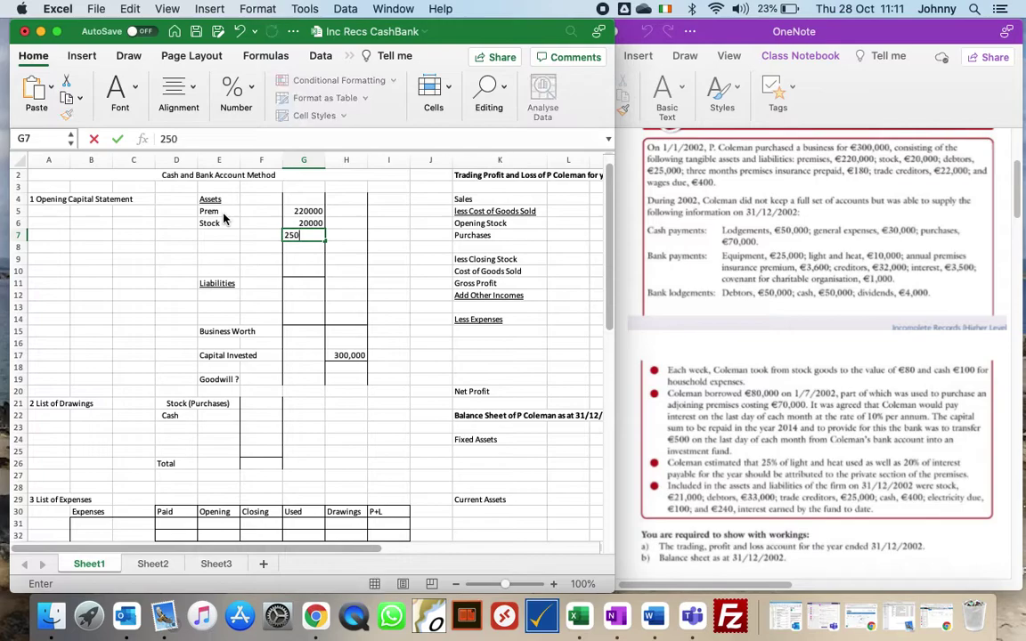
pyautogui.press('Left')
pyautogui.press('Left')
pyautogui.write('Debtors')
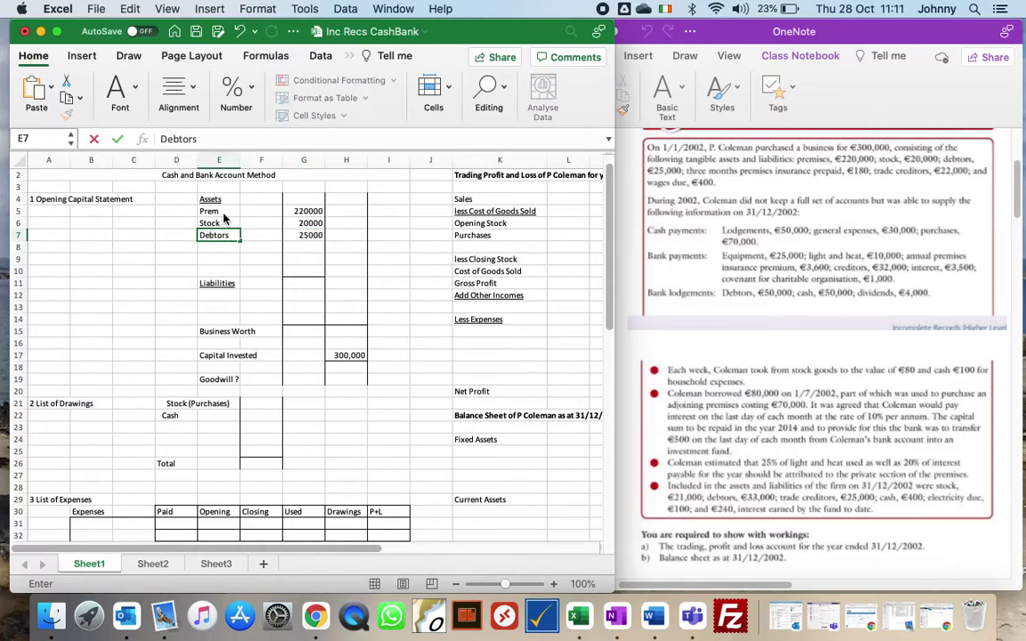
pyautogui.press('Return')
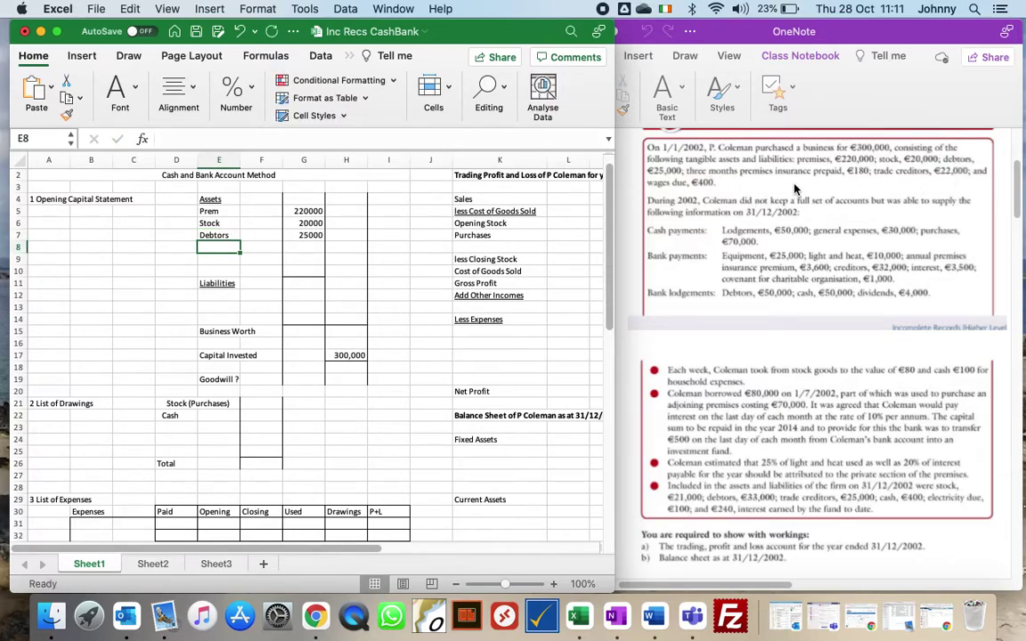
# Step: Add prepaid insurance to the Opening Capital Statement's assets, labelled Ins Pre in E8 with 180 in G8
pyautogui.write('Ins')
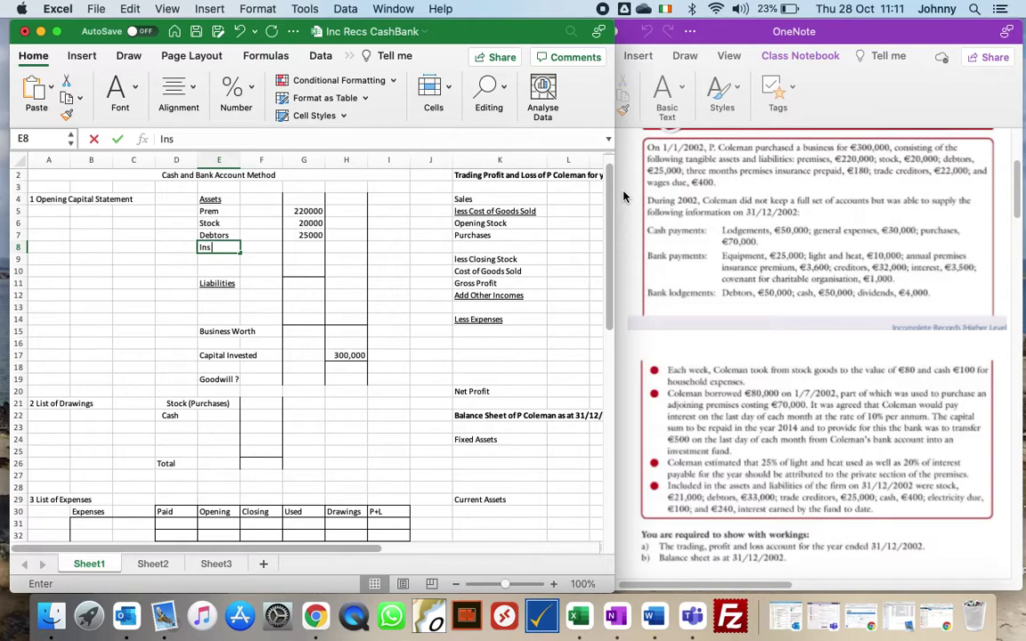
pyautogui.write(' Pre')
pyautogui.press('Tab')
pyautogui.press('Tab')
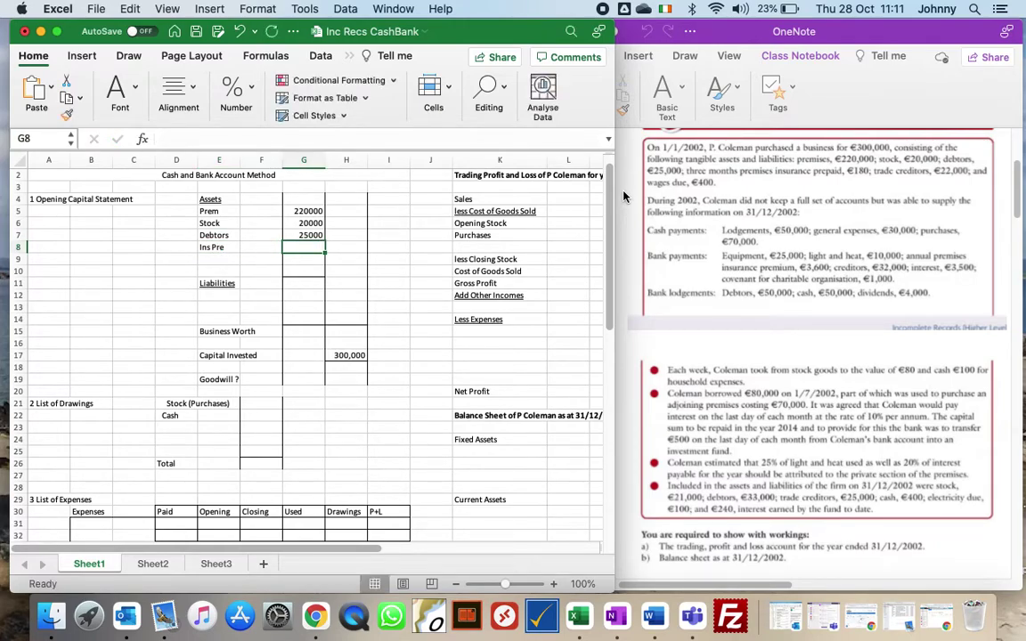
pyautogui.write('180')
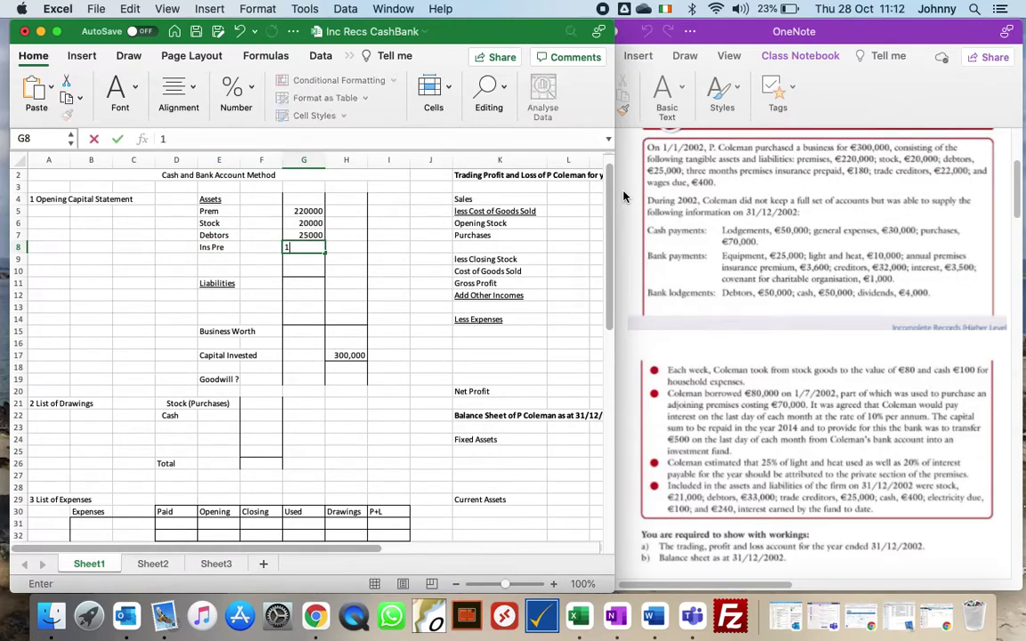
pyautogui.press('Return')
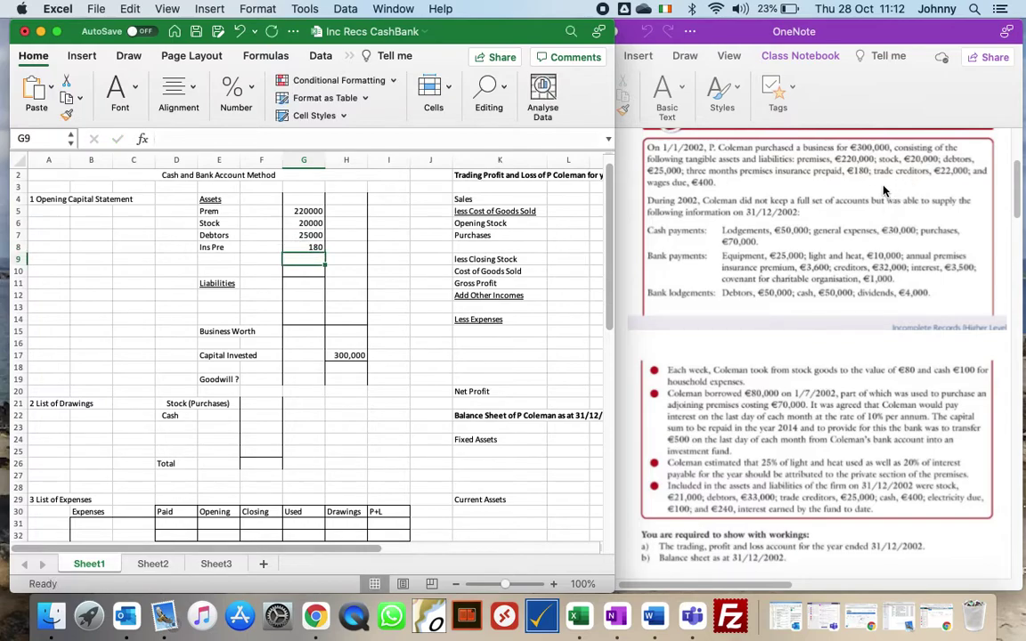
# Step: Add Creditors as the first liability in the Opening Capital Statement, with the label in E12 and 22000 in G12
pyautogui.press('Down')
pyautogui.press('Down')
pyautogui.press('Down')
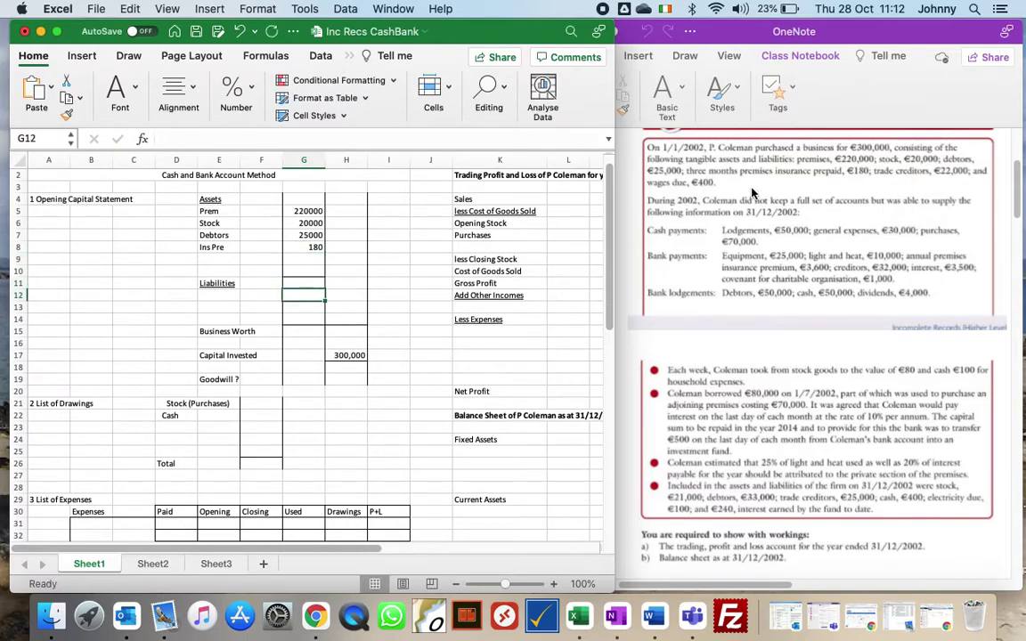
pyautogui.write('22000')
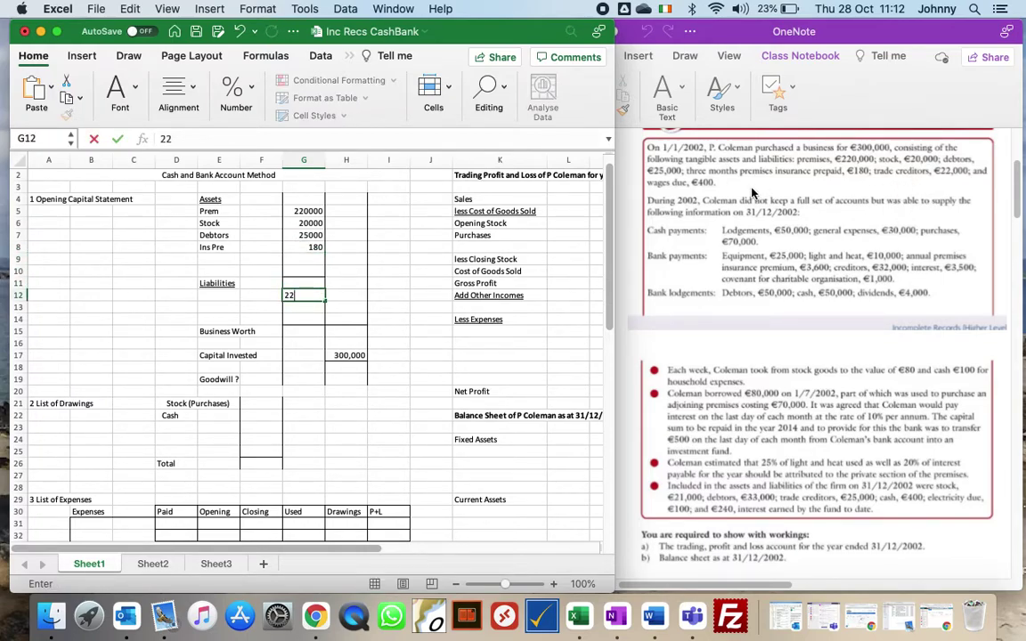
pyautogui.press('Left')
pyautogui.press('Left')
pyautogui.write('Cre')
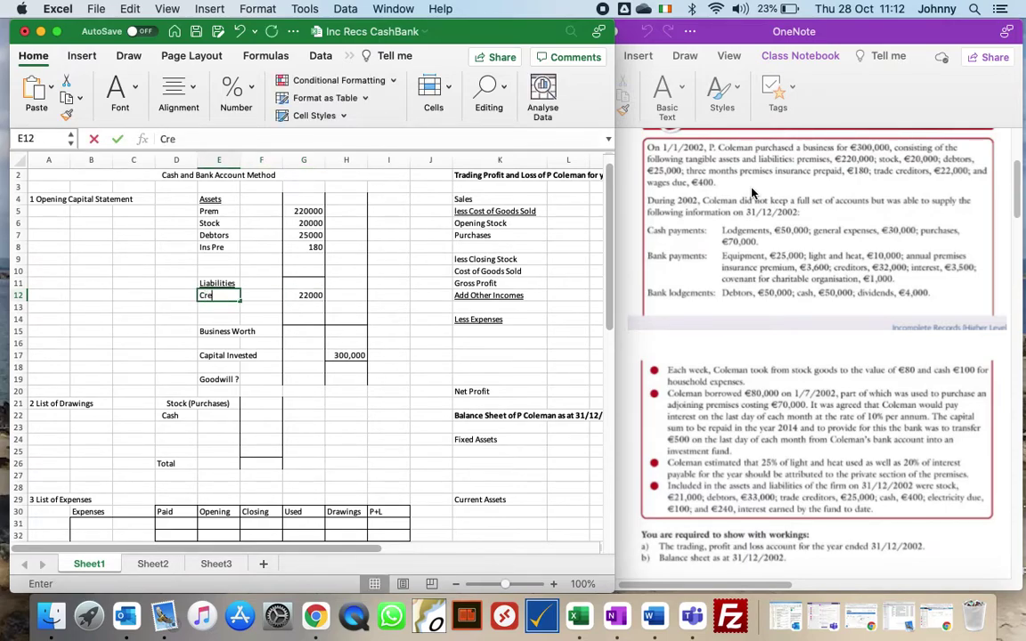
pyautogui.write('ditors')
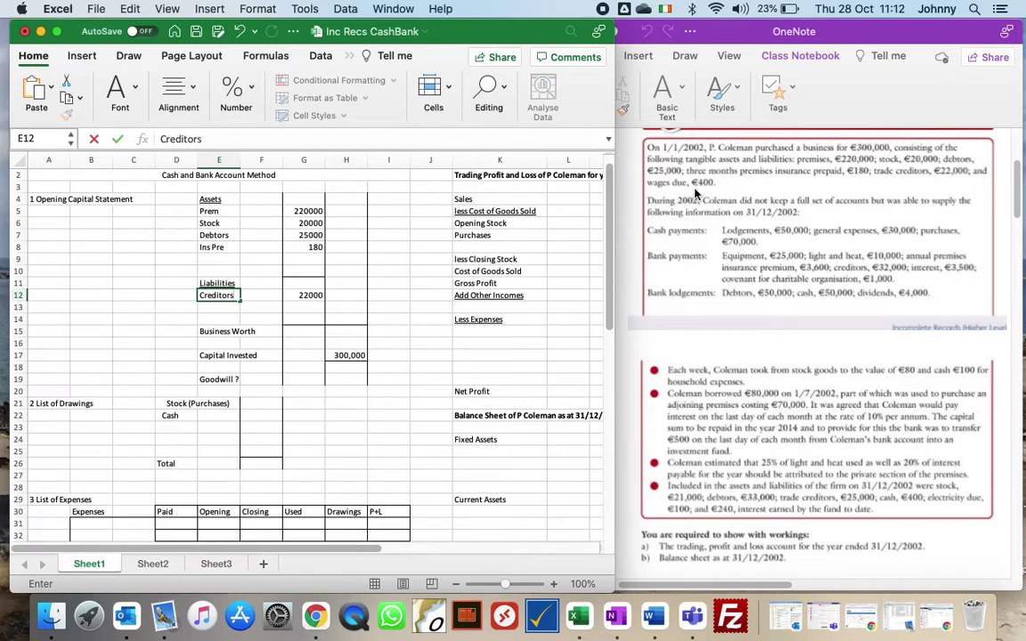
pyautogui.press('Return')
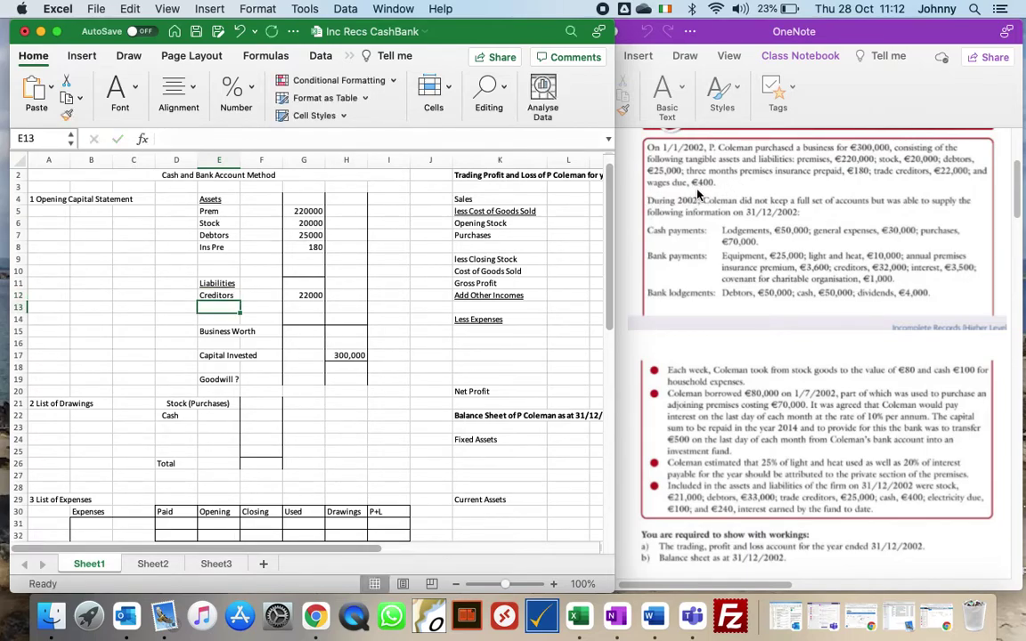
# Step: Add Wages Due as the second liability in E13 with the amount 400 in G13
pyautogui.write('Wages')
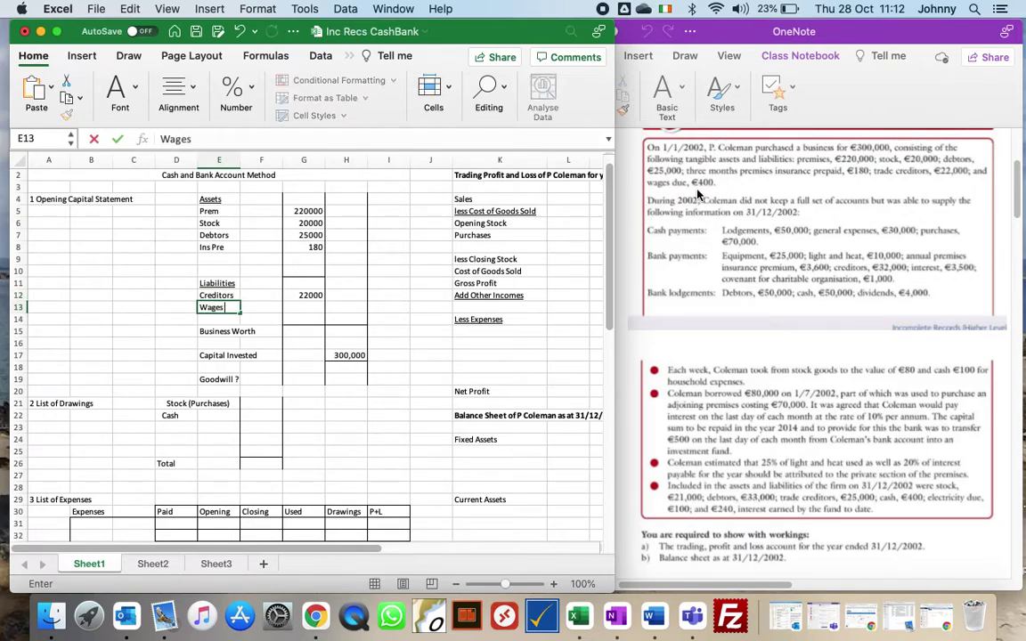
pyautogui.write(' Due')
pyautogui.press('Tab')
pyautogui.press('Tab')
pyautogui.write('400')
pyautogui.press('Up')
# Step: Total the opening assets in H10 with a SUM formula over G5:G10
pyautogui.press('Up')
pyautogui.press('Up')
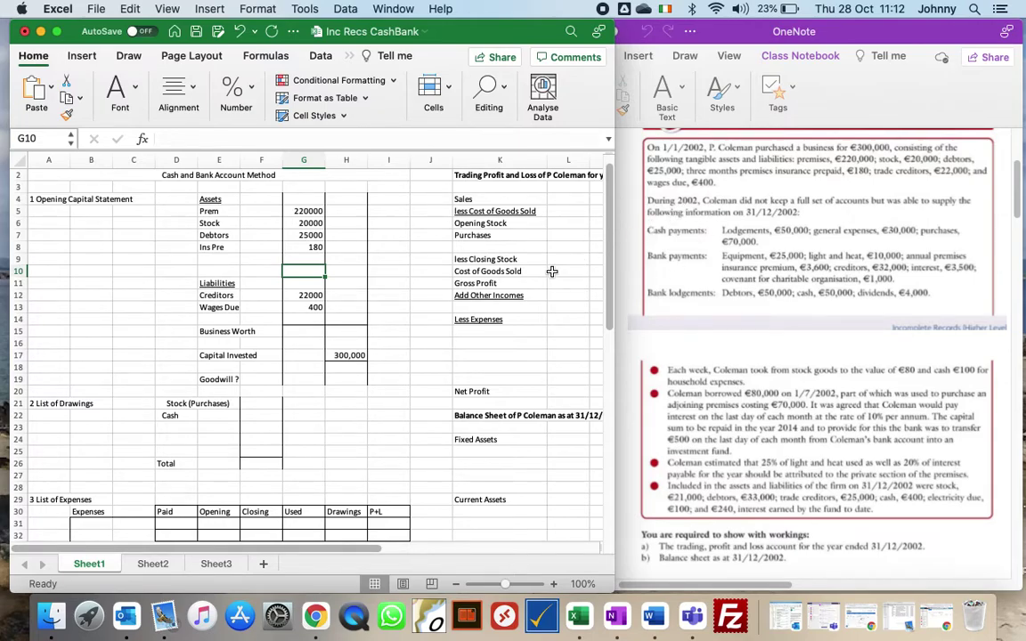
pyautogui.click(346, 270)
pyautogui.write('=sum')
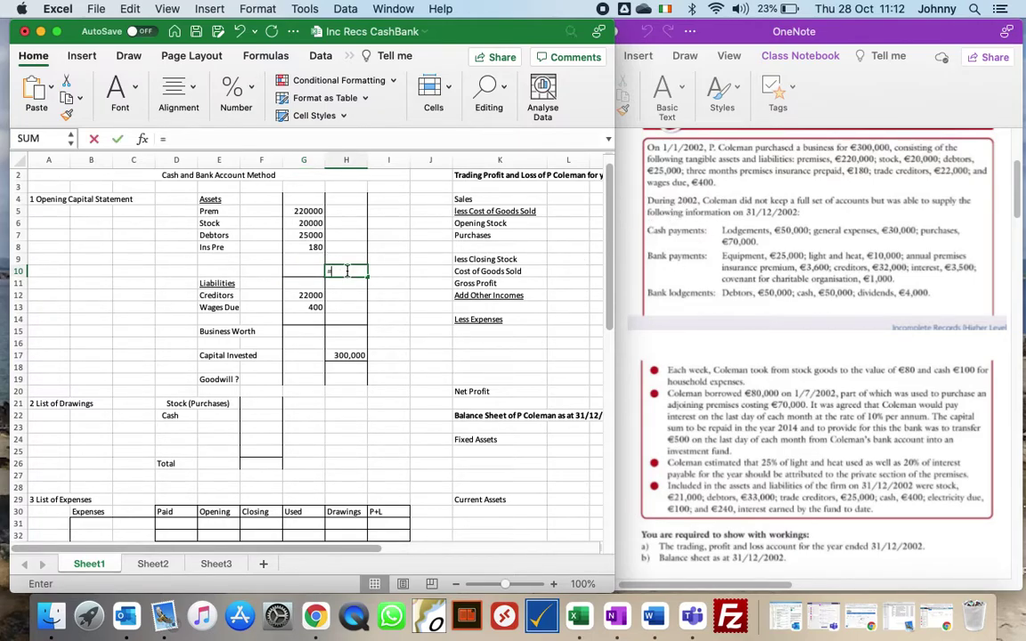
pyautogui.press('Left')
pyautogui.press('Up')
pyautogui.press('Up')
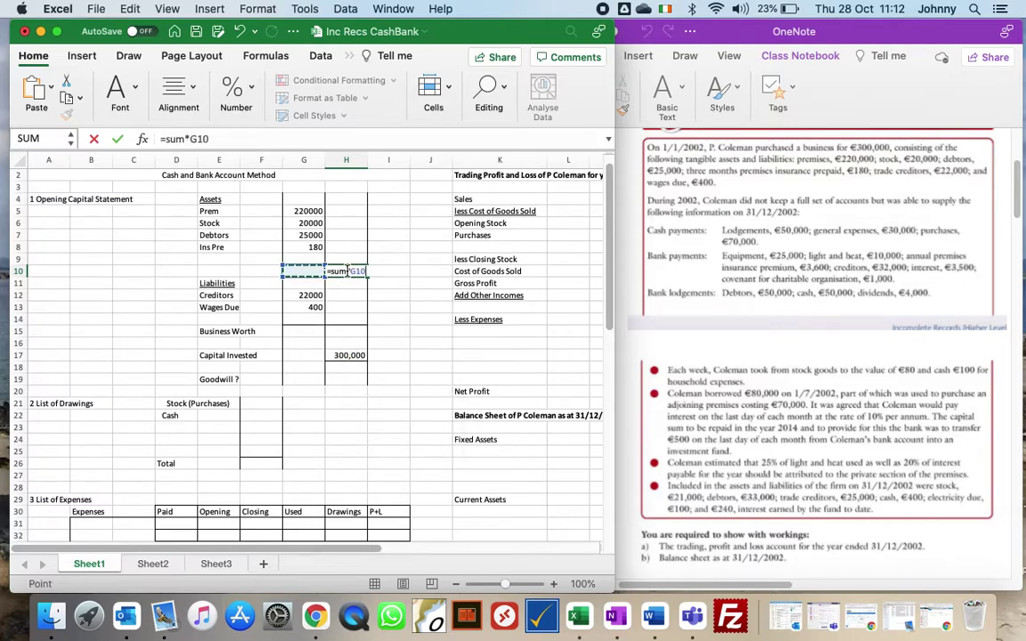
pyautogui.press('BackSpace')
pyautogui.press('BackSpace')
pyautogui.write('(')
pyautogui.press('Left')
pyautogui.press('Up')
pyautogui.press('Up')
pyautogui.press('Up')
pyautogui.press('Up')
pyautogui.press('Up')
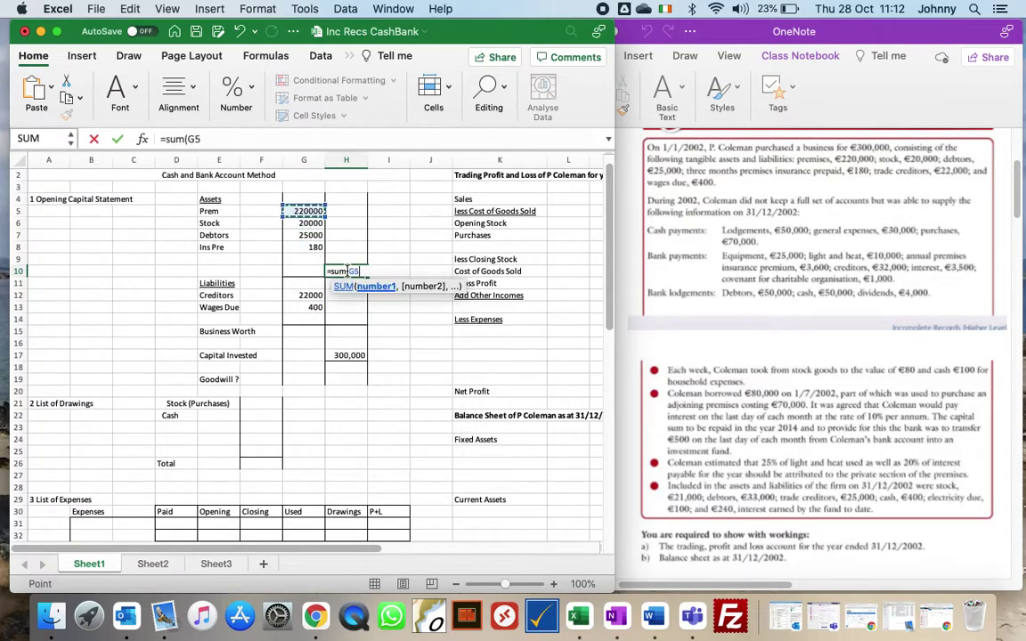
pyautogui.hotkey('shift', 'Down')
pyautogui.hotkey('shift', 'Down')
pyautogui.hotkey('shift', 'Down')
pyautogui.hotkey('shift', 'Down')
pyautogui.hotkey('shift', 'Down')
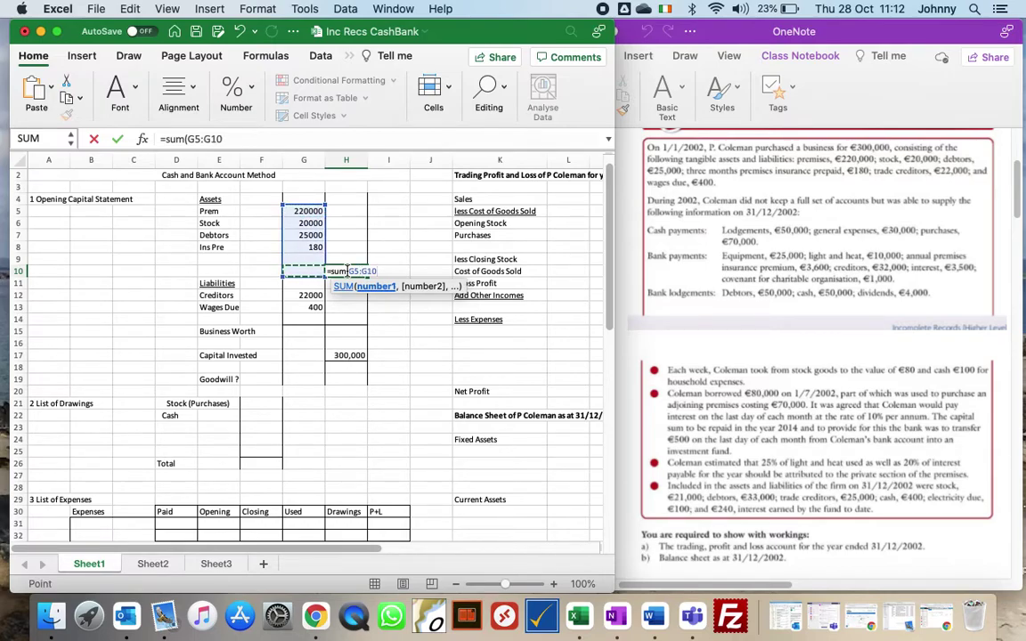
pyautogui.write(')')
pyautogui.press('Return')
# Step: Total the opening liabilities in H14 by adding G12 and G13 in a formula
pyautogui.press('Down')
pyautogui.press('Down')
pyautogui.press('Down')
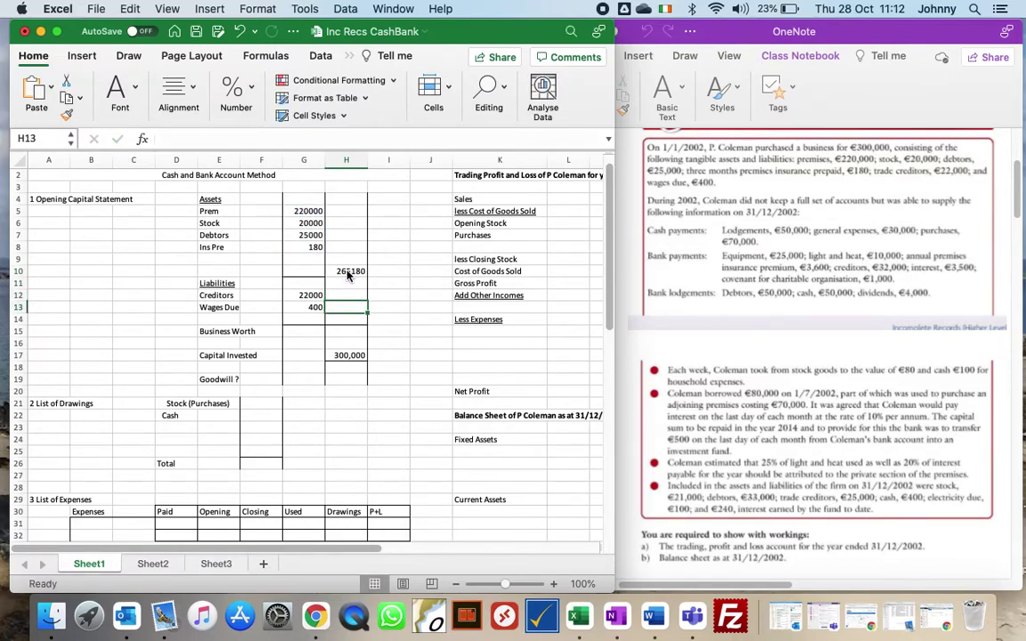
pyautogui.write('=')
pyautogui.press('Left')
pyautogui.press('Up')
pyautogui.write('+')
pyautogui.press('Up')
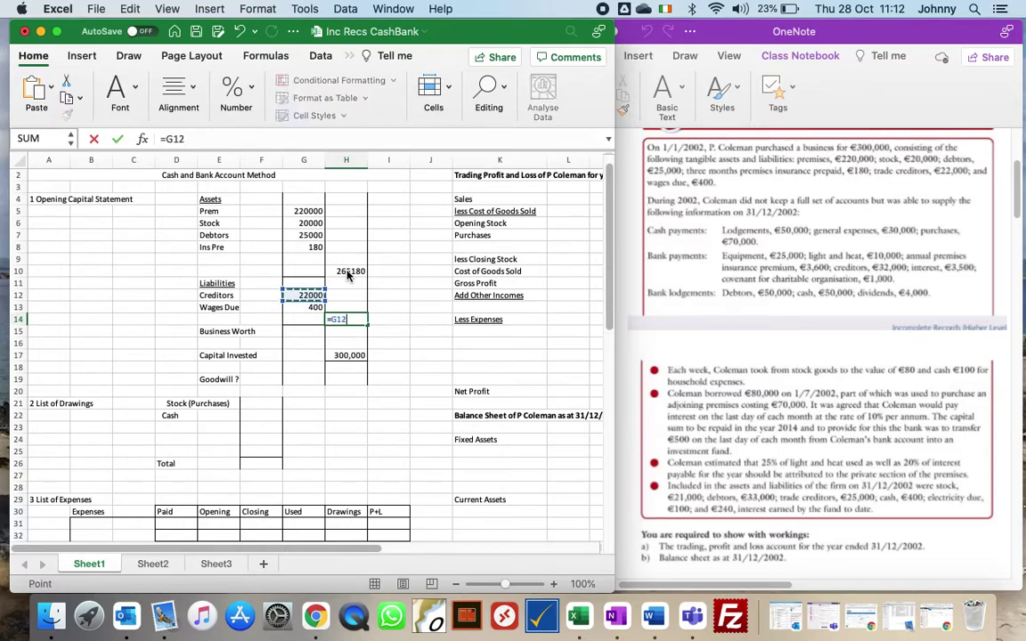
pyautogui.press('Return')
# Step: Calculate Business Worth in H15 by subtracting the liabilities total in H14 from the assets total in H10
pyautogui.write('=')
pyautogui.press('Up')
pyautogui.press('Up')
pyautogui.press('Up')
pyautogui.press('Up')
pyautogui.press('Up')
pyautogui.write('-')
pyautogui.press('Up')
pyautogui.press('Return')
# Step: Calculate Goodwill in H19 by subtracting the Business Worth in H15 from the Capital Invested in H17
pyautogui.press('Down')
pyautogui.press('Down')
pyautogui.press('Down')
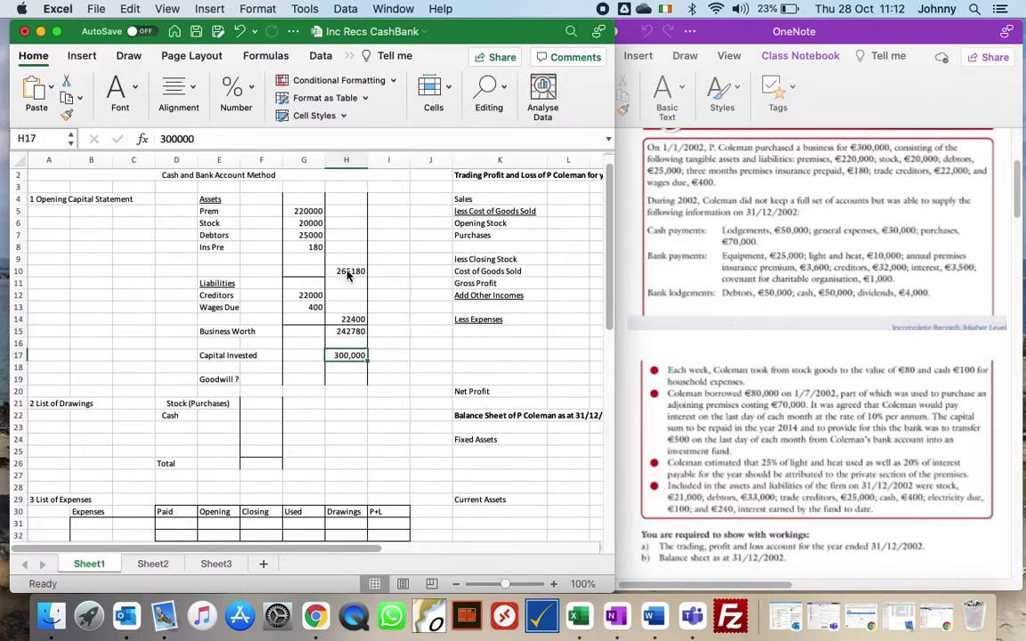
pyautogui.write('=')
pyautogui.press('Up')
pyautogui.press('Up')
pyautogui.write('-')
pyautogui.press('Up')
pyautogui.press('Up')
pyautogui.press('Up')
pyautogui.press('Up')
pyautogui.press('Return')
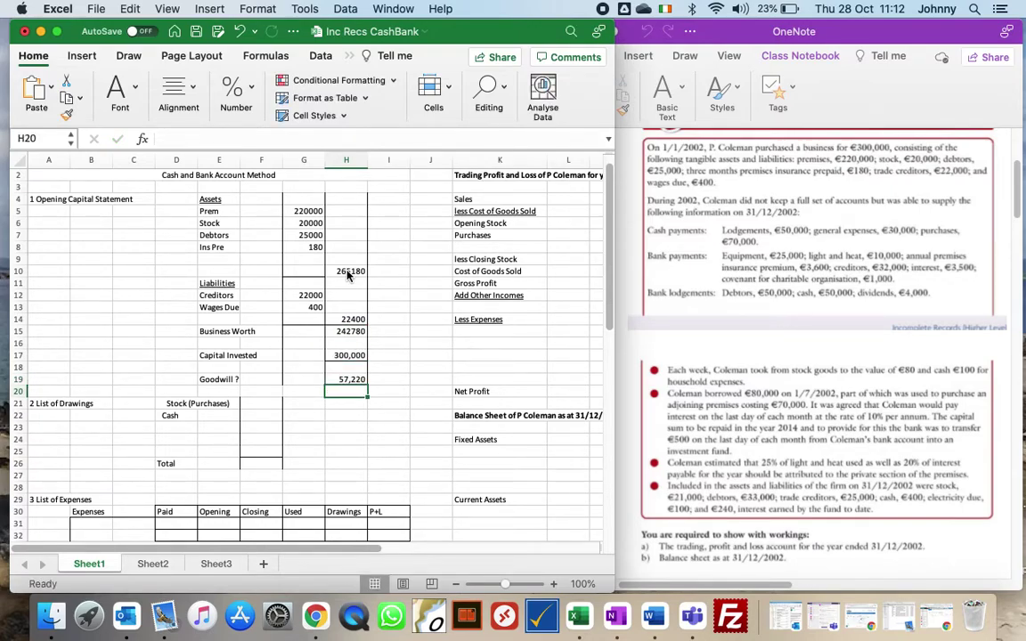
# Step: Add a Goodwill line to the balance sheet in K28 and link N28 to the goodwill figure in H19
pyautogui.click(469, 457)
pyautogui.press('Down')
pyautogui.press('Down')
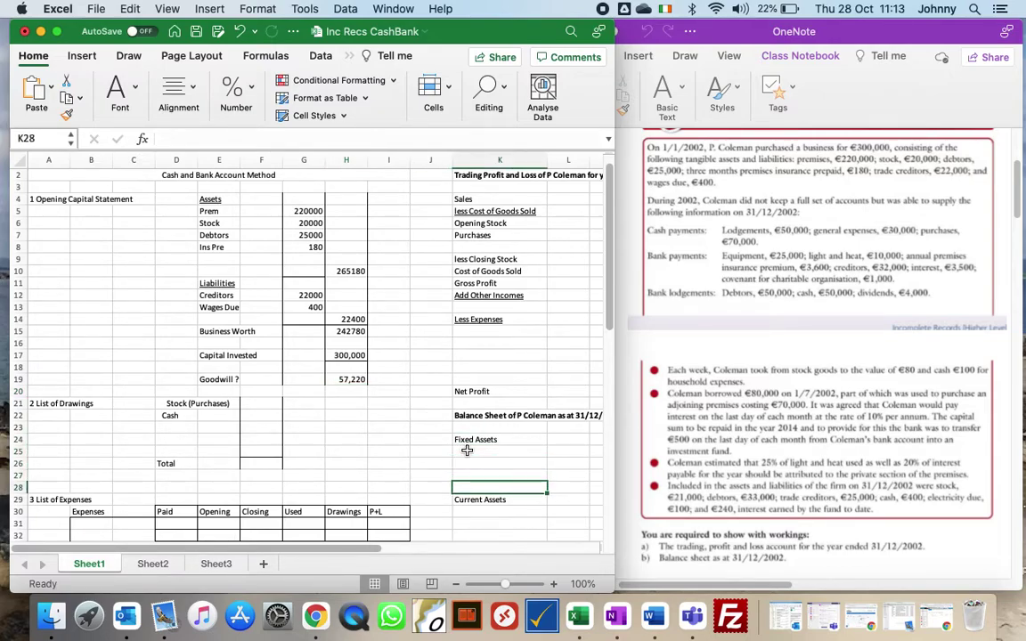
pyautogui.write('Good')
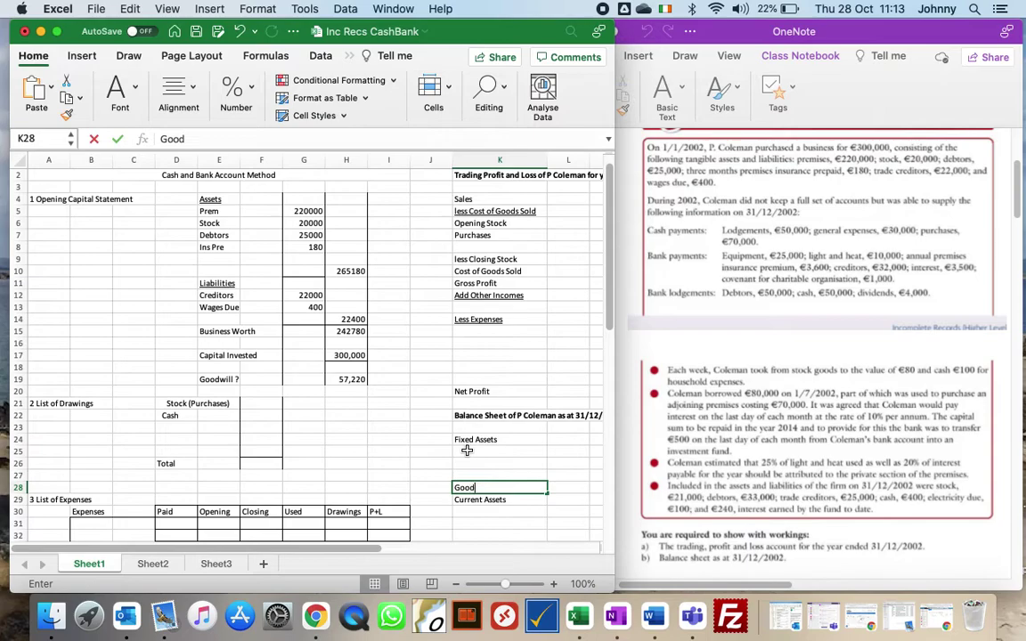
pyautogui.write('will')
pyautogui.press('Tab')
pyautogui.press('Tab')
pyautogui.press('Tab')
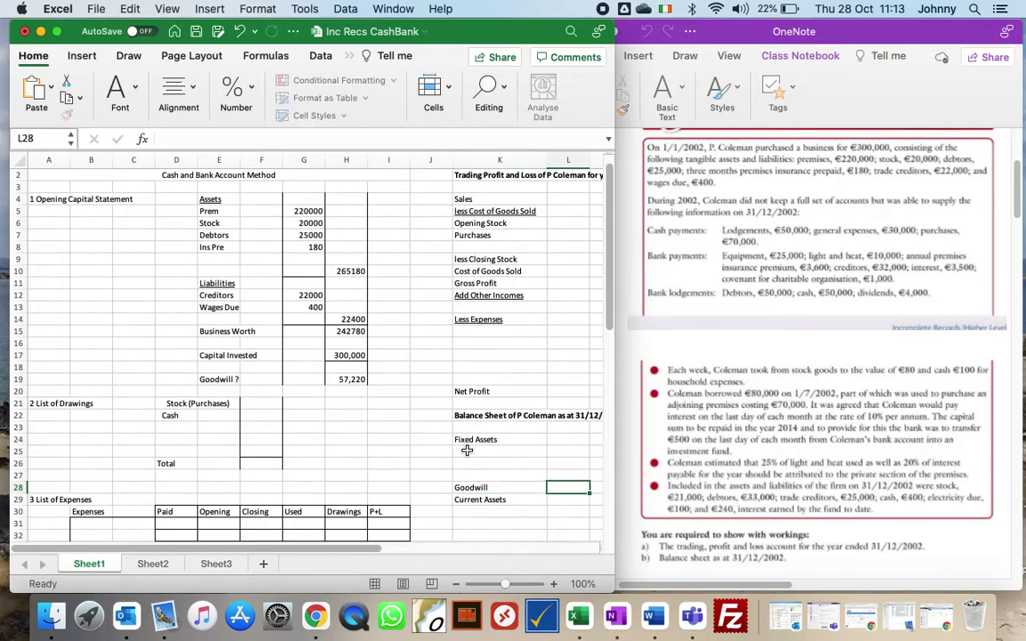
pyautogui.write('=')
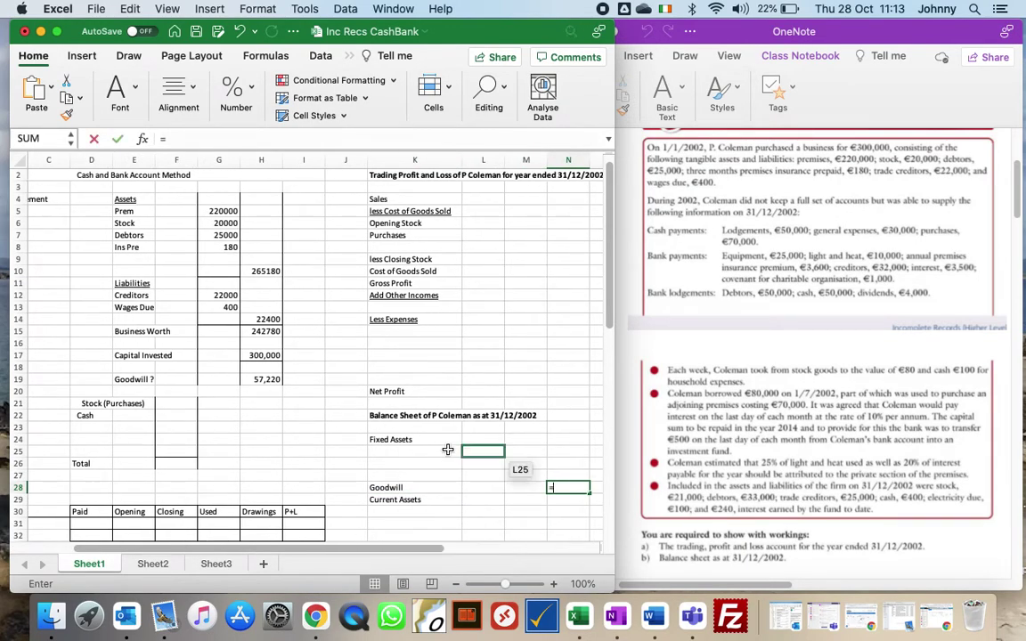
pyautogui.click(266, 379)
pyautogui.press('Return')
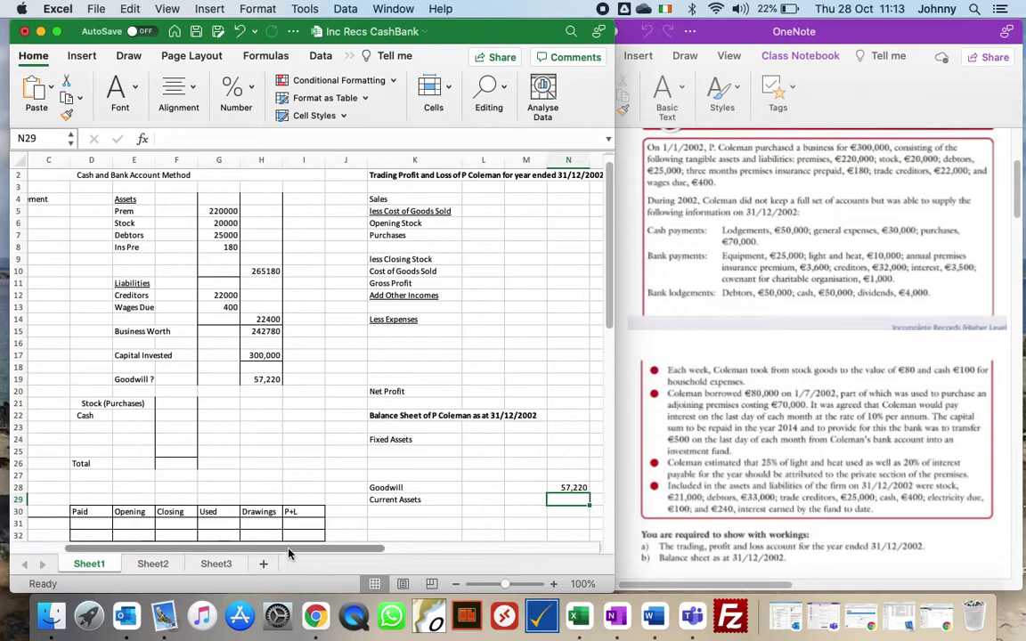
# Step: Record the lodgement on the payments side of the Cash Account, labelled Bank in C44 with 5000 in D44
pyautogui.moveTo(285, 548); pyautogui.dragTo(221, 548)
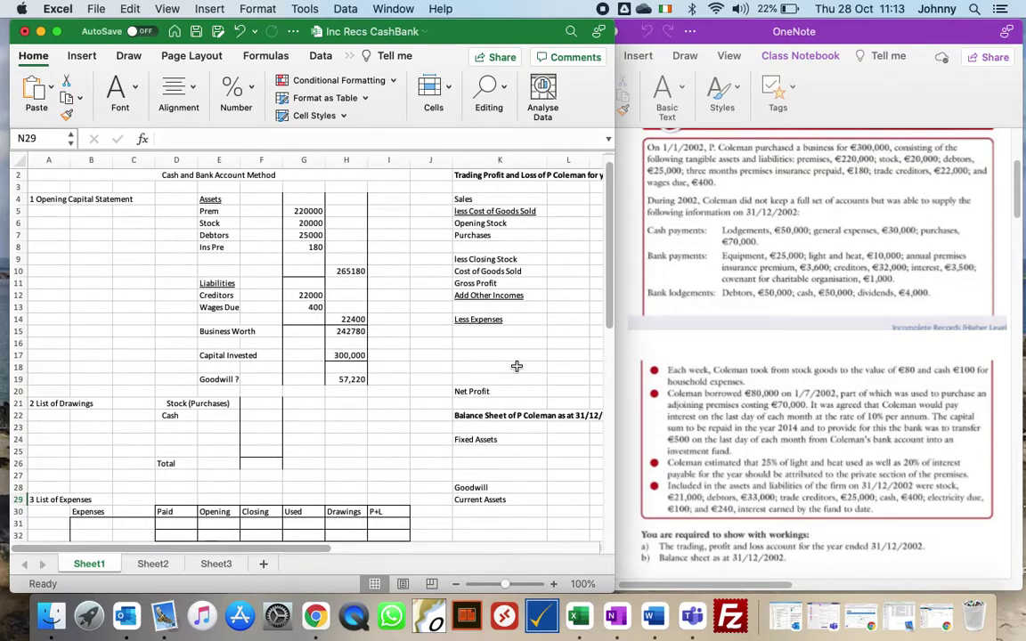
pyautogui.scroll(-5, 607, 318)
pyautogui.scroll(-5, 607, 318)
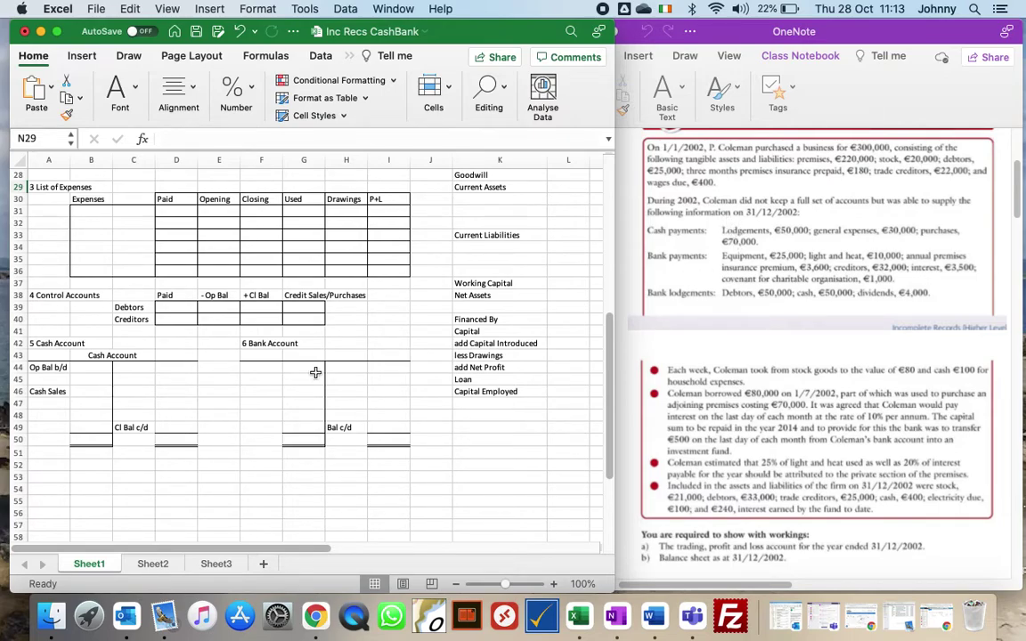
pyautogui.click(132, 369)
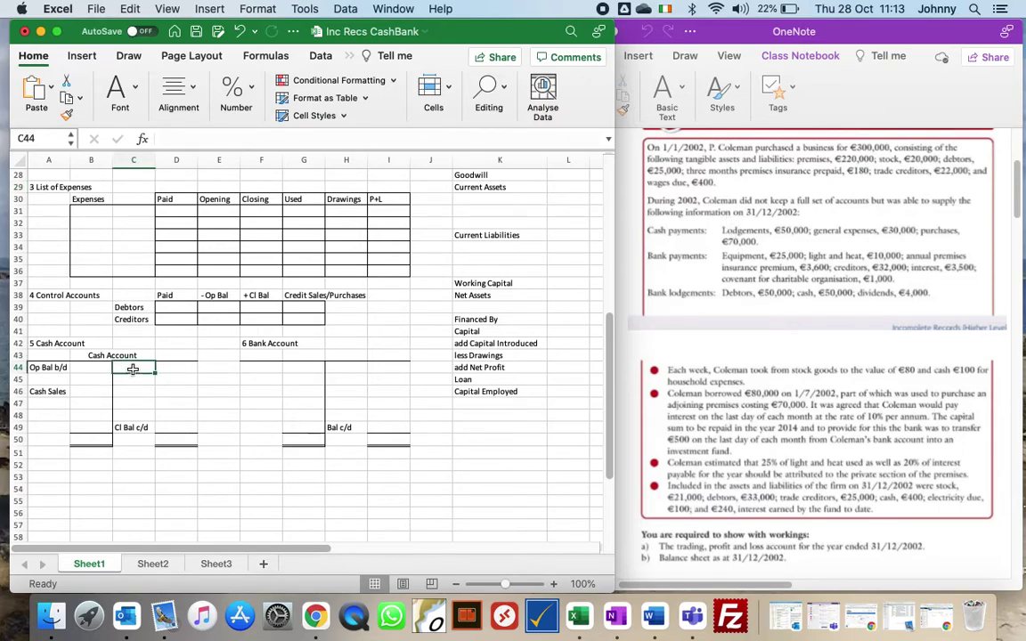
pyautogui.doubleClick(133, 368)
pyautogui.write('Bank')
pyautogui.press('Tab')
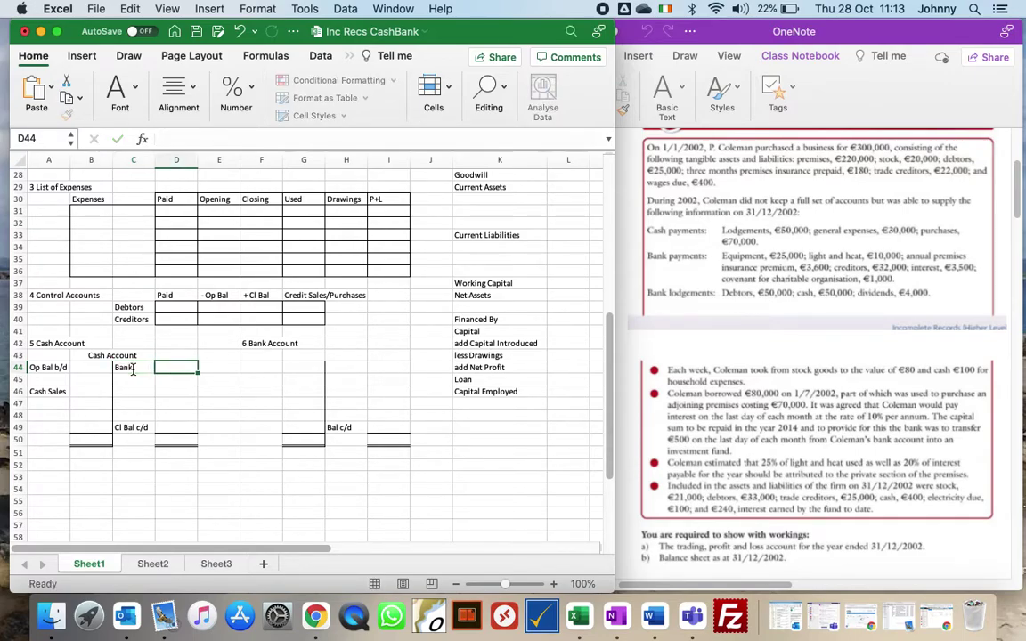
pyautogui.write('5000')
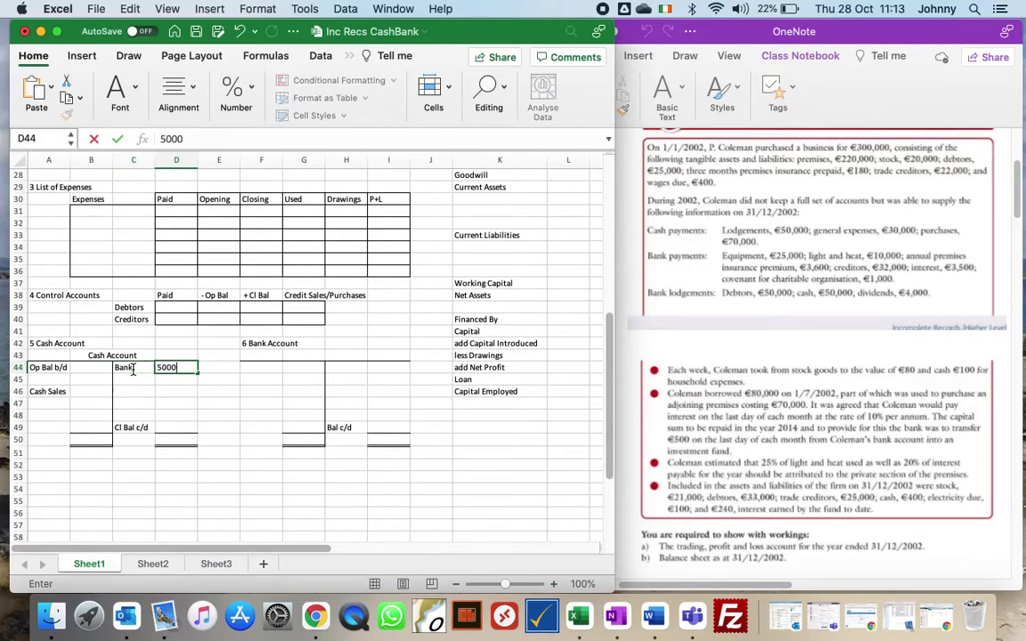
pyautogui.press('Tab')
# Step: Record the cash lodgement in the Bank Account, labelled Cash in F44 with 50000 in G44
pyautogui.press('Tab')
pyautogui.press('Tab')
pyautogui.write('5')
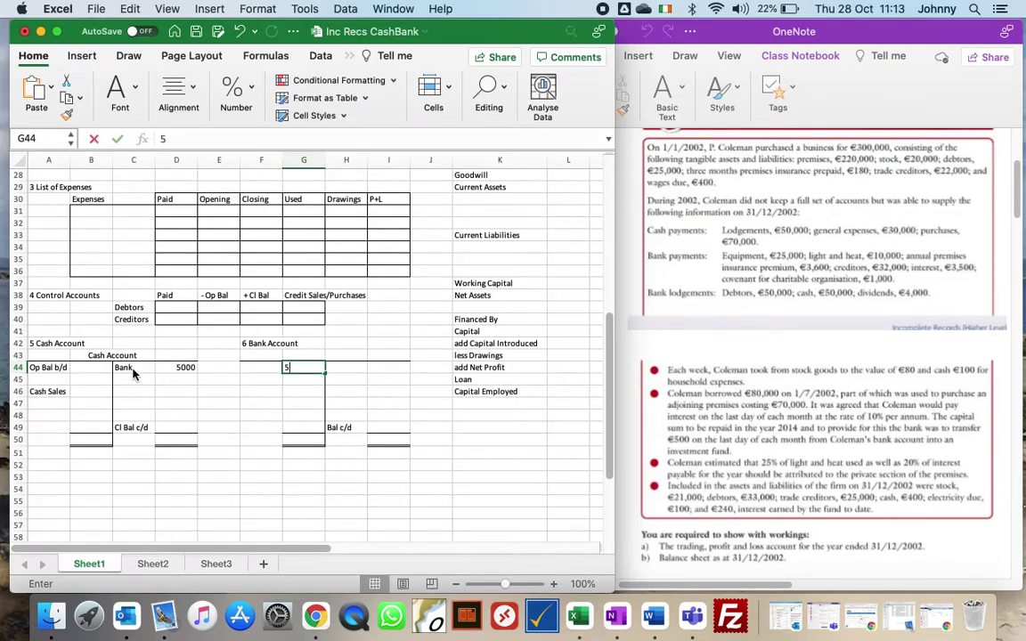
pyautogui.write('0000')
pyautogui.press('Left')
pyautogui.write('Cash')
pyautogui.press('Return')
# Step: Add general expenses to the Cash Account's payments, labelled Gen Exp in C45 with 3000 in D45
pyautogui.press('Up')
pyautogui.press('Left')
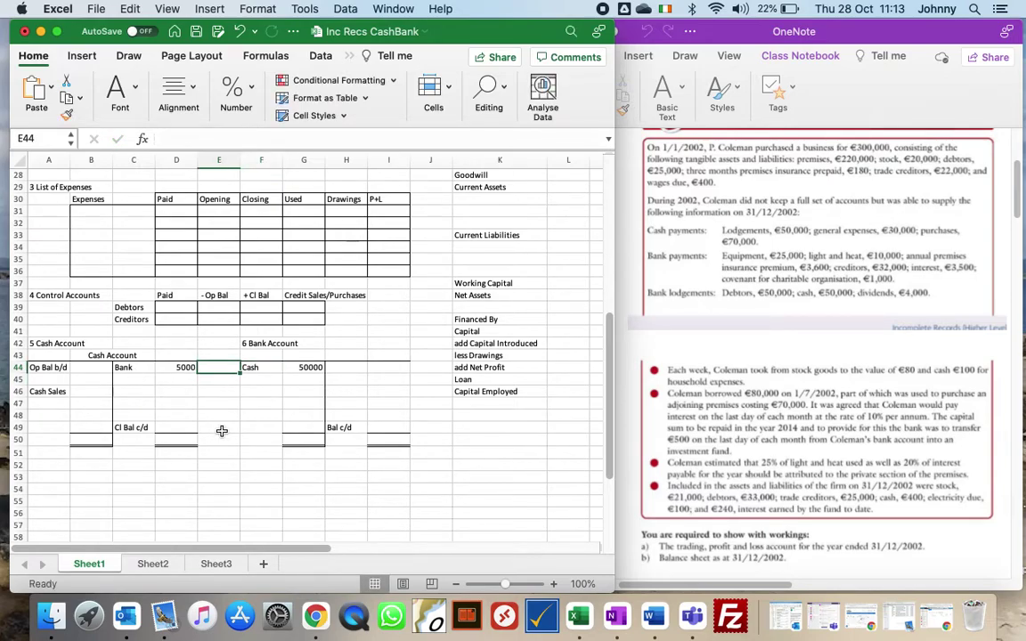
pyautogui.press('Down')
pyautogui.press('Left')
pyautogui.press('Left')
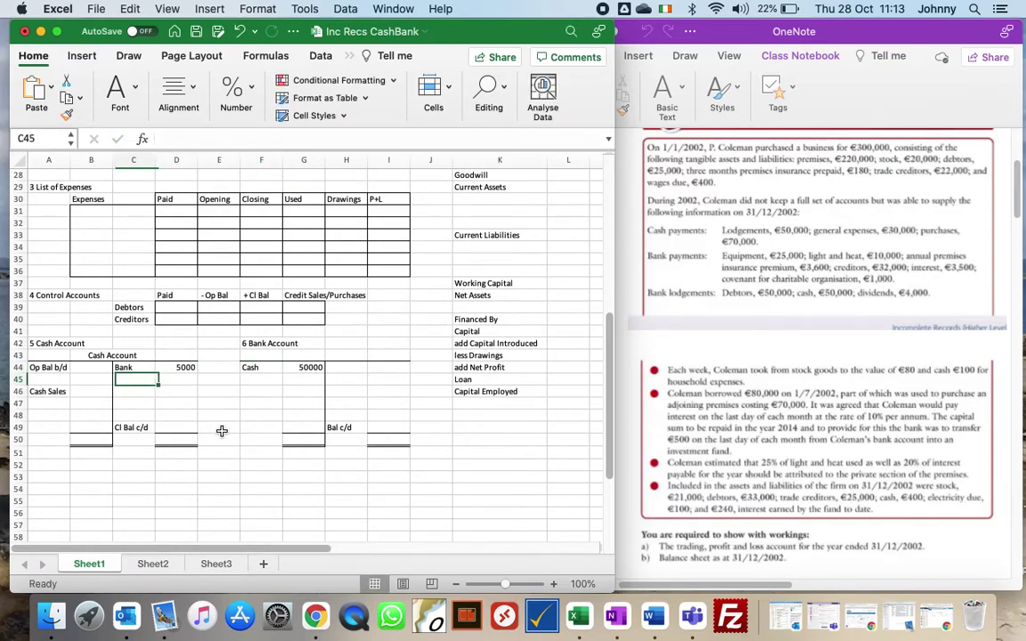
pyautogui.write('Gen Exp')
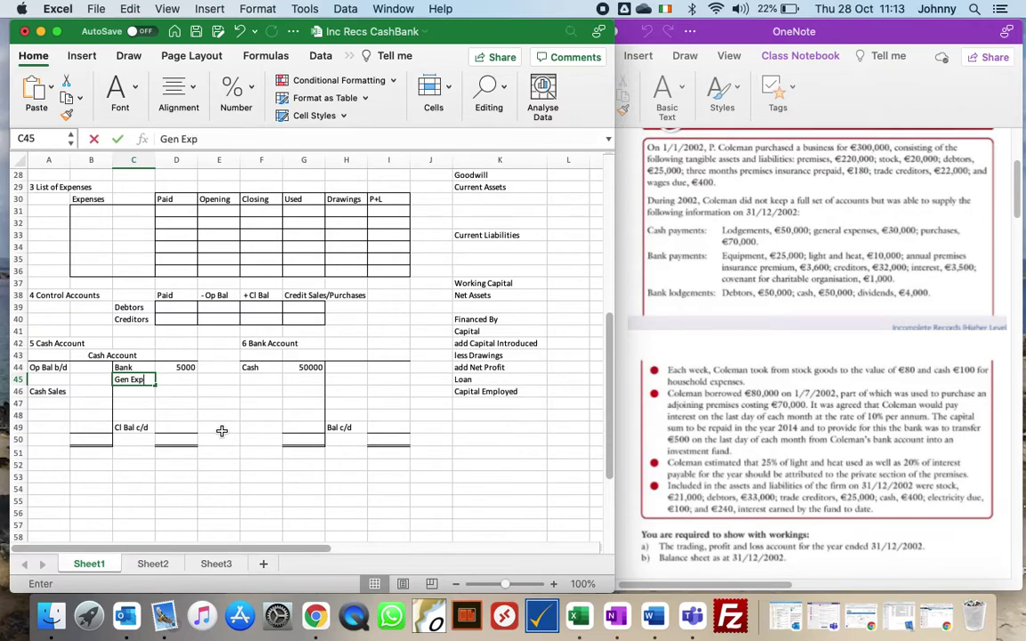
pyautogui.press('Tab')
pyautogui.write('3000')
pyautogui.press('Up')
# Step: Add general expenses to the List of Expenses, labelled Gen Exps in B31 with 30000 paid in D31
pyautogui.press('Up')
pyautogui.press('Up')
pyautogui.press('Up')
pyautogui.press('Up')
pyautogui.press('Up')
pyautogui.press('Up')
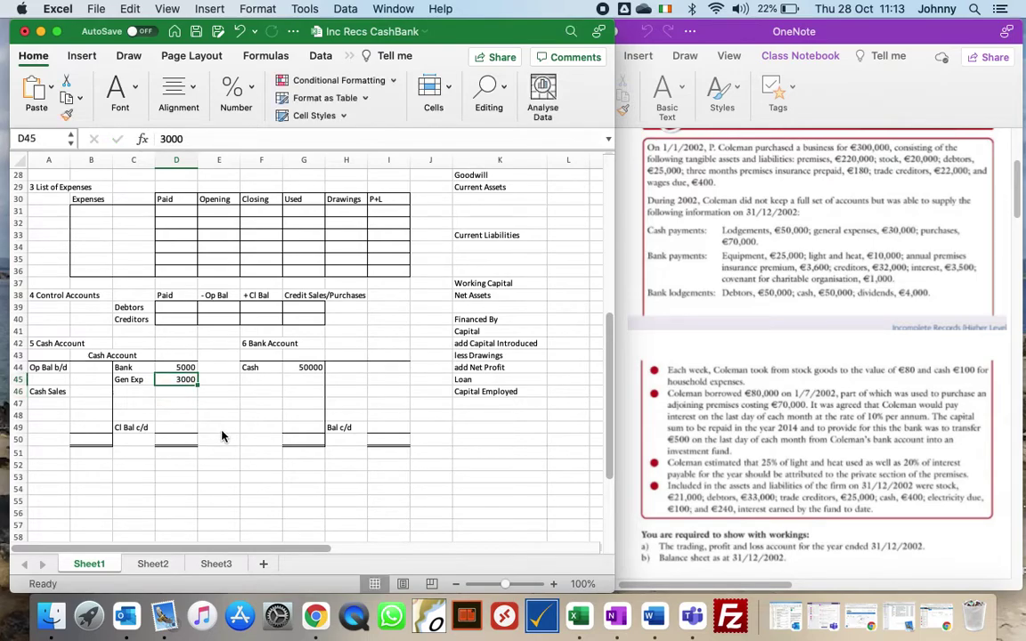
pyautogui.press('Up')
pyautogui.press('Up')
pyautogui.press('Up')
pyautogui.press('Up')
pyautogui.press('Up')
pyautogui.press('Up')
pyautogui.press('Up')
pyautogui.press('Left')
pyautogui.press('Left')
pyautogui.write('Gen')
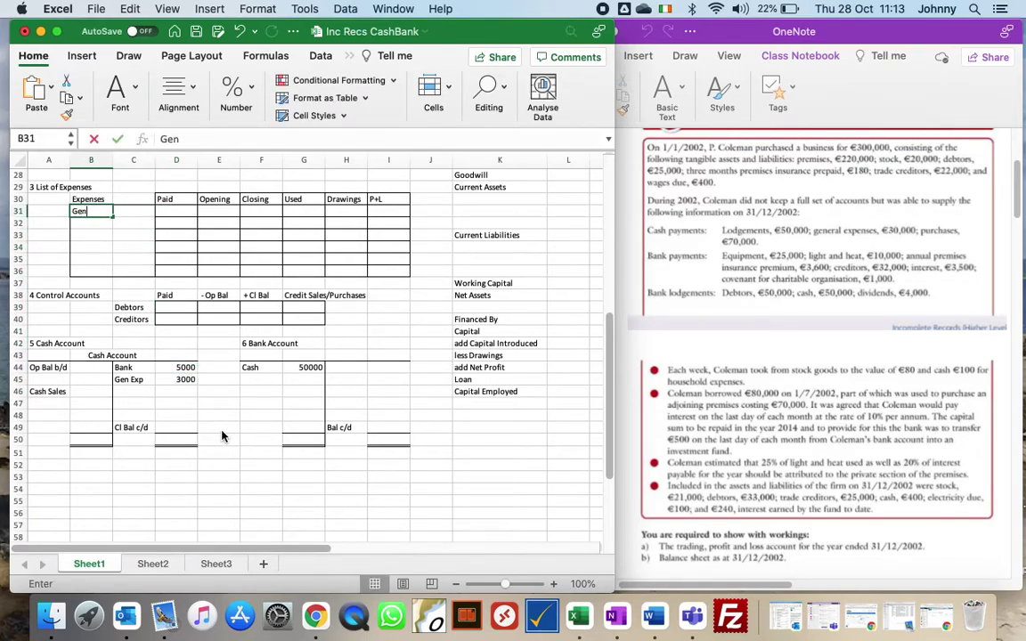
pyautogui.write(' Exps')
pyautogui.press('Right')
pyautogui.press('Right')
pyautogui.write('30000')
pyautogui.press('Return')
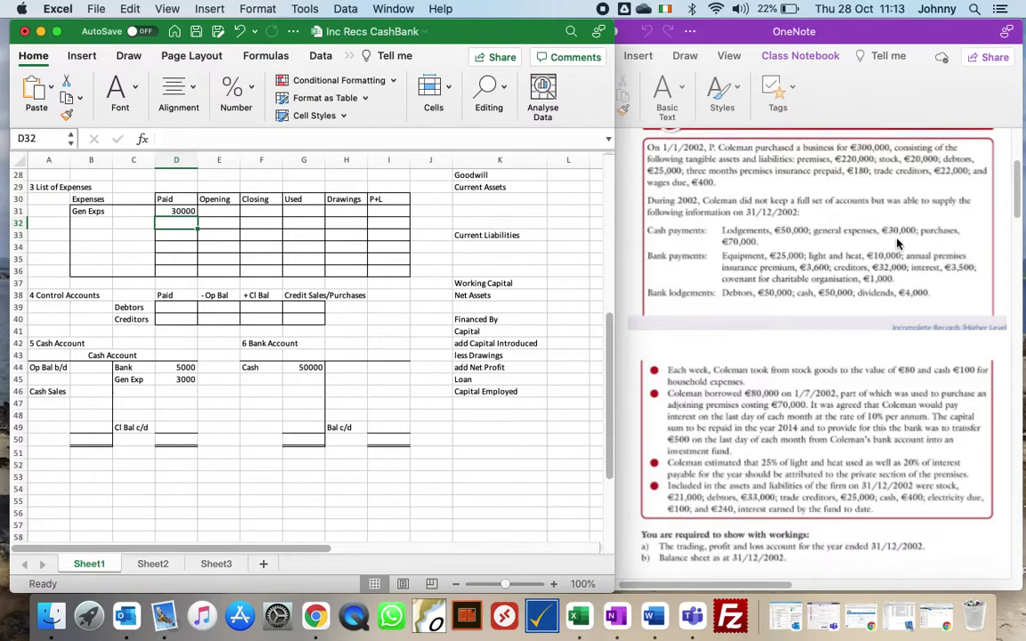
# Step: Record purchases in the Cash Account's payments as Purch in C46 with 70000 in D46, and correct general expenses in D45 to 30000
pyautogui.click(135, 395)
pyautogui.write('Purch')
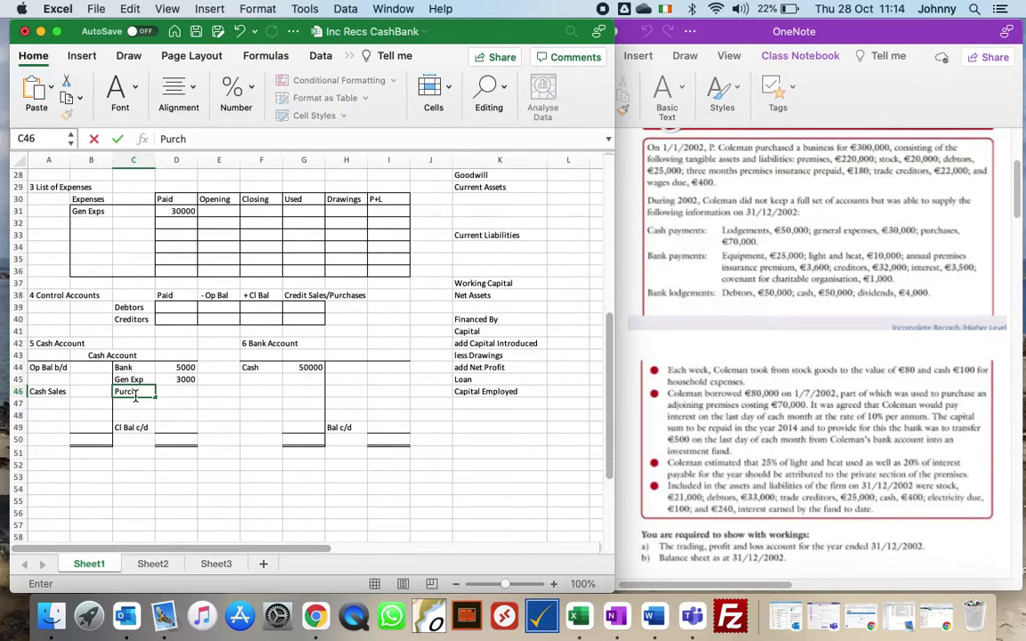
pyautogui.press('Tab')
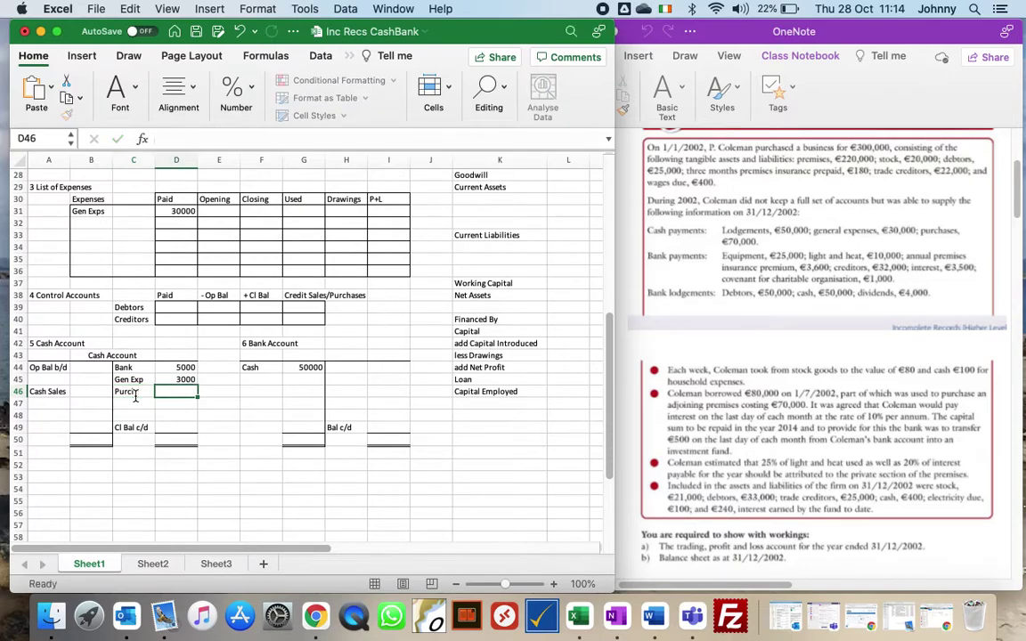
pyautogui.write('70000')
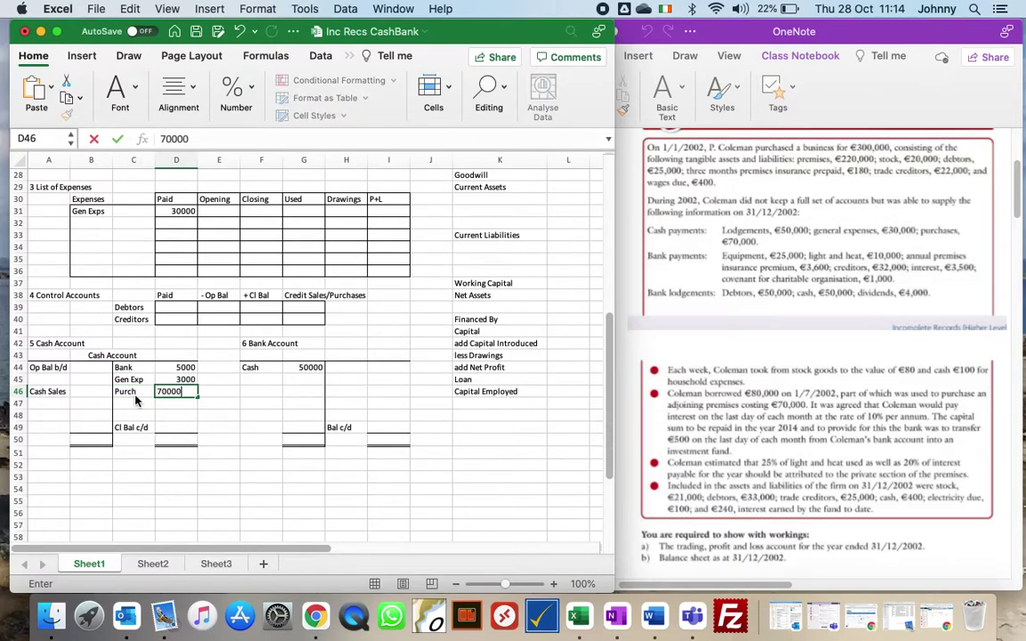
pyautogui.press('Up')
pyautogui.write('30000')
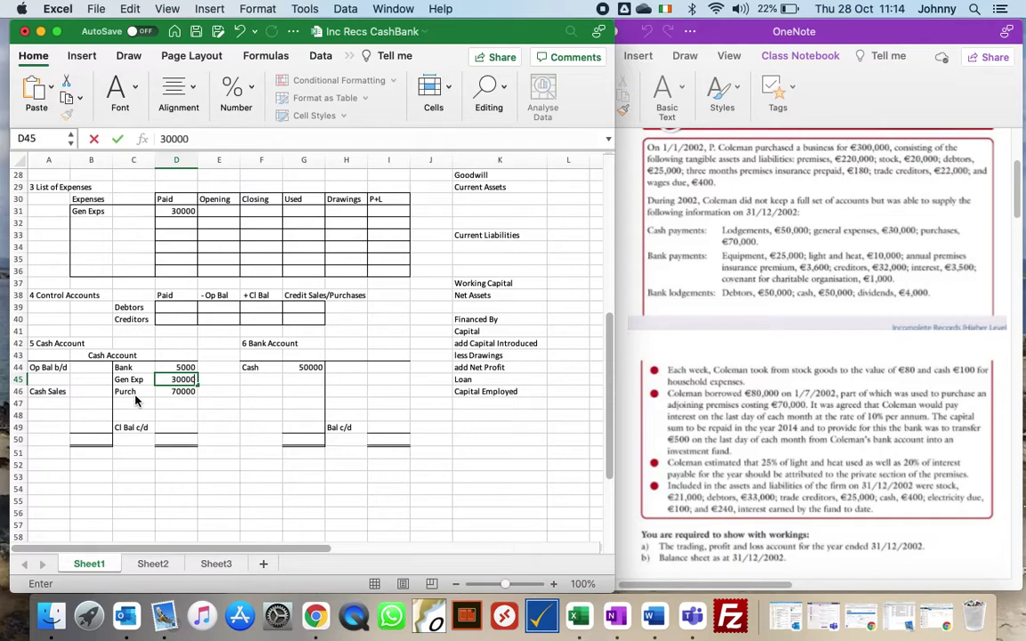
pyautogui.press('Return')
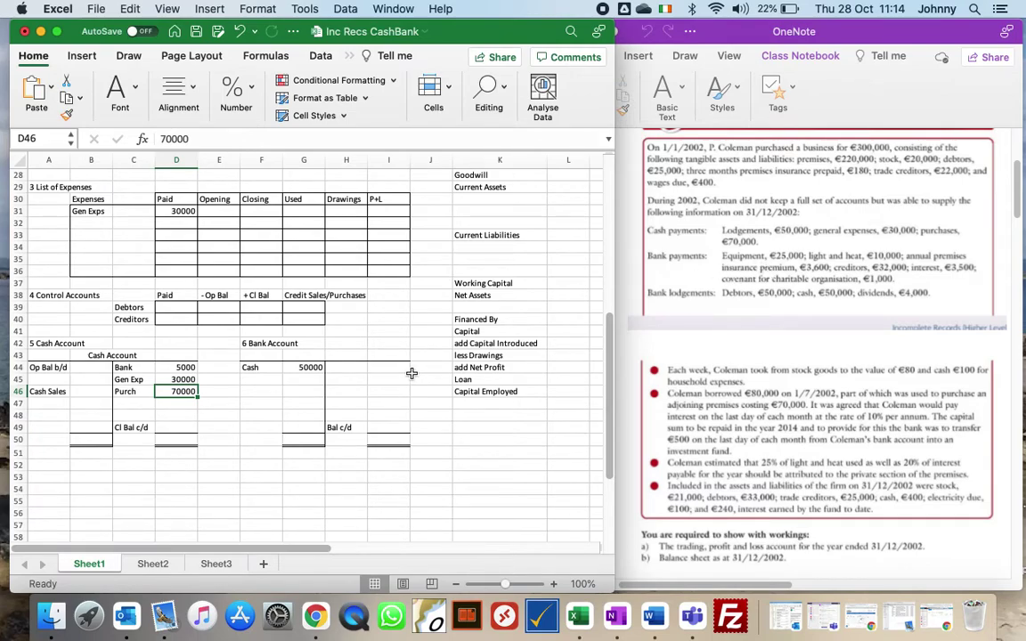
# Step: Record two Bank Account payments: Equip in H44 with 25000 in I44, and L+H in H45 with 10000 in I45
pyautogui.click(344, 368)
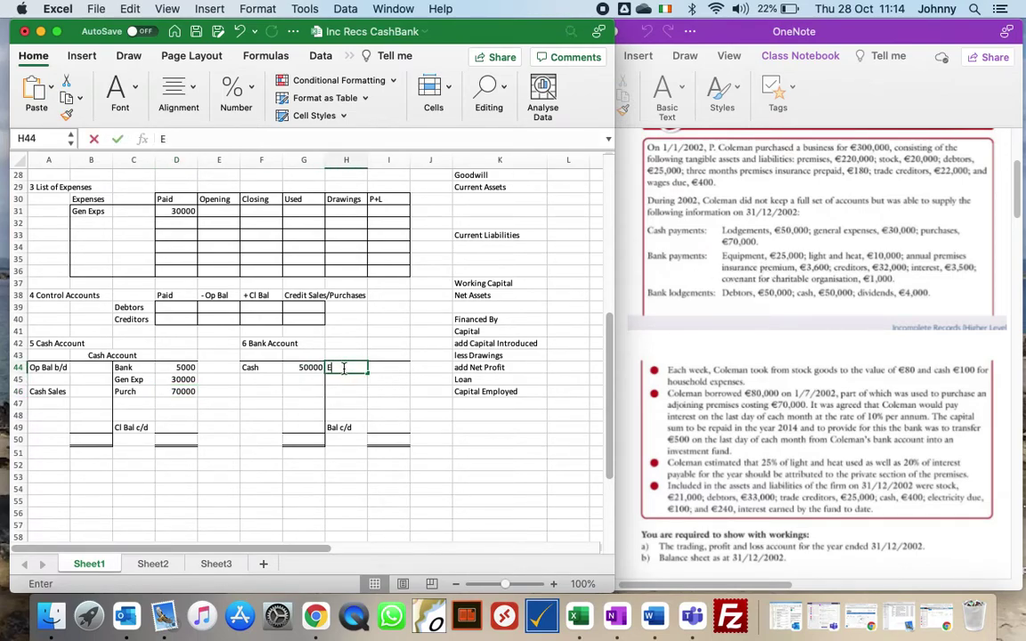
pyautogui.write('Equip')
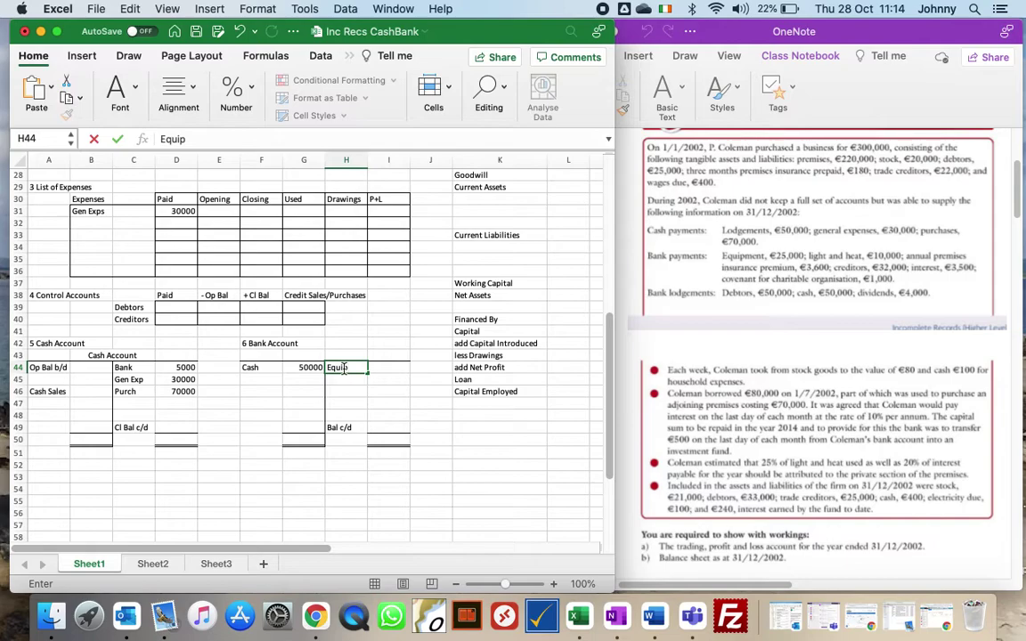
pyautogui.press('Tab')
pyautogui.write('25000')
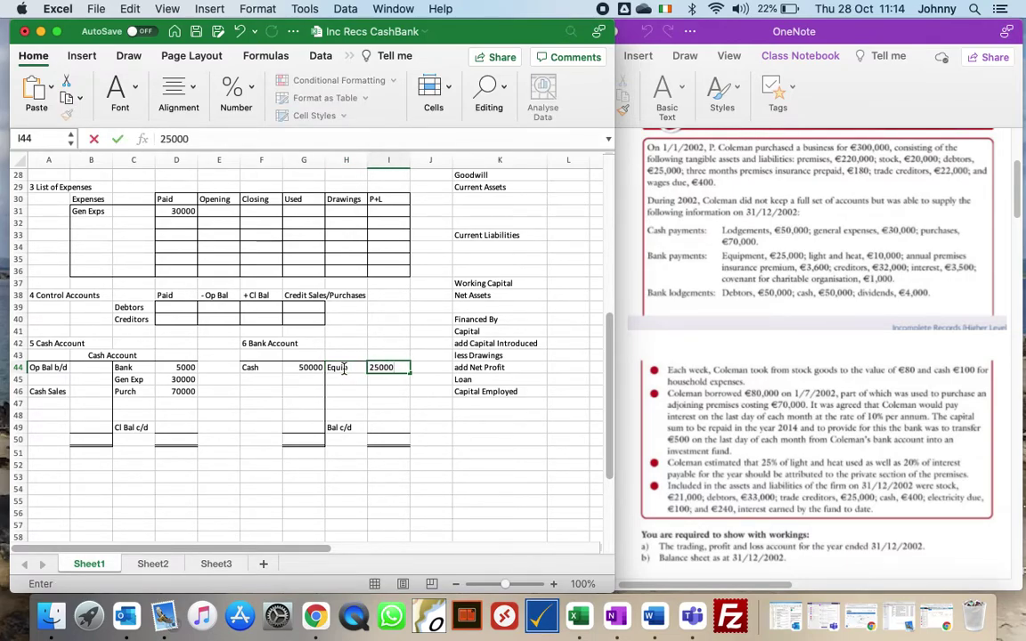
pyautogui.press('Return')
pyautogui.write('10000')
pyautogui.press('Left')
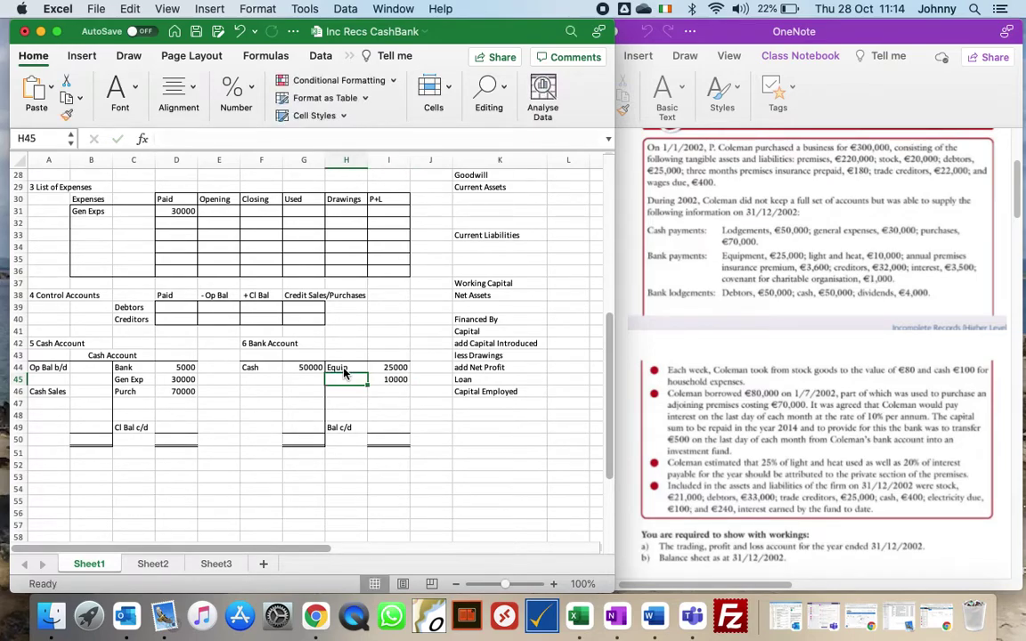
pyautogui.write('L+H')
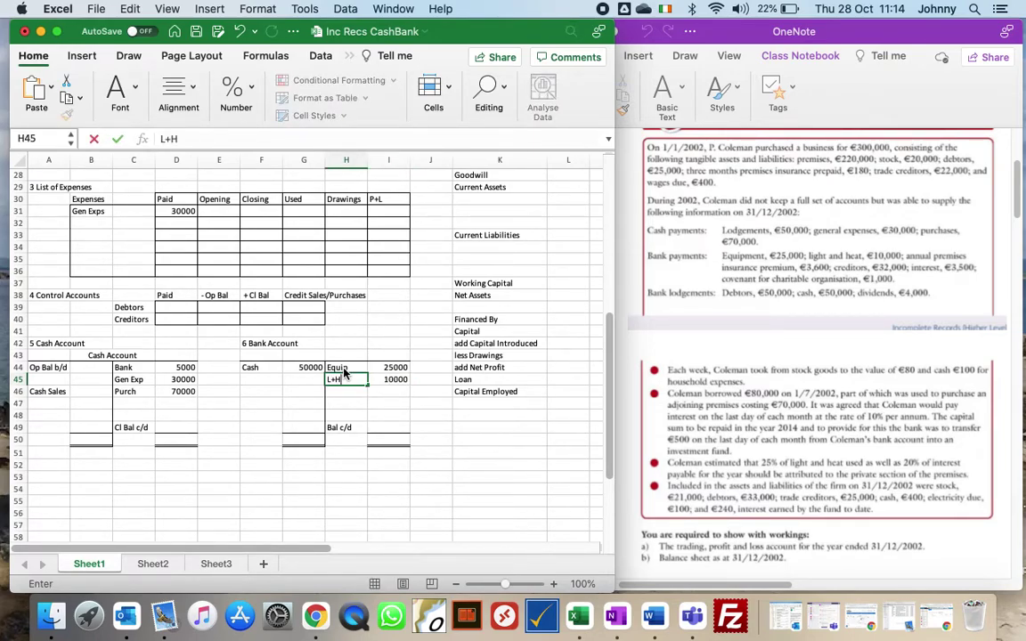
# Step: Add light and heat to the List of Expenses, labelled L+H in B32 with 10000 paid in D32
pyautogui.click(87, 225)
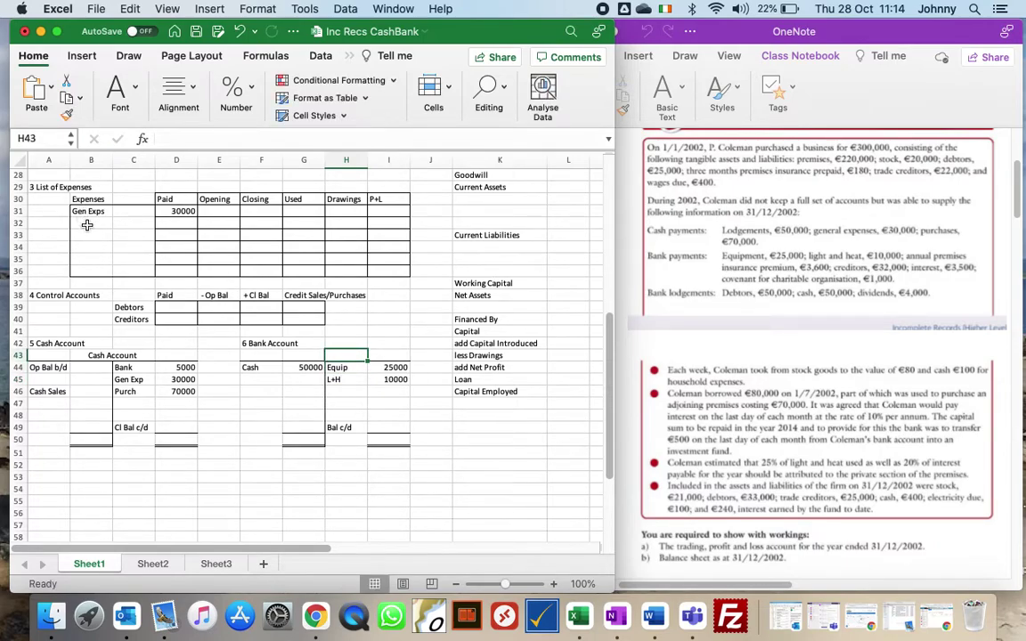
pyautogui.write('L+')
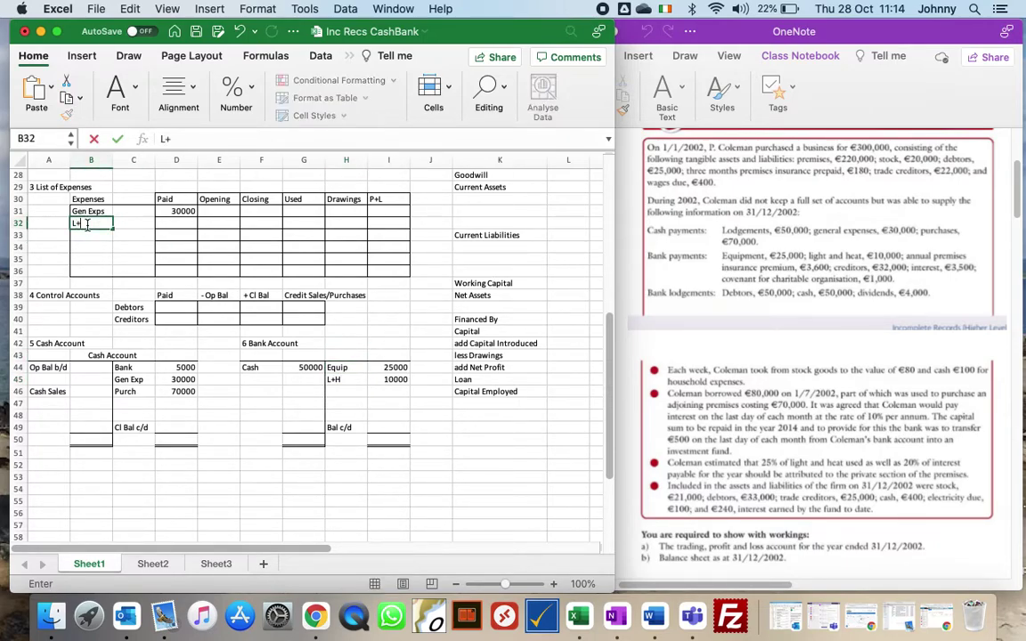
pyautogui.write('H')
pyautogui.press('Tab')
pyautogui.press('Tab')
pyautogui.write('10000')
pyautogui.press('Return')
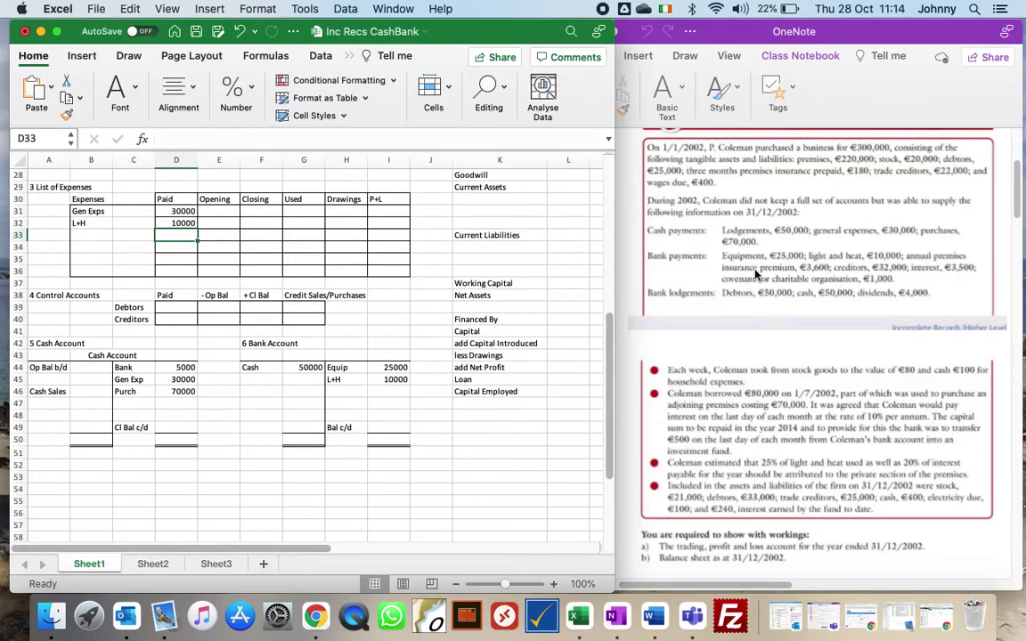
# Step: Add the insurance premium to the List of Expenses, labelled Ins Prem in B33 with 3600 paid in D33
pyautogui.click(98, 223)
pyautogui.click(108, 232)
pyautogui.write('Ins')
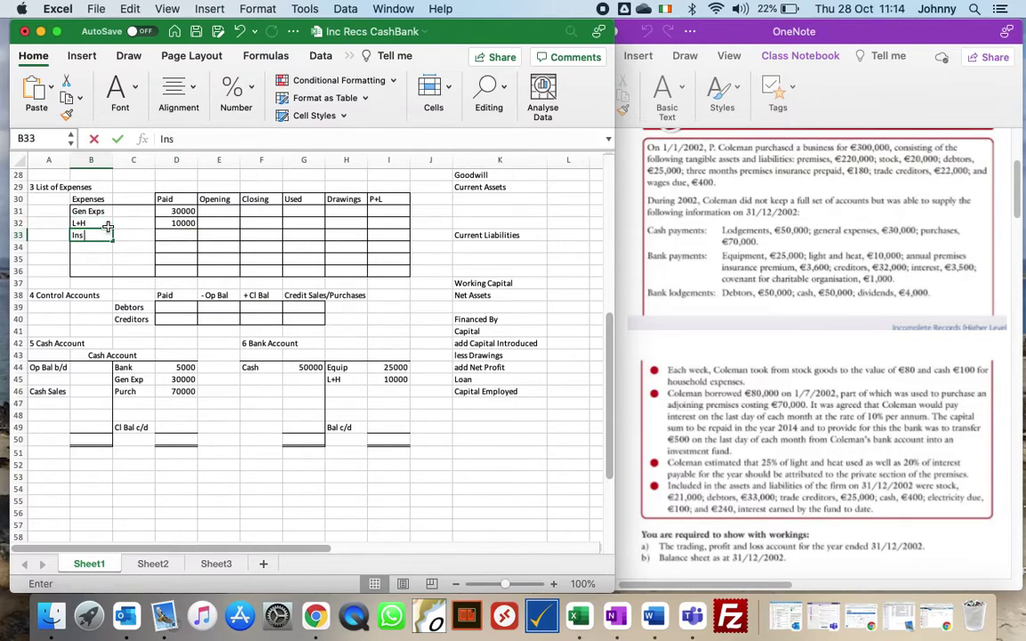
pyautogui.write(' Prem')
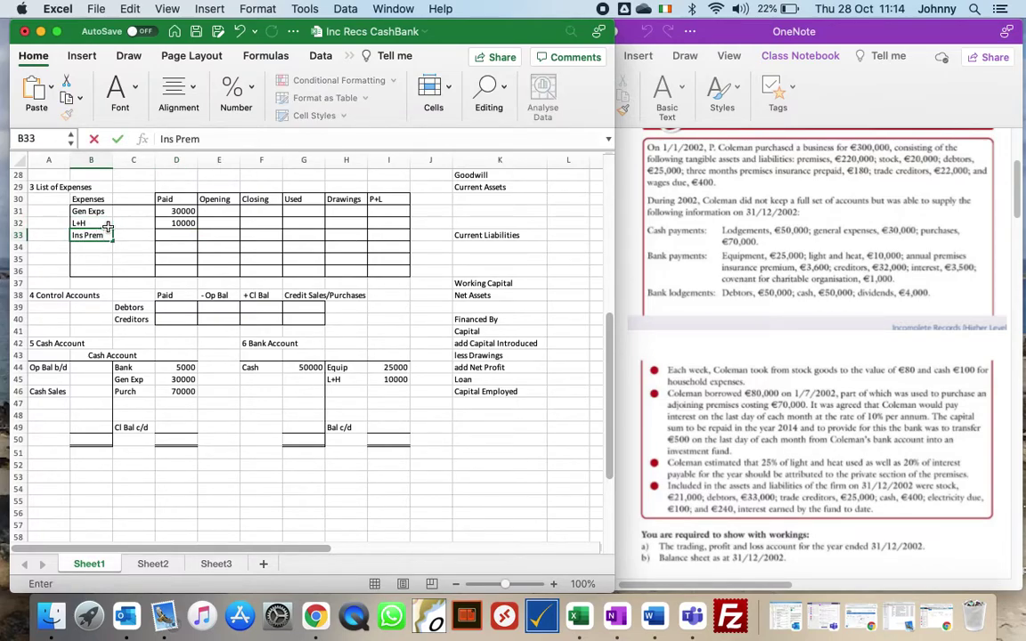
pyautogui.click(176, 235)
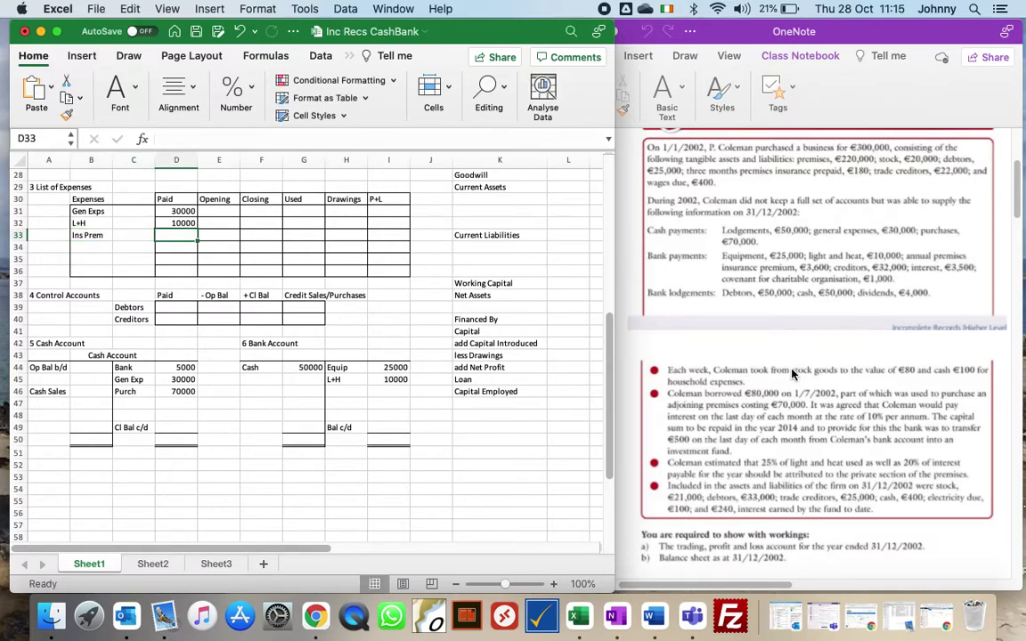
pyautogui.write('3600')
# Step: Enter the opening prepaid insurance of 180 in the Ins Prem row's Opening cell, E33
pyautogui.press('Up')
pyautogui.press('Up')
pyautogui.press('Up')
pyautogui.press('Up')
pyautogui.press('Up')
pyautogui.press('Up')
pyautogui.press('Up')
pyautogui.press('Up')
pyautogui.press('Up')
pyautogui.press('Up')
pyautogui.press('Up')
pyautogui.press('Up')
pyautogui.press('Up')
pyautogui.press('Up')
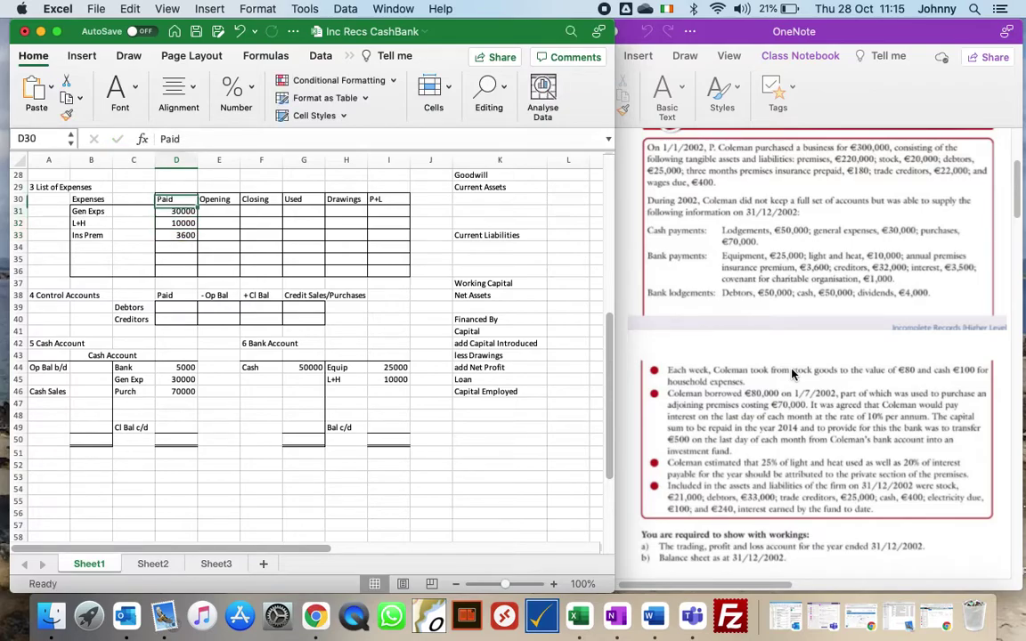
pyautogui.press('Up')
pyautogui.press('Up')
pyautogui.press('Up')
pyautogui.press('Up')
pyautogui.press('Up')
pyautogui.press('Up')
pyautogui.press('Up')
pyautogui.press('Up')
pyautogui.press('Up')
pyautogui.press('Up')
pyautogui.press('Up')
pyautogui.press('Up')
pyautogui.press('Up')
pyautogui.press('Up')
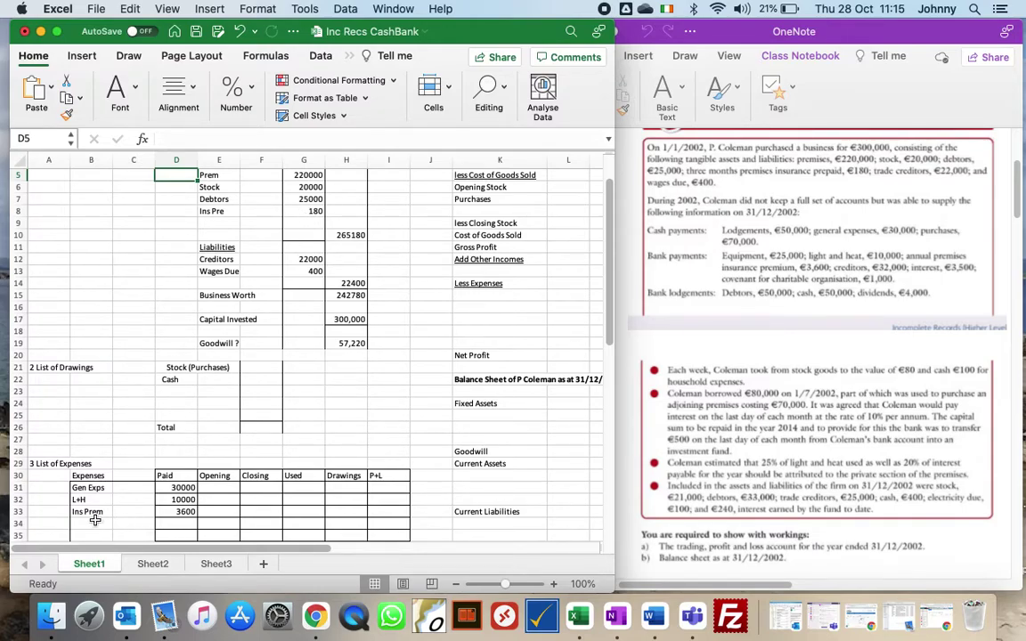
pyautogui.click(215, 512)
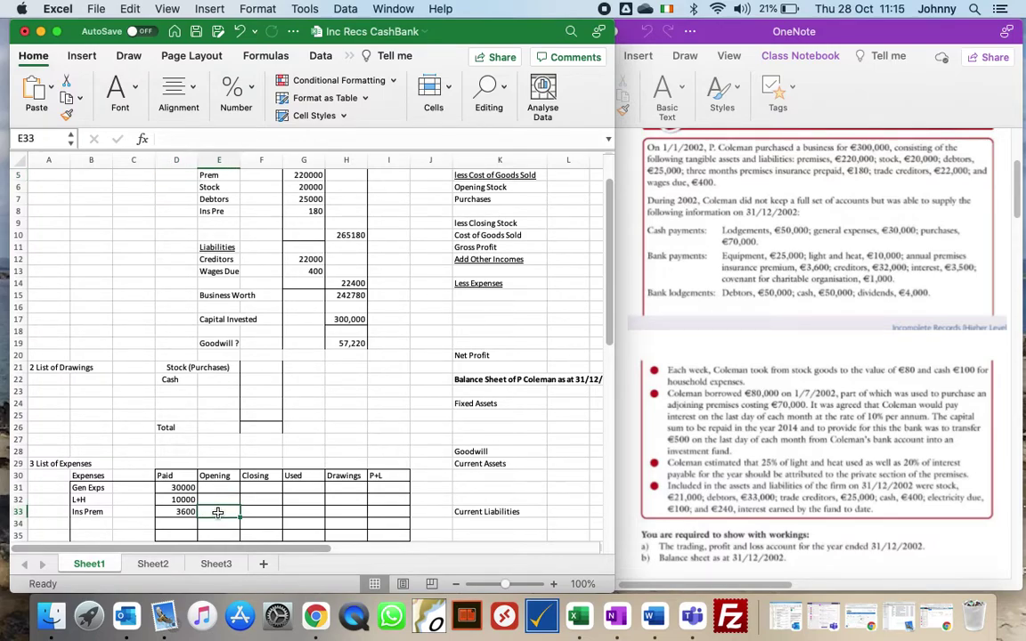
pyautogui.write('180')
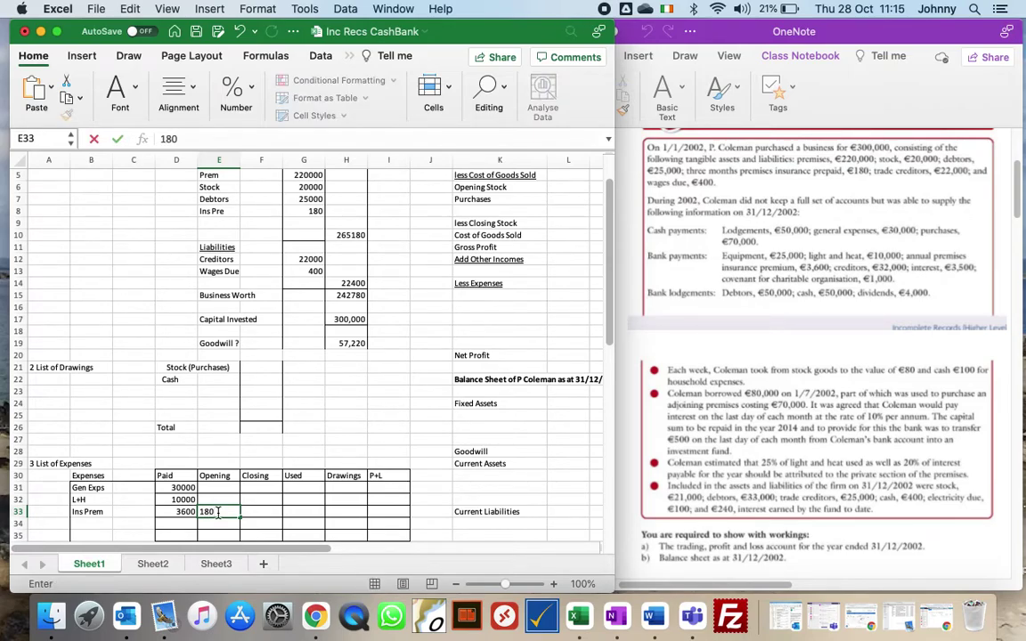
pyautogui.press('Return')
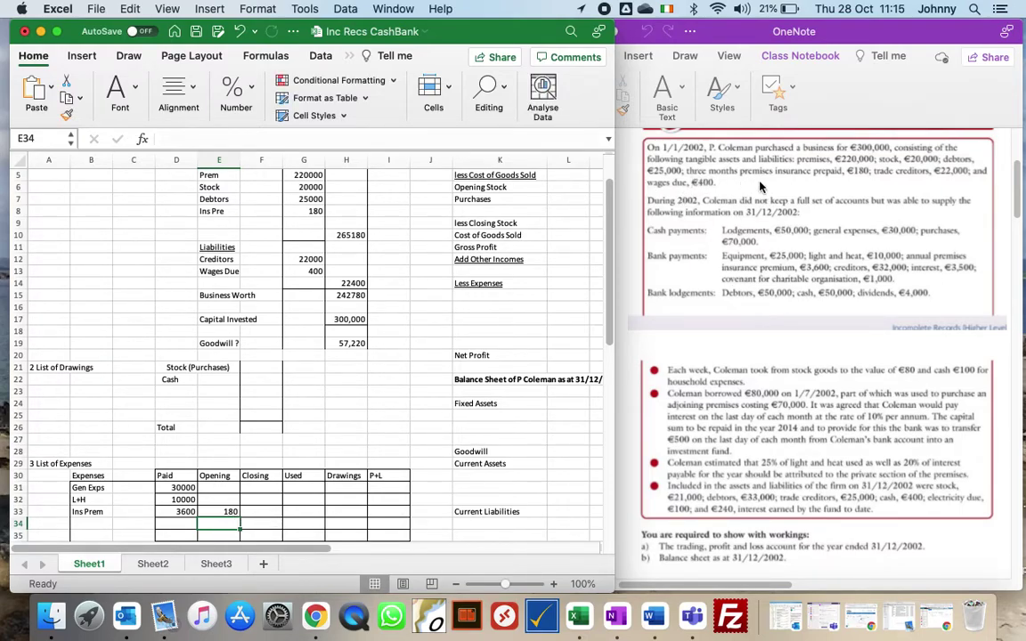
# Step: Calculate the closing insurance prepayment in F33 with the formula =-D33*3/12
pyautogui.press('Up')
pyautogui.press('Right')
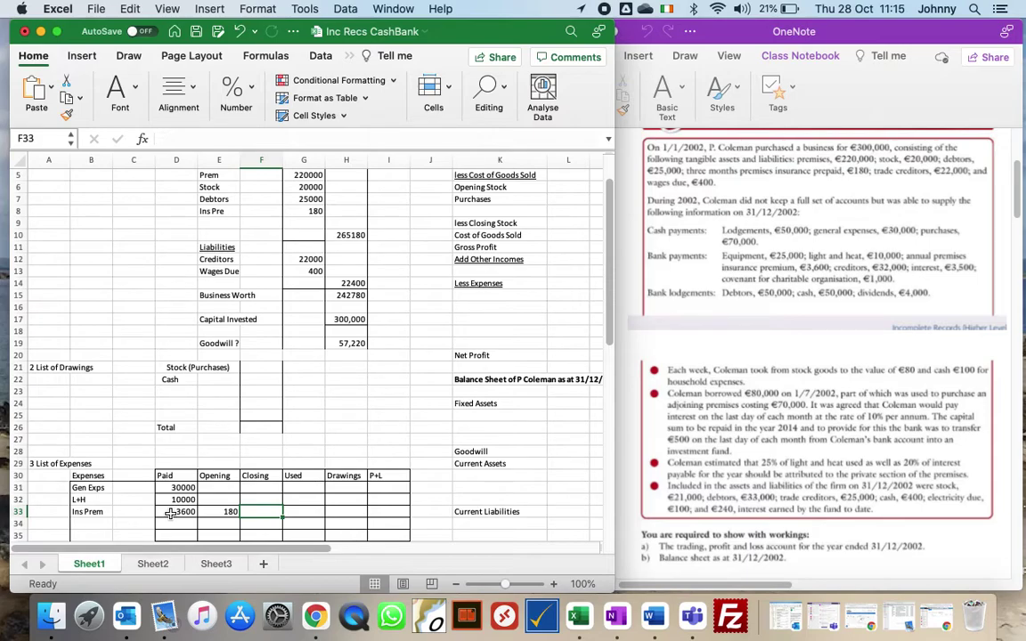
pyautogui.write('==')
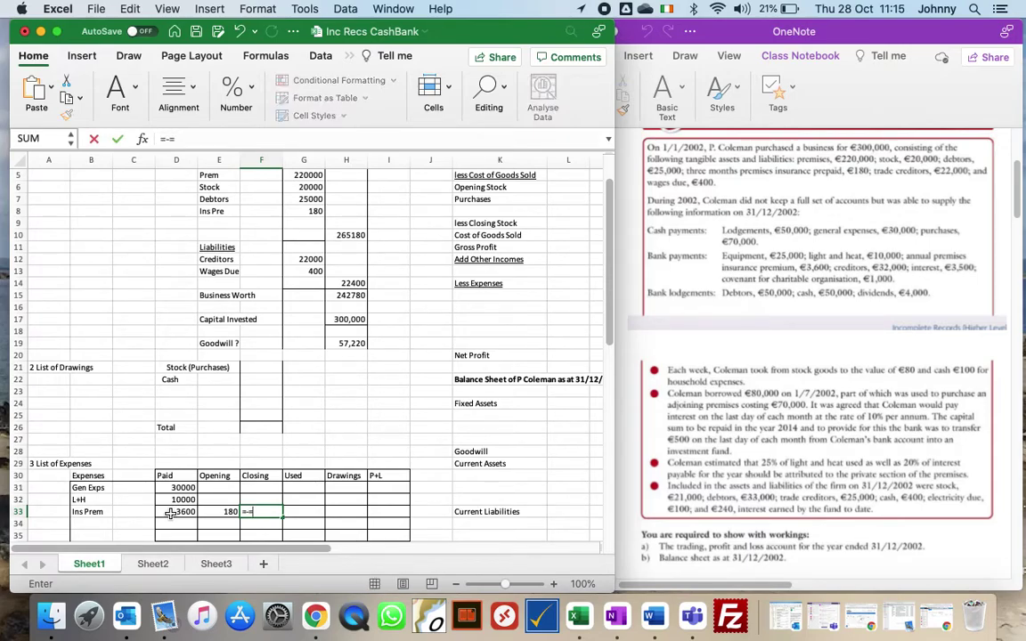
pyautogui.click(170, 514)
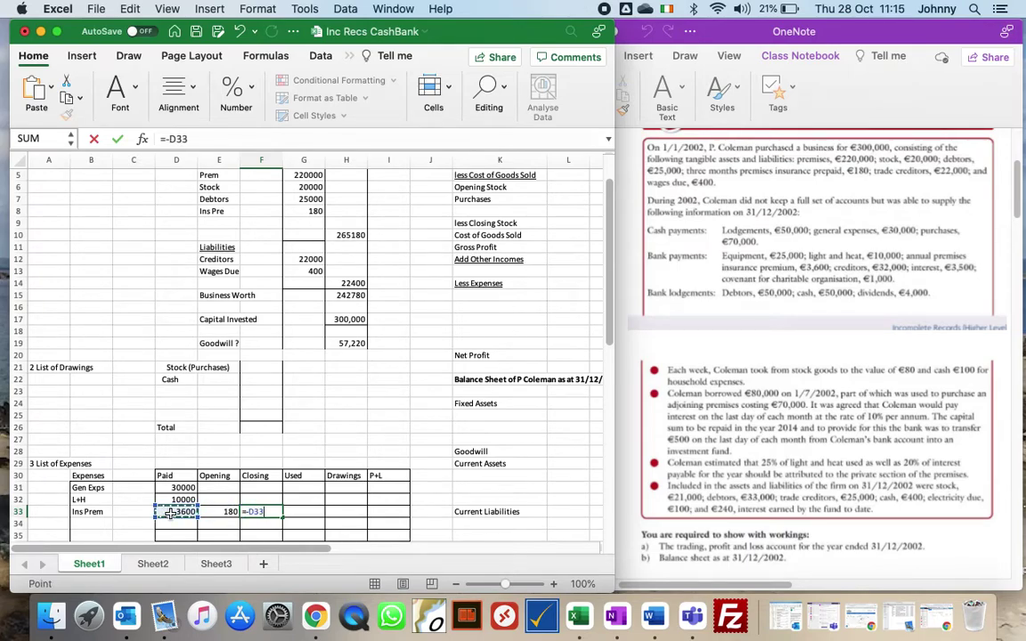
pyautogui.write('*3/12')
pyautogui.press('Return')
# Step: Calculate the insurance used in G33 by adding the paid, opening and closing amounts with =D33+E33+F33
pyautogui.press('Up')
pyautogui.press('Right')
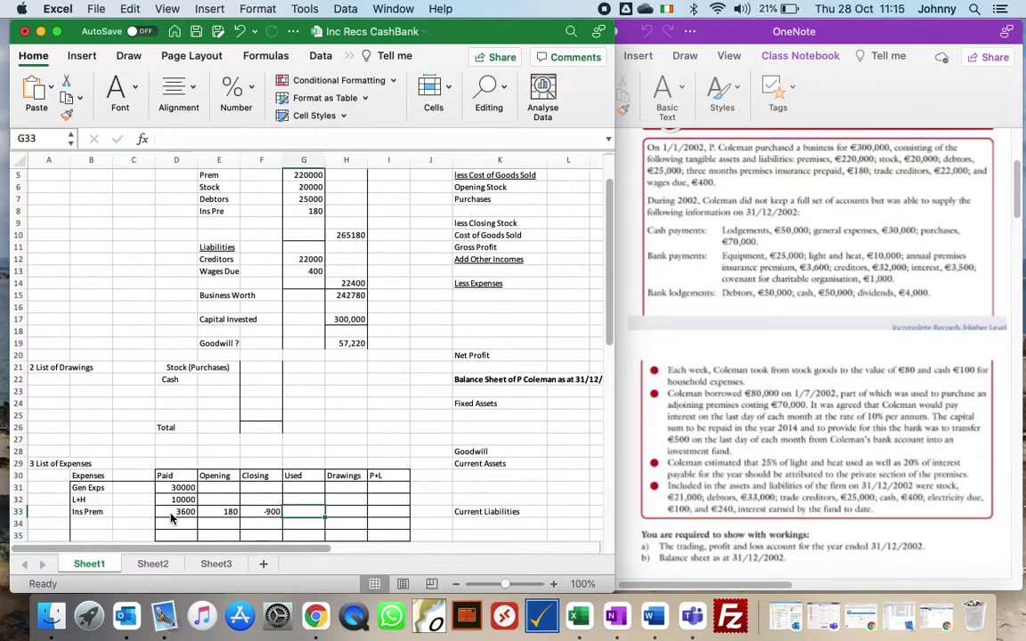
pyautogui.write('=')
pyautogui.click(172, 516)
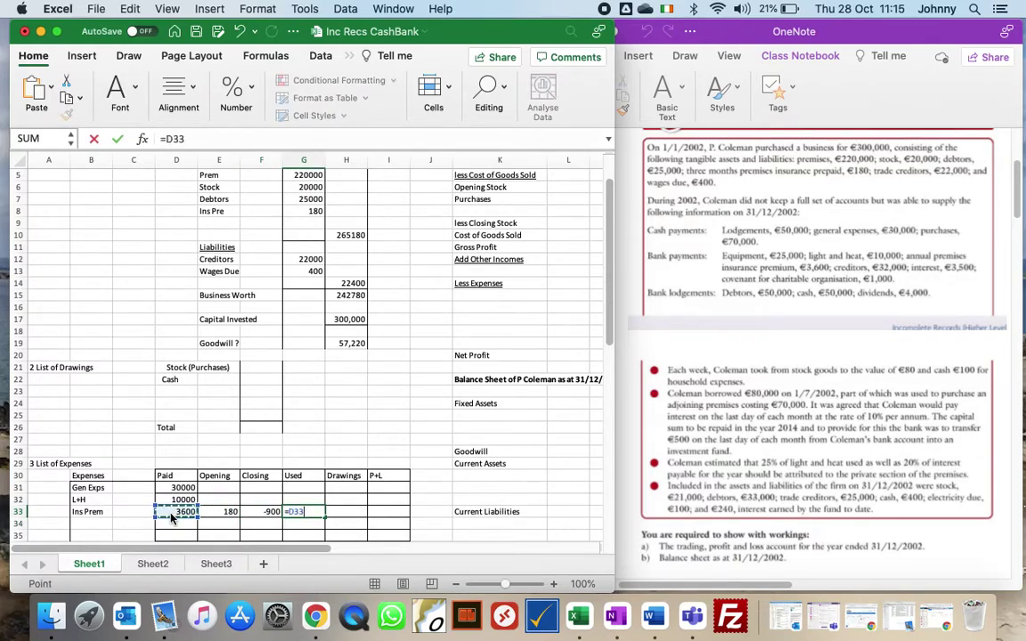
pyautogui.write('+')
pyautogui.press('Left')
pyautogui.press('Left')
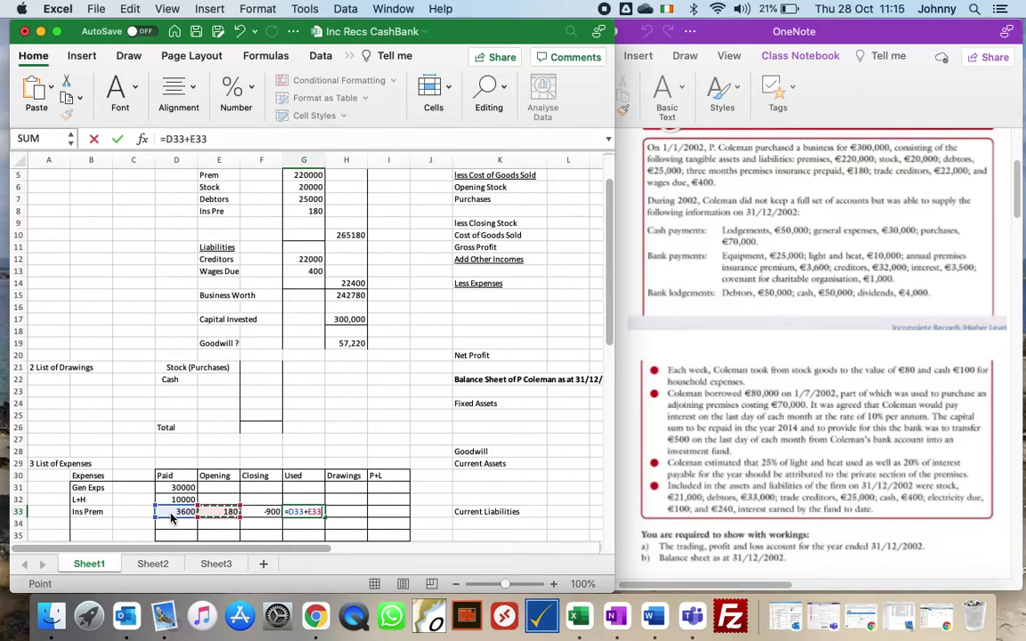
pyautogui.write('+')
pyautogui.press('Left')
pyautogui.press('Return')
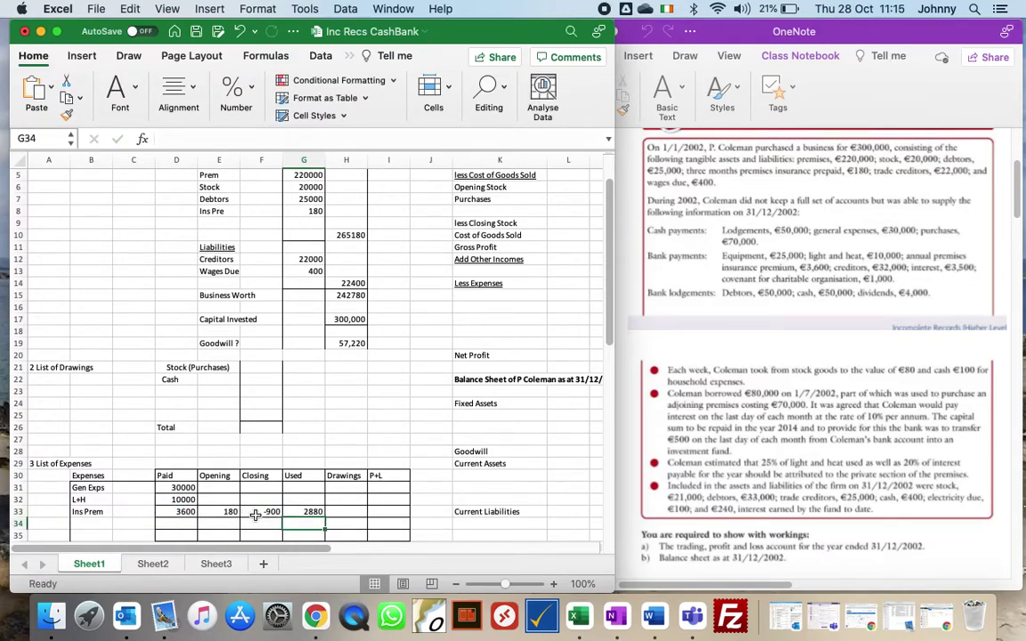
# Step: Add the insurance prepayment under Current Assets in the balance sheet, labelled Ins Prepaid in K30 with 900 in L30
pyautogui.click(466, 476)
pyautogui.write('Ins')
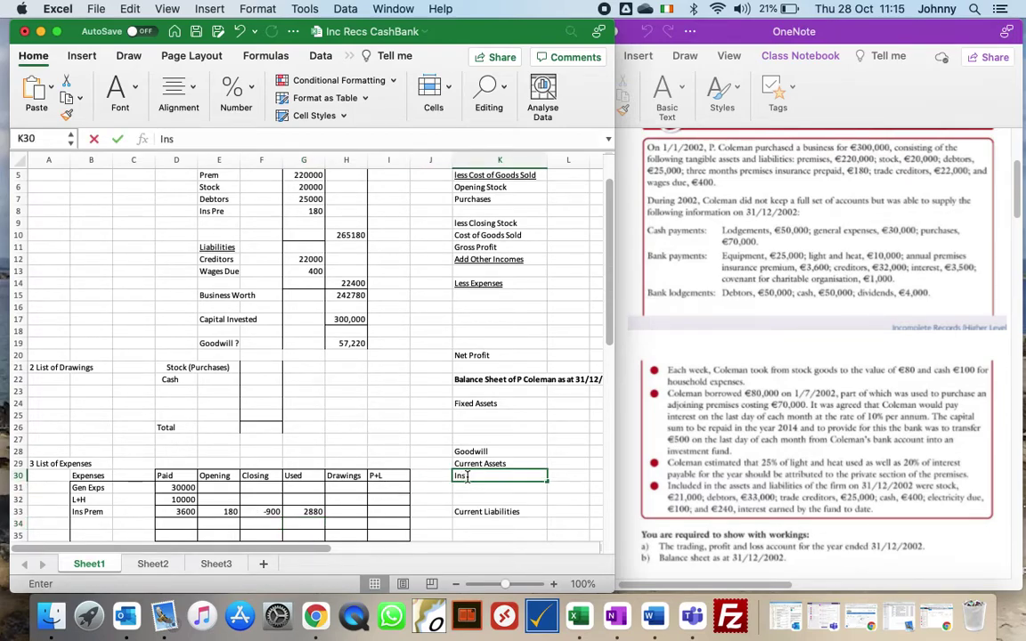
pyautogui.write(' Prp')
pyautogui.press('BackSpace')
pyautogui.write('e')
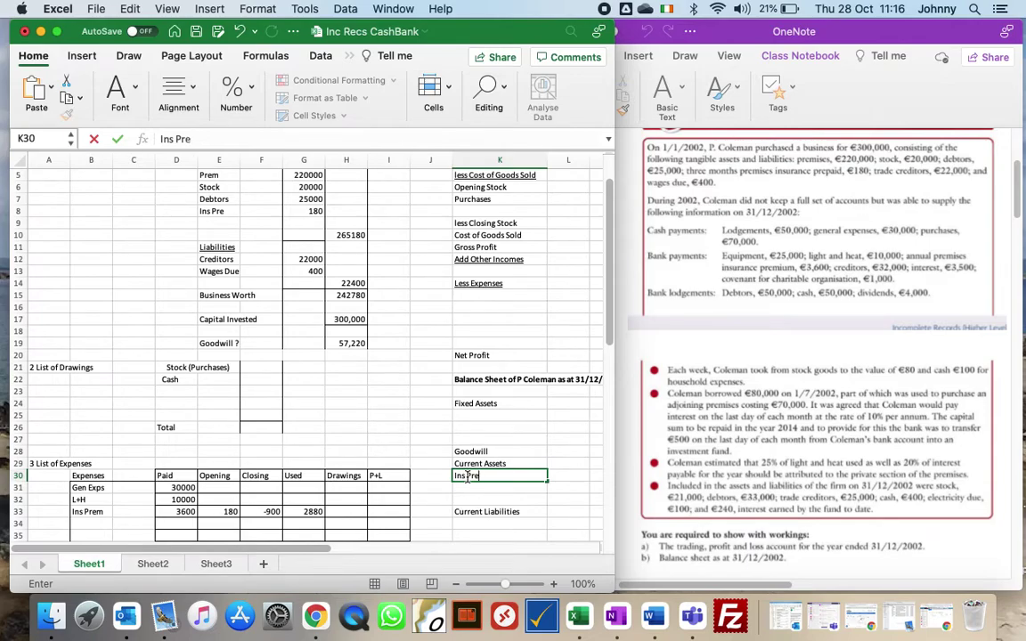
pyautogui.write('paid')
pyautogui.press('Tab')
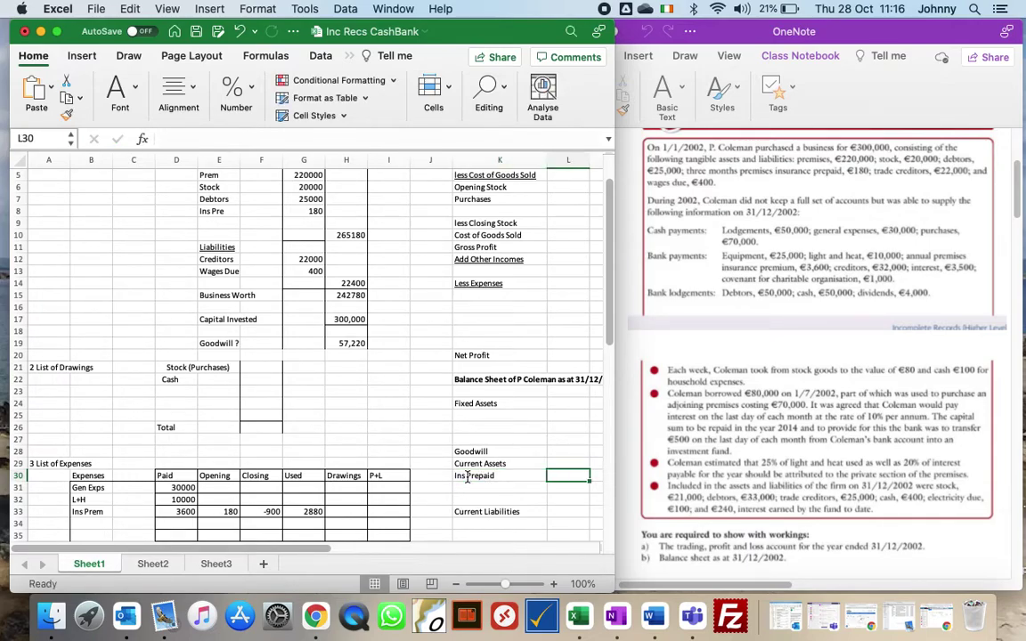
pyautogui.write('900')
pyautogui.press('Return')
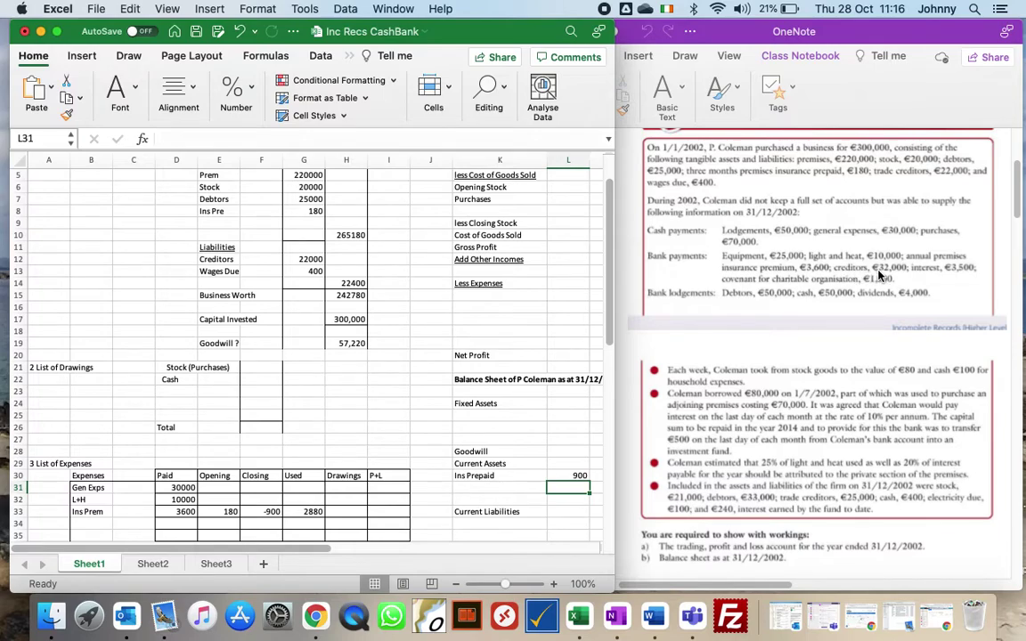
# Step: Record the creditors payment in the bank account's payments side, labelled Creditors in H46 with 32000 in I46
pyautogui.scroll(-5, 547, 238)
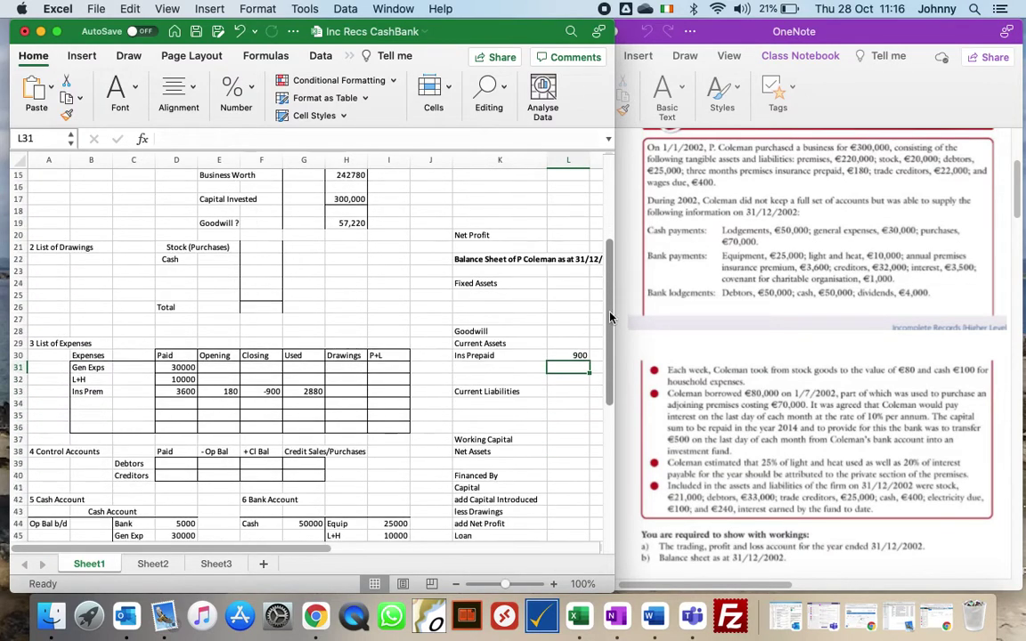
pyautogui.scroll(-1, 610, 316)
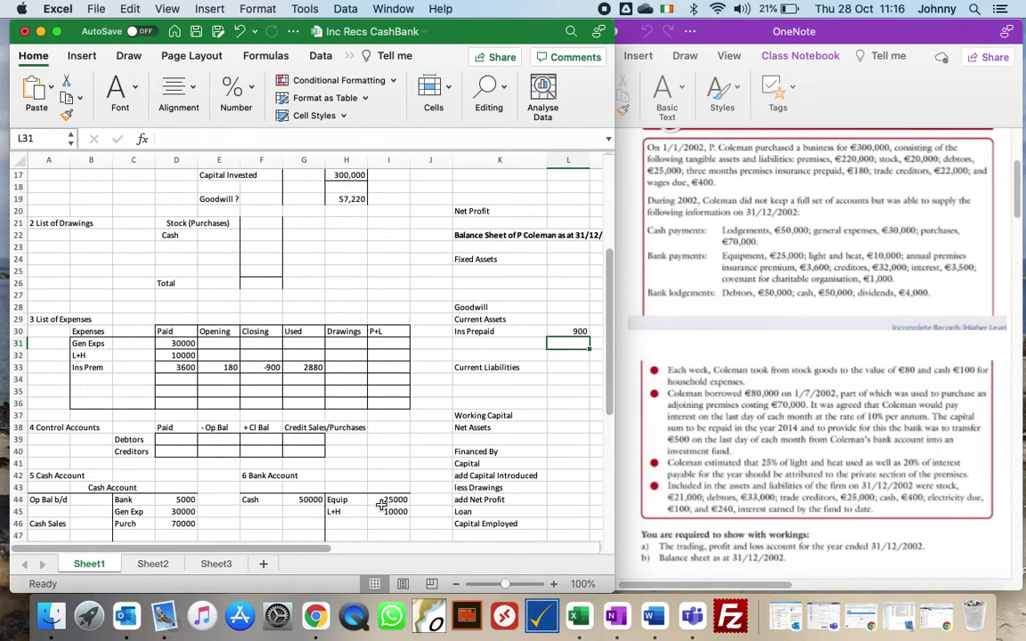
pyautogui.click(341, 524)
pyautogui.write('Creditor')
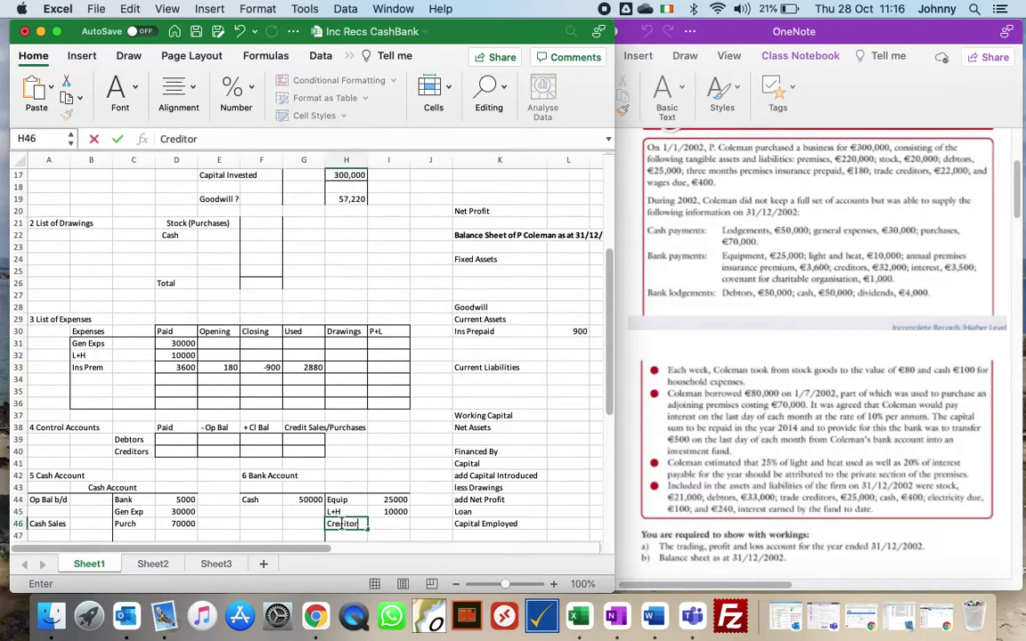
pyautogui.write('s')
pyautogui.press('Tab')
pyautogui.write('32000')
pyautogui.press('Return')
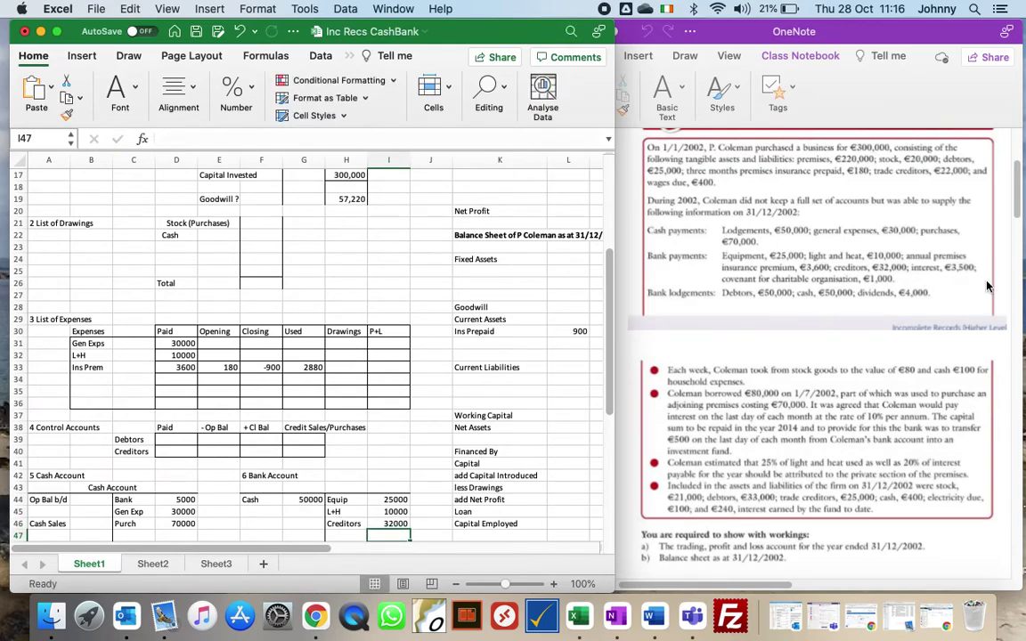
# Step: Record the interest payment in the bank account, labelled Interest in H47 with 3500 in I47
pyautogui.press('Left')
pyautogui.write('I')
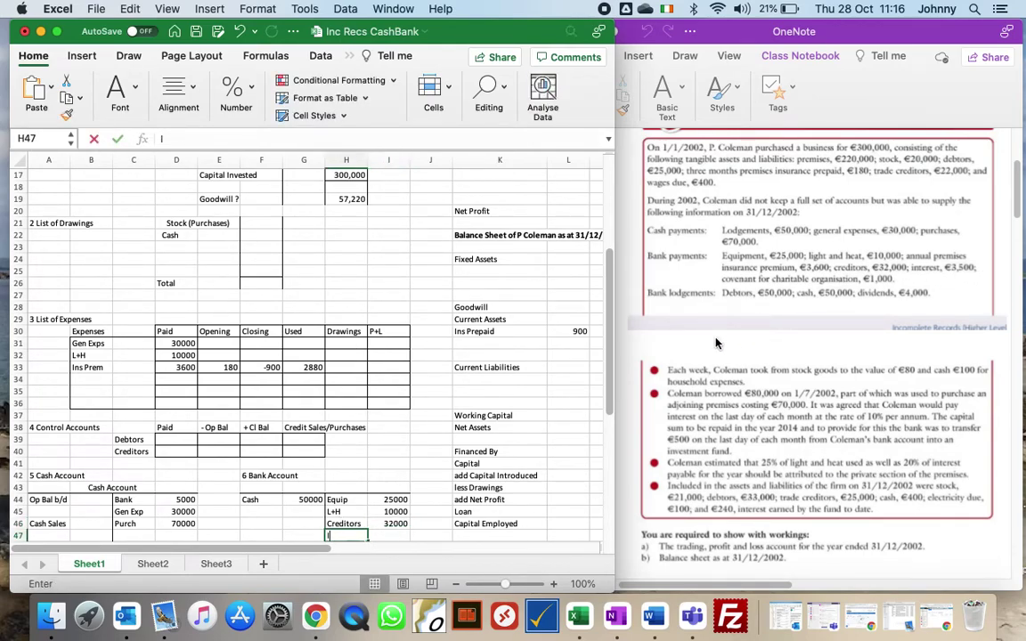
pyautogui.write('nterest')
pyautogui.press('Tab')
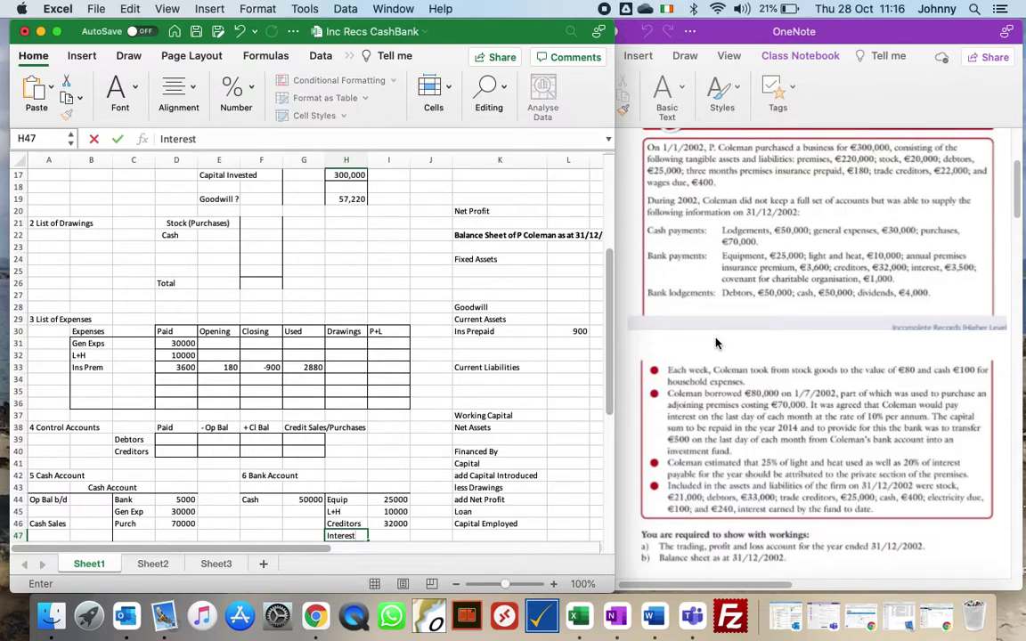
pyautogui.write('3500')
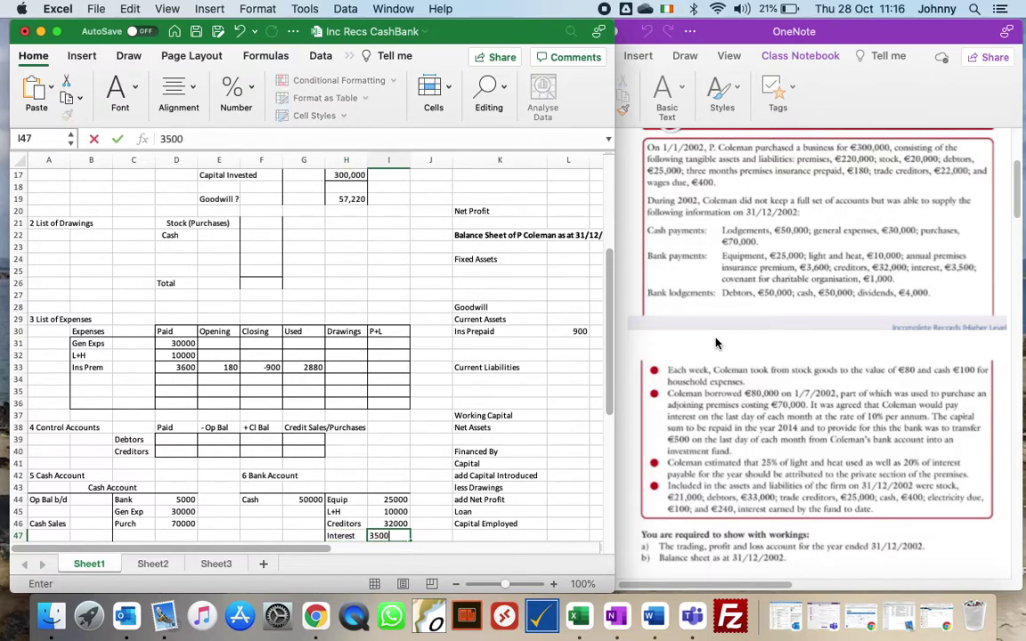
pyautogui.press('Up')
# Step: Add Interest to the List of Expenses in B34 with 3500 as the amount paid in D34
pyautogui.click(94, 381)
pyautogui.write('Interest')
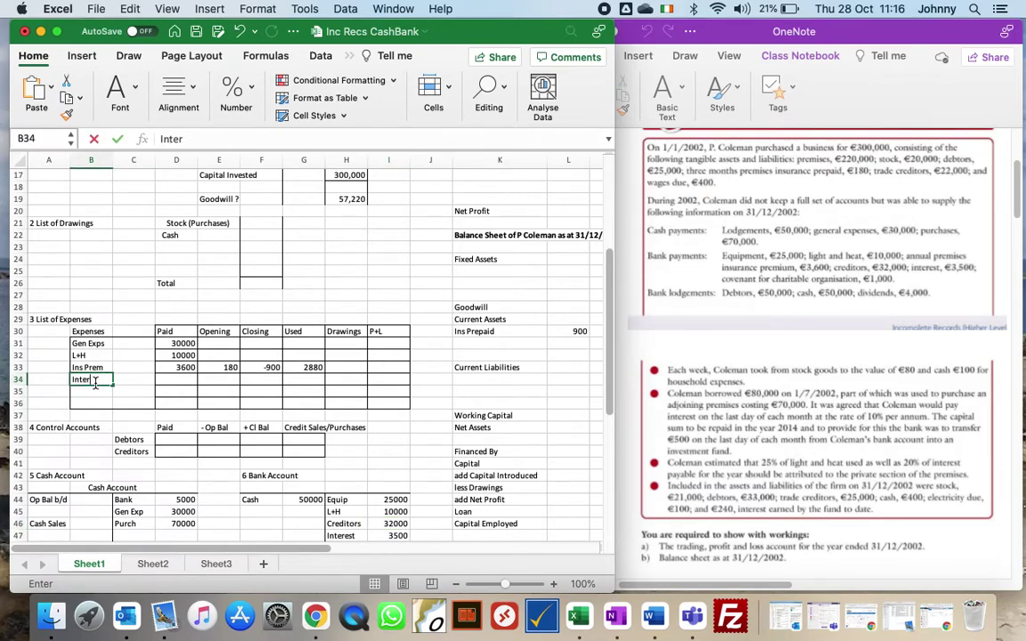
pyautogui.press('Tab')
pyautogui.press('Tab')
pyautogui.write('3500')
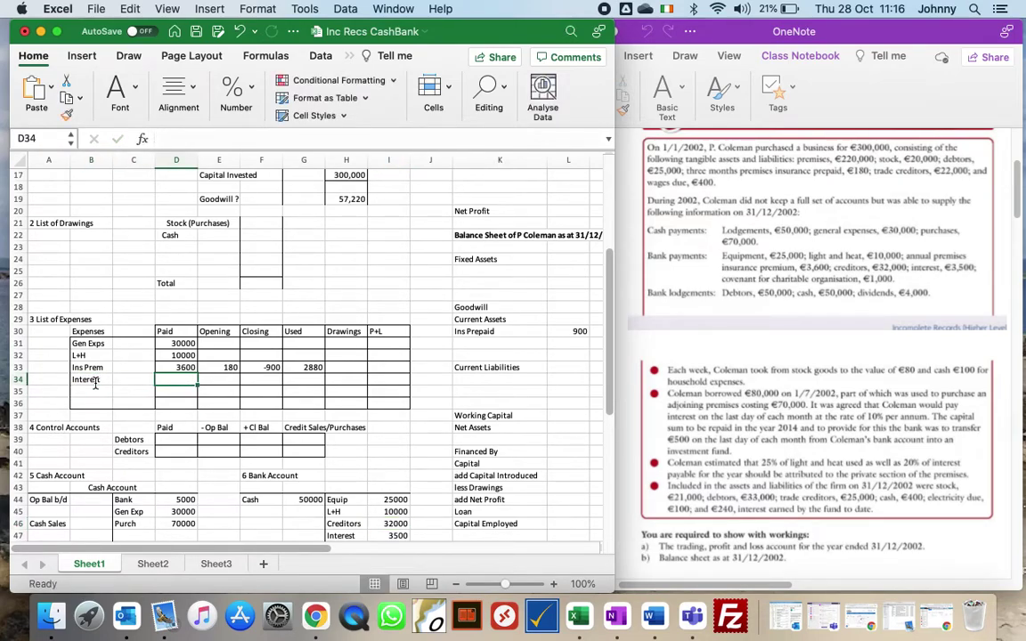
pyautogui.press('Return')
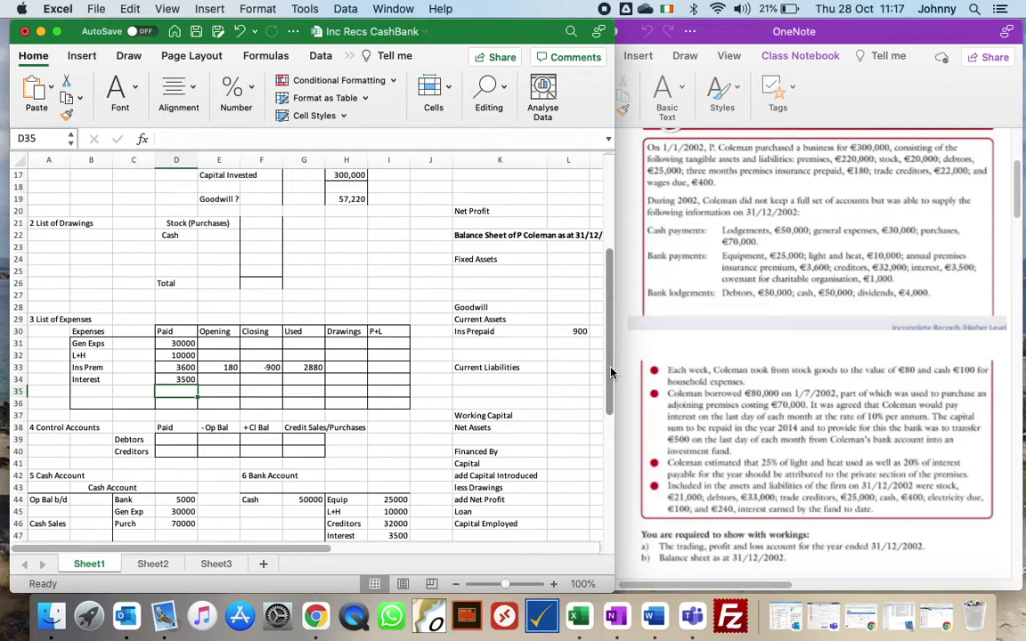
# Step: Add the charitable covenant to the List of Drawings, labelled Charity in D23 with 1000 in F23
pyautogui.click(169, 245)
pyautogui.write('Charity')
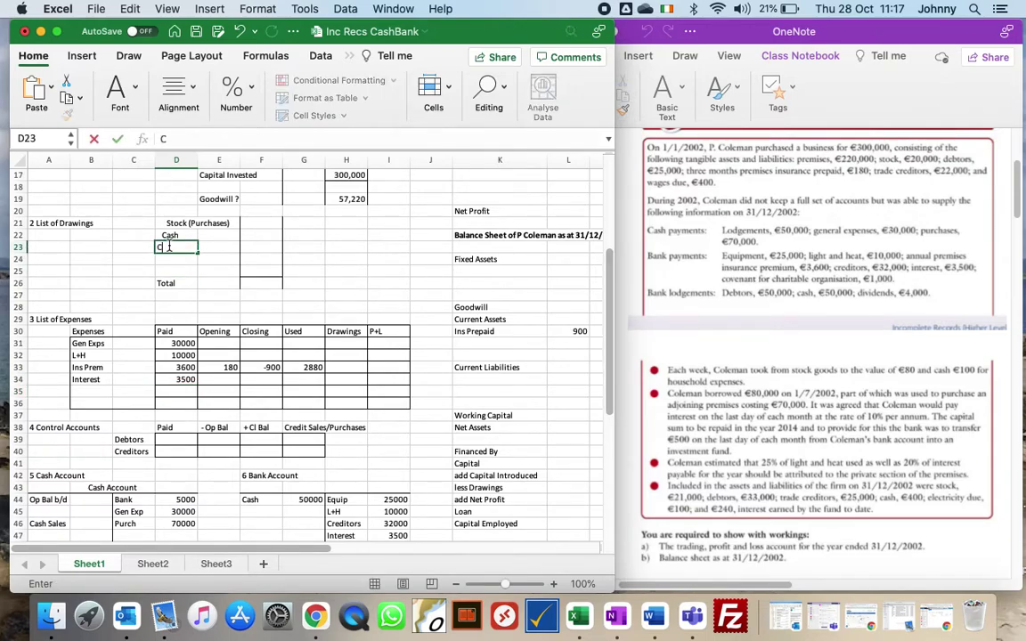
pyautogui.press('Tab')
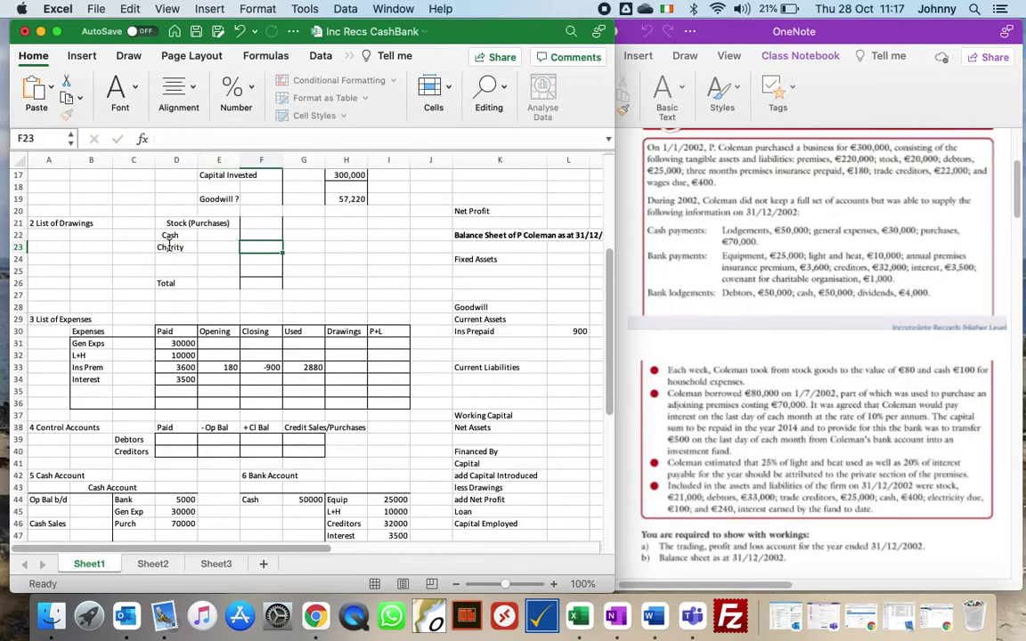
pyautogui.press('Tab')
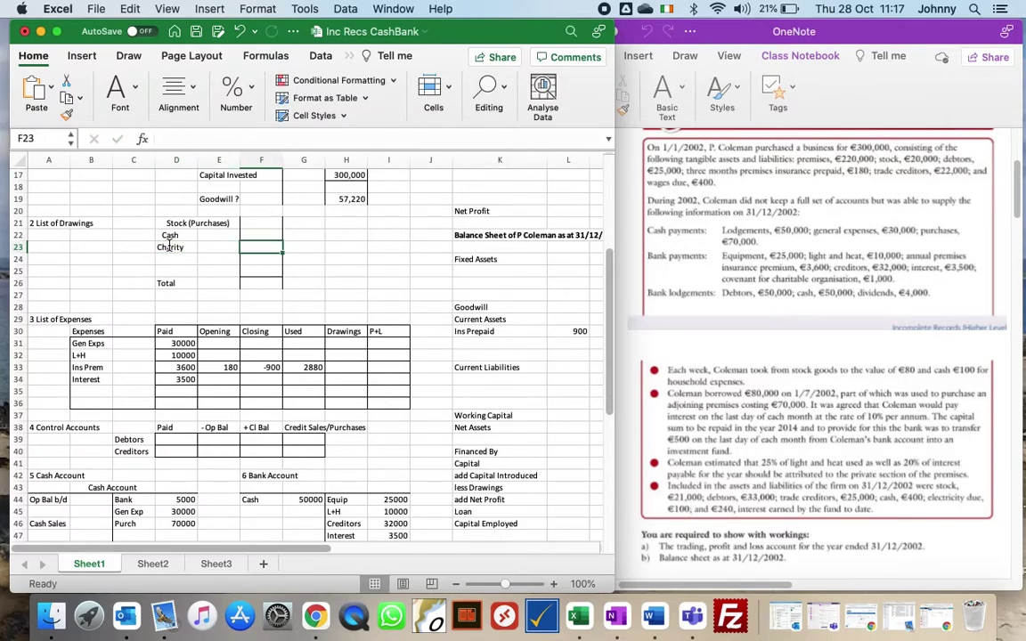
pyautogui.write('1000')
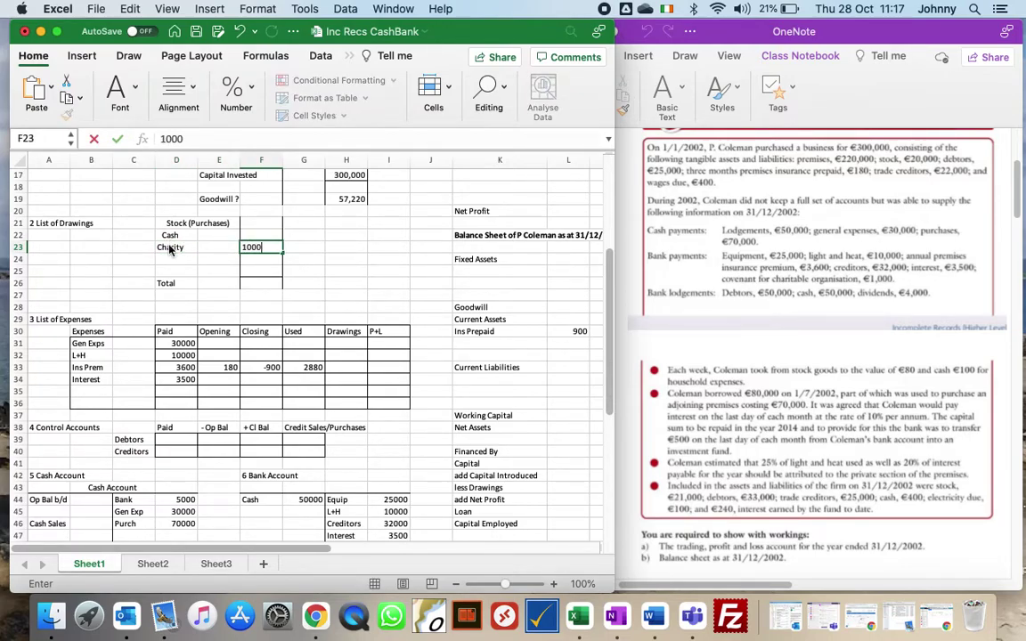
pyautogui.press('Return')
# Step: Record the charity payment in the bank account above the balance line, labelled Charity in H48 with 1000 in I48
pyautogui.click(345, 499)
pyautogui.press('Down')
pyautogui.press('Down')
pyautogui.press('Down')
pyautogui.press('Down')
pyautogui.press('Down')
pyautogui.press('Down')
pyautogui.press('Down')
pyautogui.press('Down')
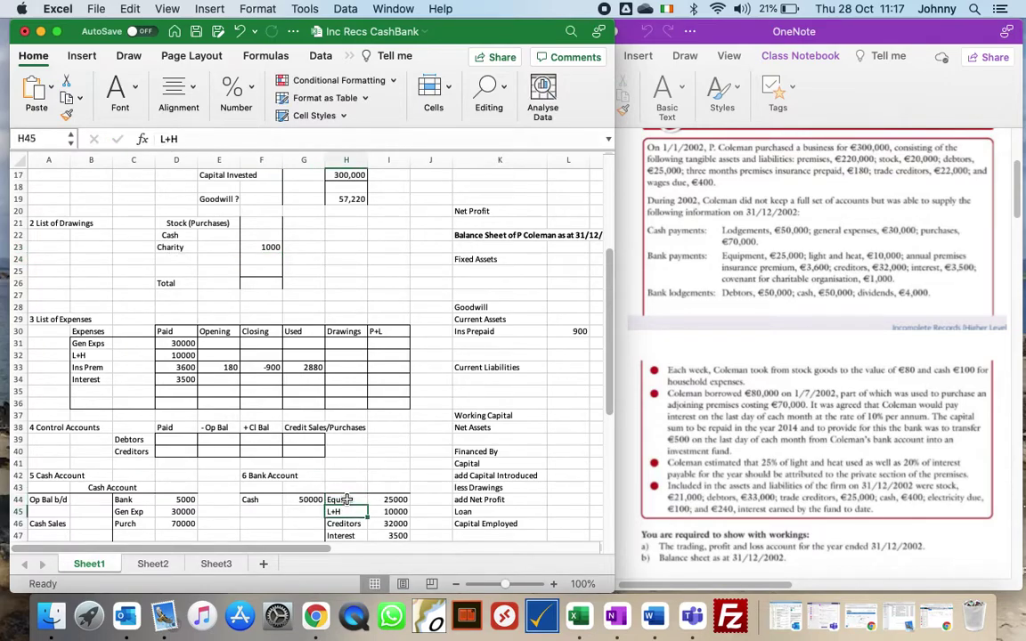
pyautogui.press('Up')
pyautogui.press('Up')
pyautogui.press('Up')
pyautogui.press('Up')
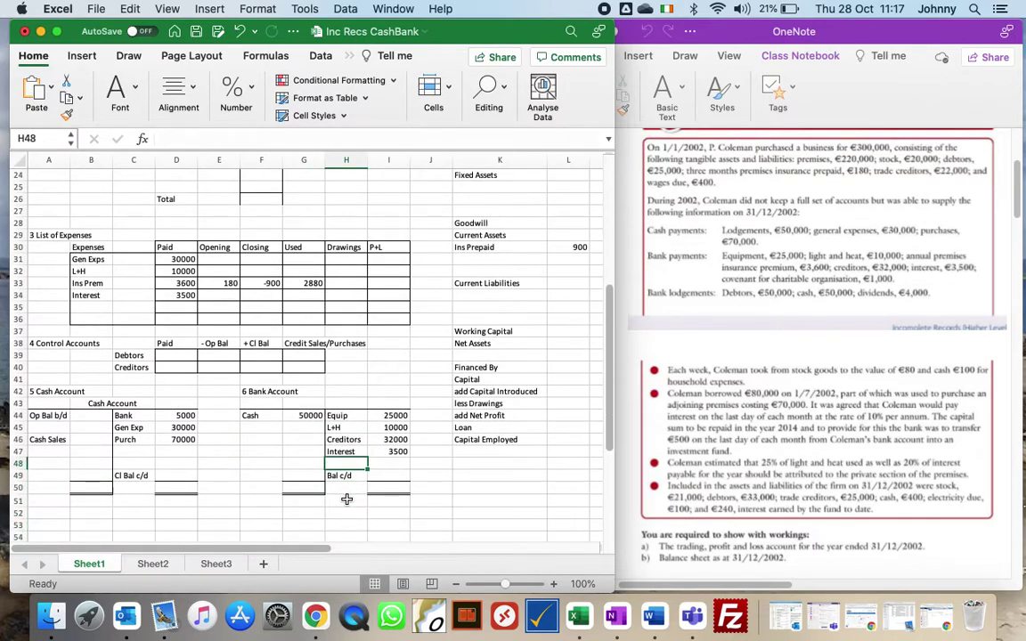
pyautogui.write('Charity')
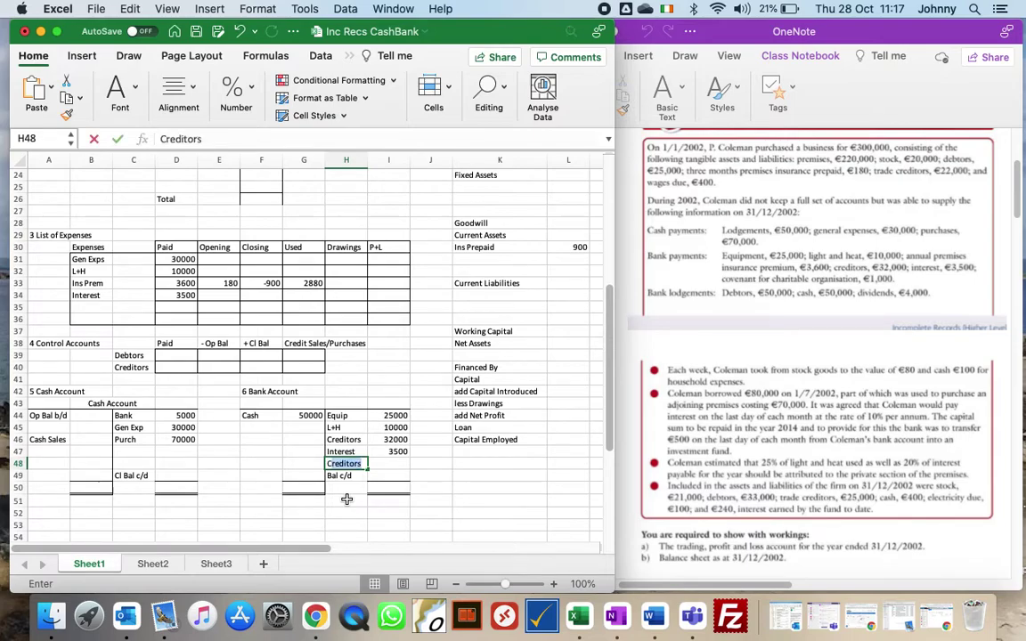
pyautogui.press('Tab')
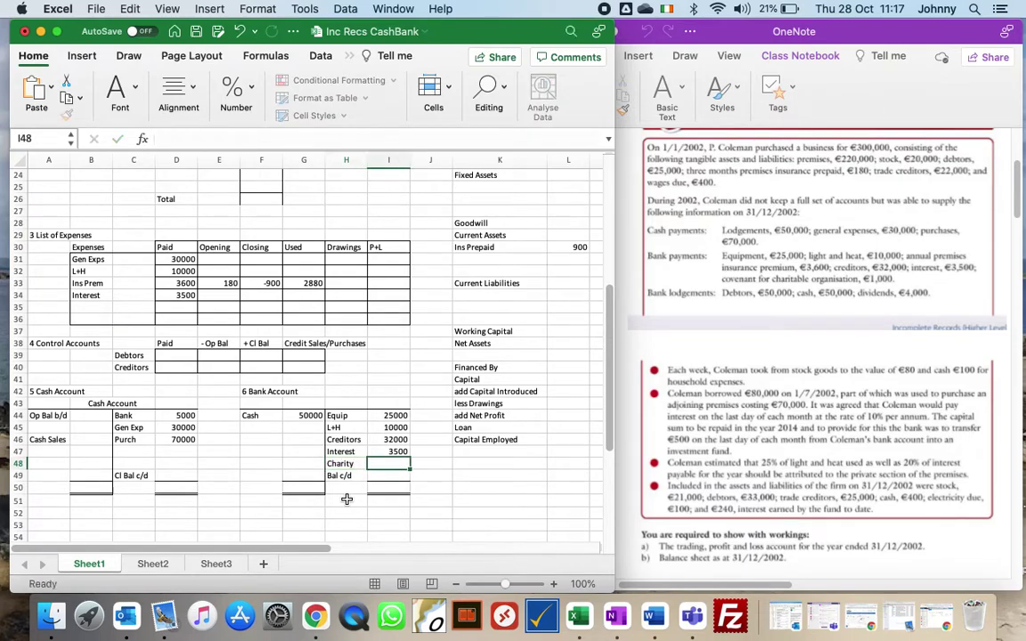
pyautogui.write('1000')
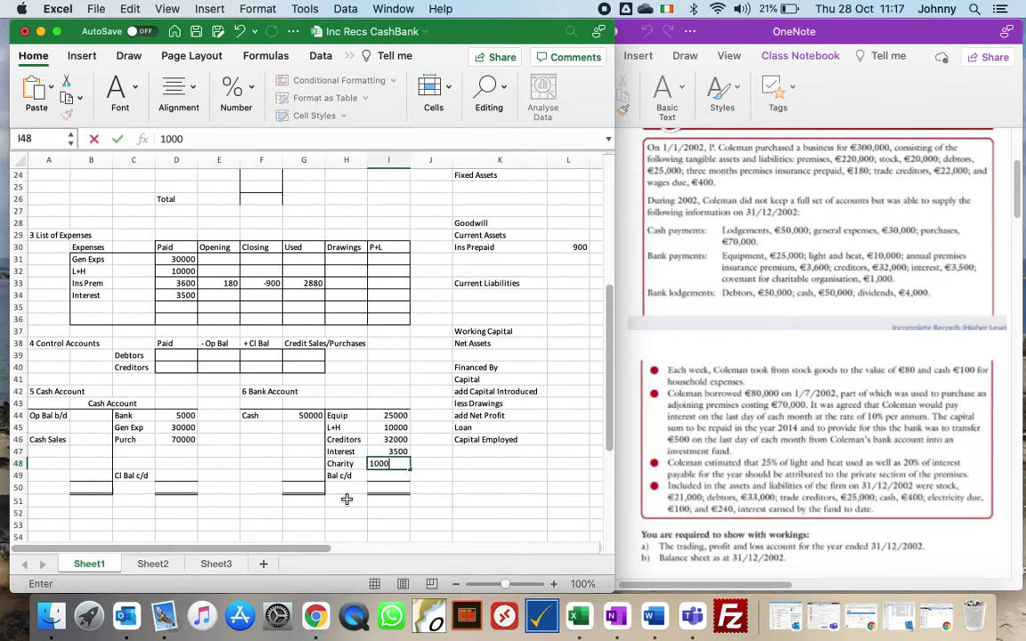
pyautogui.press('Return')
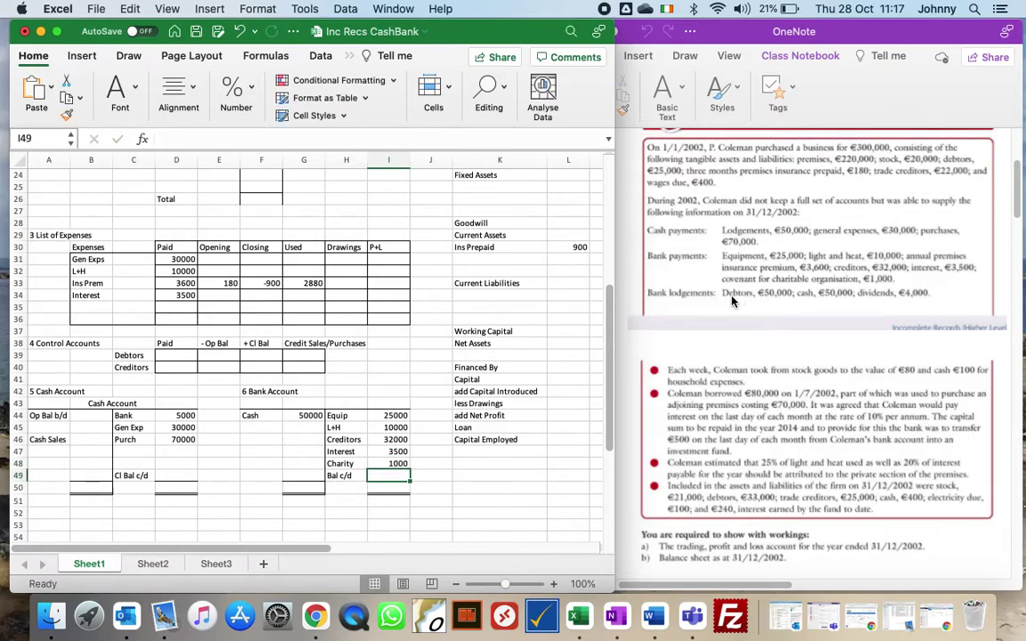
# Step: Record the debtors lodgement in the bank account's receipts side, labelled Debtors in F45 with 50000 in G45
pyautogui.click(258, 427)
pyautogui.write('Debtors')
pyautogui.press('Tab')
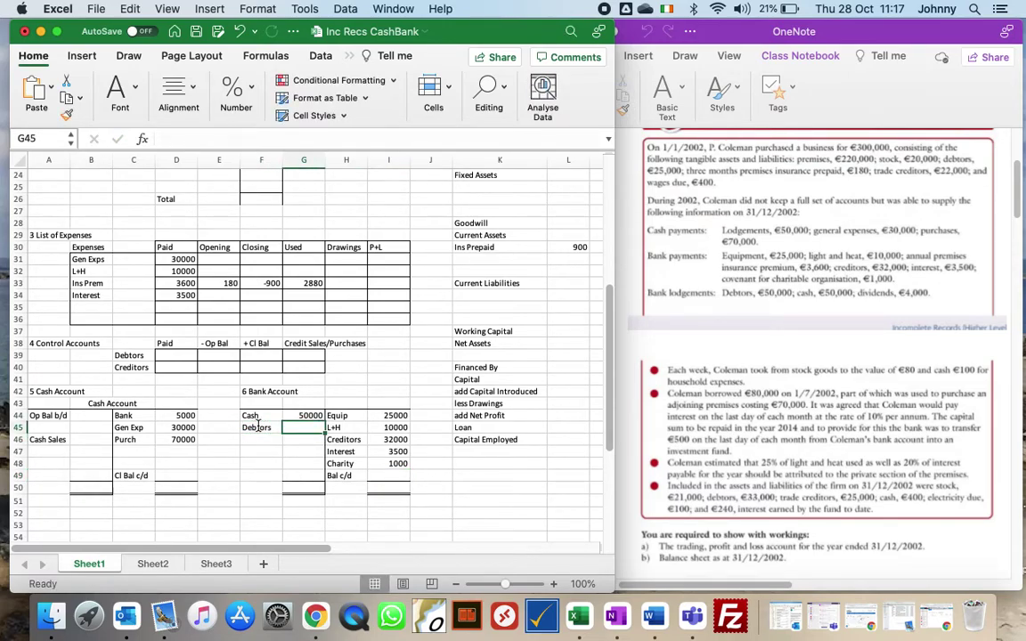
pyautogui.write('50000')
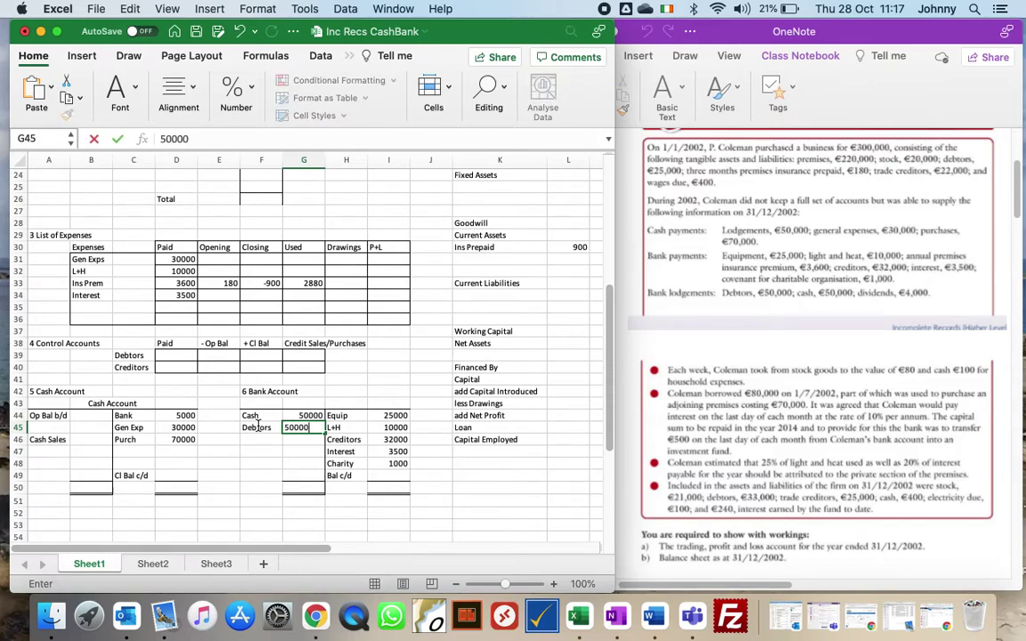
pyautogui.press('Return')
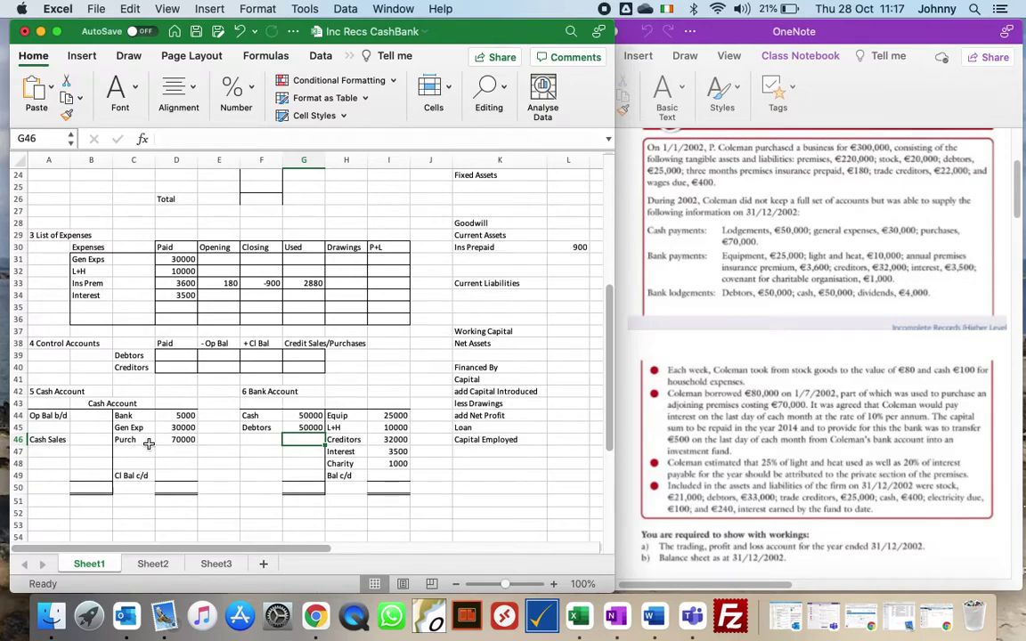
# Step: Record the dividends lodgement in the bank account as 4000 in G46 with the label Capital in F46
pyautogui.write('40000')
pyautogui.press('BackSpace')
pyautogui.press('Left')
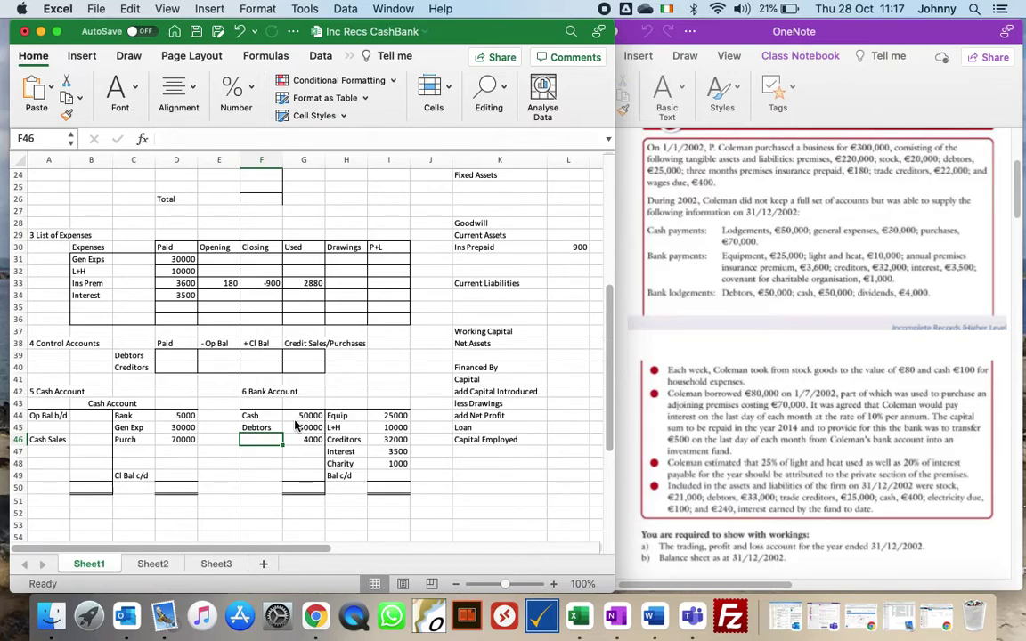
pyautogui.write('Capital')
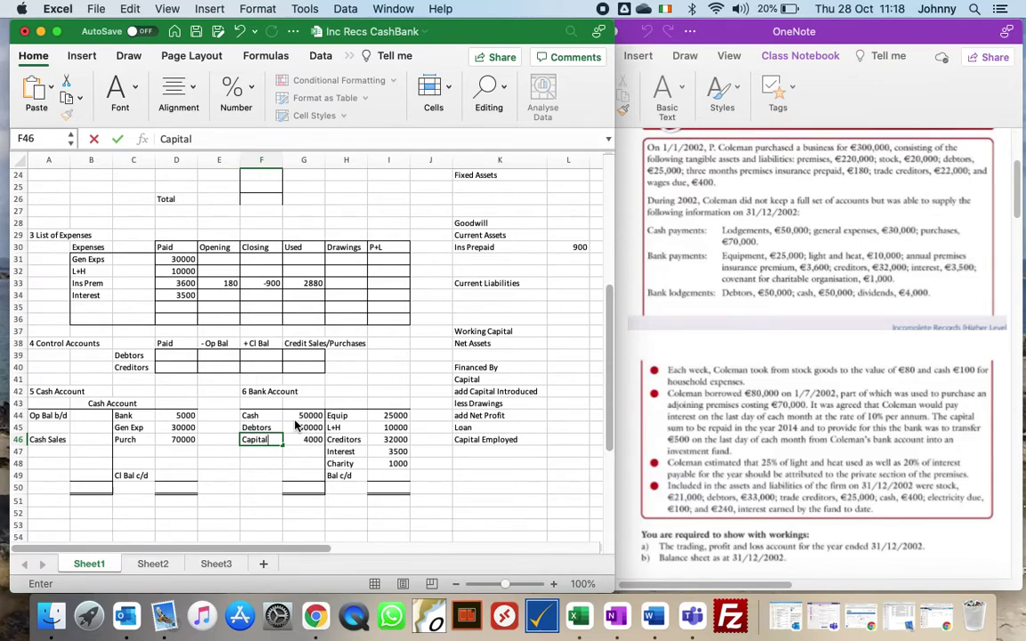
# Step: Enter 4000 for the add Capital Introduced line of the balance sheet in M42
pyautogui.click(554, 386)
pyautogui.press('Right')
pyautogui.write('4000')
pyautogui.press('Return')
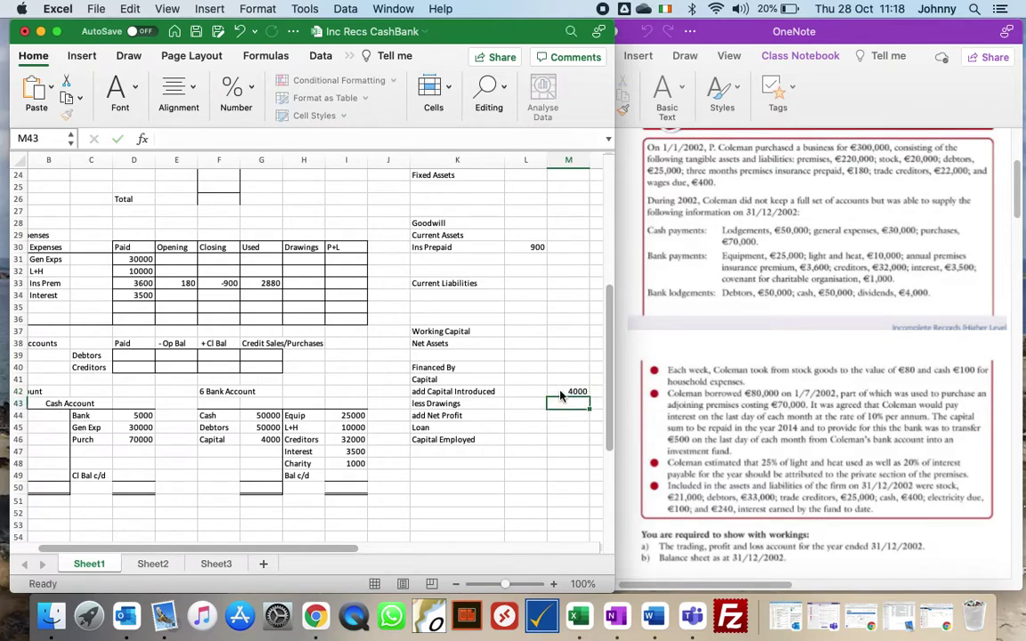
# Step: Insert three rows of blank cells at F49:I51 in the bank account, shifting the balance and total cells down
pyautogui.press('Left')
pyautogui.press('Left')
pyautogui.press('Left')
pyautogui.press('Left')
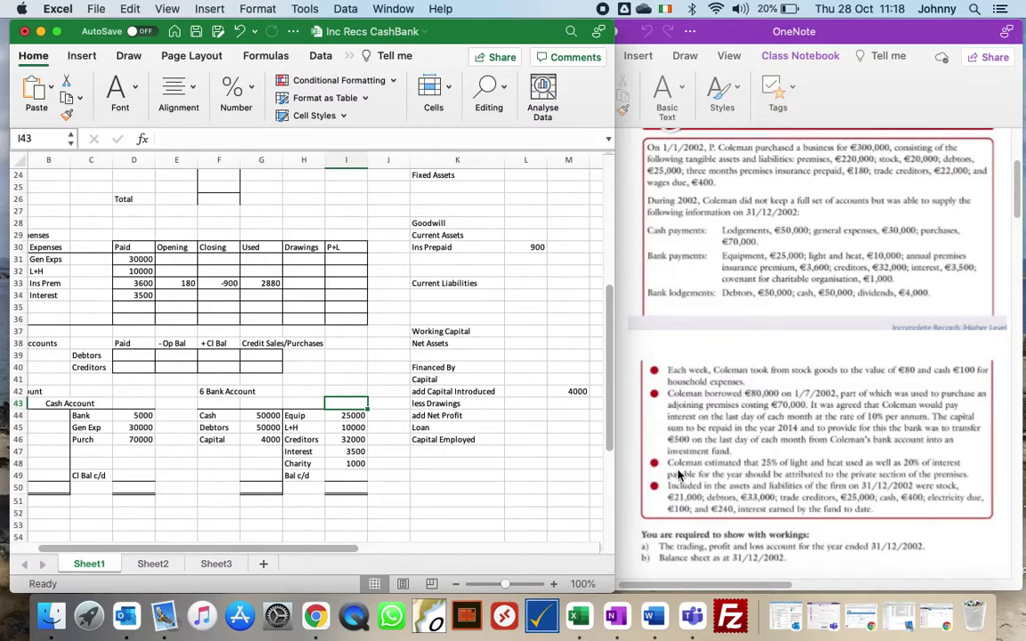
pyautogui.click(206, 475)
pyautogui.hotkey('shift', 'Right')
pyautogui.hotkey('shift', 'Right')
pyautogui.hotkey('shift', 'Right')
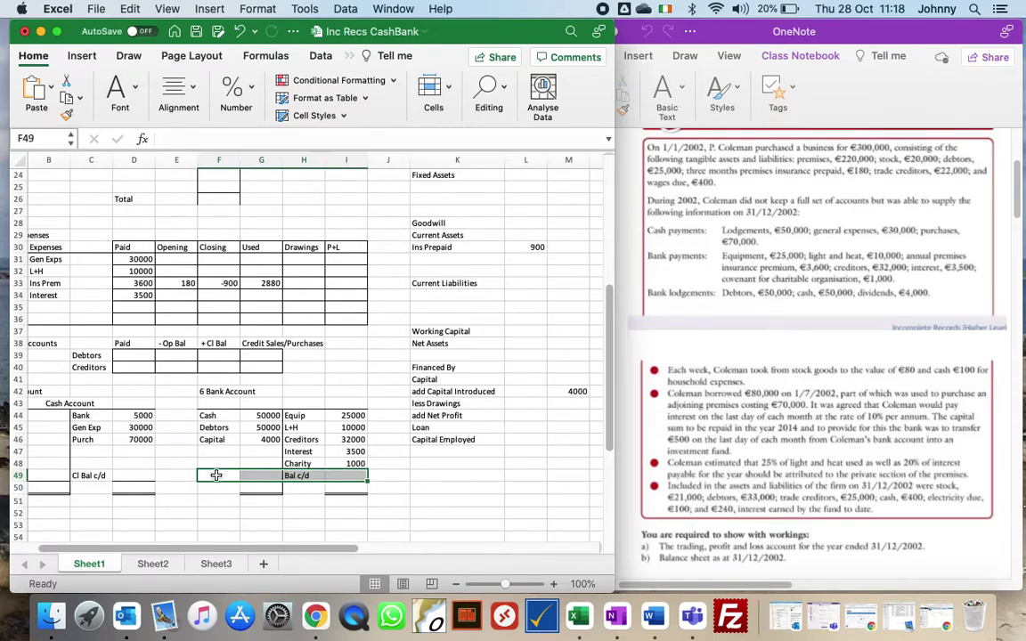
pyautogui.hotkey('shift', 'Down')
pyautogui.hotkey('shift', 'Down')
pyautogui.rightClick(215, 479)
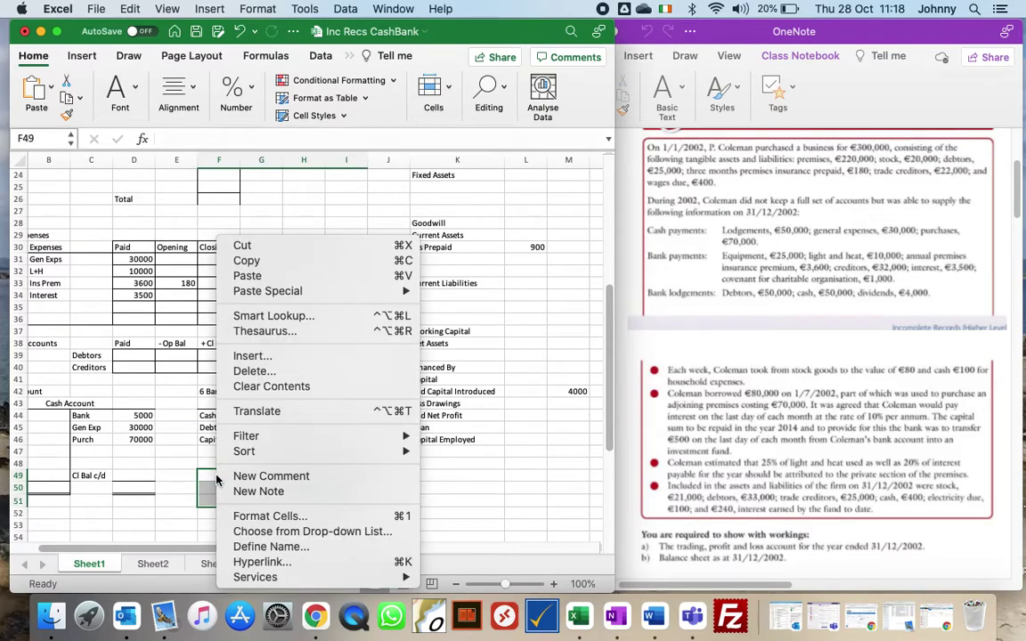
pyautogui.click(237, 357)
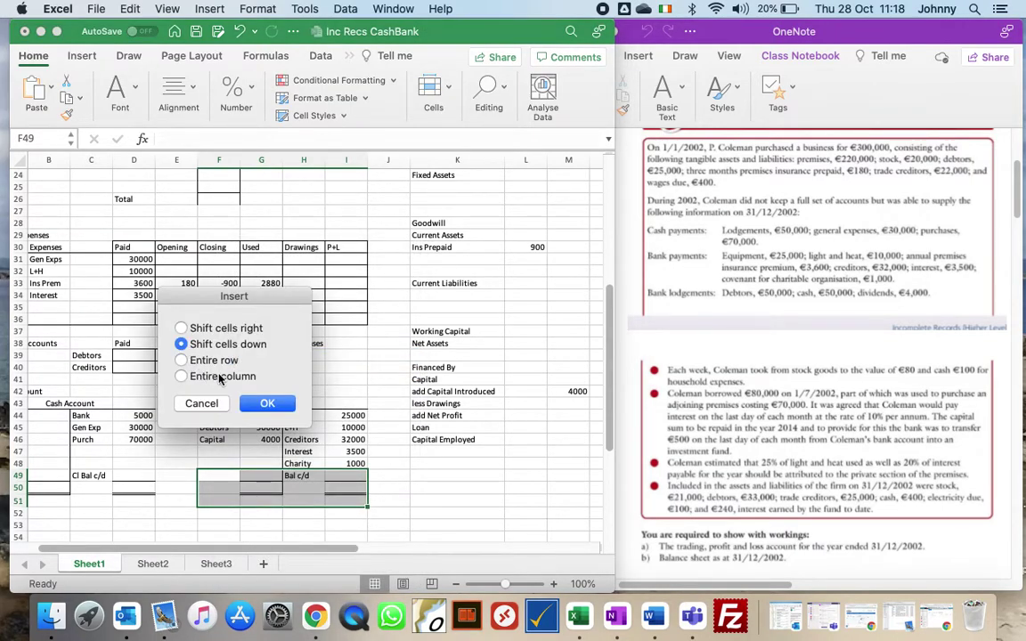
pyautogui.press('Return')
pyautogui.click(279, 464)
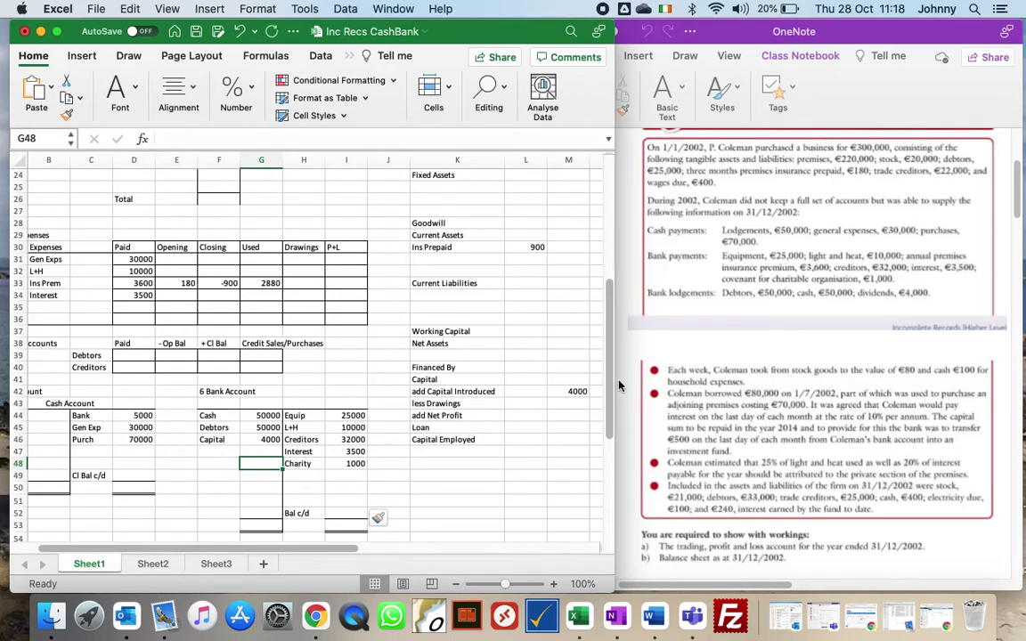
# Step: Calculate the stock drawings for the year in F21 of the List of Drawings with the formula =80*52
pyautogui.scroll(3, 611, 358)
pyautogui.scroll(3, 611, 359)
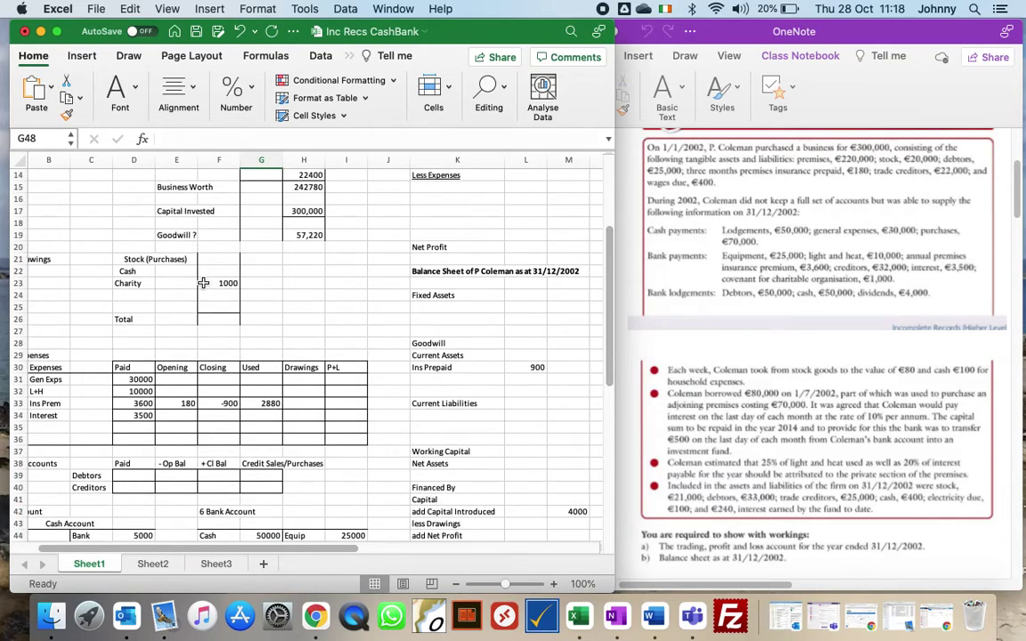
pyautogui.click(217, 260)
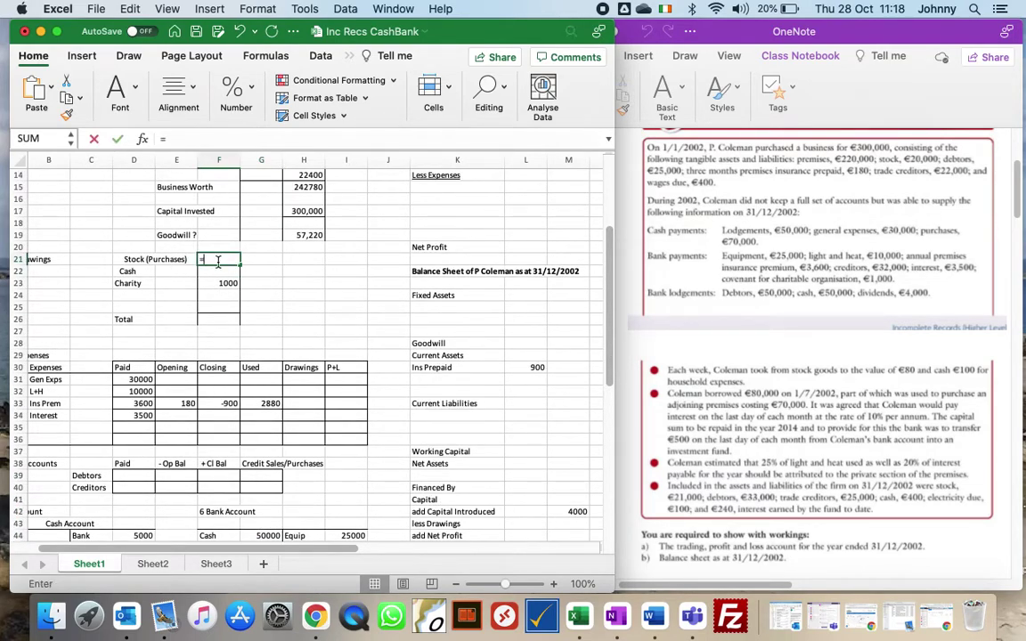
pyautogui.write('=80*52')
pyautogui.press('BackSpace')
pyautogui.press('BackSpace')
pyautogui.press('BackSpace')
pyautogui.write('*52')
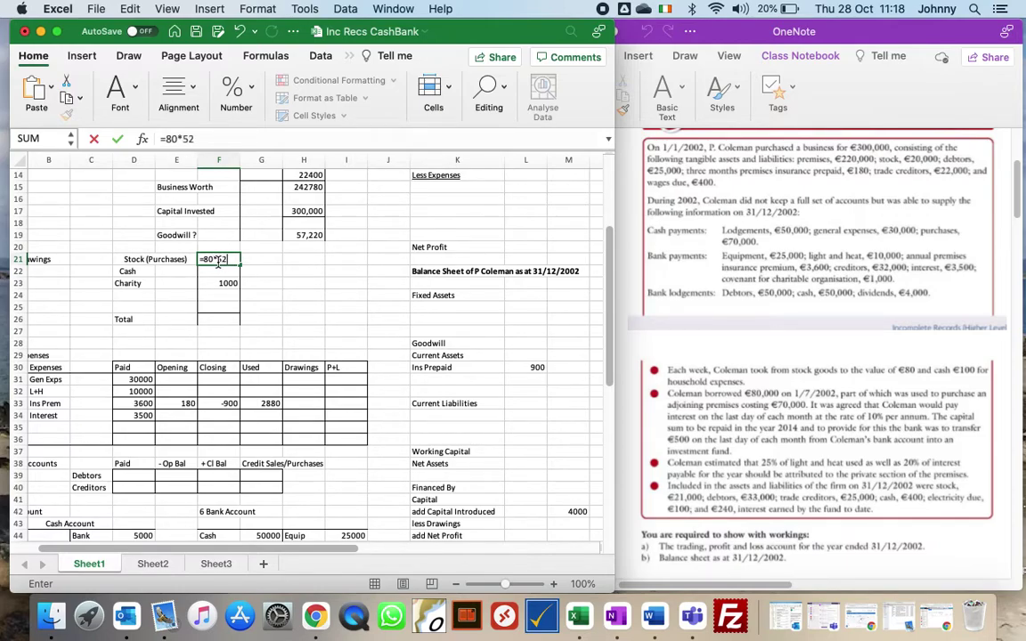
pyautogui.press('Return')
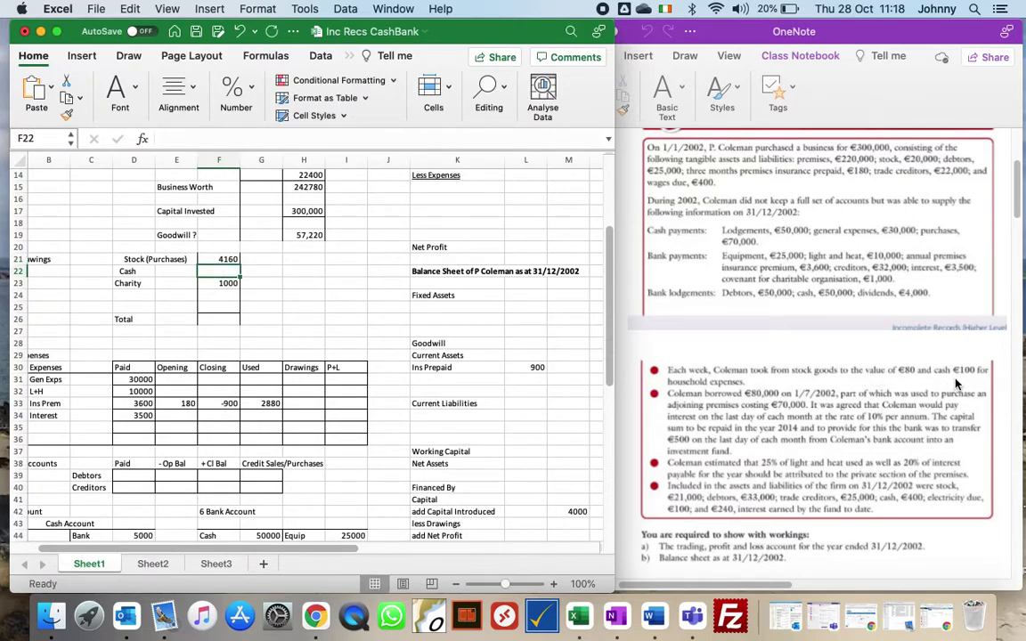
# Step: Calculate the cash drawings for the year in F22 of the List of Drawings with the formula =100*52
pyautogui.write('=100*52')
pyautogui.press('Return')
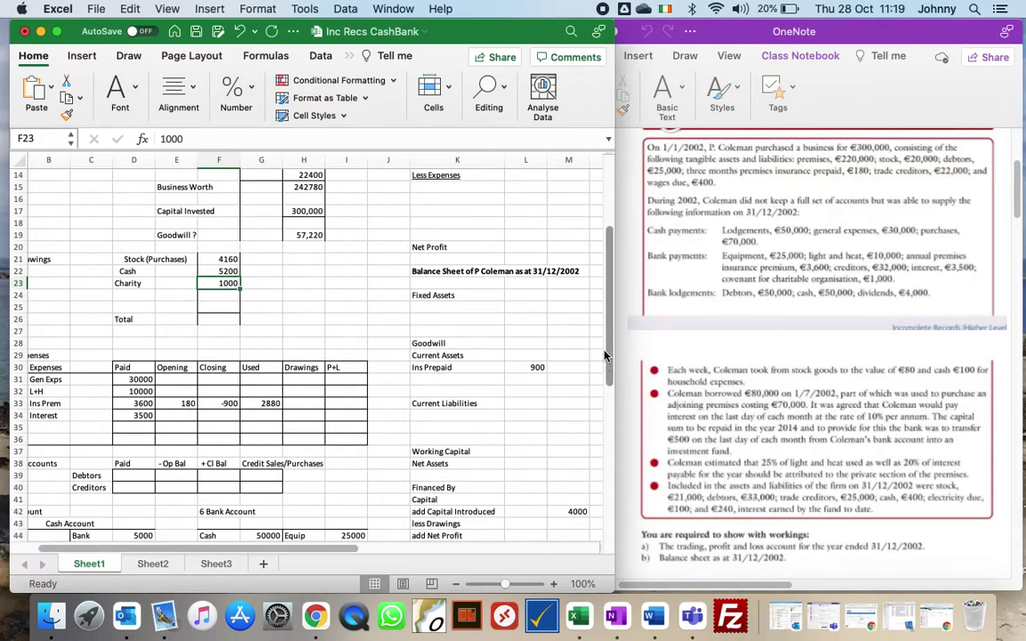
# Step: Record the loan received in the bank account as 80000 in G47 with the label Loan in F47
pyautogui.moveTo(613, 344); pyautogui.dragTo(613, 424)
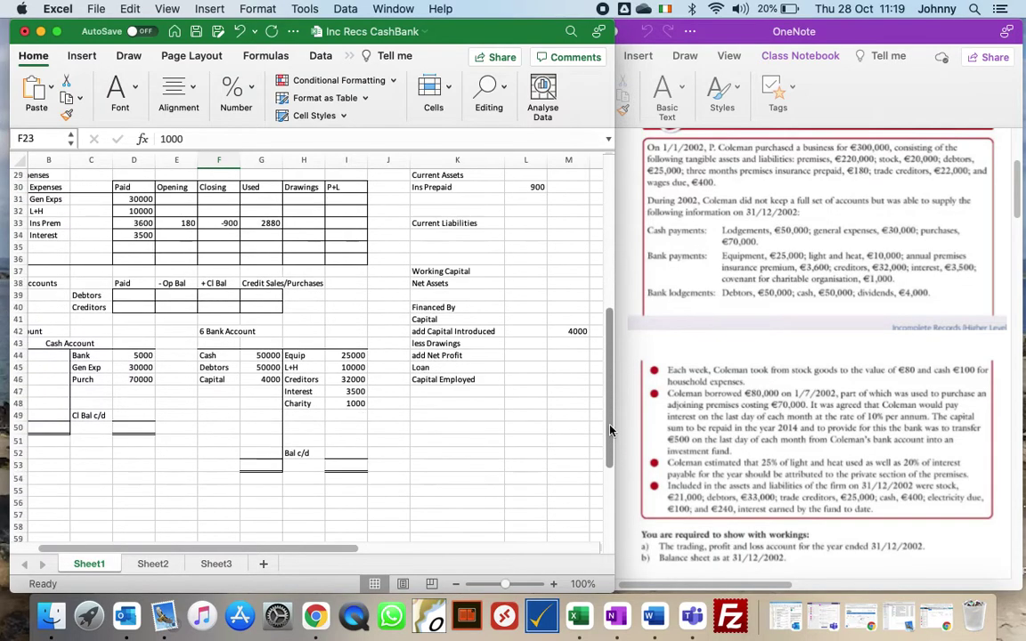
pyautogui.click(212, 393)
pyautogui.write('Loan')
pyautogui.press('Tab')
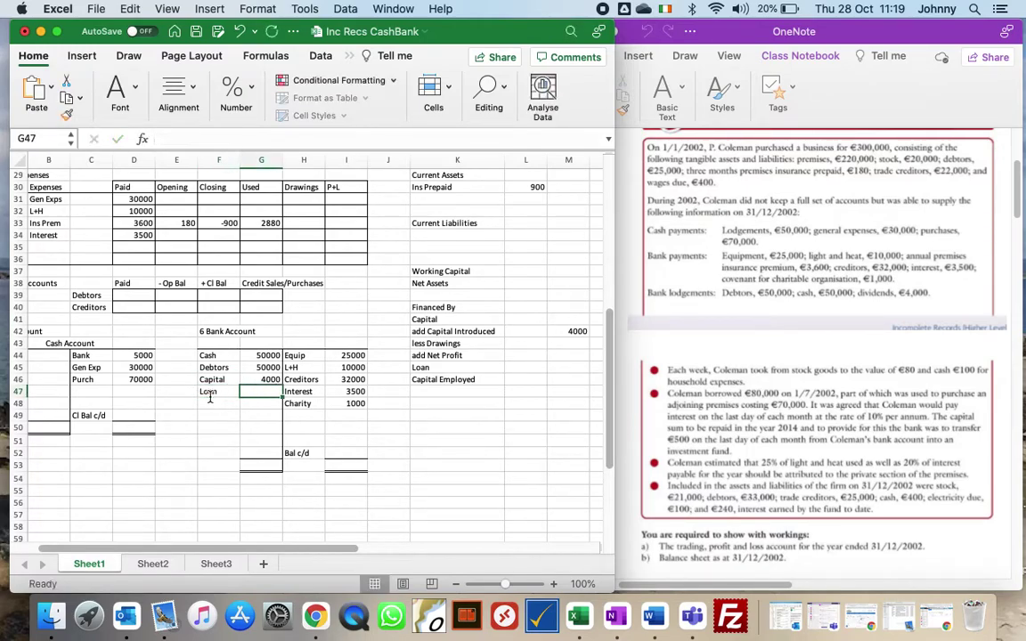
pyautogui.write('80000')
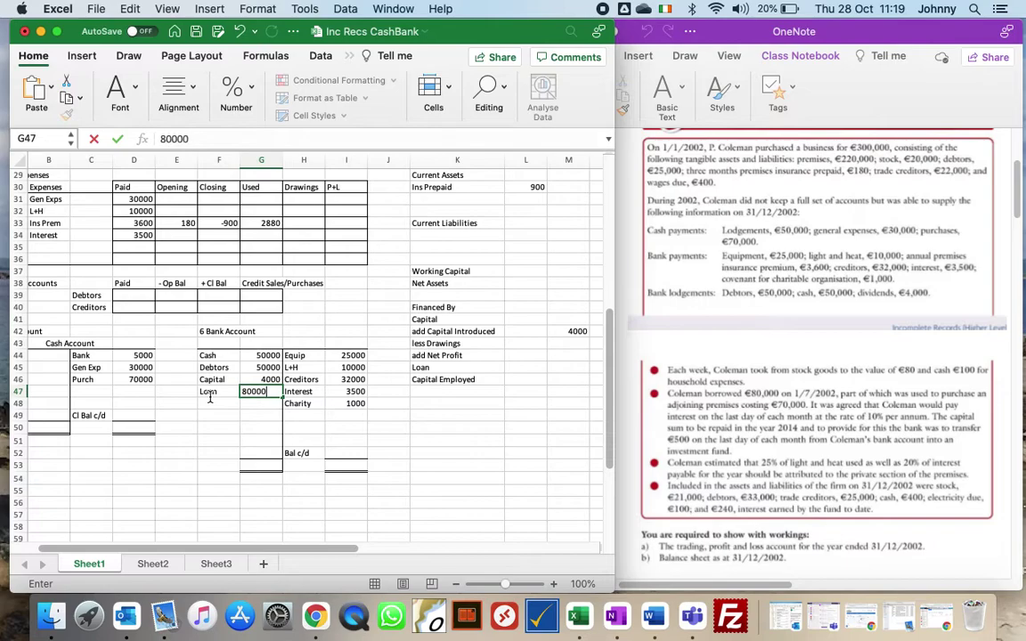
pyautogui.press('Return')
# Step: Record the adjoining premises payment in the bank account as 70000 in I49 with the label Prem in H49
pyautogui.press('Right')
pyautogui.press('Down')
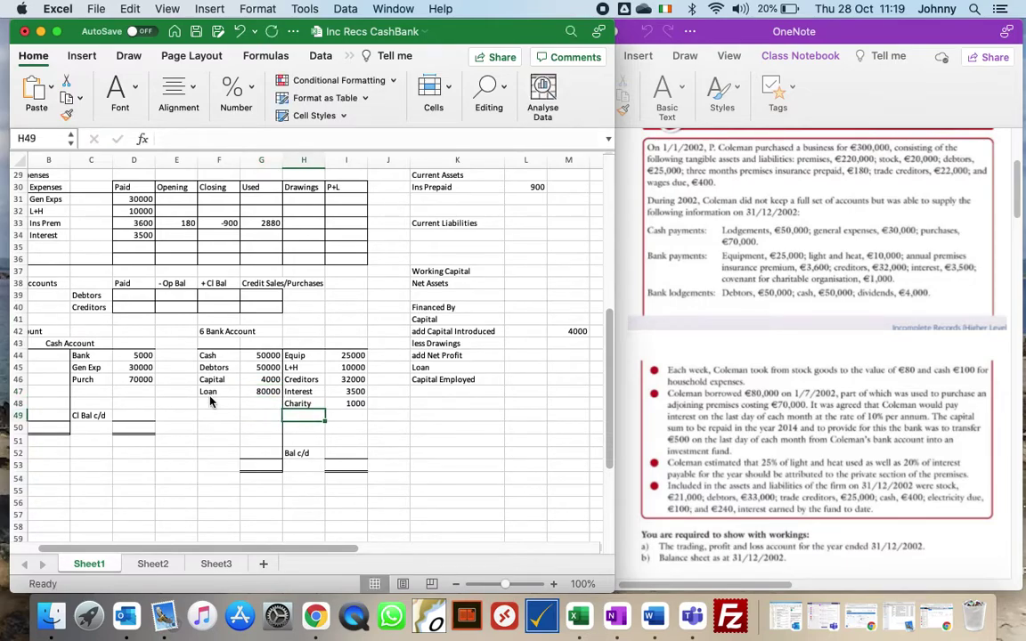
pyautogui.write('Prem')
pyautogui.press('Tab')
pyautogui.write('70')
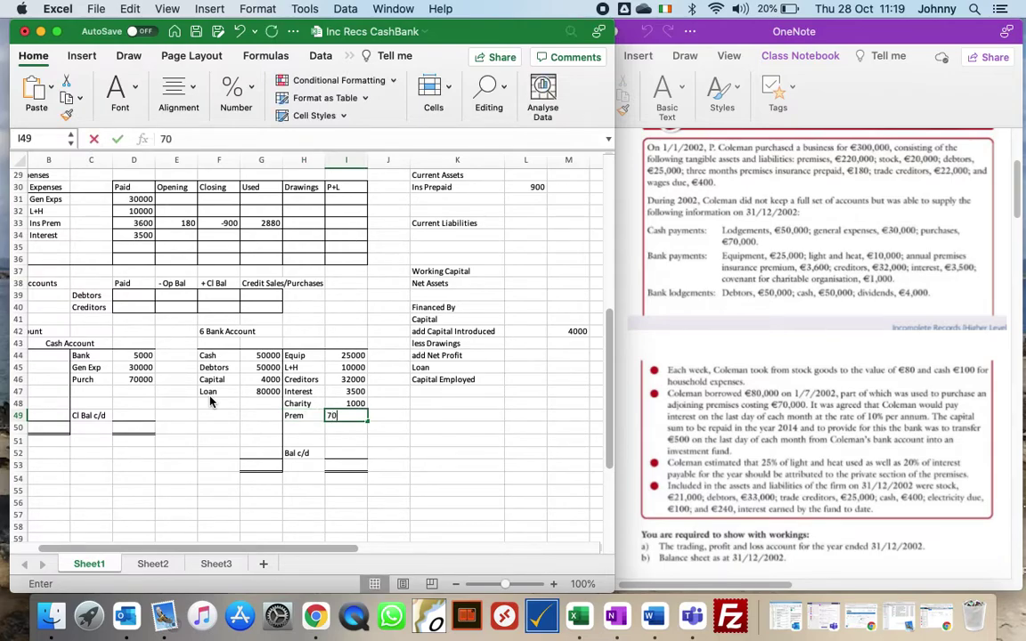
pyautogui.write('000')
pyautogui.press('Return')
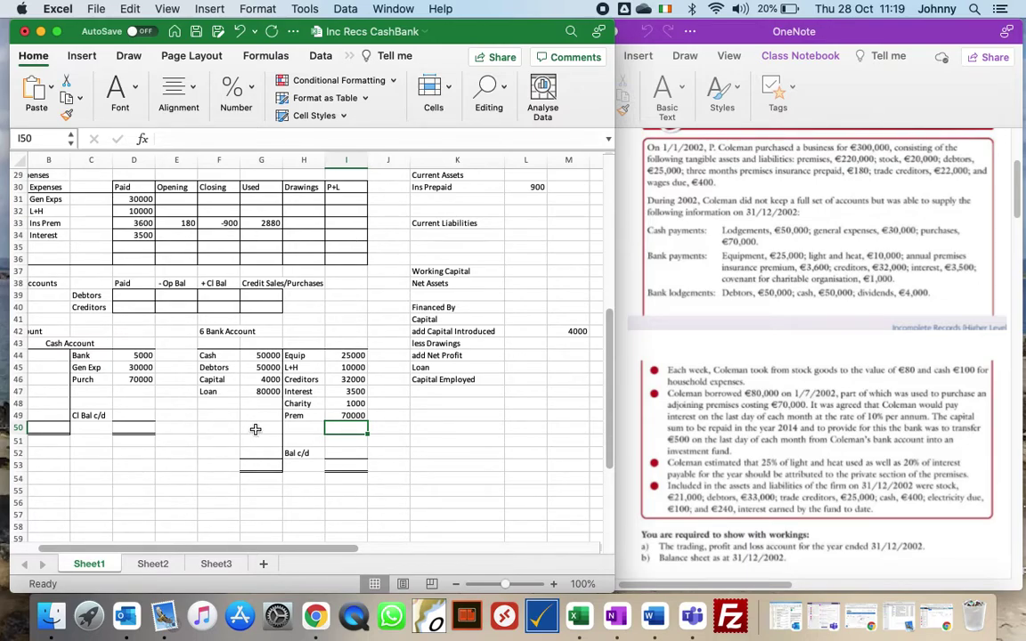
# Step: Enter 80000 for the Loan line of the balance sheet in M45
pyautogui.moveTo(325, 549); pyautogui.dragTo(442, 549)
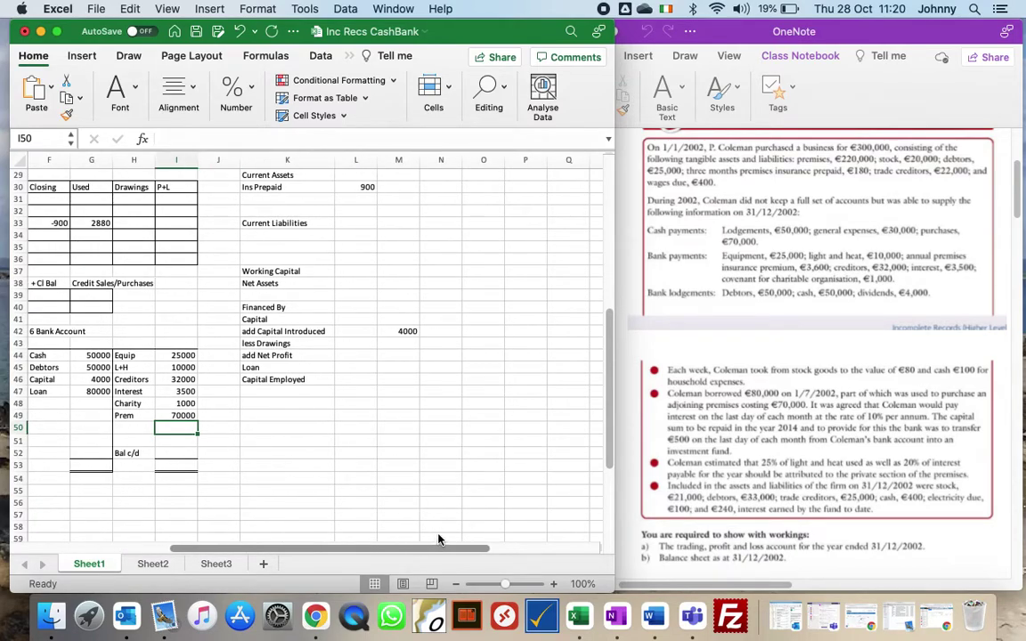
pyautogui.click(398, 367)
pyautogui.write('80000')
pyautogui.press('Return')
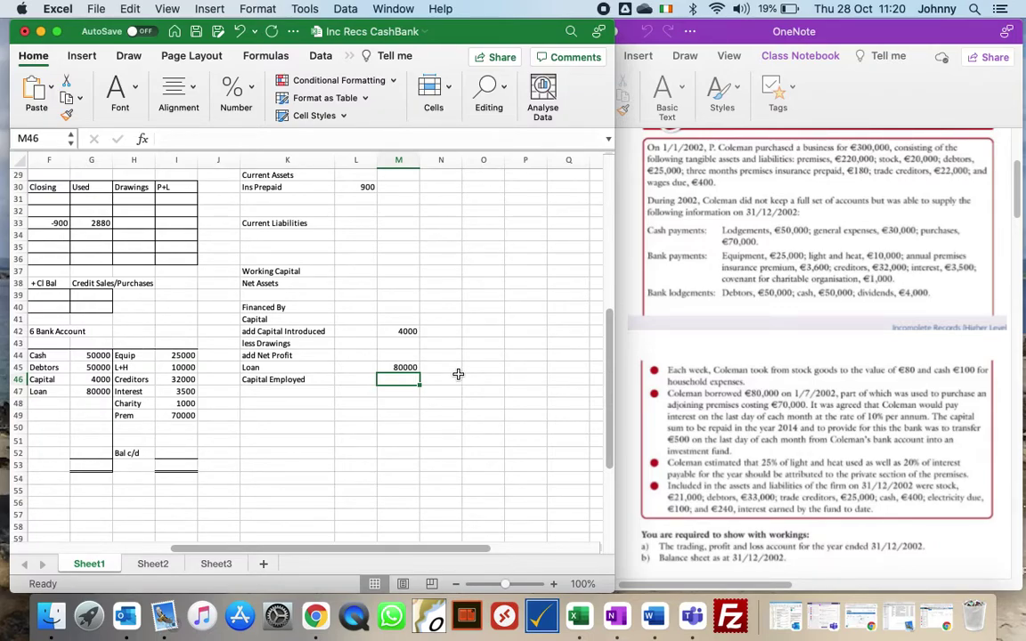
# Step: Add the label Investment Fund in K27 of the balance sheet, directly above Goodwill
pyautogui.scroll(3, 610, 349)
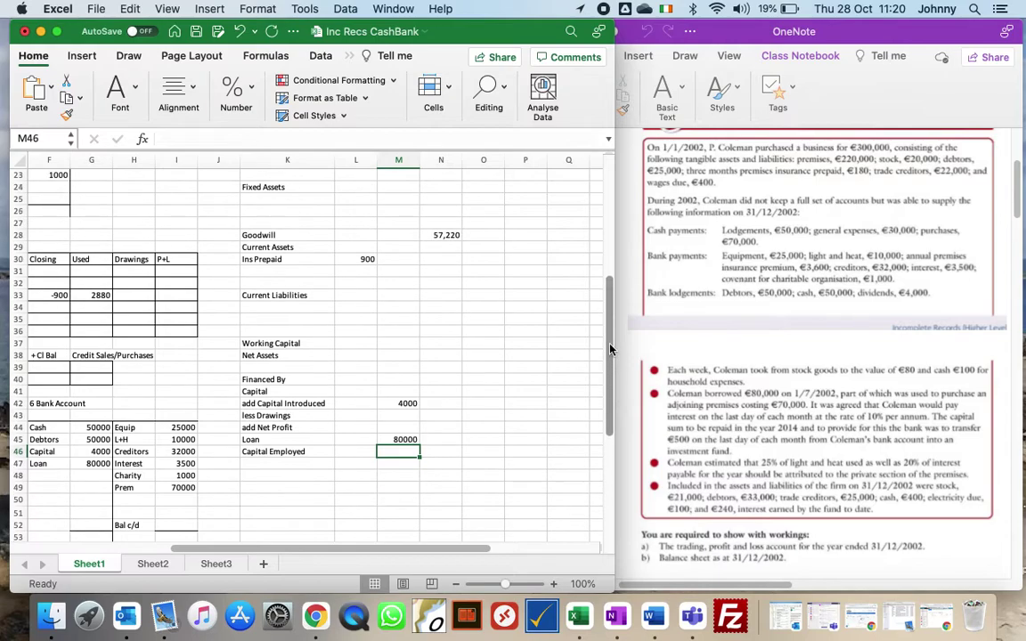
pyautogui.scroll(2, 611, 350)
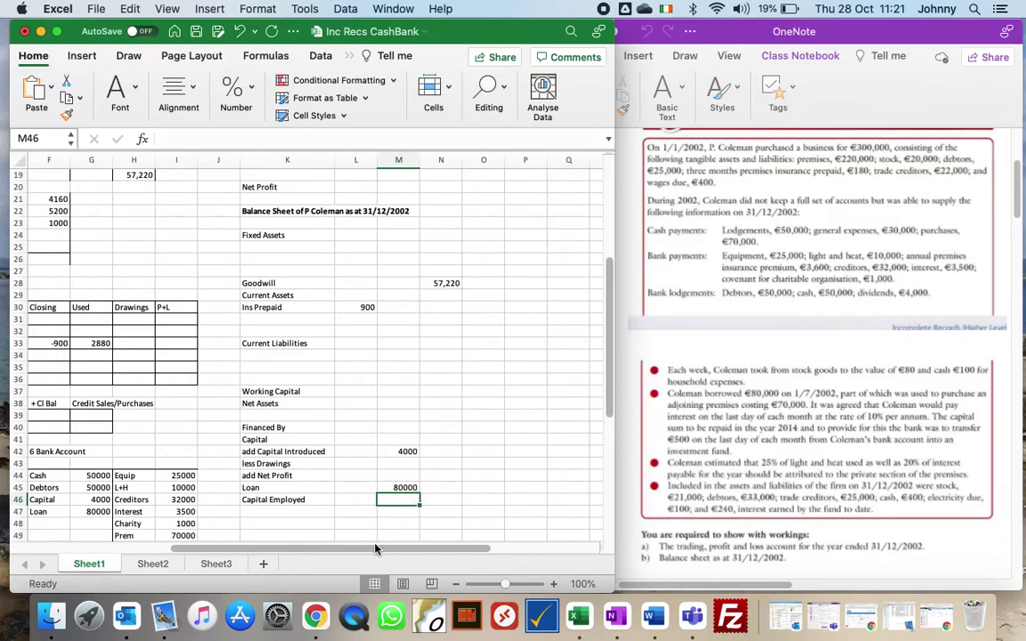
pyautogui.moveTo(363, 545); pyautogui.dragTo(247, 545)
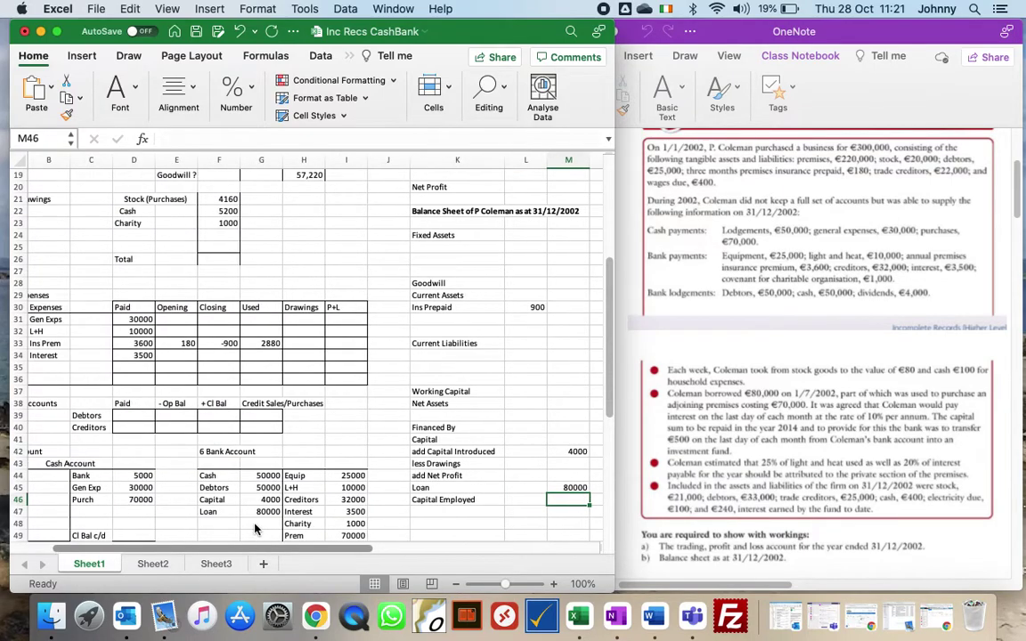
pyautogui.scroll(-5, 611, 359)
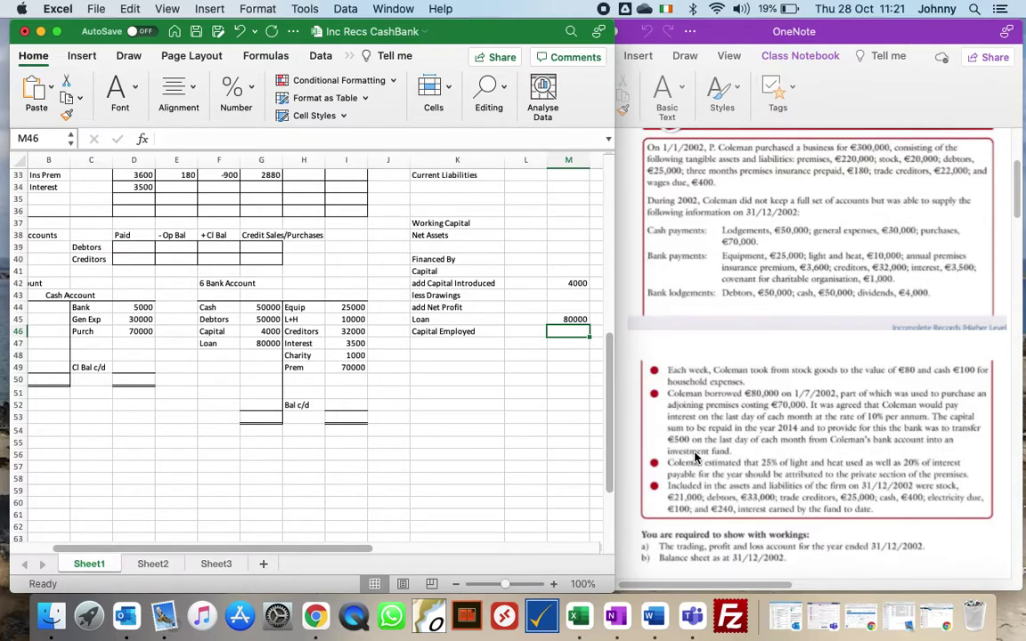
pyautogui.scroll(5, 609, 462)
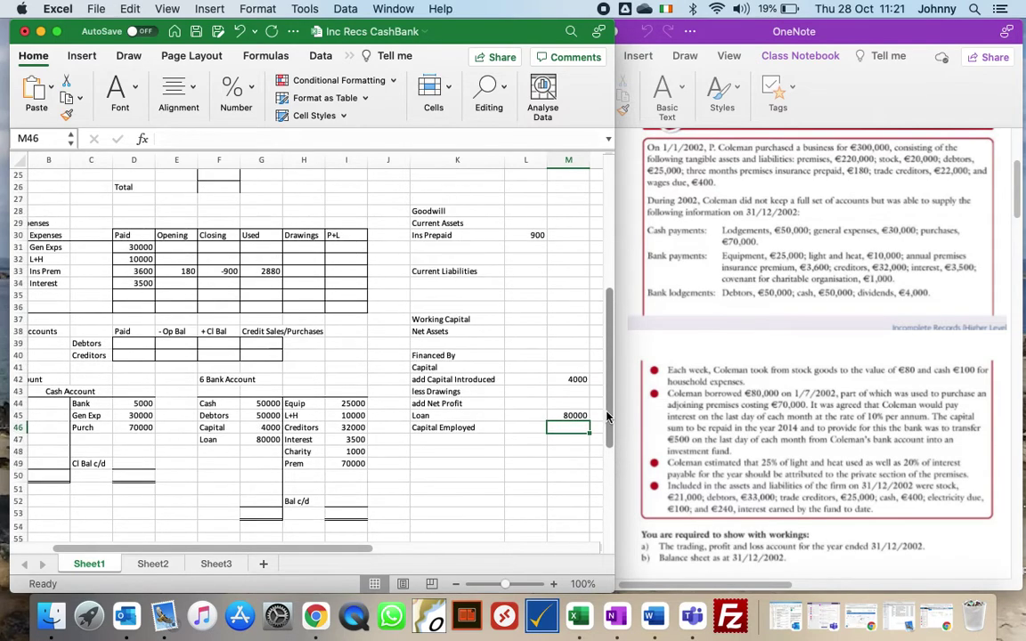
pyautogui.click(418, 294)
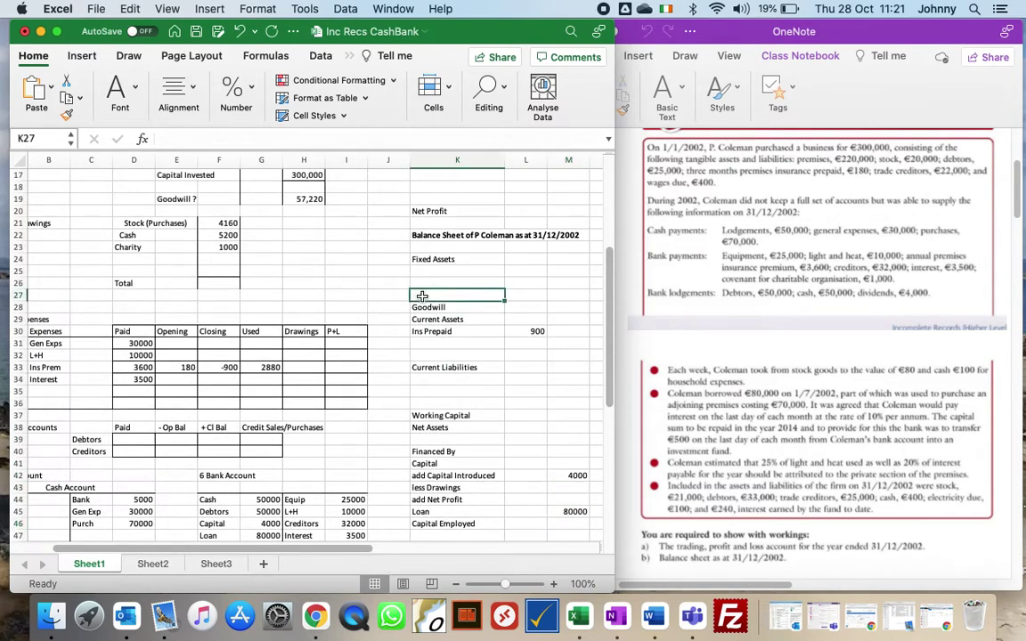
pyautogui.write('Inve')
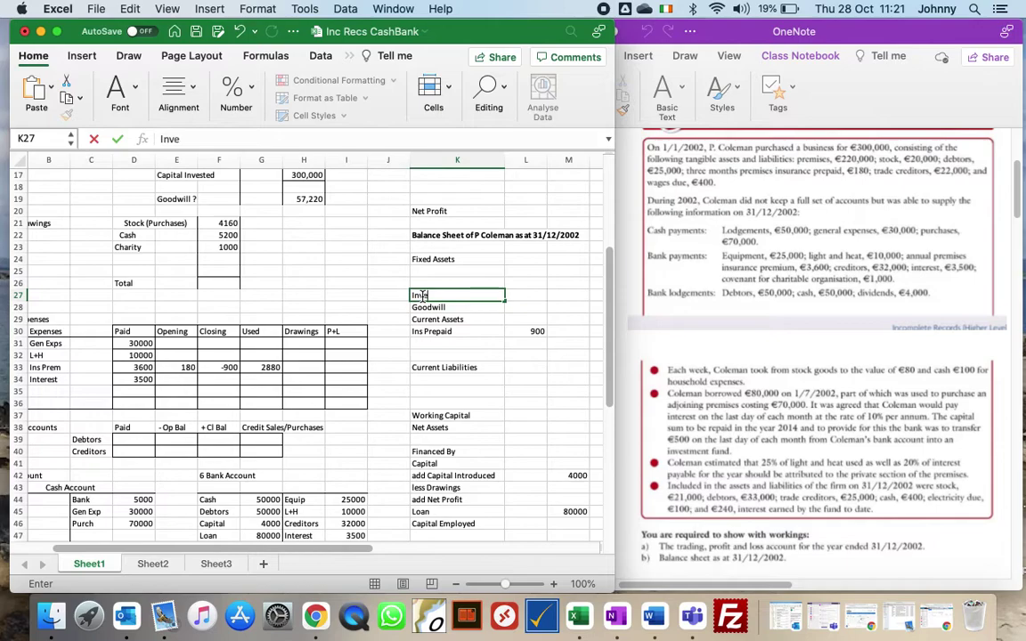
pyautogui.write('stment Funt')
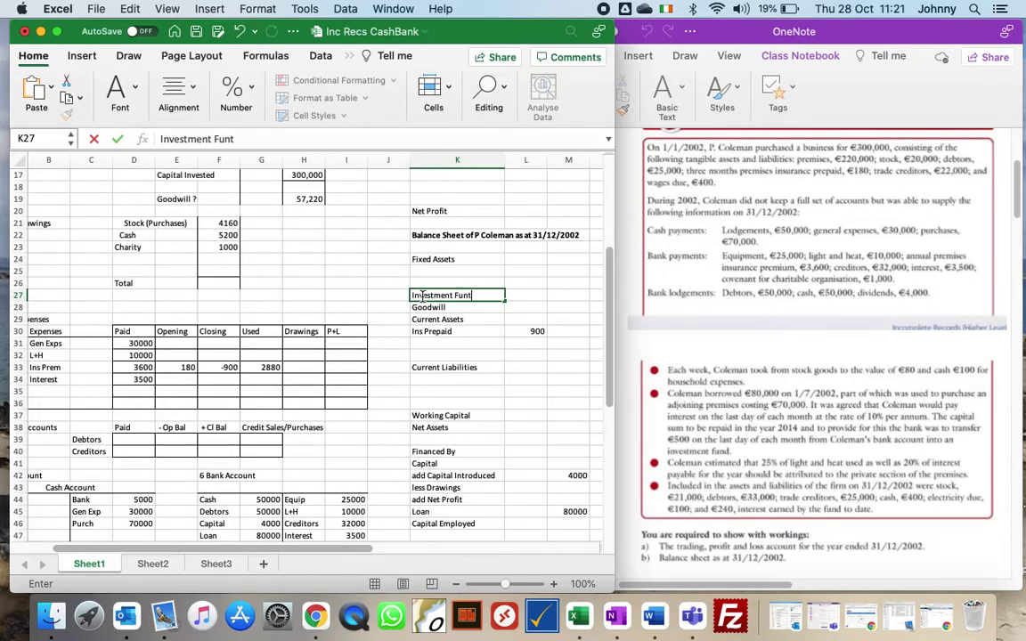
pyautogui.press('Return')
pyautogui.click(251, 139)
pyautogui.press('BackSpace')
pyautogui.write('d')
pyautogui.press('Return')
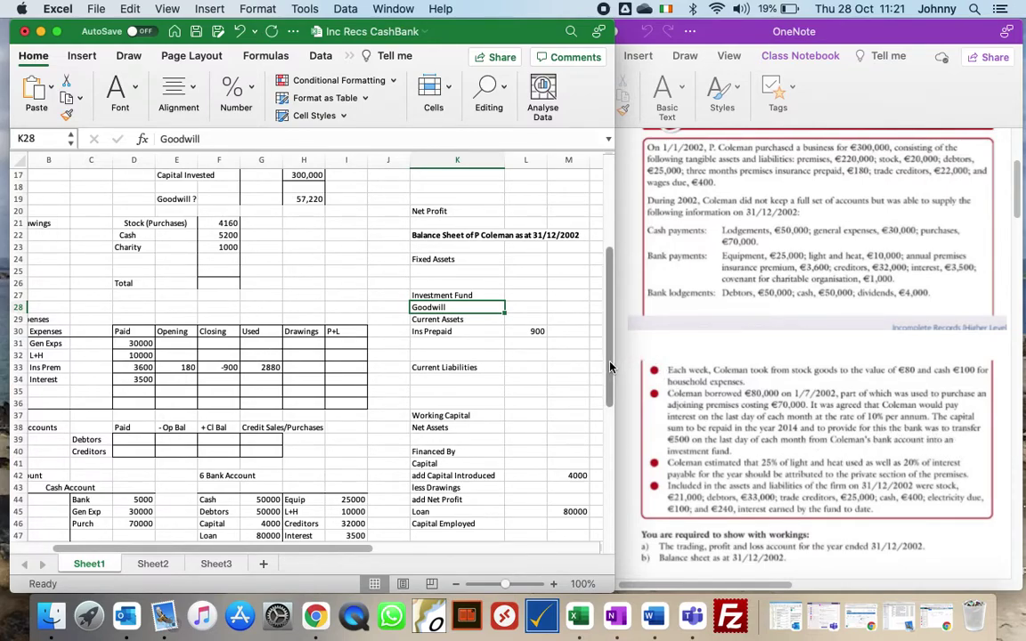
# Step: Calculate the Investment Fund value in N27 of the balance sheet with the formula =6*500
pyautogui.press('Up')
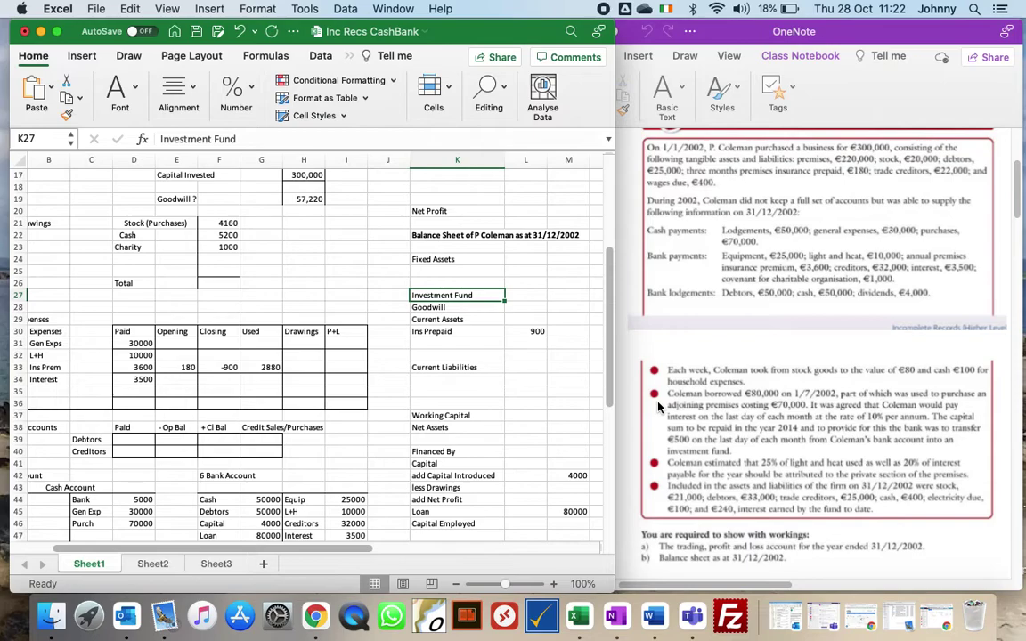
pyautogui.press('Right')
pyautogui.press('Right')
pyautogui.press('Right')
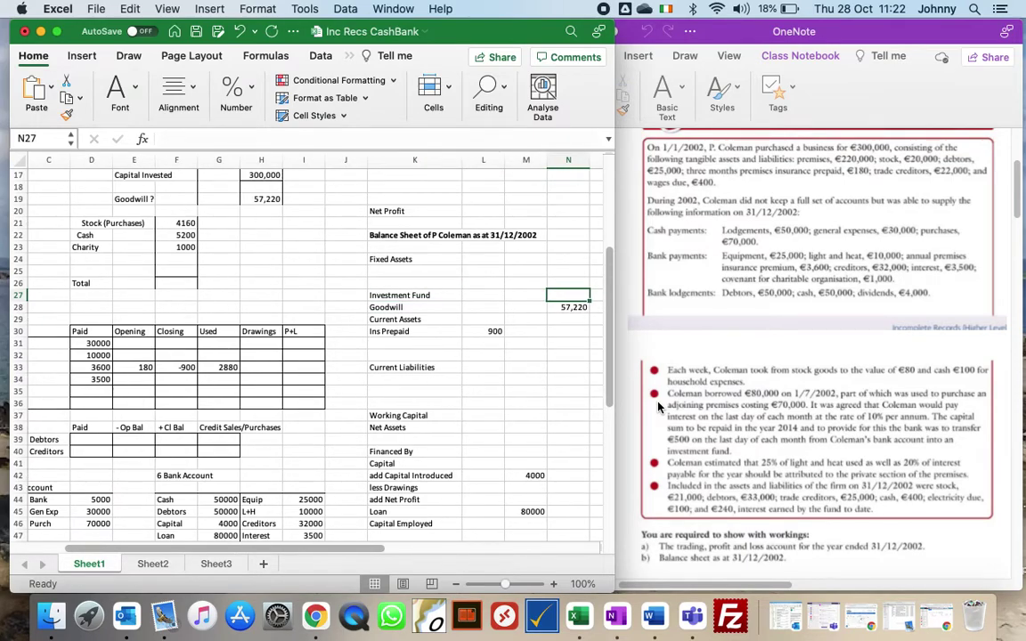
pyautogui.write('=6')
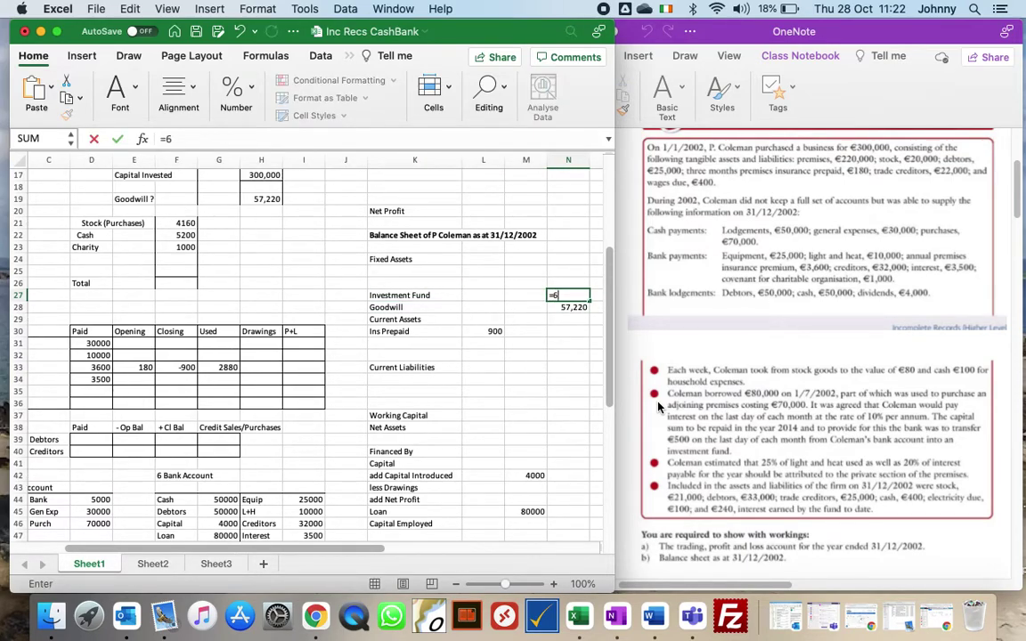
pyautogui.write('*500')
pyautogui.press('Return')
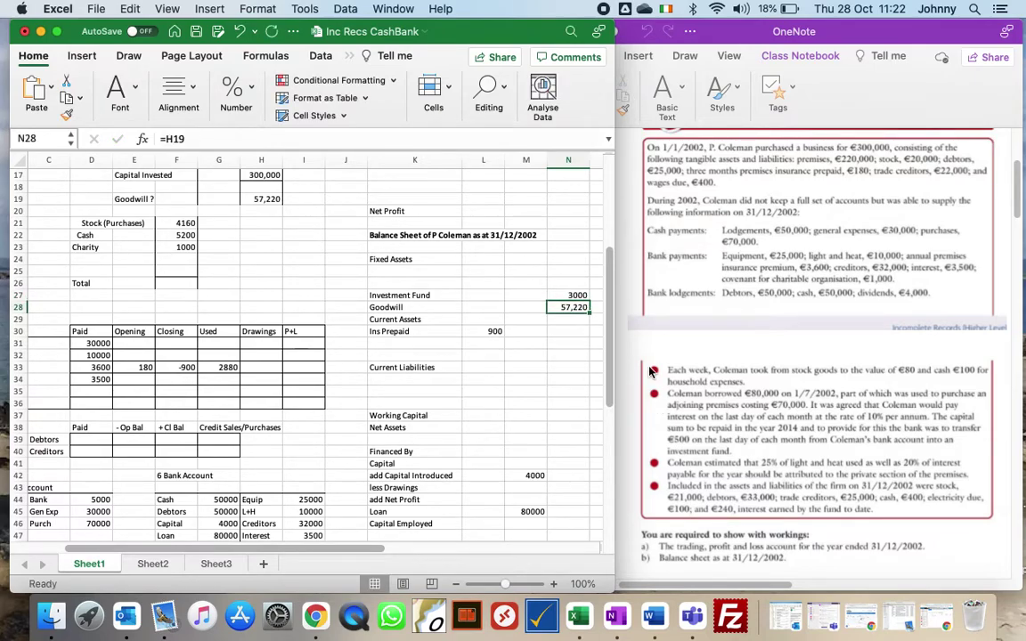
# Step: Record the investment fund transfers in the bank account as 3000 in I50 with the label Inv Fund in H50
pyautogui.moveTo(619, 338); pyautogui.dragTo(612, 405)
pyautogui.click(304, 415)
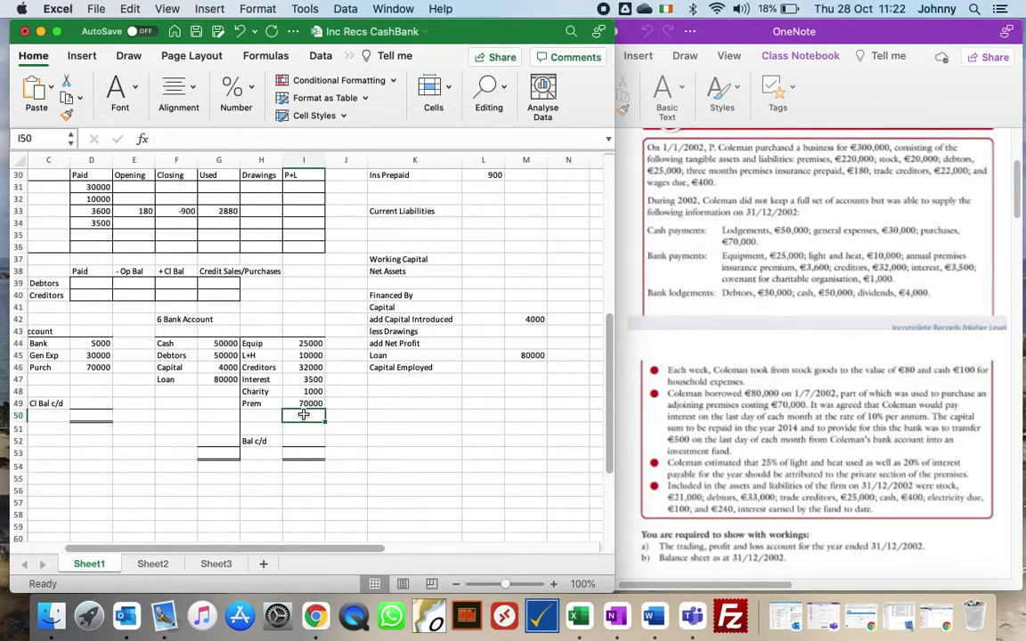
pyautogui.write('300')
pyautogui.press('Left')
pyautogui.click(303, 415)
pyautogui.write('3000')
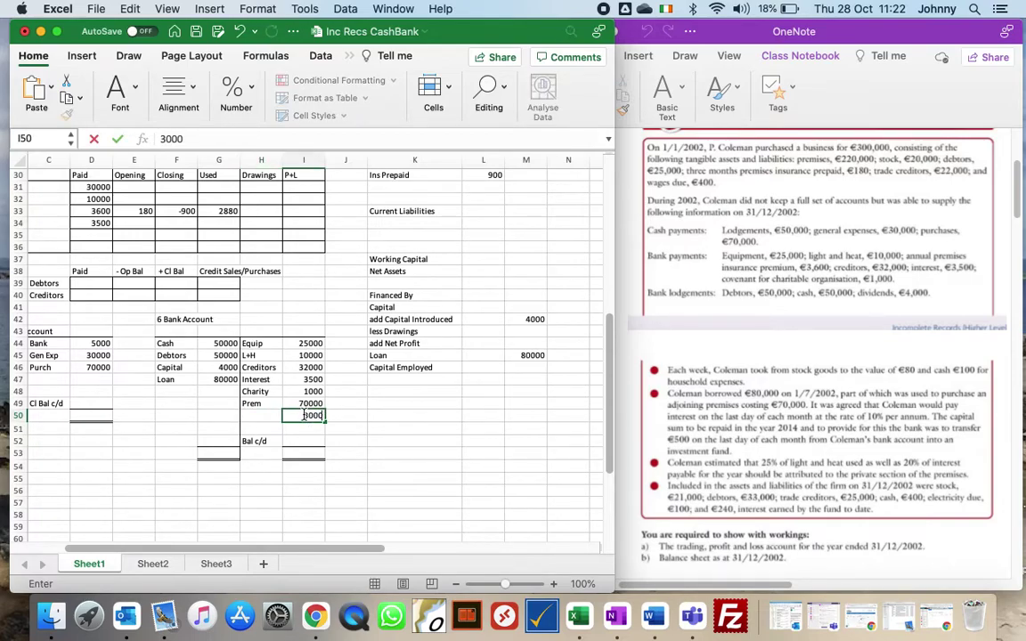
pyautogui.click(303, 415)
pyautogui.press('Left')
pyautogui.write('Inv')
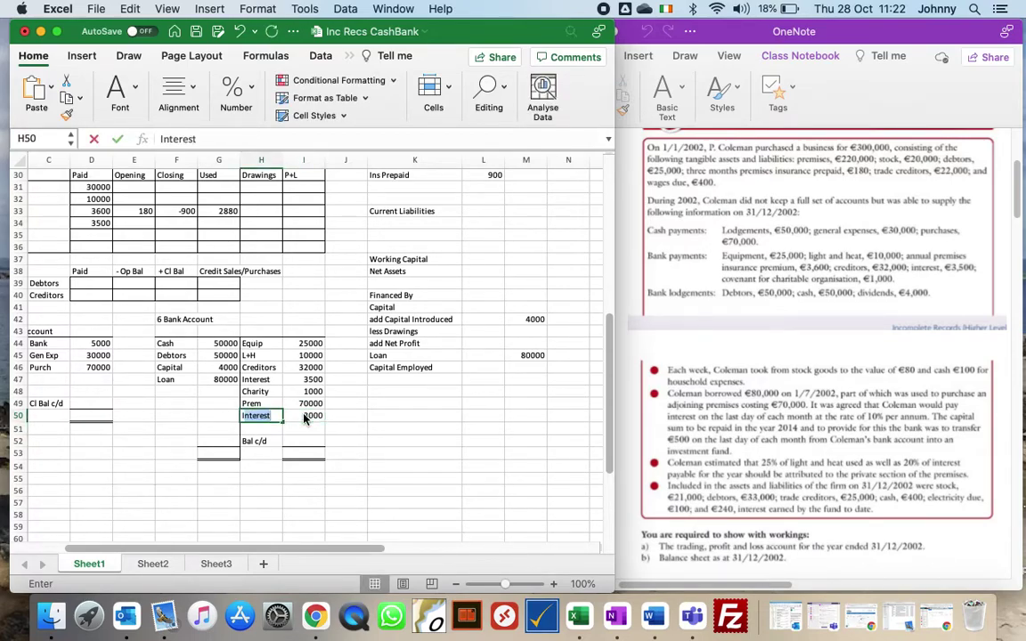
pyautogui.write(' Fund')
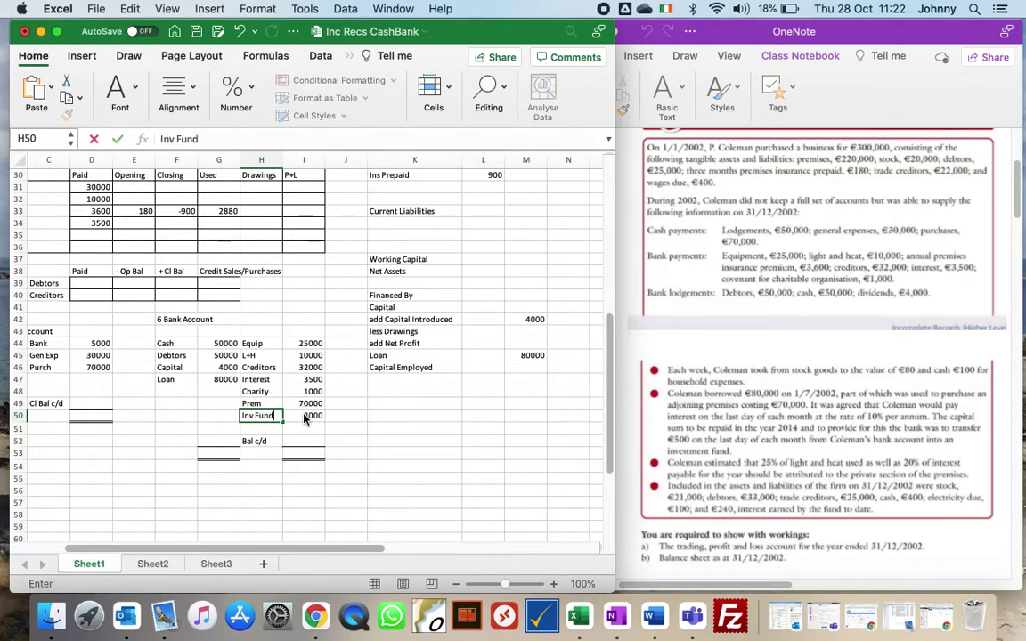
pyautogui.press('Return')
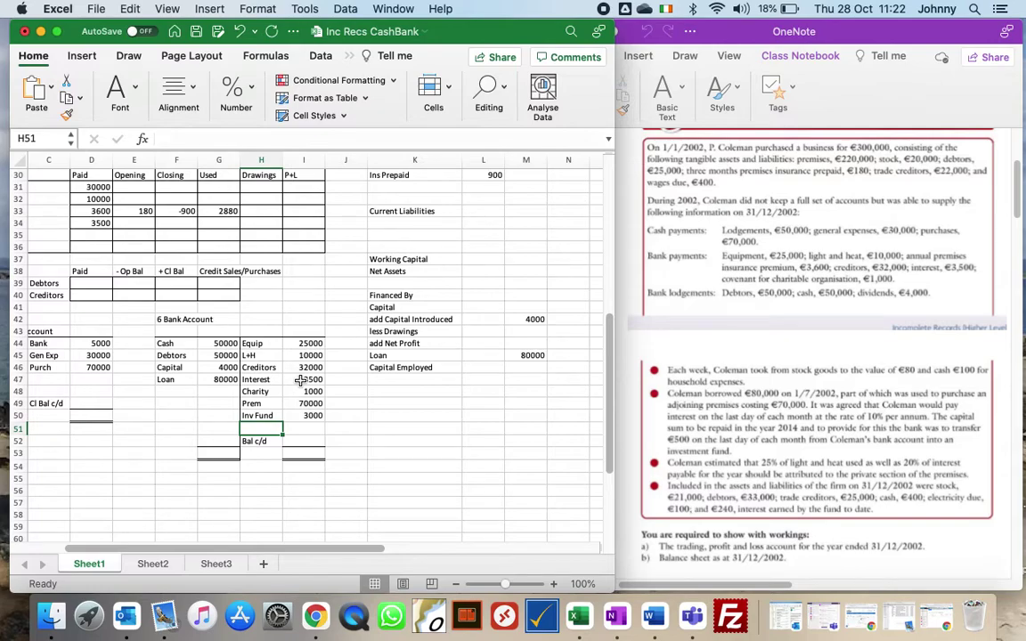
# Step: Calculate the interest used for the six months in G34 of the expenses table with the formula =80000*0.1*6/12
pyautogui.click(216, 223)
pyautogui.press('Left')
pyautogui.press('Left')
pyautogui.press('Left')
pyautogui.press('Left')
pyautogui.press('Left')
pyautogui.press('Left')
pyautogui.press('Right')
pyautogui.press('Right')
pyautogui.press('Right')
pyautogui.press('Right')
pyautogui.press('Right')
pyautogui.press('Right')
pyautogui.write('=8')
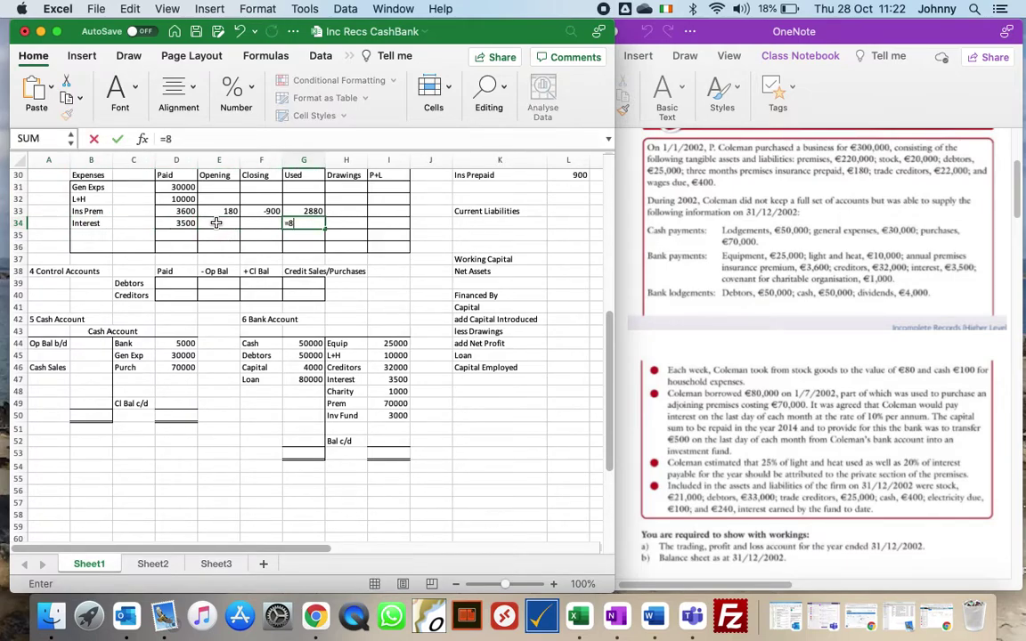
pyautogui.write('0000*')
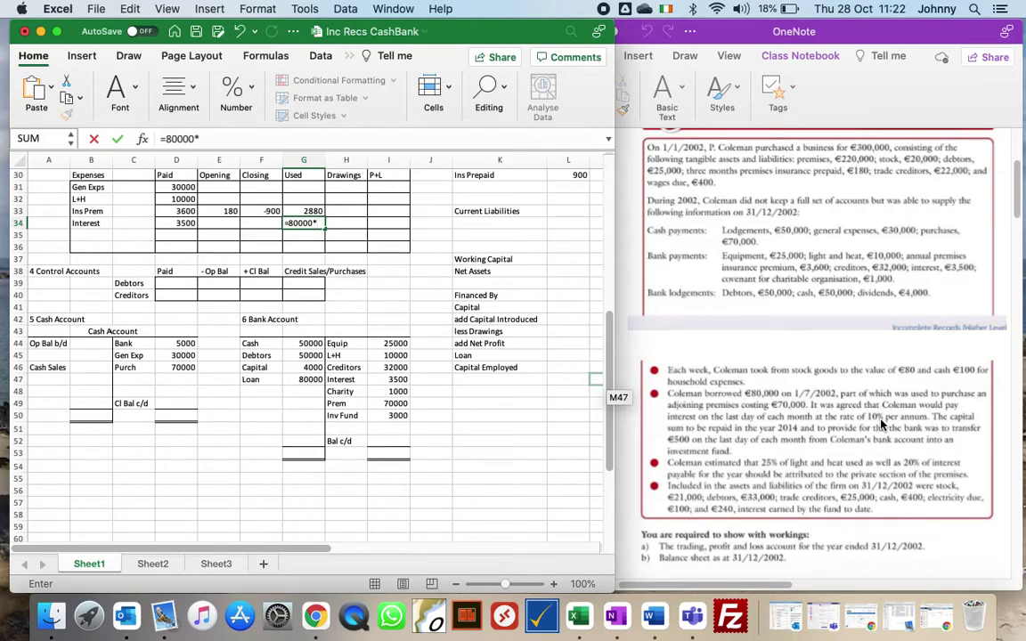
pyautogui.write('.1*6/12')
pyautogui.press('Return')
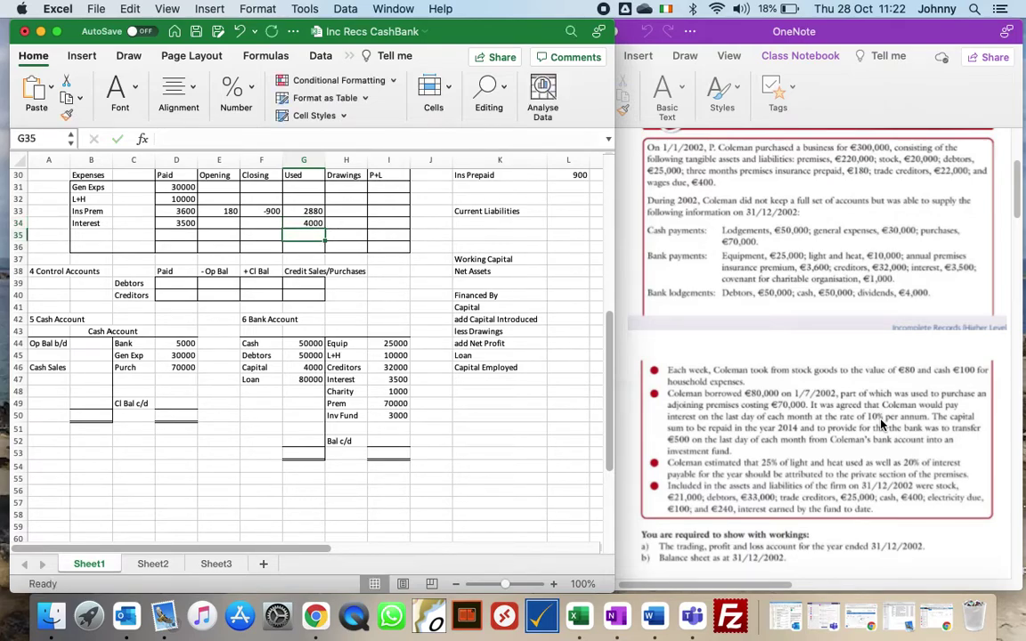
# Step: Enter 500 as the closing interest due in F34 of the expenses table
pyautogui.press('Up')
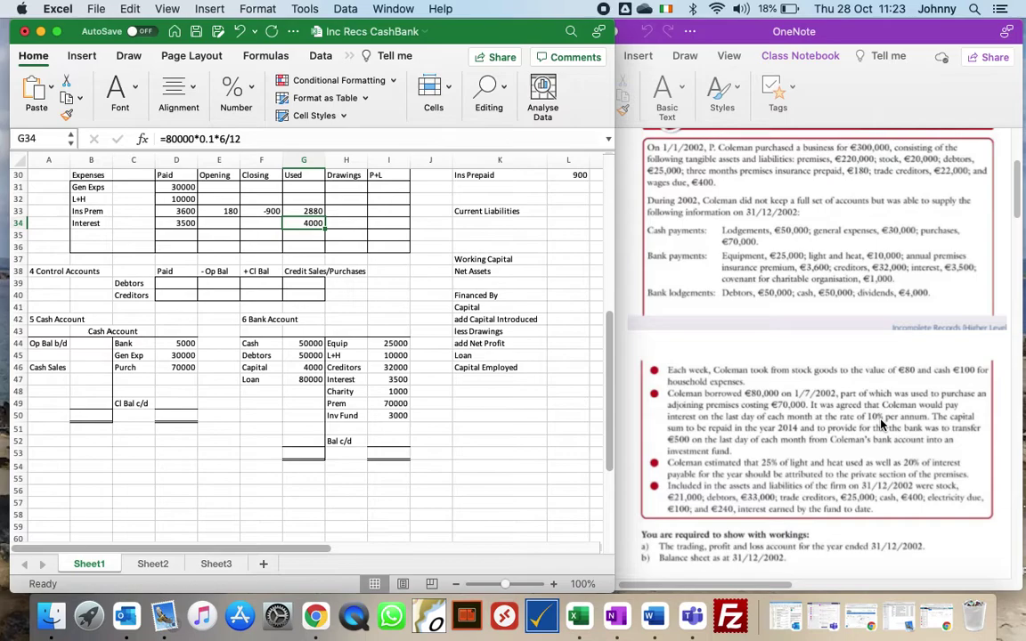
pyautogui.press('Left')
pyautogui.press('Left')
pyautogui.press('Left')
pyautogui.press('Right')
pyautogui.press('Right')
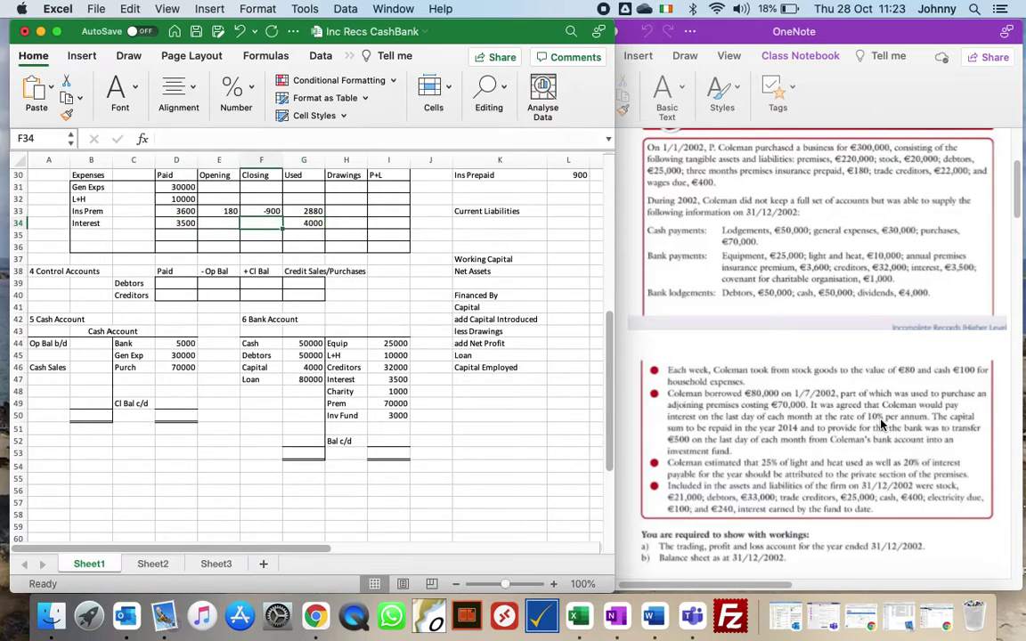
pyautogui.write('599')
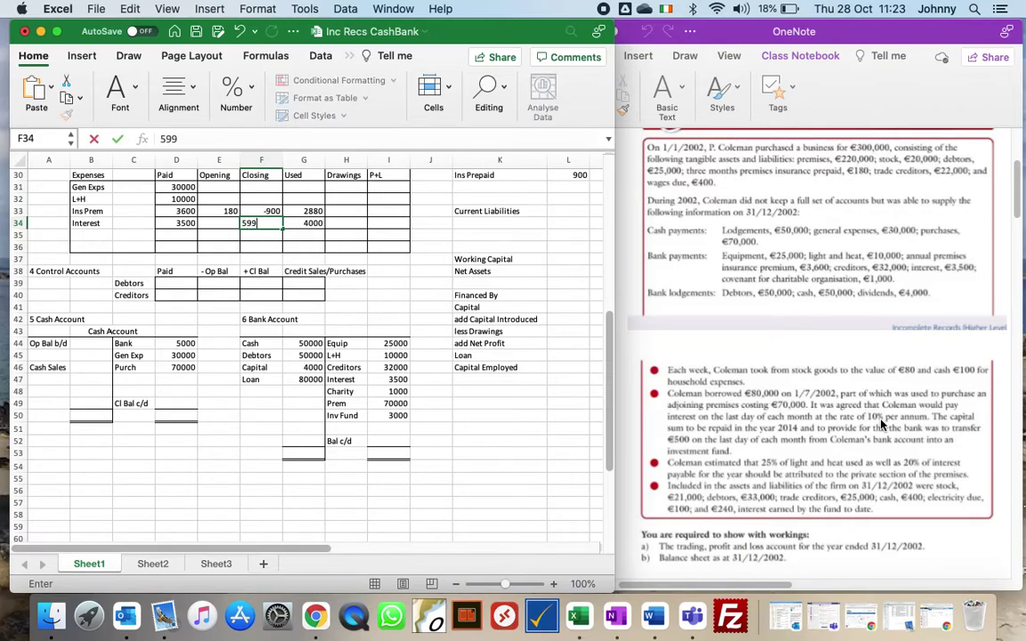
pyautogui.press('BackSpace')
pyautogui.press('BackSpace')
pyautogui.write('00')
pyautogui.press('Return')
pyautogui.press('Up')
pyautogui.press('Right')
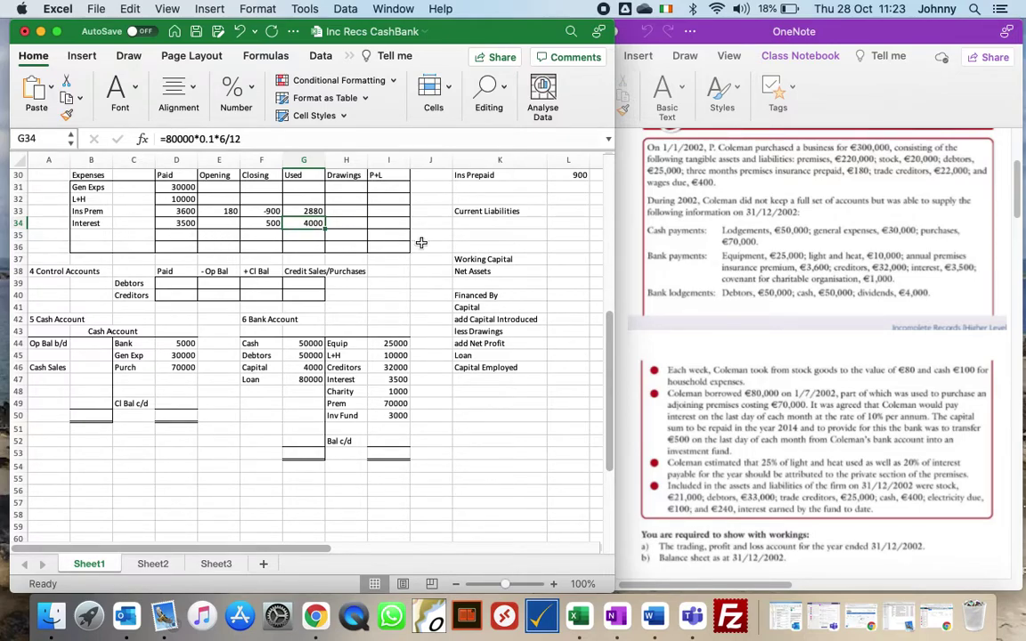
# Step: Add an Interest Due entry of 500 under Current Liabilities in K34 and L34 of the balance sheet
pyautogui.click(467, 225)
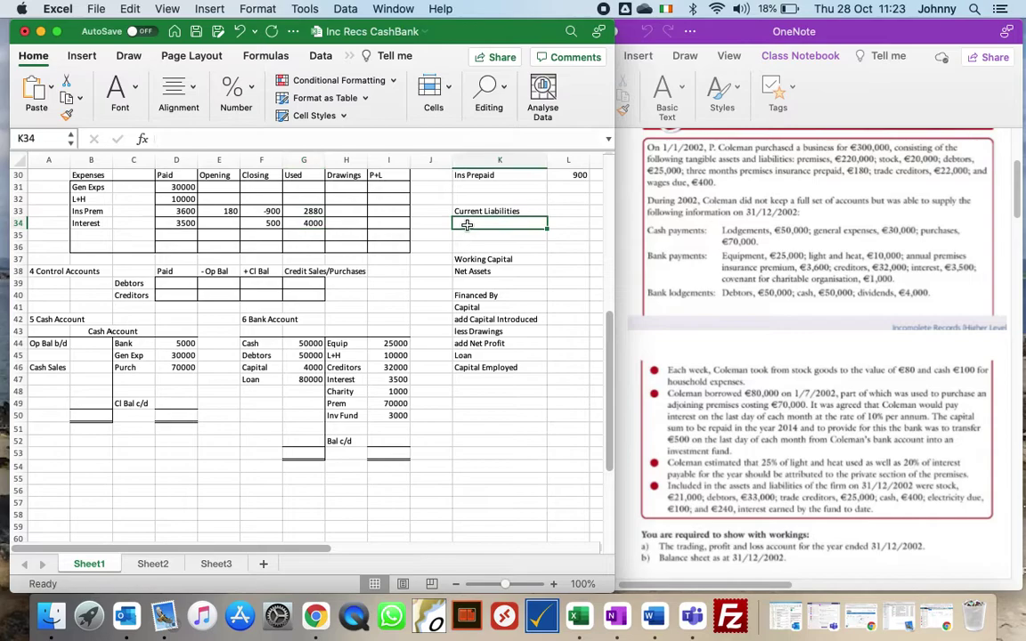
pyautogui.write('Interes')
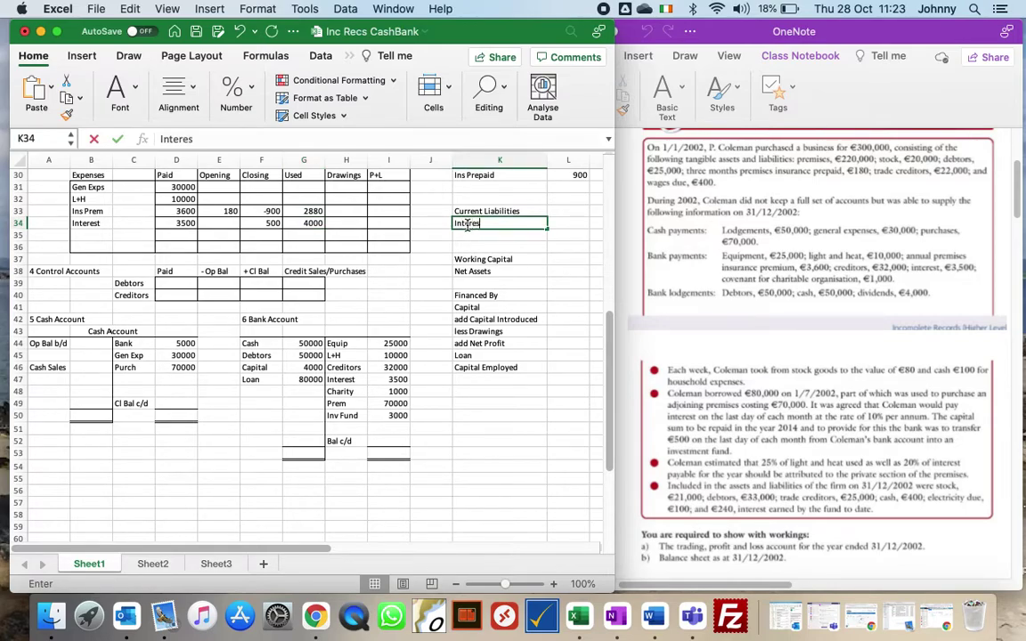
pyautogui.write('t Due')
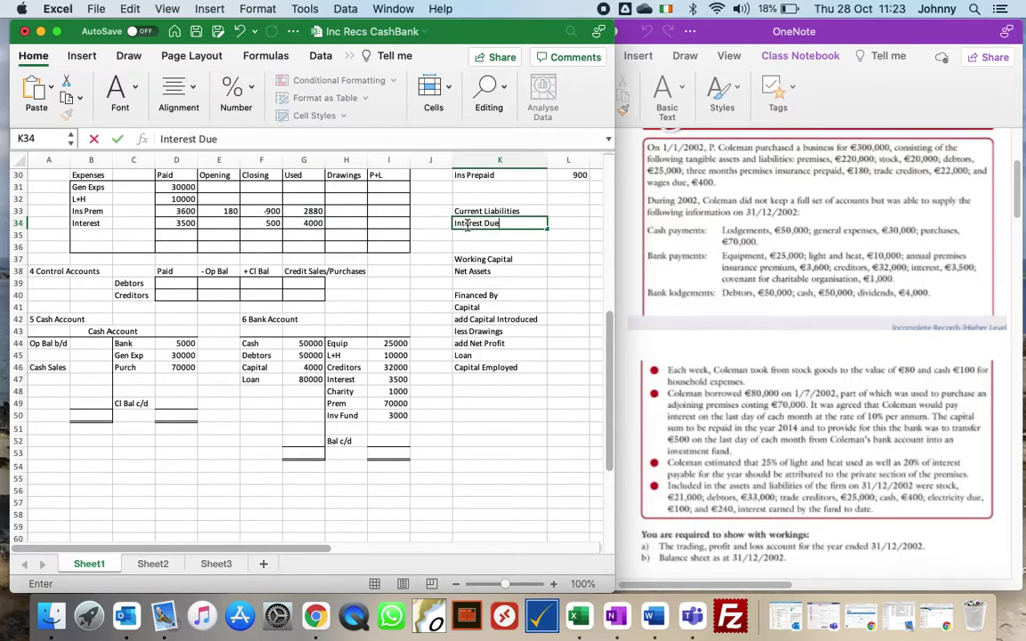
pyautogui.press('Tab')
pyautogui.write('500')
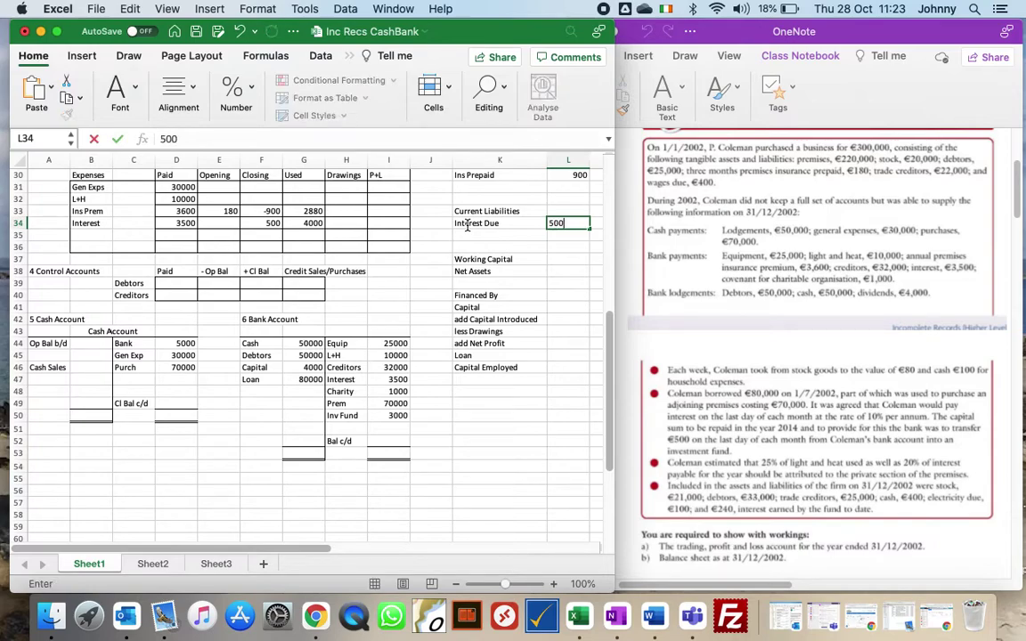
pyautogui.press('Return')
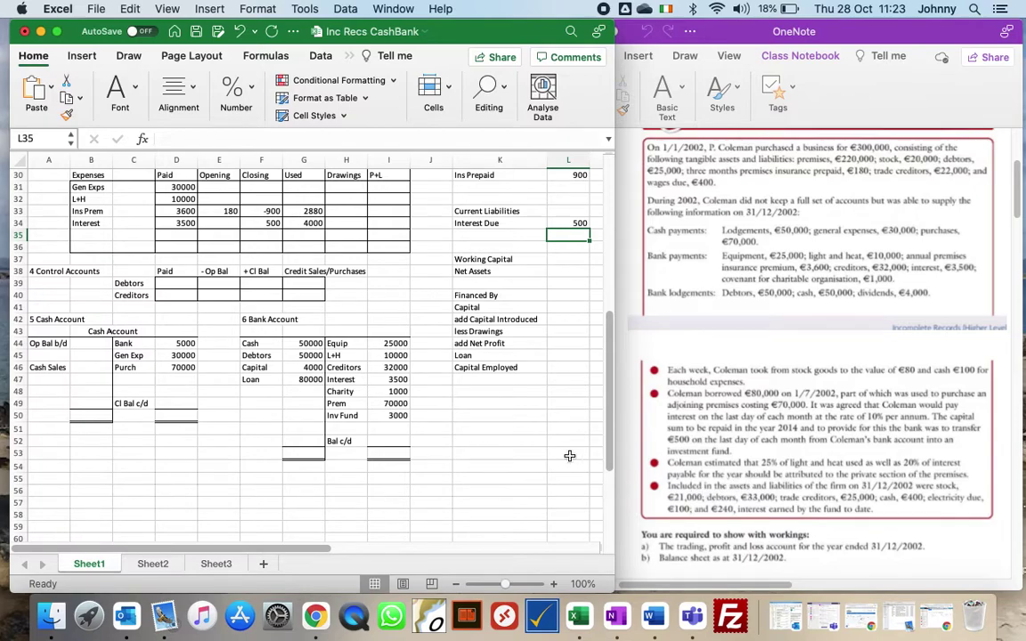
# Step: Add the labels L+ Heat in D24 and Interest in D25 to the list of drawings
pyautogui.scroll(4, 607, 360)
pyautogui.scroll(1, 607, 351)
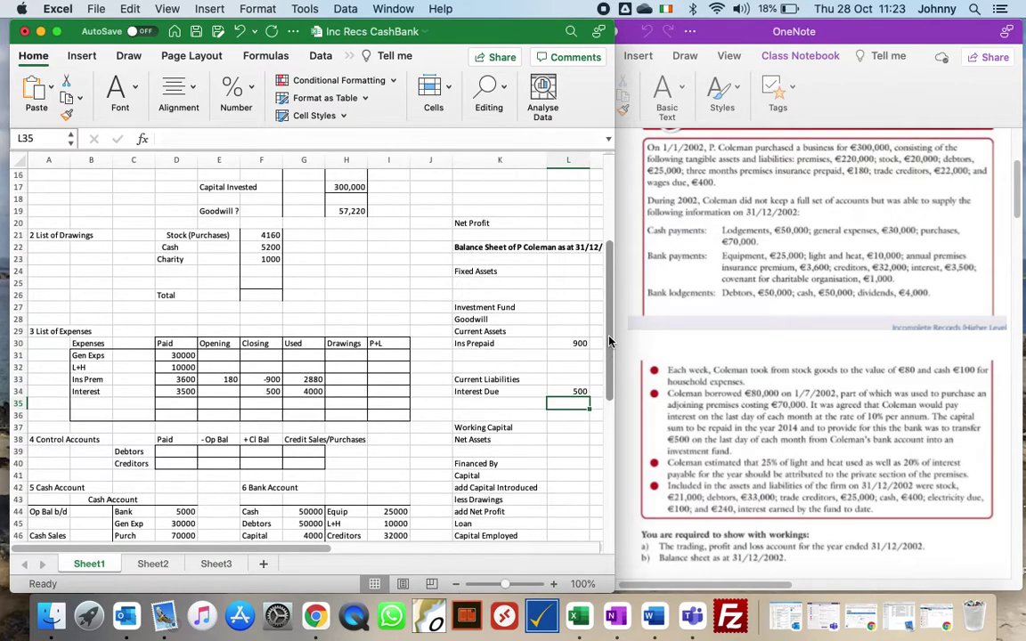
pyautogui.click(170, 272)
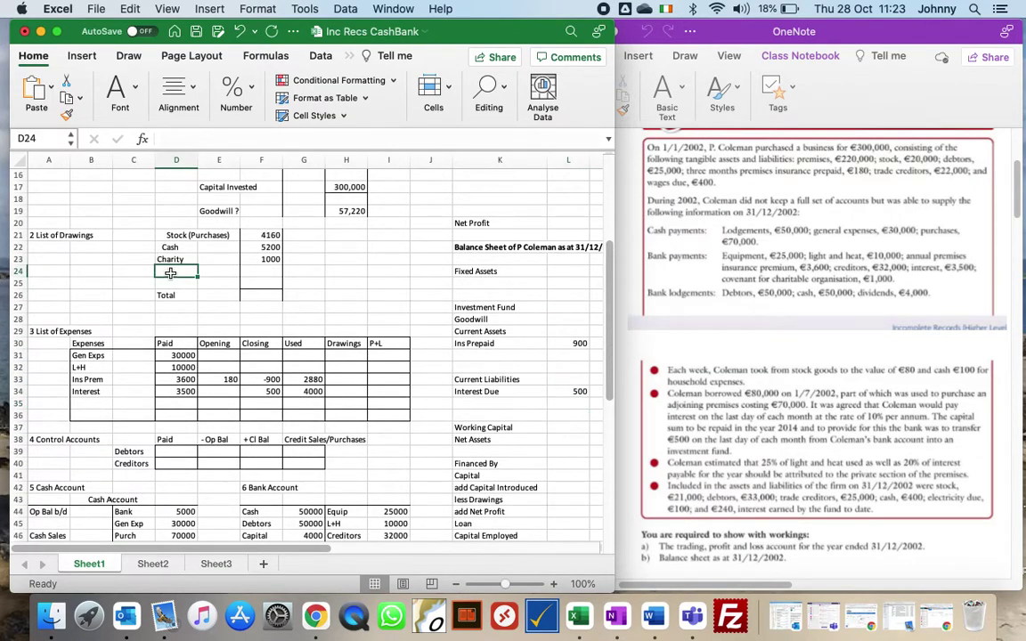
pyautogui.write('L+ Heat')
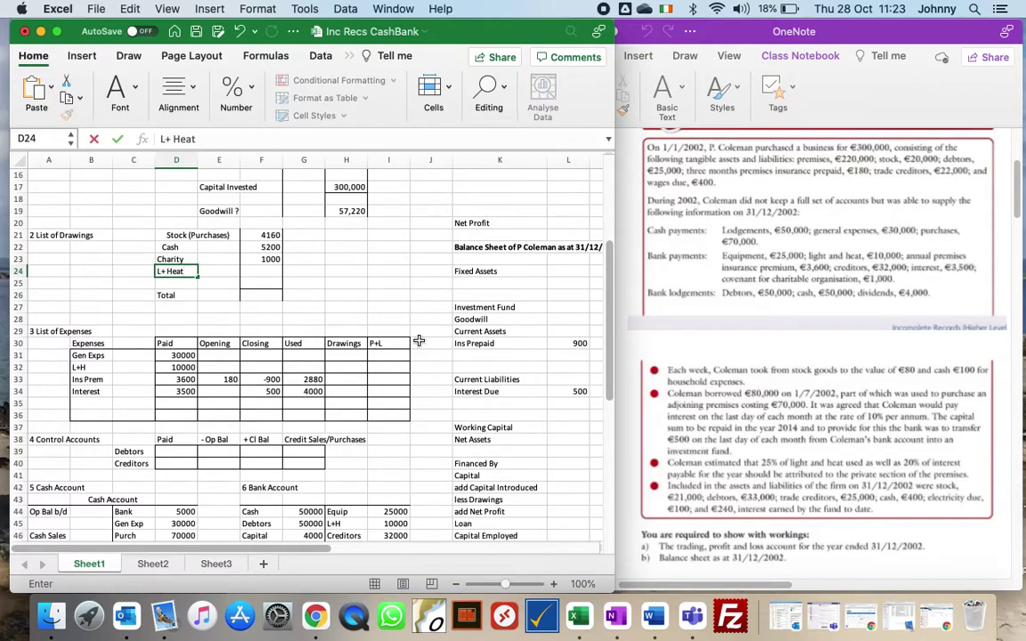
pyautogui.press('Return')
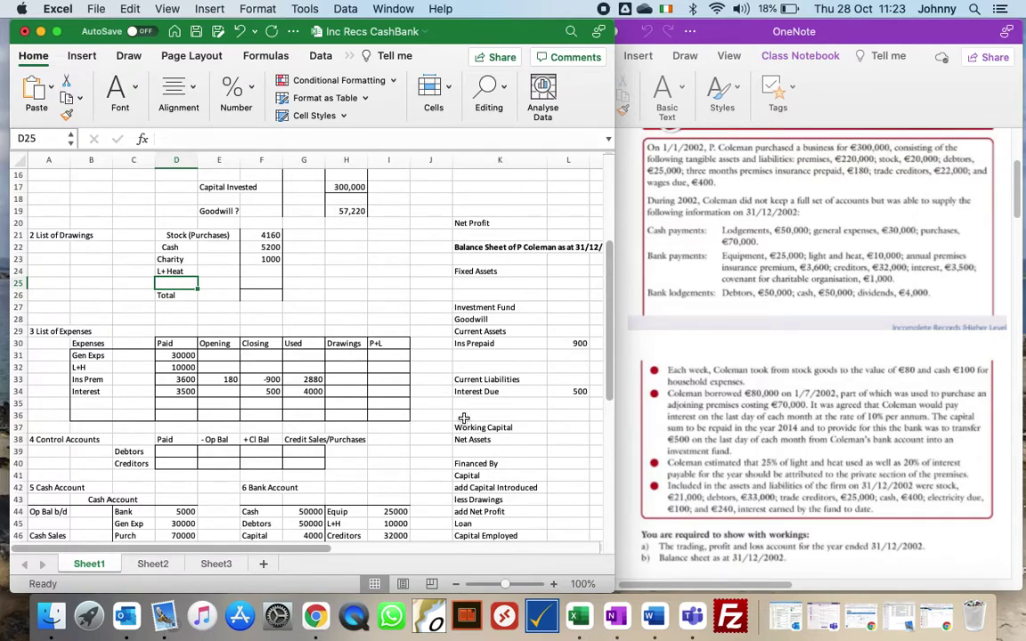
pyautogui.write('Interest')
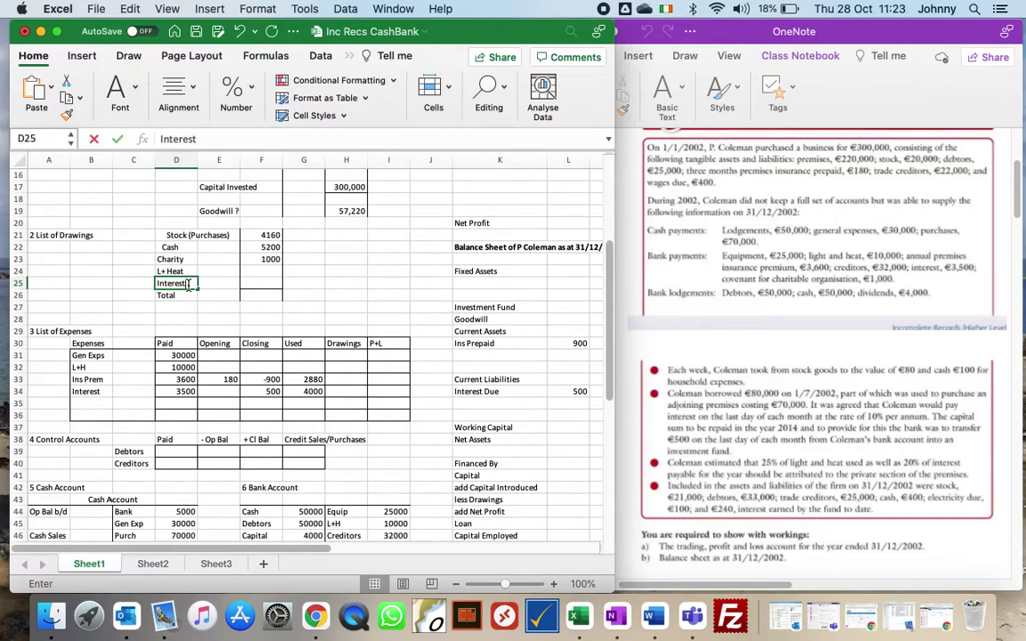
pyautogui.press('Tab')
pyautogui.press('Tab')
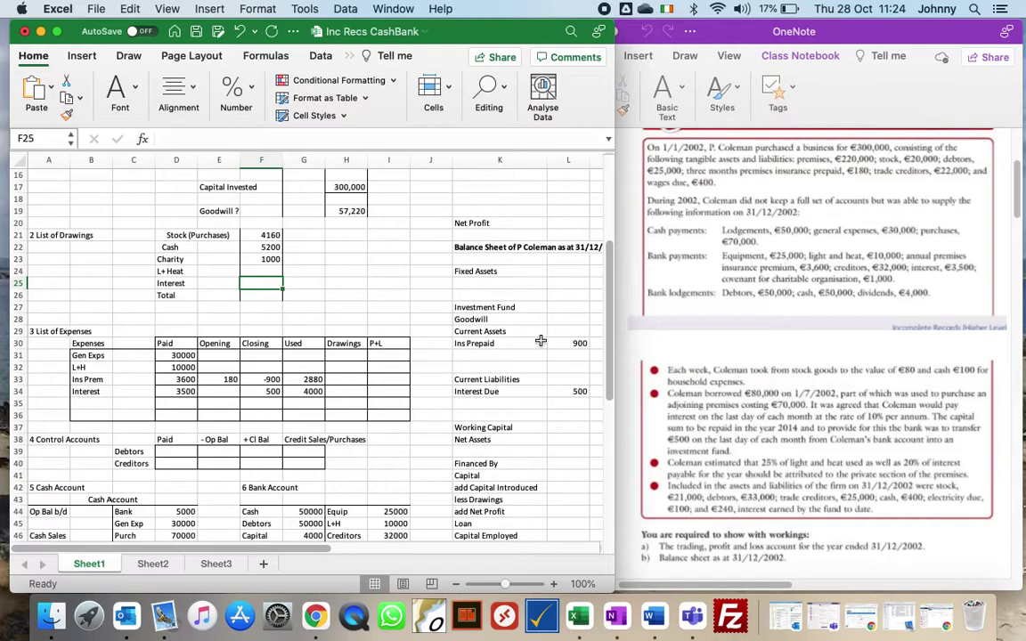
# Step: Enter the closing stock as -21000 in M9 of the trading account
pyautogui.scroll(1, 612, 307)
pyautogui.scroll(5, 611, 307)
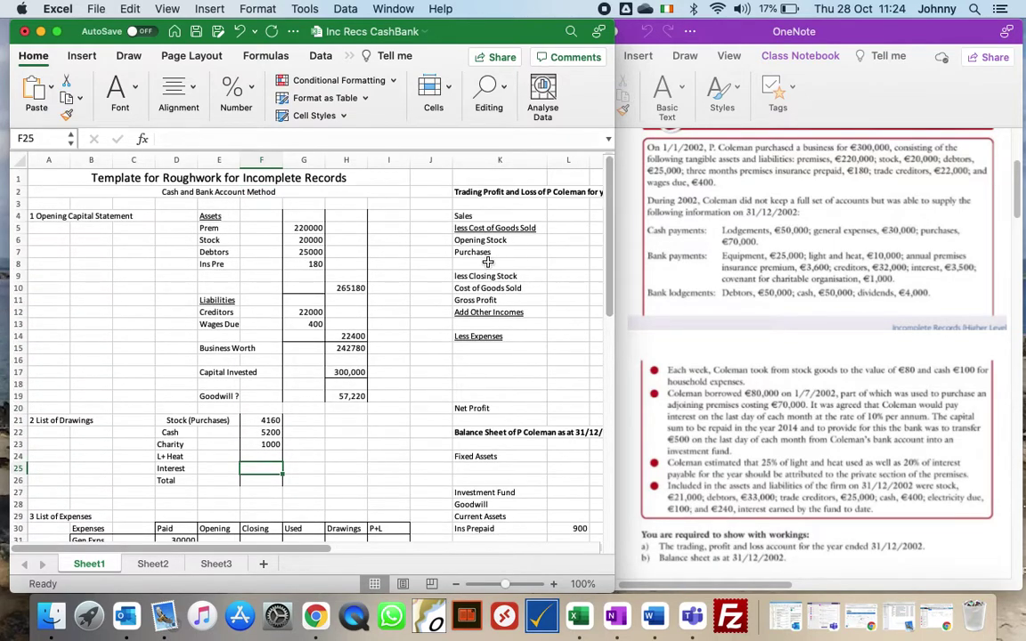
pyautogui.click(483, 301)
pyautogui.press('Right')
pyautogui.press('Right')
pyautogui.press('Up')
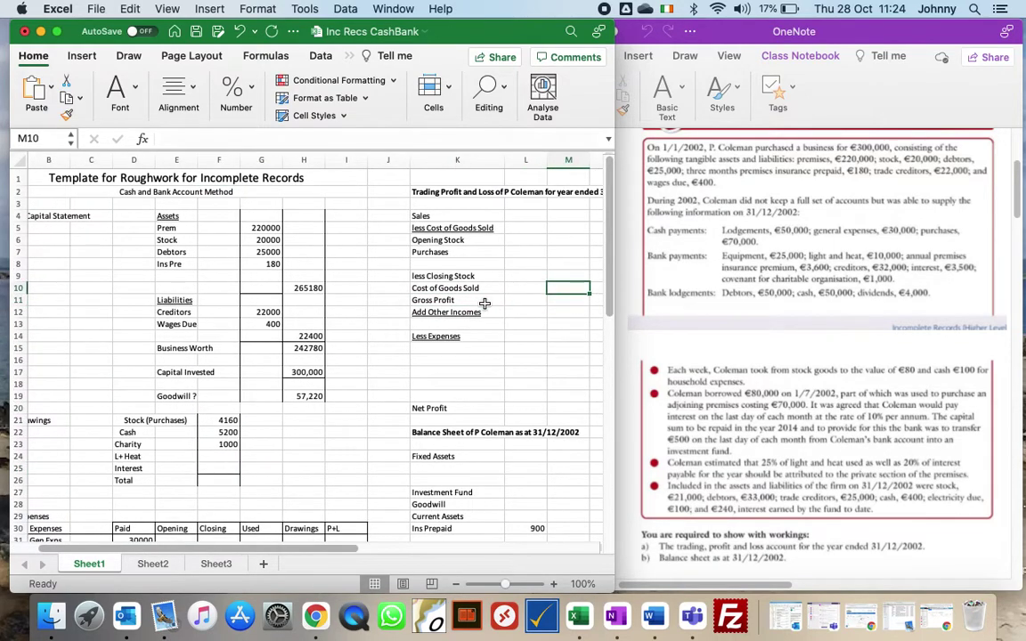
pyautogui.press('Up')
pyautogui.write('-21000')
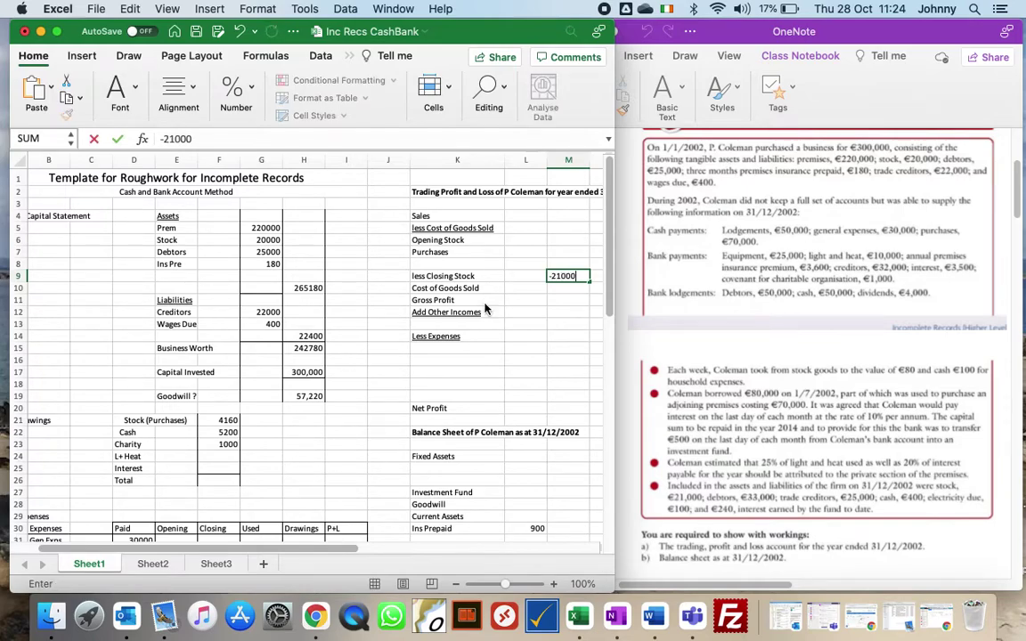
pyautogui.press('Return')
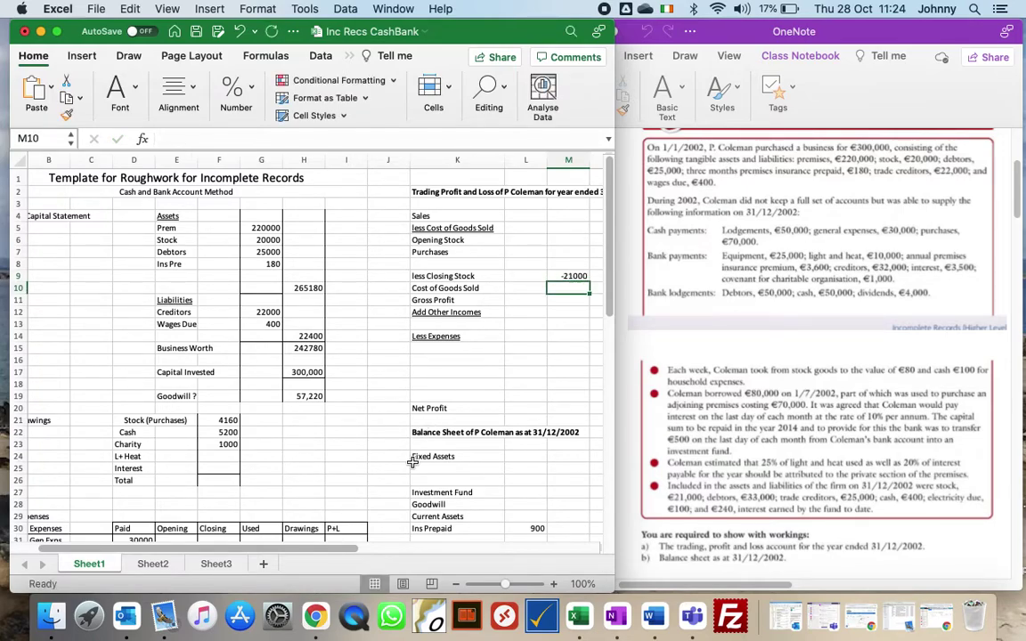
# Step: Add Stock with the value 21000 under Current Assets in K31 and L31 of the balance sheet
pyautogui.click(429, 503)
pyautogui.press('Down')
pyautogui.press('Down')
pyautogui.press('Down')
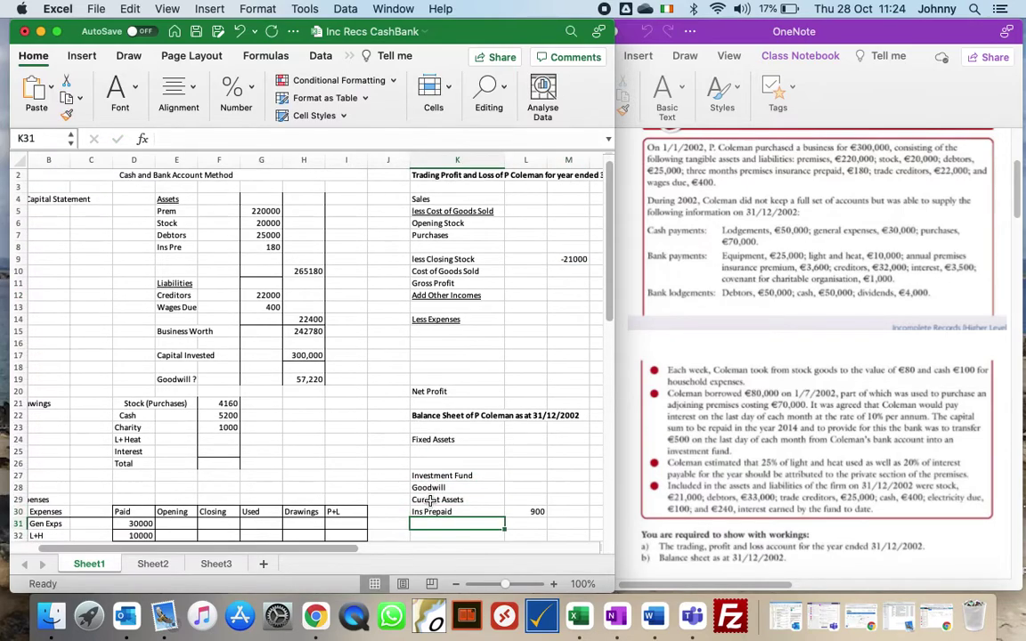
pyautogui.write('Stocl')
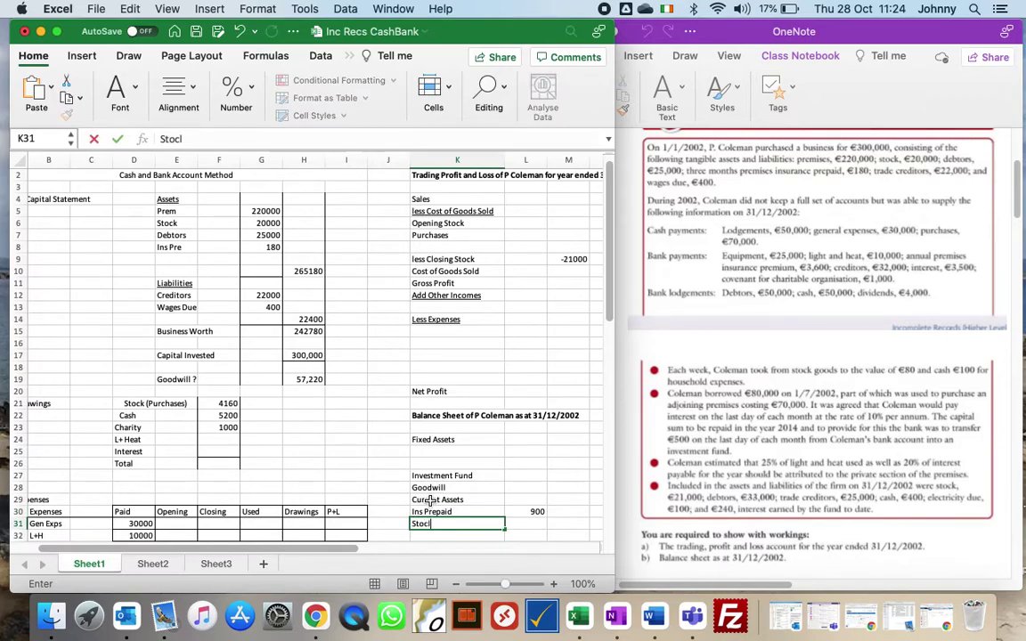
pyautogui.press('Tab')
pyautogui.write('21000')
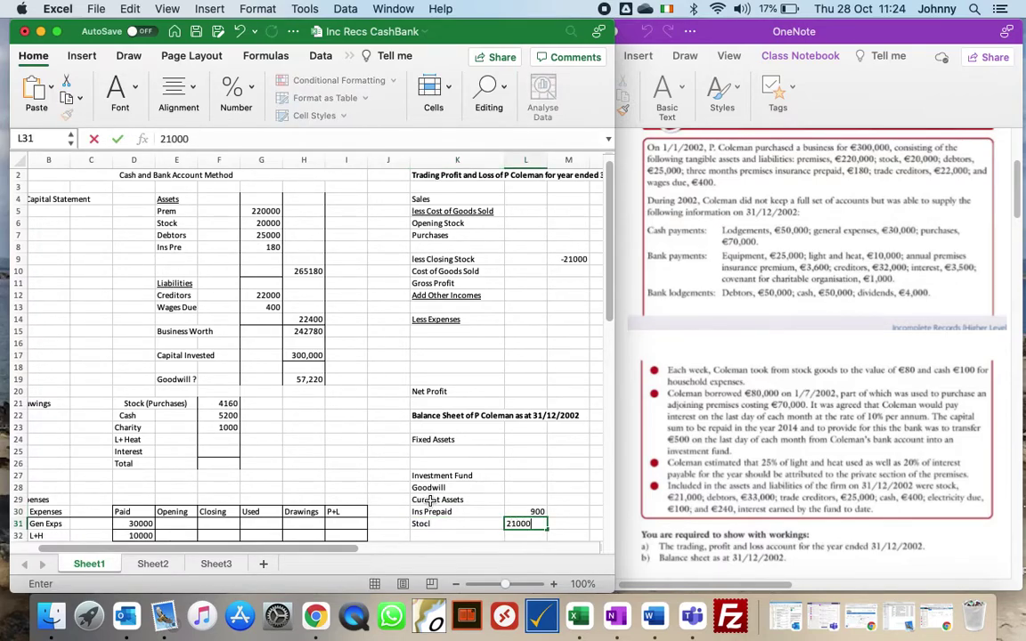
pyautogui.press('Return')
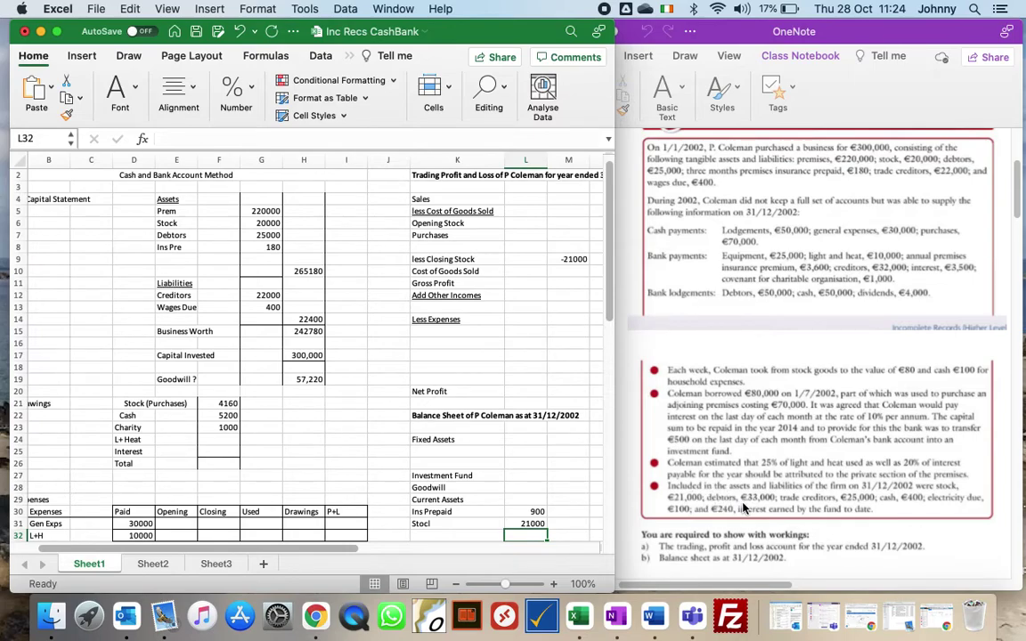
pyautogui.press('Left')
pyautogui.press('Up')
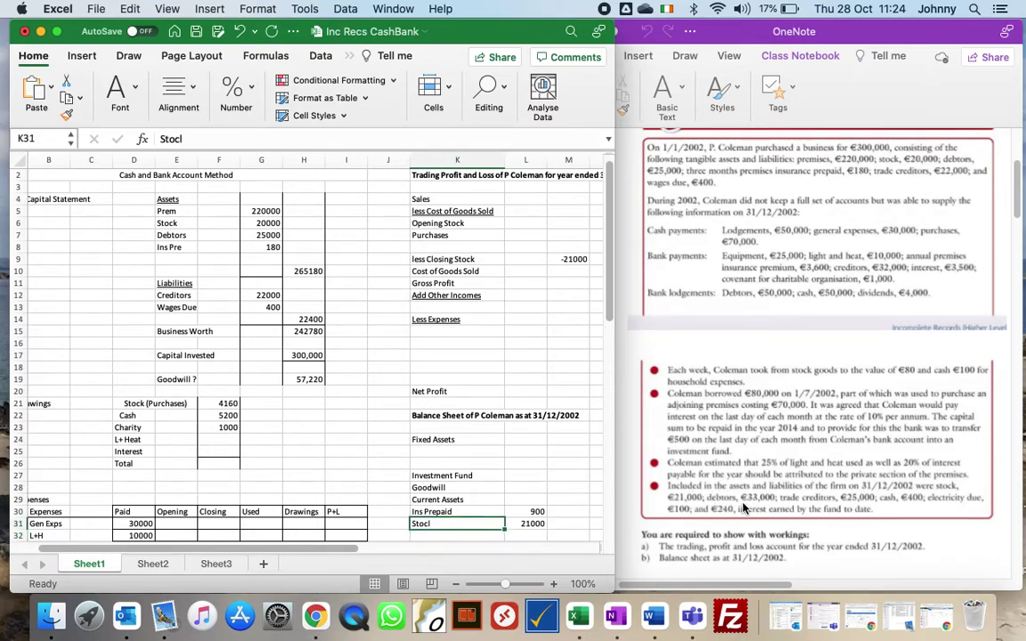
pyautogui.write('Stock')
pyautogui.press('Return')
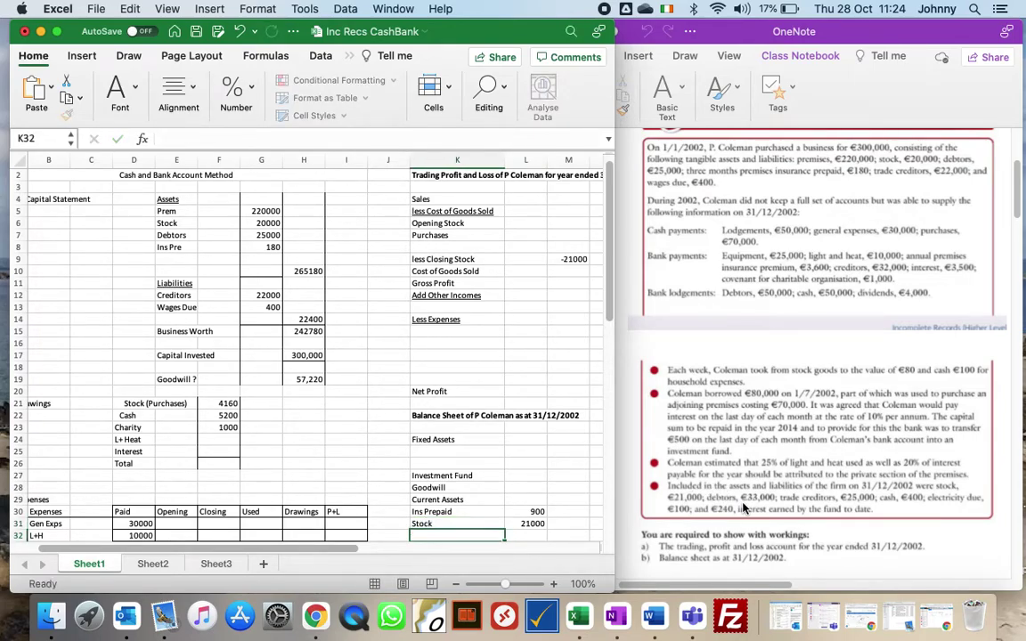
# Step: Add Debtors with the value 33000 under Current Assets in K32 and L32
pyautogui.write('Debtors')
pyautogui.press('Tab')
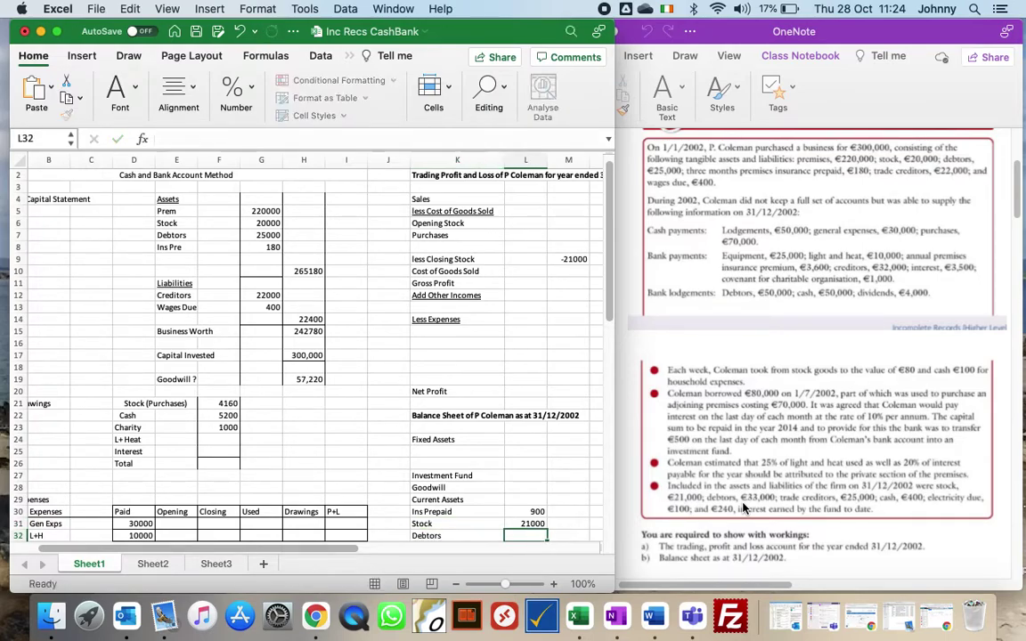
pyautogui.write('33000')
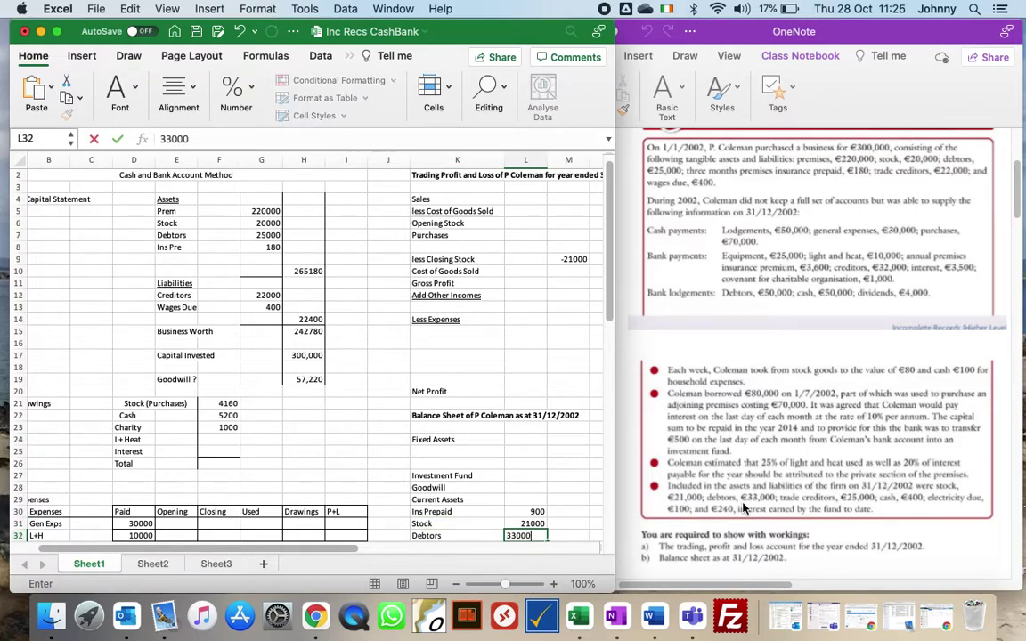
pyautogui.press('Up')
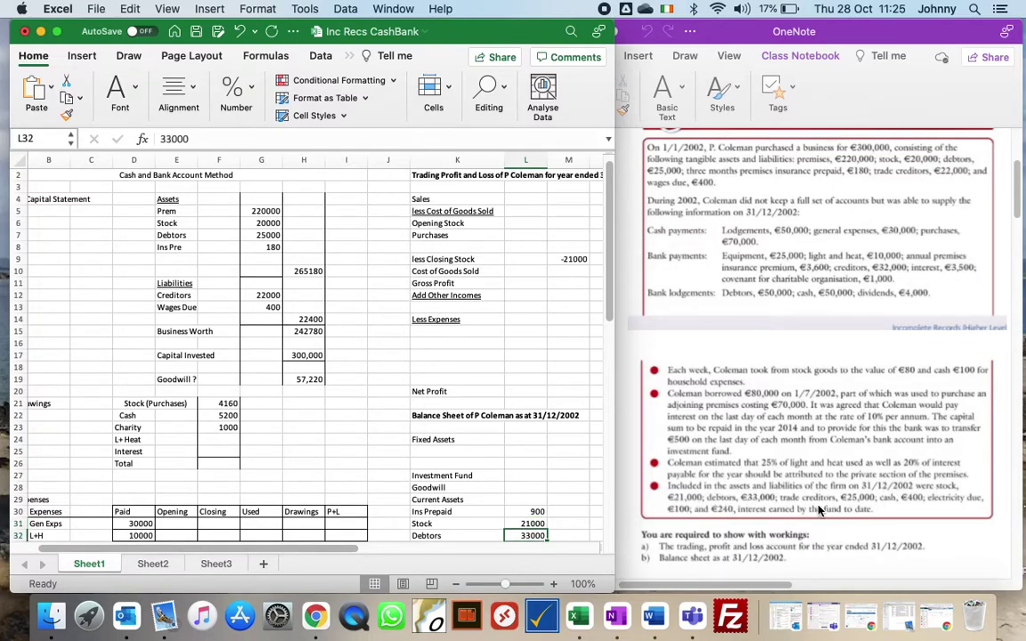
# Step: Add Creditors with the value 25000 under Current Liabilities in K35 and L35
pyautogui.press('Return')
pyautogui.write('25000')
pyautogui.press('Left')
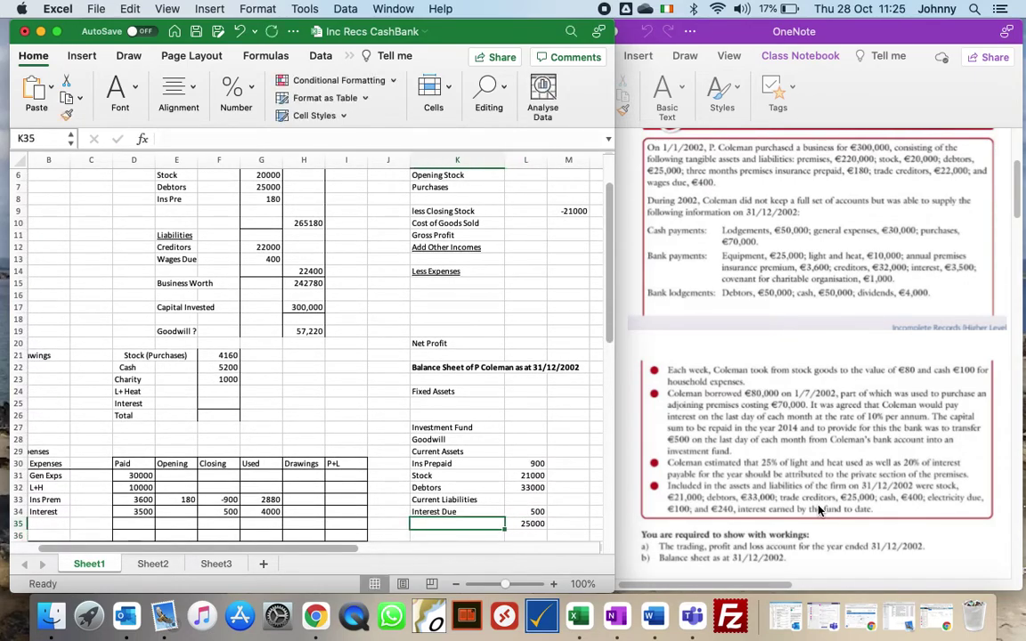
pyautogui.write('Creditors')
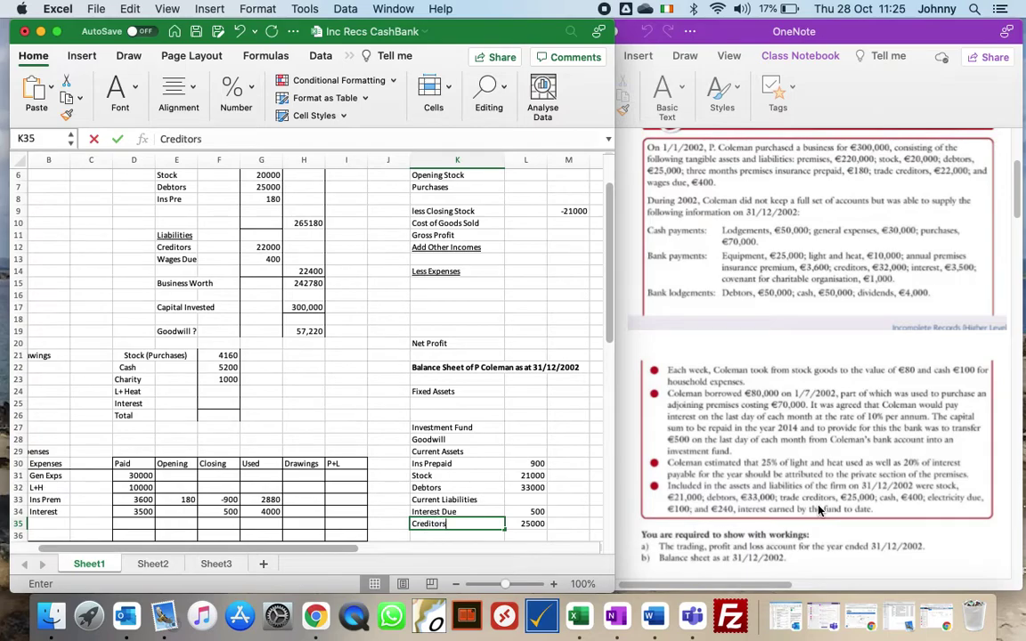
pyautogui.press('Return')
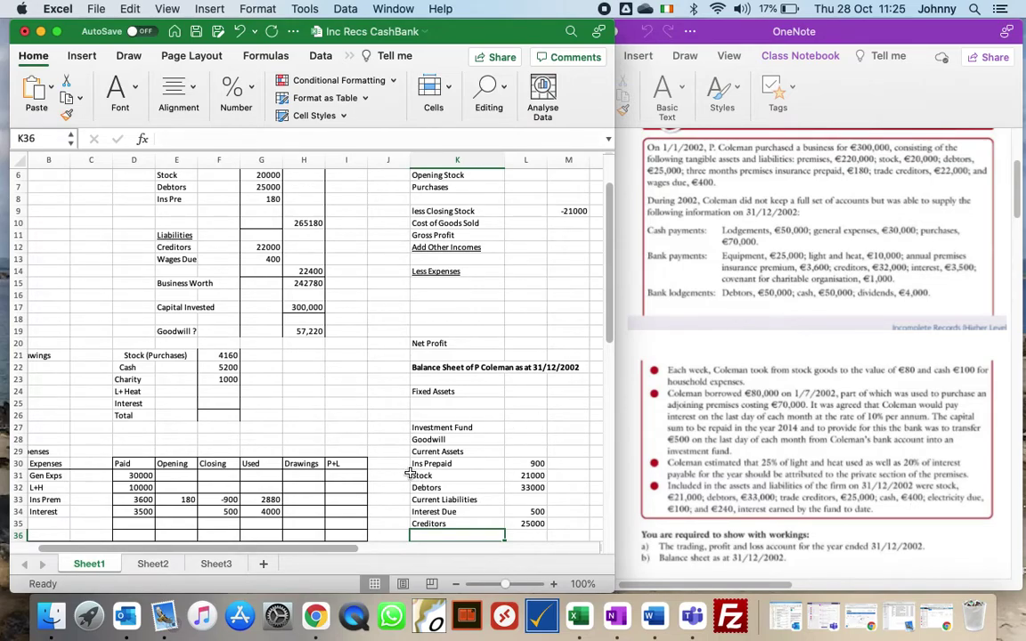
# Step: Insert blank cells at K32:N33 above the Debtors entry, shifting the existing balance sheet cells down
pyautogui.press('Up')
pyautogui.press('Up')
pyautogui.press('Up')
pyautogui.press('Up')
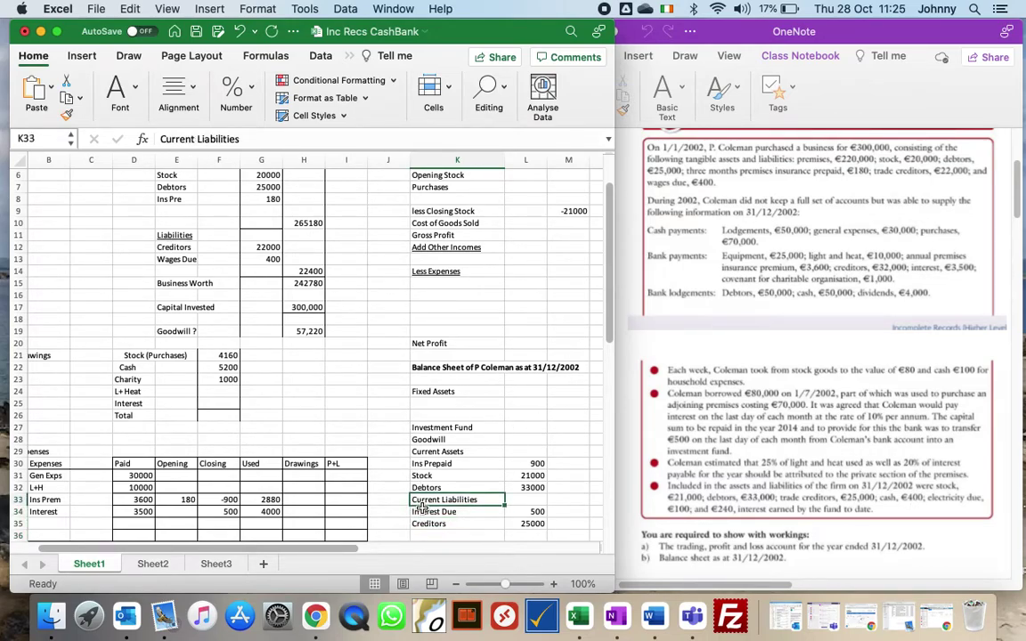
pyautogui.hotkey('shift', 'Right')
pyautogui.hotkey('shift', 'Right')
pyautogui.hotkey('shift', 'Right')
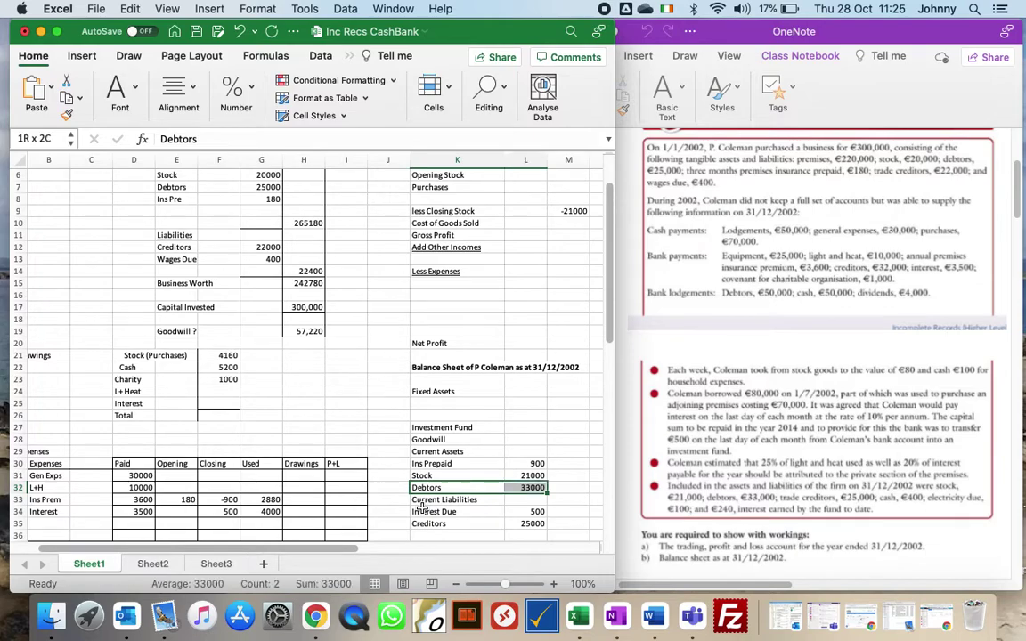
pyautogui.hotkey('shift', 'Down')
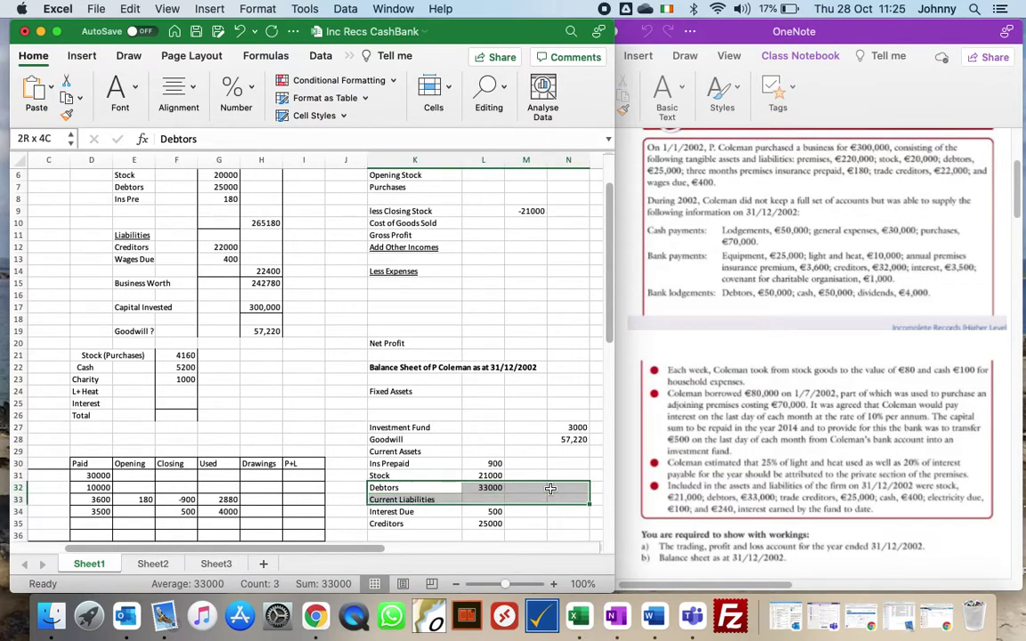
pyautogui.rightClick(573, 494)
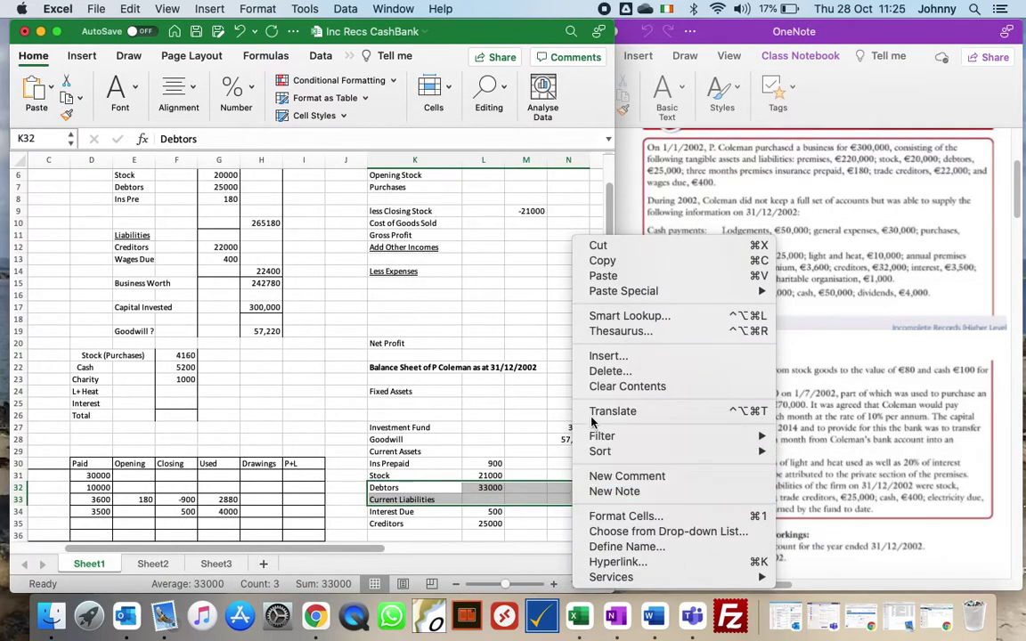
pyautogui.click(601, 357)
pyautogui.press('Return')
# Step: Add Cash with the value 500 under Current Assets in K32 and L32
pyautogui.write('Cash')
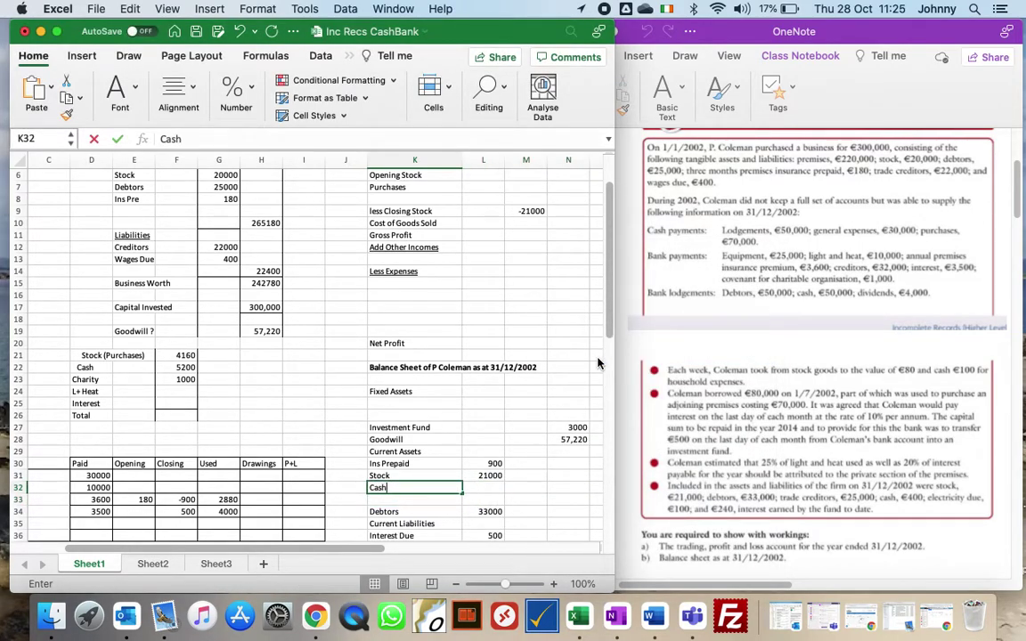
pyautogui.press('Tab')
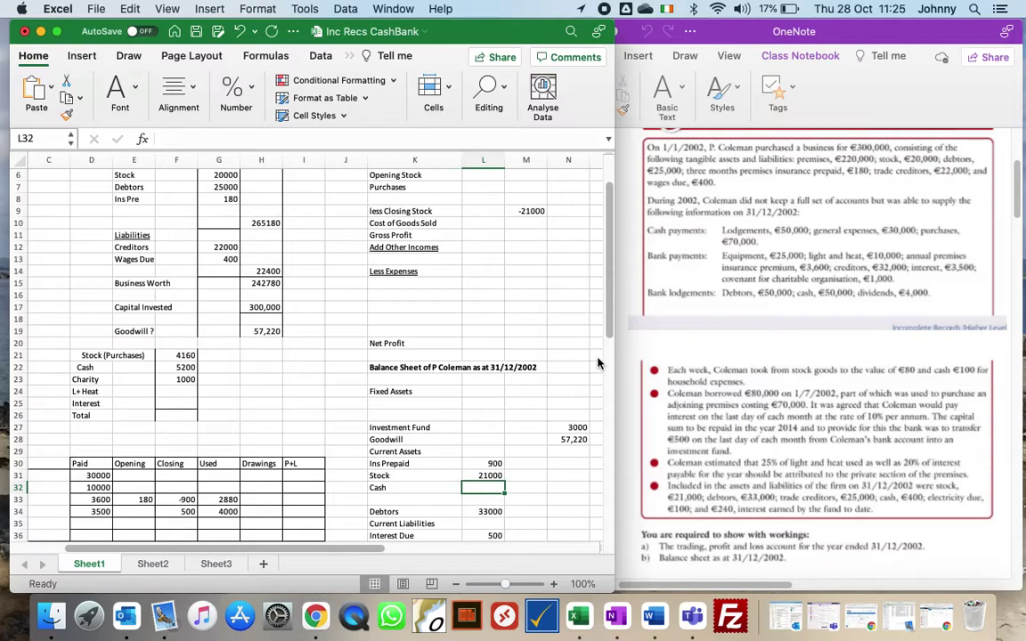
pyautogui.write('500')
pyautogui.press('Return')
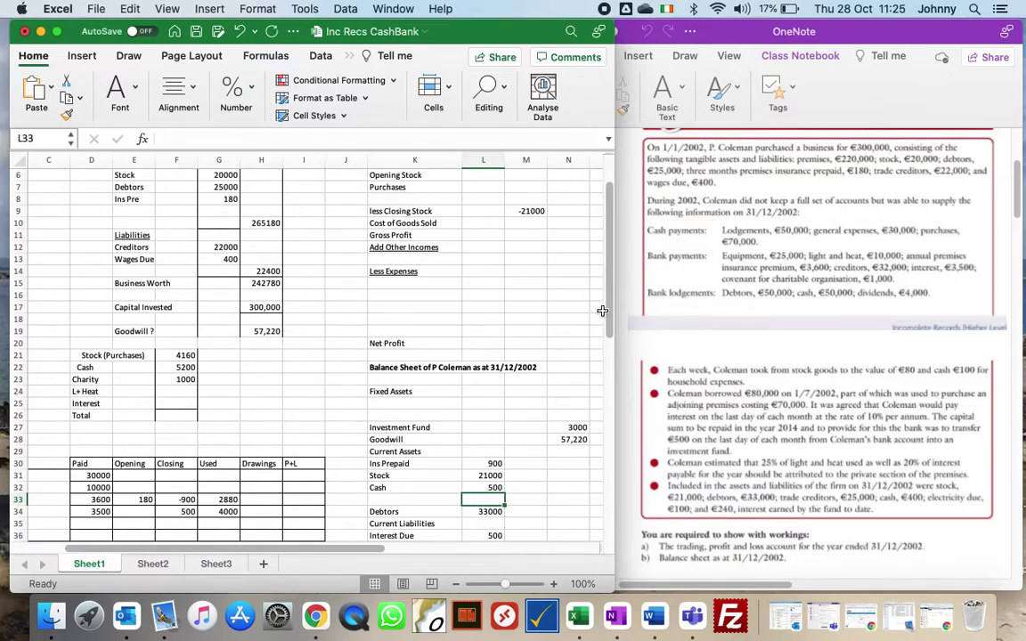
pyautogui.moveTo(609, 314); pyautogui.dragTo(613, 429)
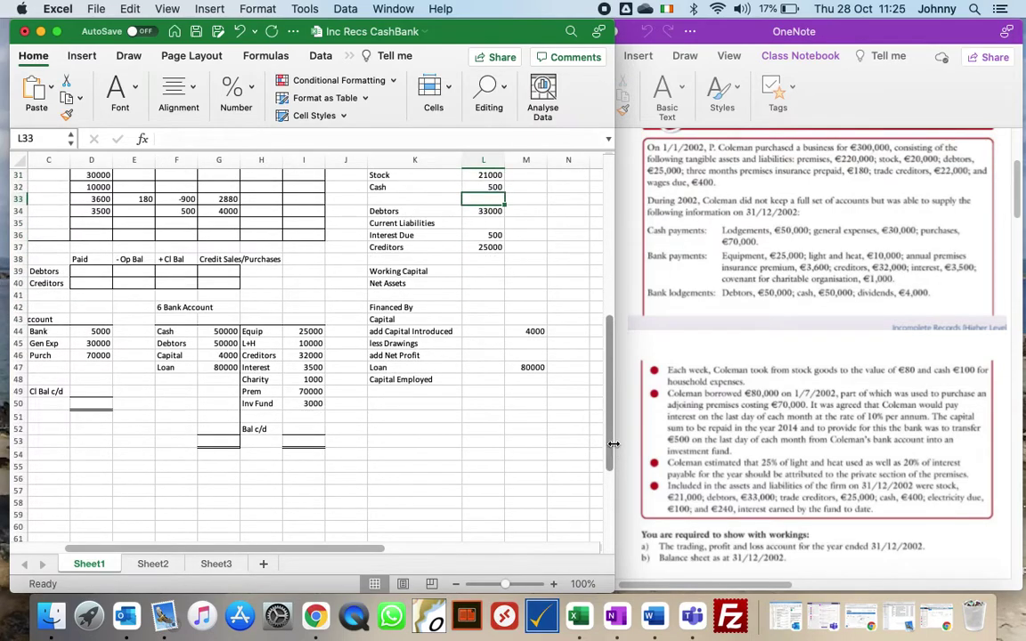
pyautogui.moveTo(229, 552); pyautogui.dragTo(175, 552)
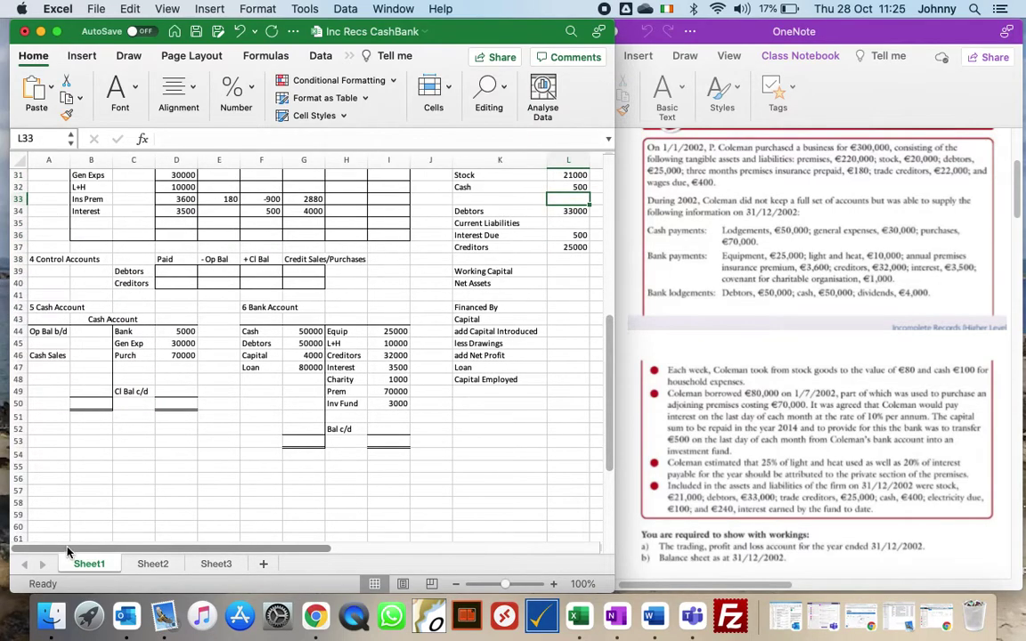
# Step: Enter 500 as the closing balance c/d in the Cash Account
pyautogui.click(172, 392)
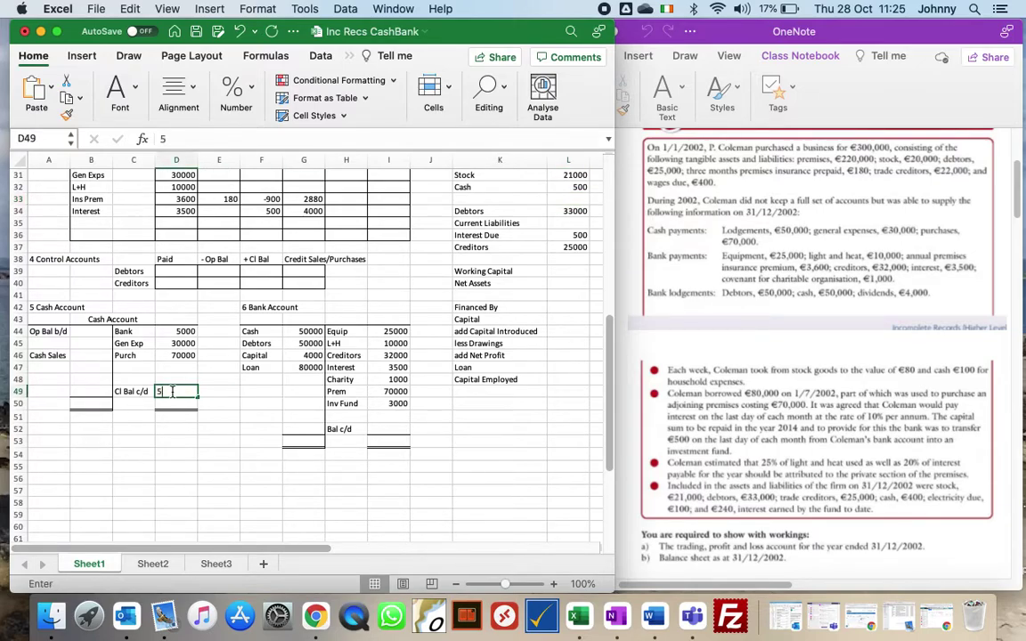
pyautogui.write('500')
pyautogui.press('Return')
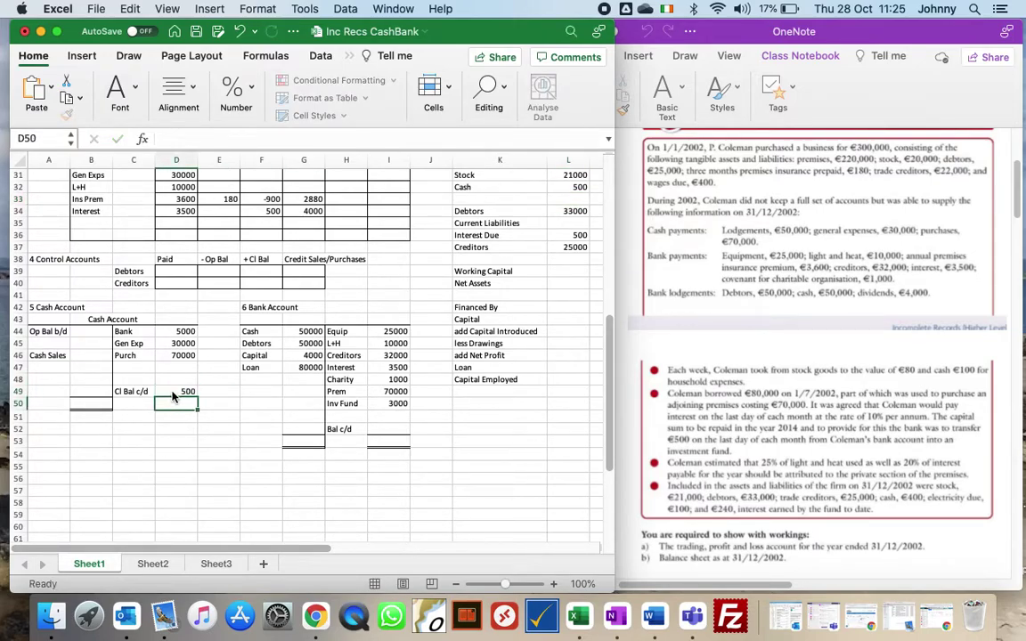
pyautogui.press('Up')
pyautogui.press('Up')
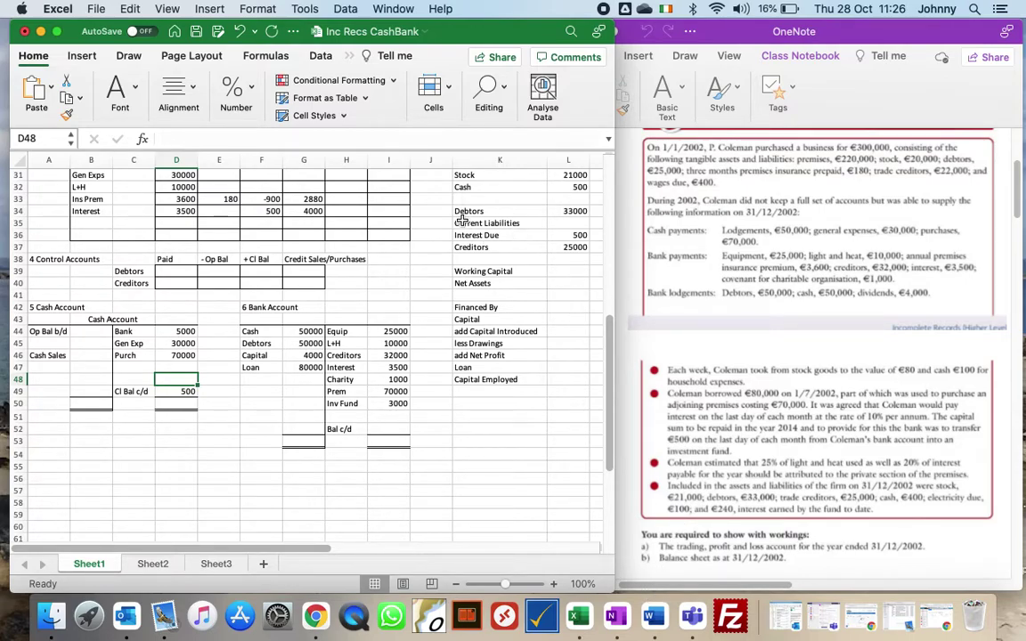
# Step: Add an Elec Due line of 100 below Creditors in the balance sheet's current liabilities
pyautogui.click(464, 260)
pyautogui.write('Elec Due')
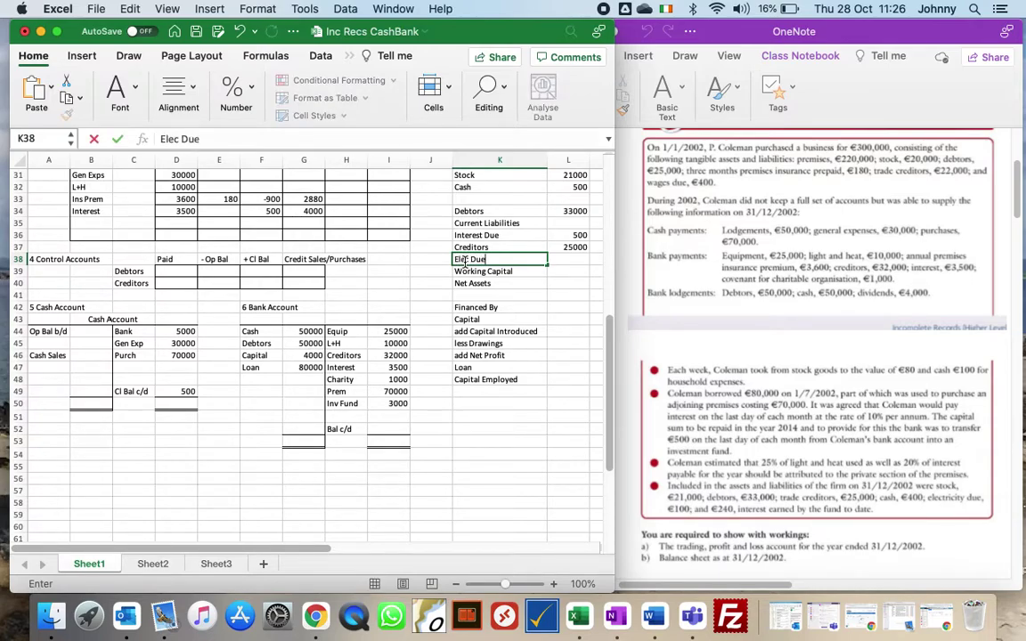
pyautogui.press('Tab')
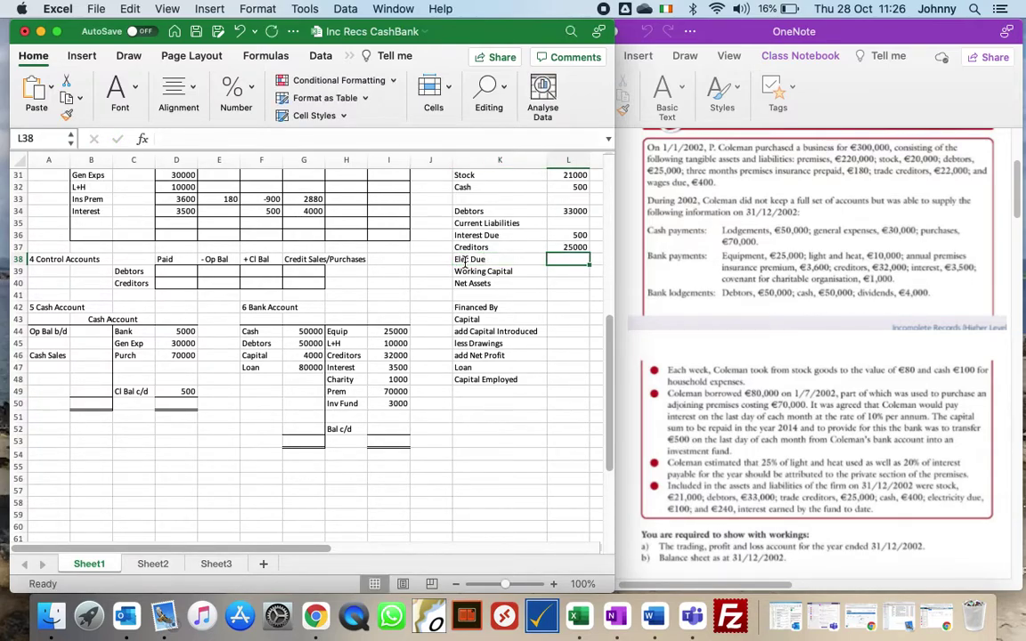
pyautogui.write('100')
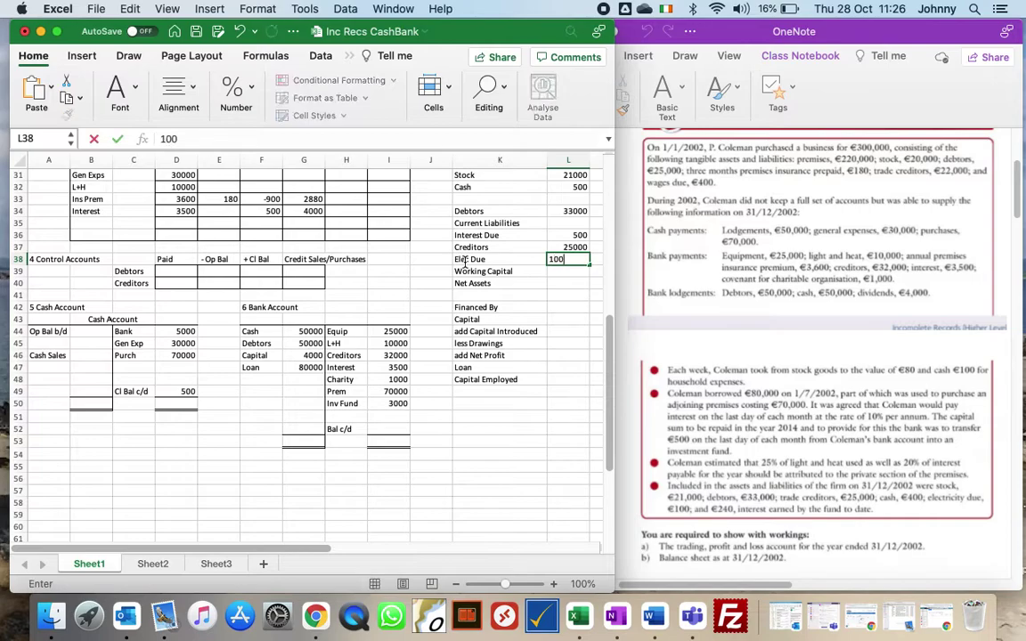
pyautogui.press('Up')
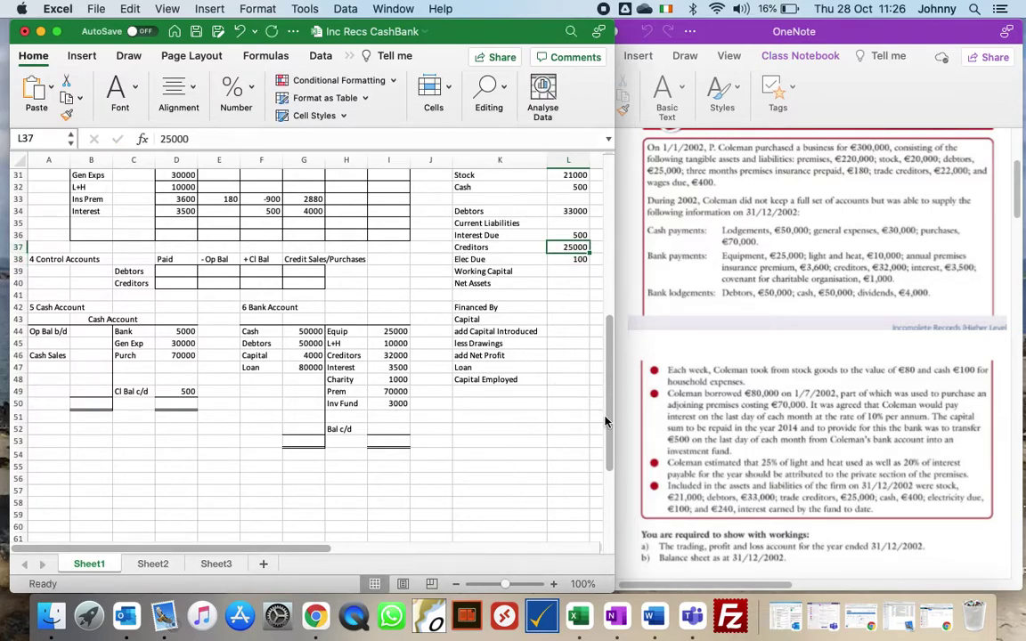
# Step: Enter 100 as the Closing amount for L+H in the List of Expenses
pyautogui.moveTo(610, 421); pyautogui.dragTo(609, 361)
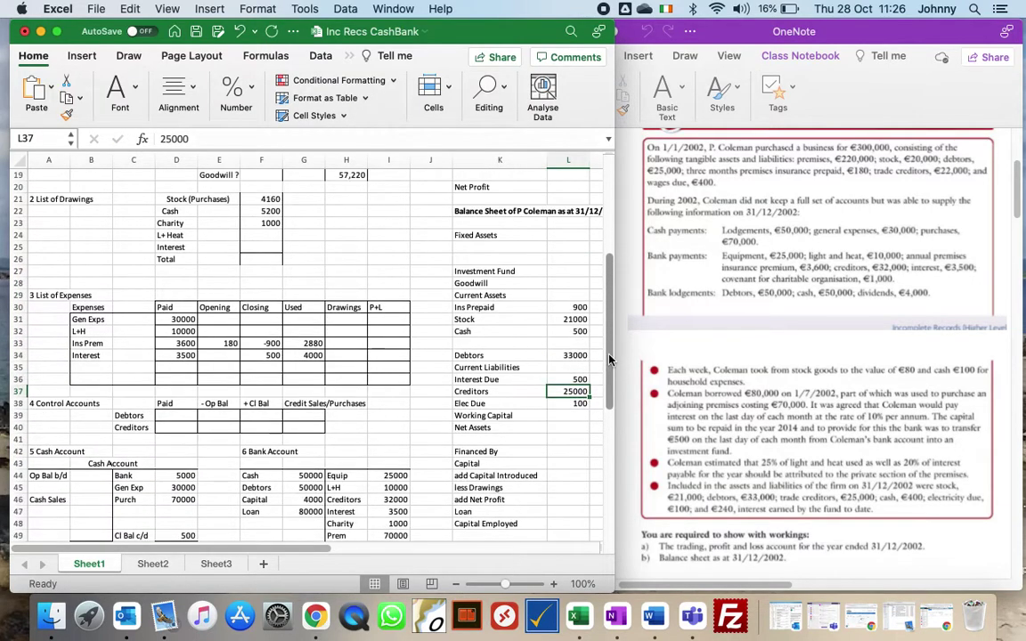
pyautogui.click(264, 332)
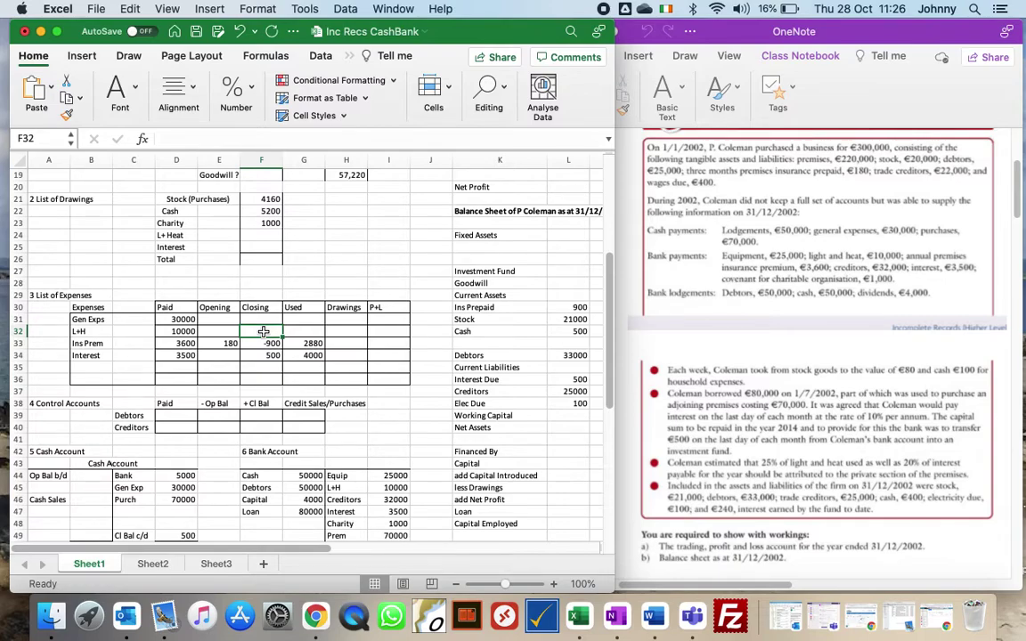
pyautogui.write('100')
pyautogui.press('Return')
pyautogui.press('Up')
pyautogui.press('Right')
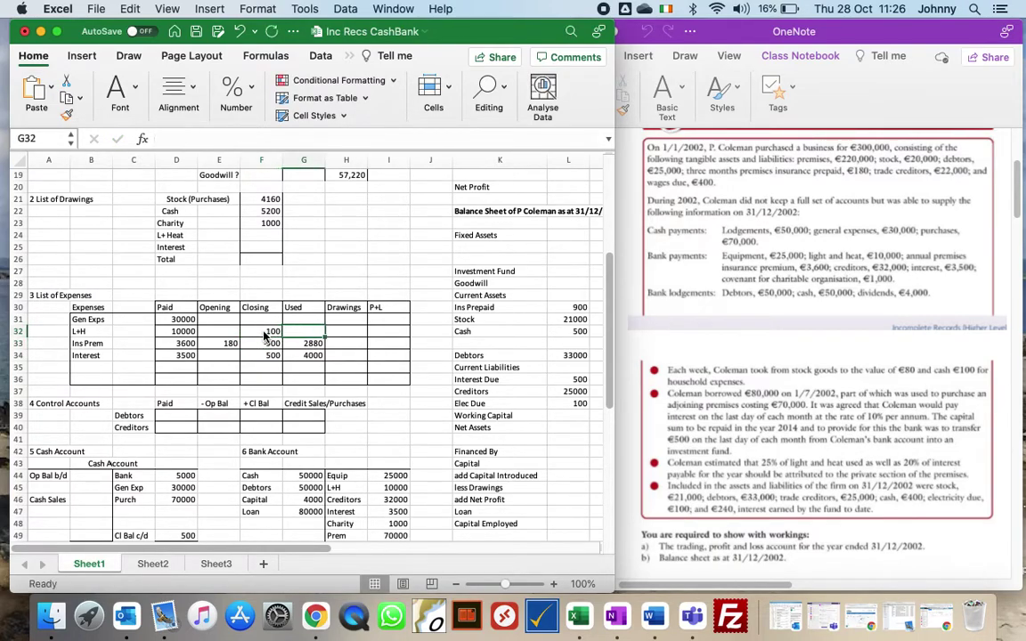
# Step: Calculate the Used amount for L+H as paid plus closing plus opening with the formula =D32+F32+E32
pyautogui.write('=')
pyautogui.press('Left')
pyautogui.press('Left')
pyautogui.press('Left')
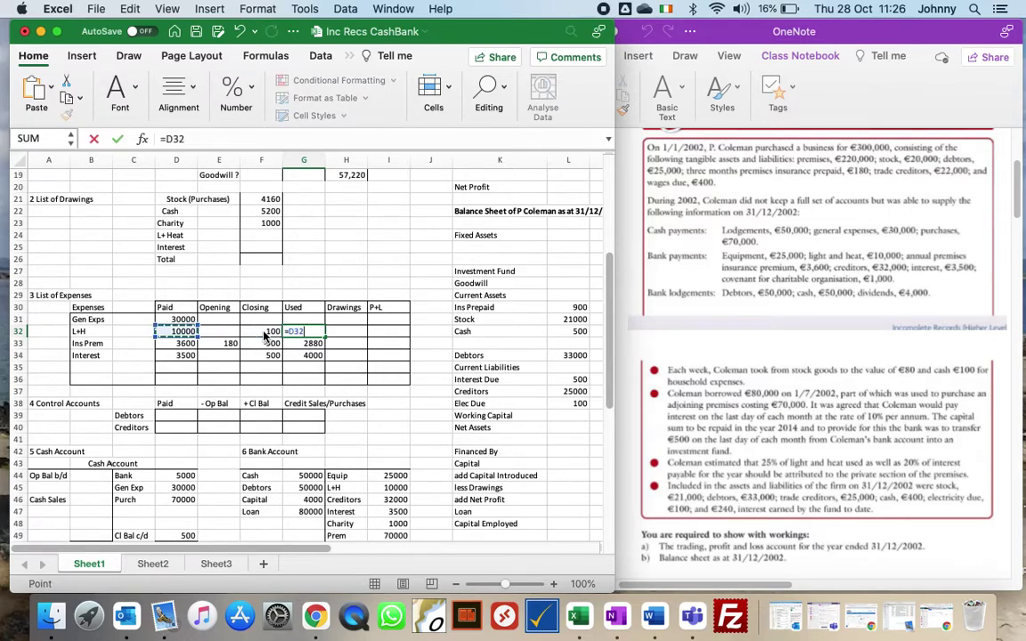
pyautogui.write('+')
pyautogui.press('Left')
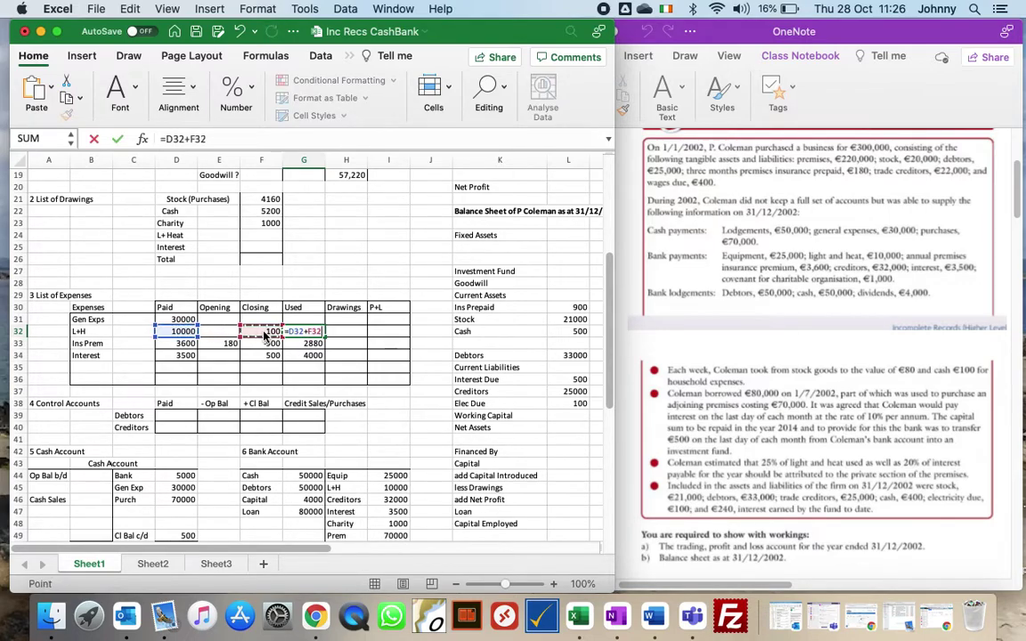
pyautogui.write('+')
pyautogui.press('Left')
pyautogui.press('Left')
pyautogui.press('Left')
pyautogui.press('Right')
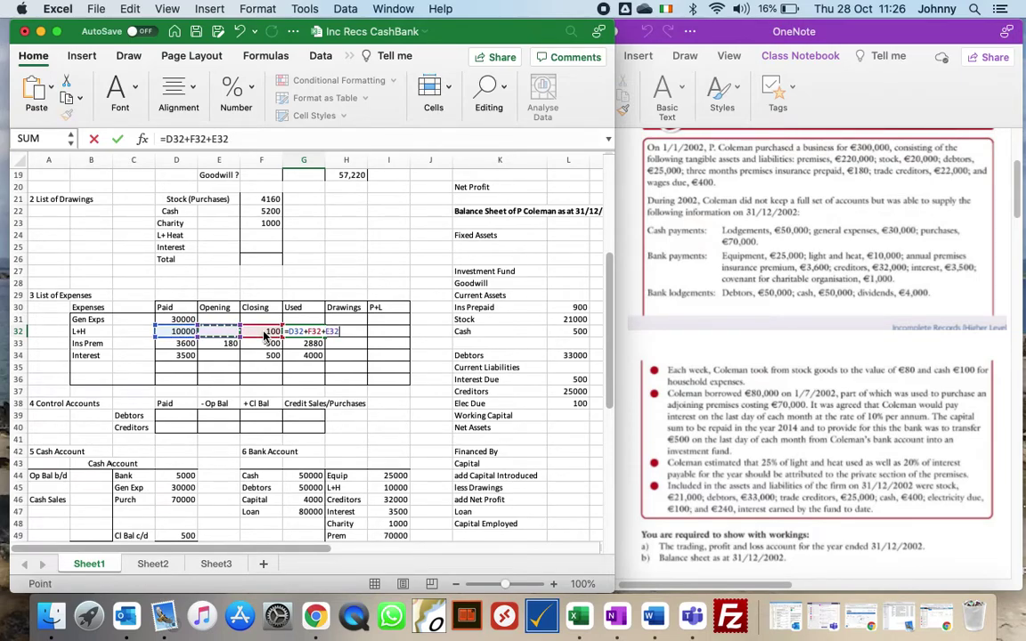
pyautogui.press('Return')
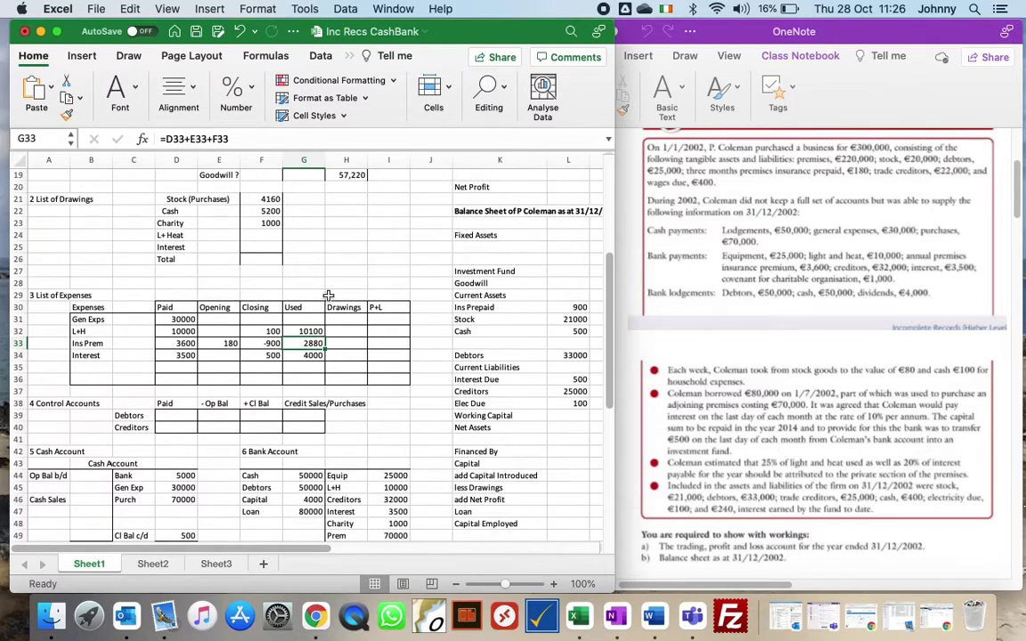
# Step: Enter the Opening amounts in the List of Expenses: 0 for L+H and -400 for Gen Exps
pyautogui.click(220, 329)
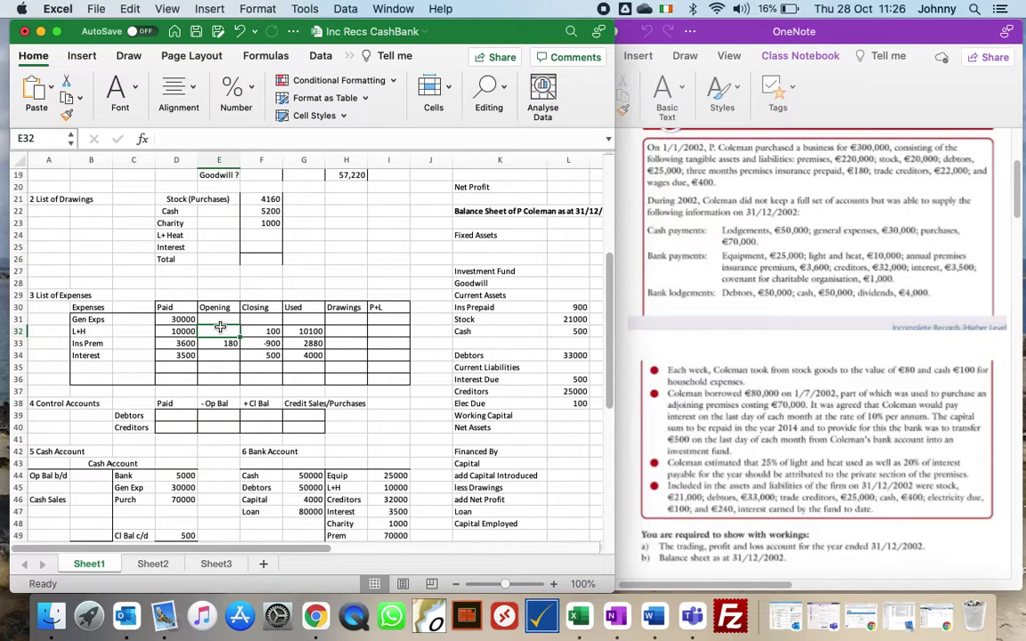
pyautogui.write('0')
pyautogui.press('Up')
pyautogui.press('Up')
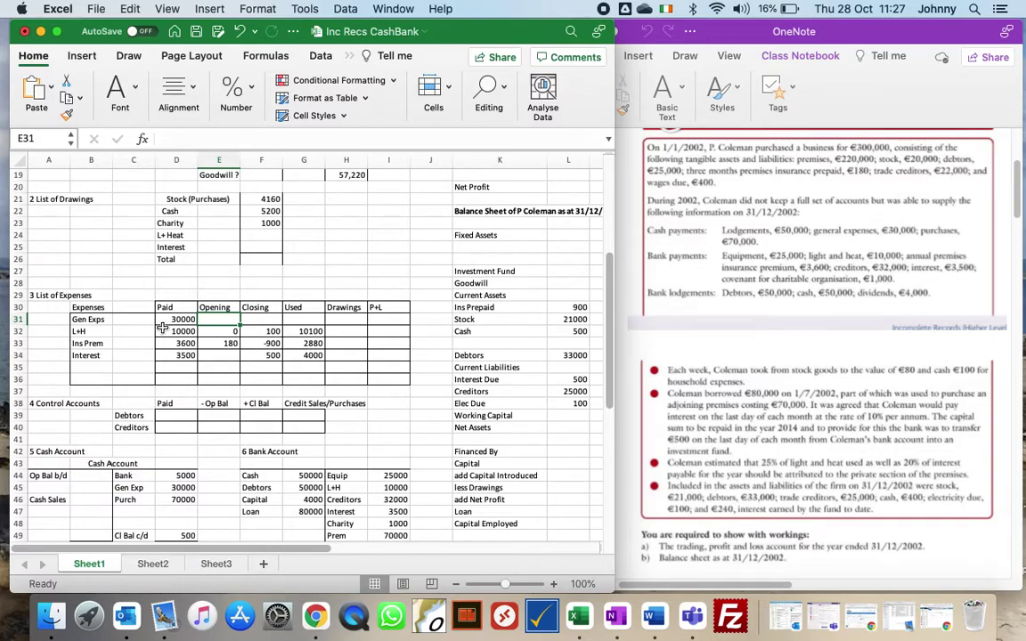
pyautogui.write('-400')
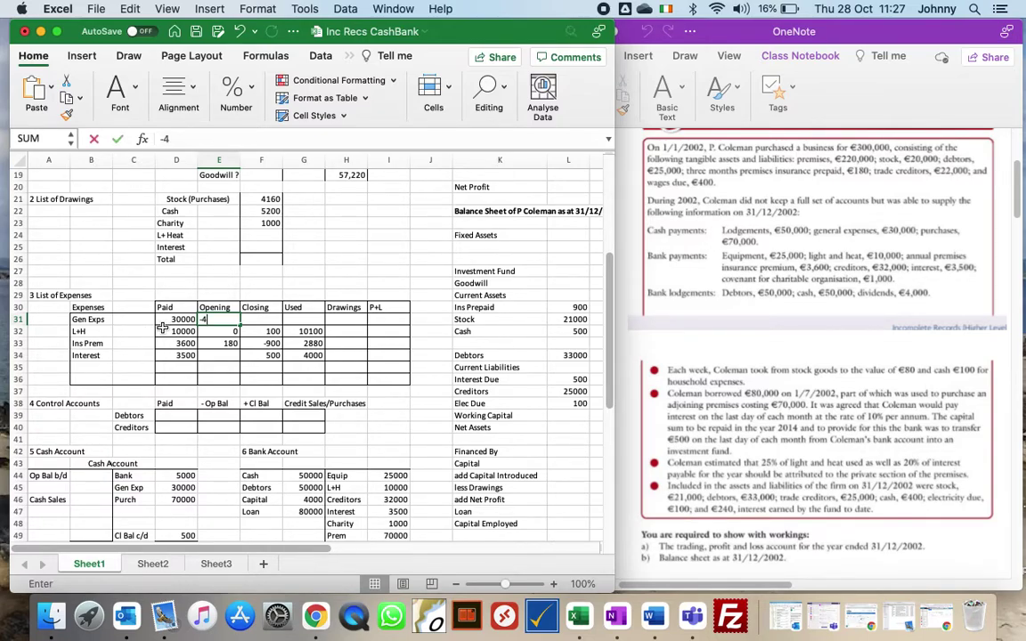
pyautogui.press('Return')
pyautogui.press('Up')
pyautogui.press('Up')
pyautogui.press('Down')
pyautogui.press('Right')
pyautogui.press('Right')
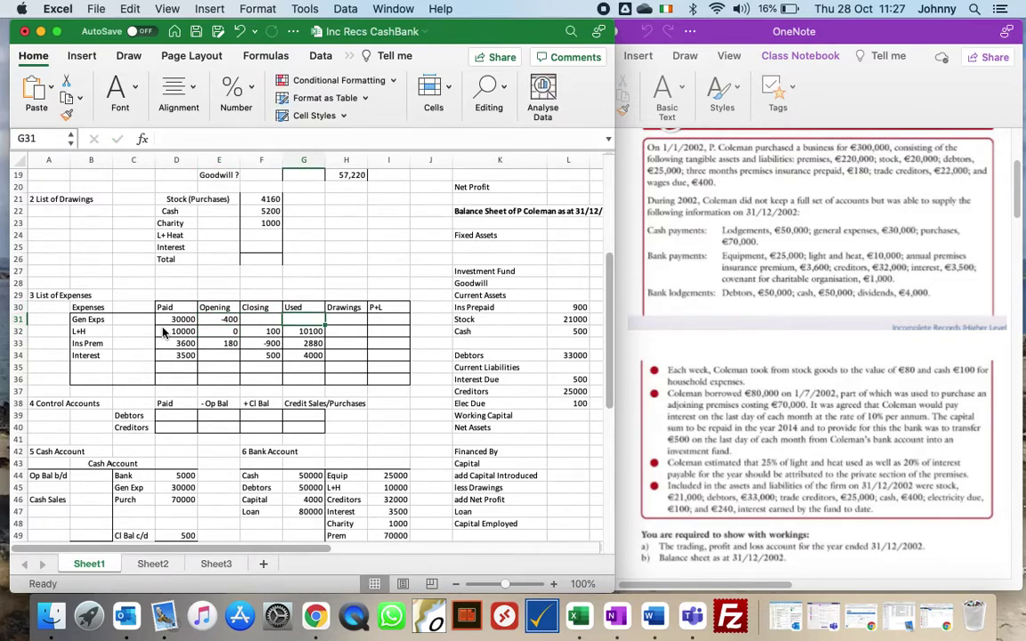
pyautogui.write('=')
pyautogui.press('Left')
pyautogui.press('Left')
pyautogui.press('Left')
pyautogui.write('+')
pyautogui.press('Left')
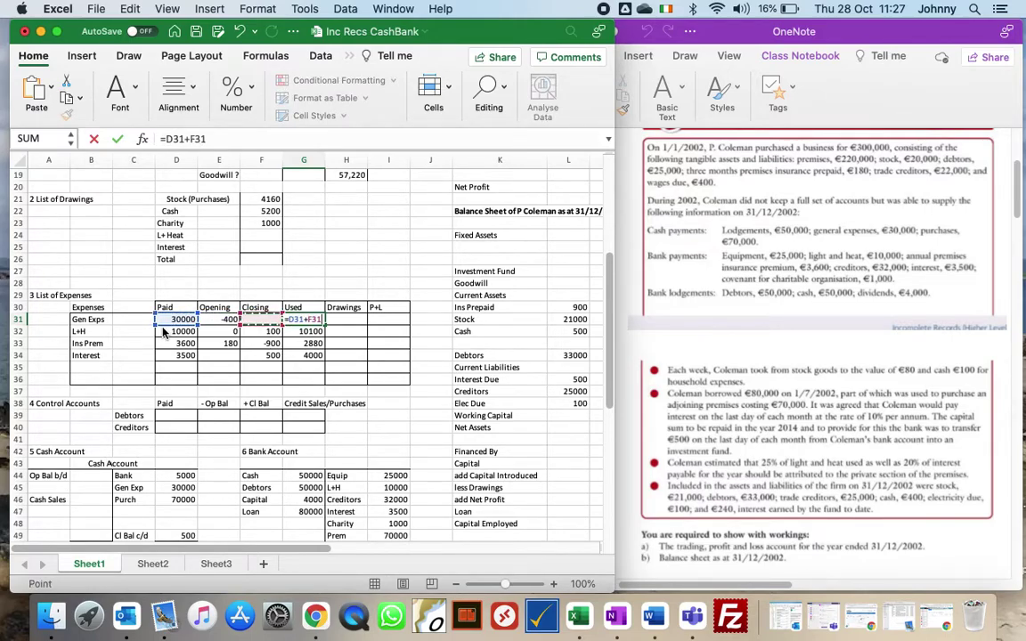
pyautogui.press('Return')
pyautogui.press('Up')
# Step: Calculate the Used amount for Gen Exps in G31 by adding its Paid, Closing and Opening amounts
pyautogui.write('=')
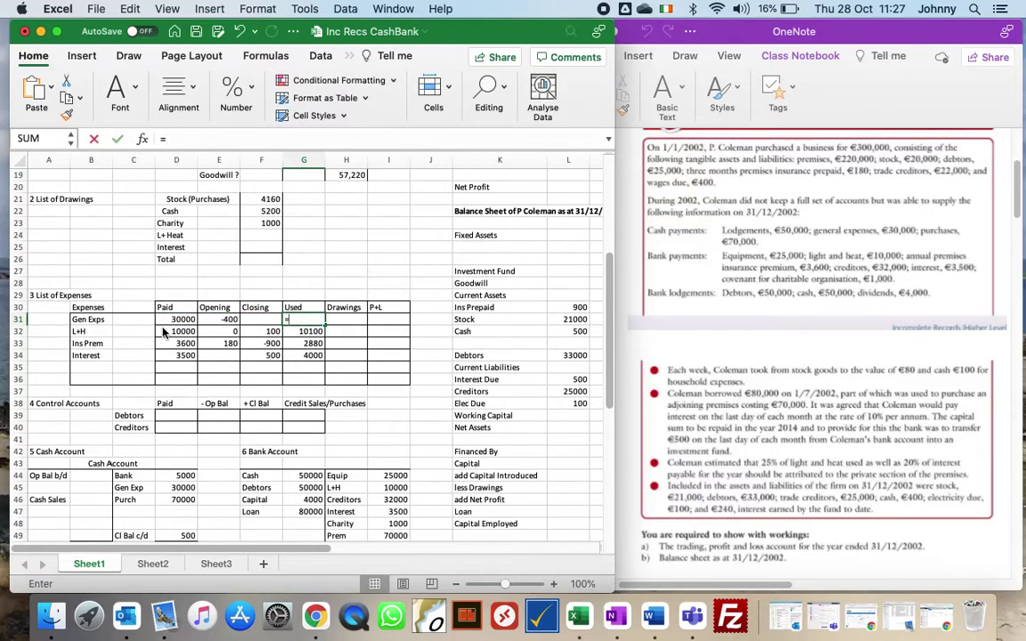
pyautogui.press('Left')
pyautogui.press('Left')
pyautogui.press('Left')
pyautogui.write('+')
pyautogui.press('Left')
pyautogui.write('+')
pyautogui.press('Left')
pyautogui.press('Left')
pyautogui.press('Return')
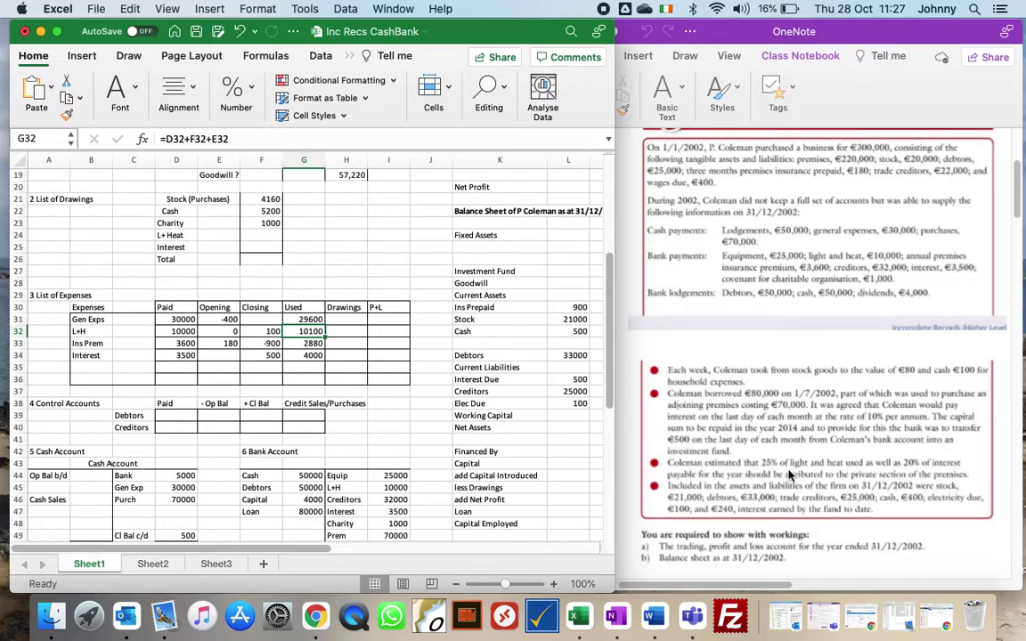
# Step: Calculate the Drawings share of L+H as minus 25% of its Used amount with =-G32*0.25
pyautogui.press('Right')
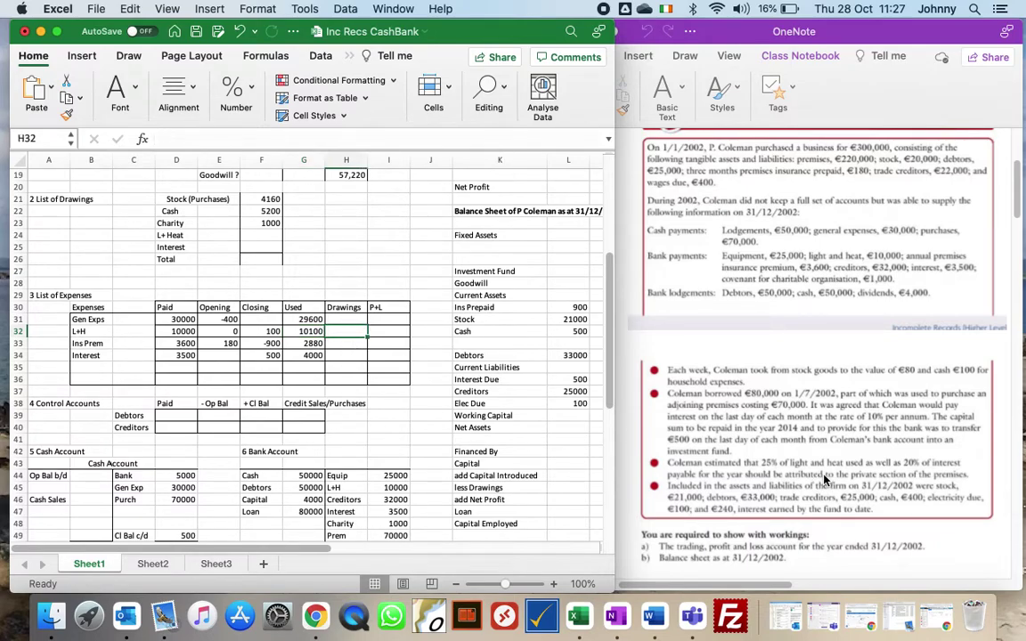
pyautogui.write('=')
pyautogui.press('Left')
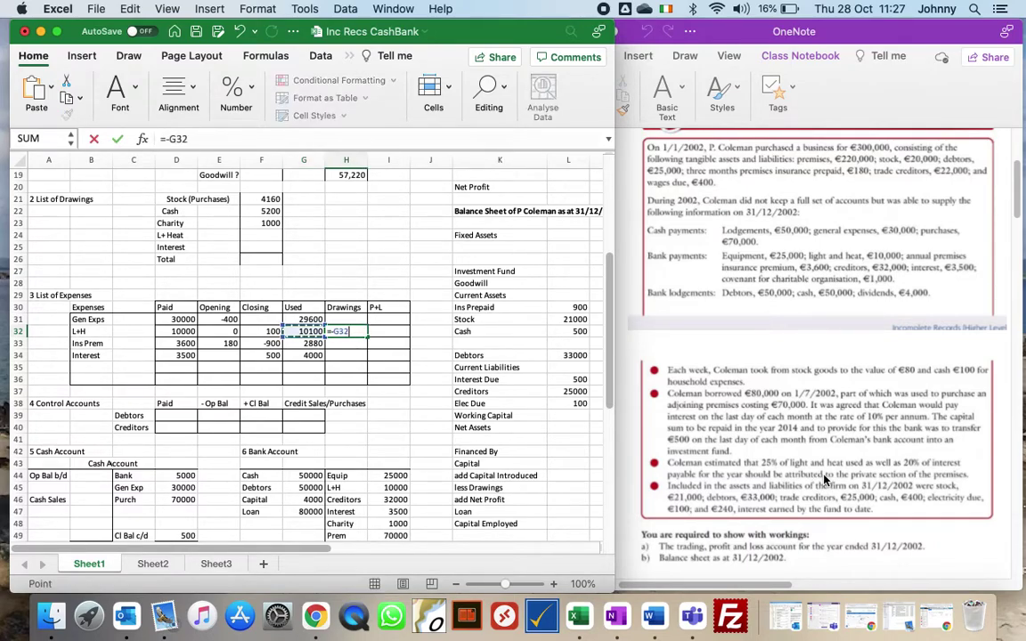
pyautogui.write('*')
pyautogui.write('0.25')
pyautogui.press('Return')
# Step: Calculate the P+L charge for L+H with the formula =G32+H32
pyautogui.press('Up')
pyautogui.press('Right')
pyautogui.write('=')
pyautogui.press('Left')
pyautogui.press('Left')
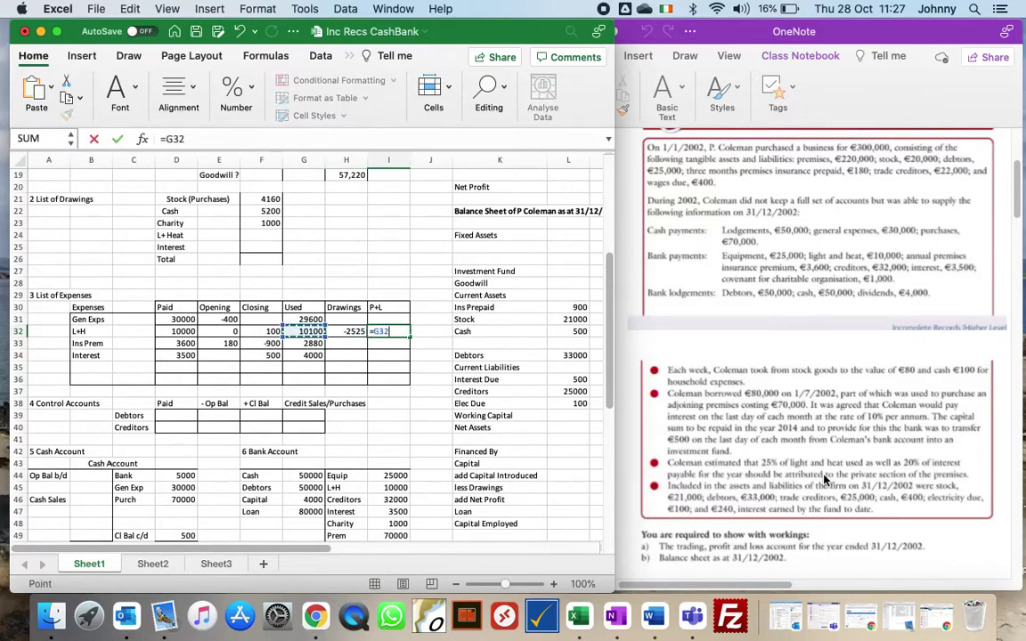
pyautogui.write('+')
pyautogui.press('Left')
pyautogui.press('Return')
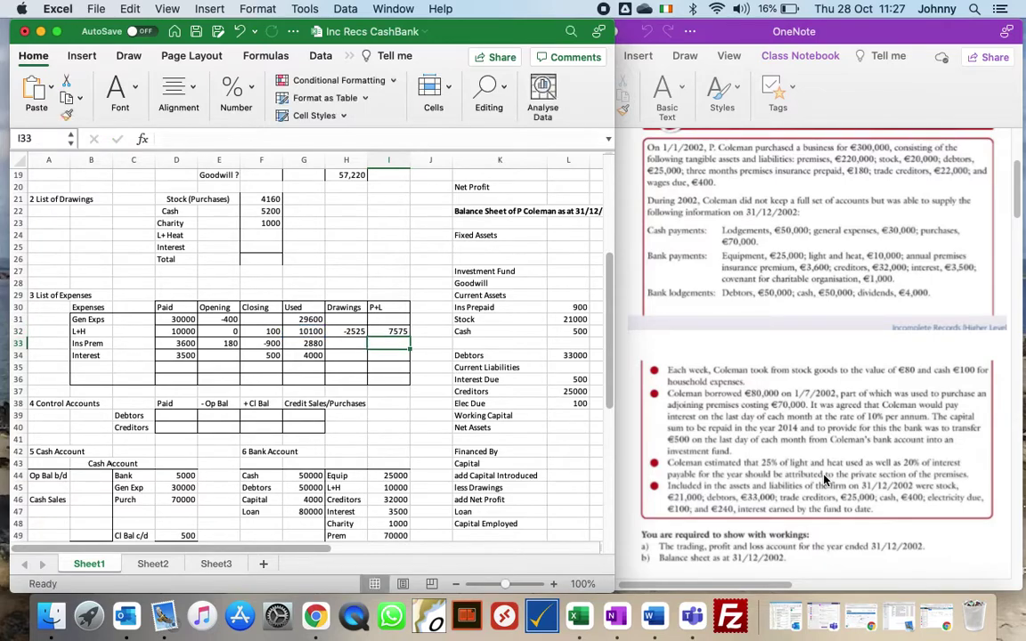
pyautogui.press('Up')
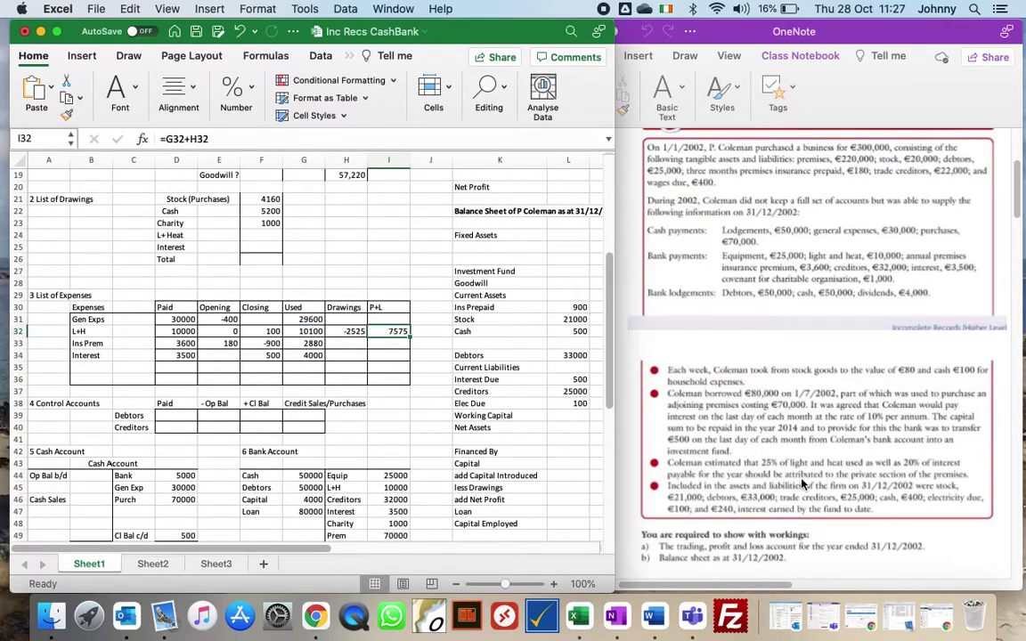
# Step: Fill in L+Heat in the List of Drawings as the negated L+H Drawings figure, =-H32
pyautogui.click(270, 239)
pyautogui.write('=-')
pyautogui.click(348, 332)
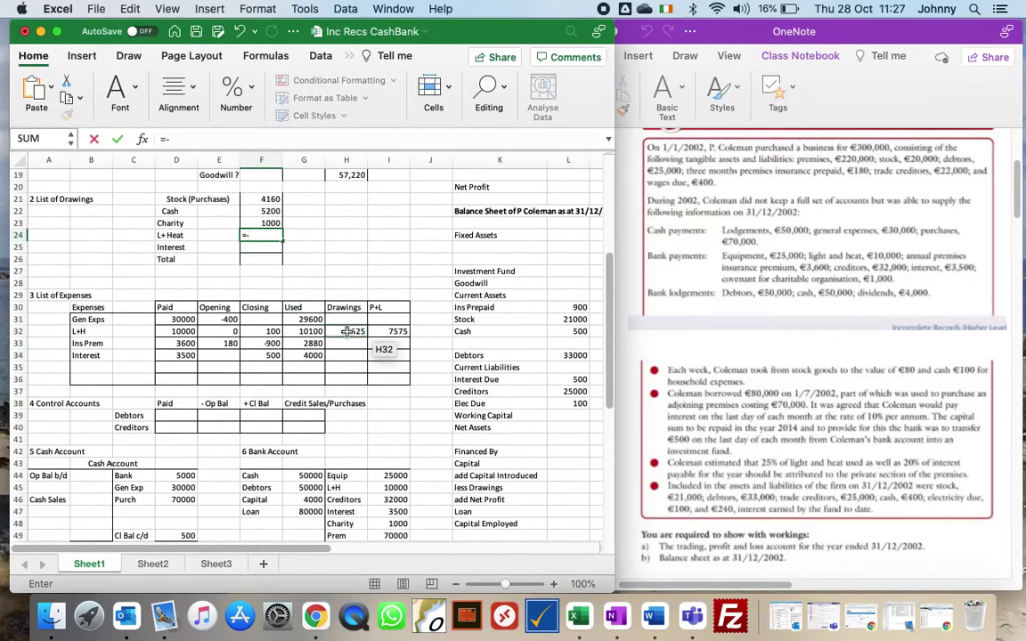
pyautogui.press('Return')
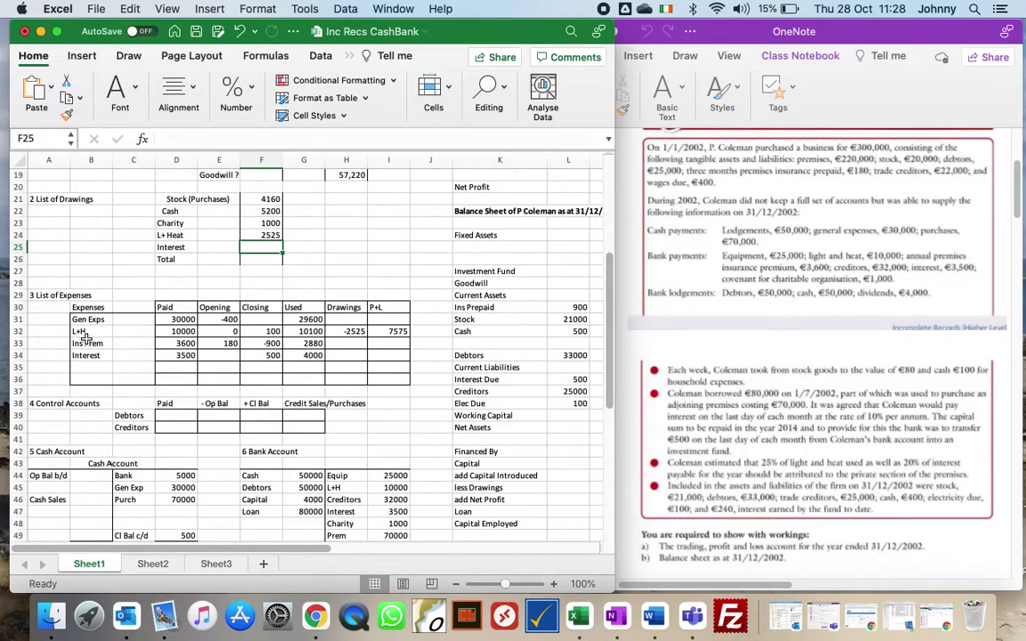
# Step: Calculate the Drawings share of Interest as minus 20% of its Used amount with =-G34*0.2
pyautogui.click(341, 354)
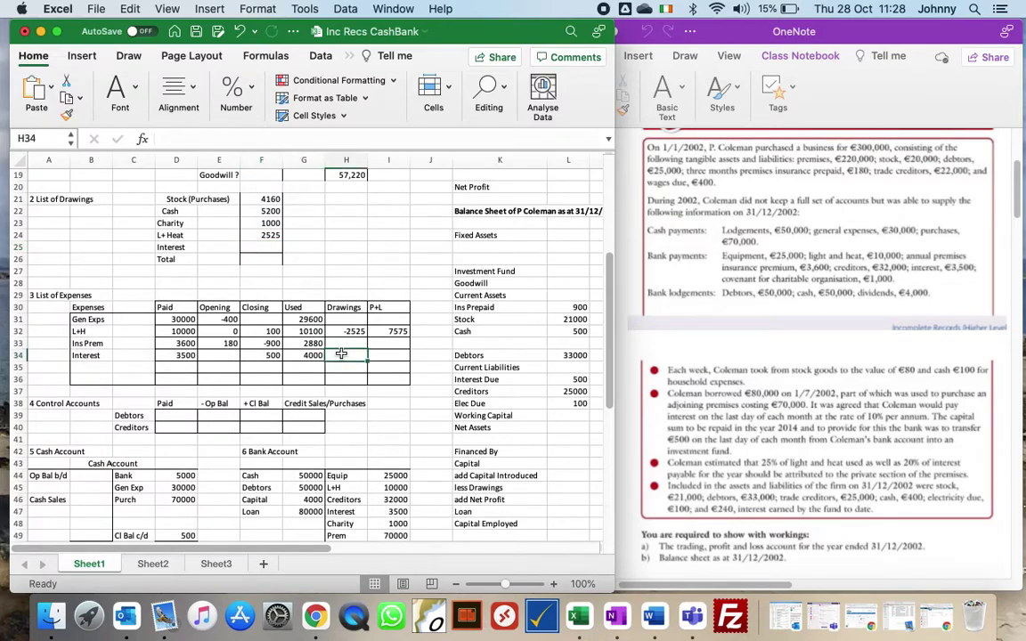
pyautogui.write('=-')
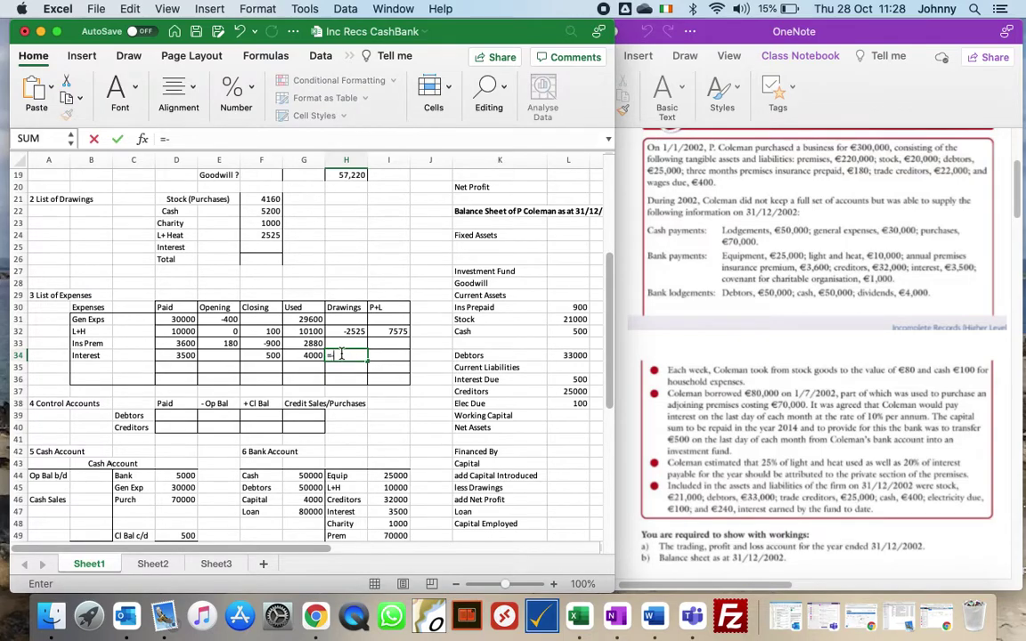
pyautogui.press('Left')
pyautogui.write('*')
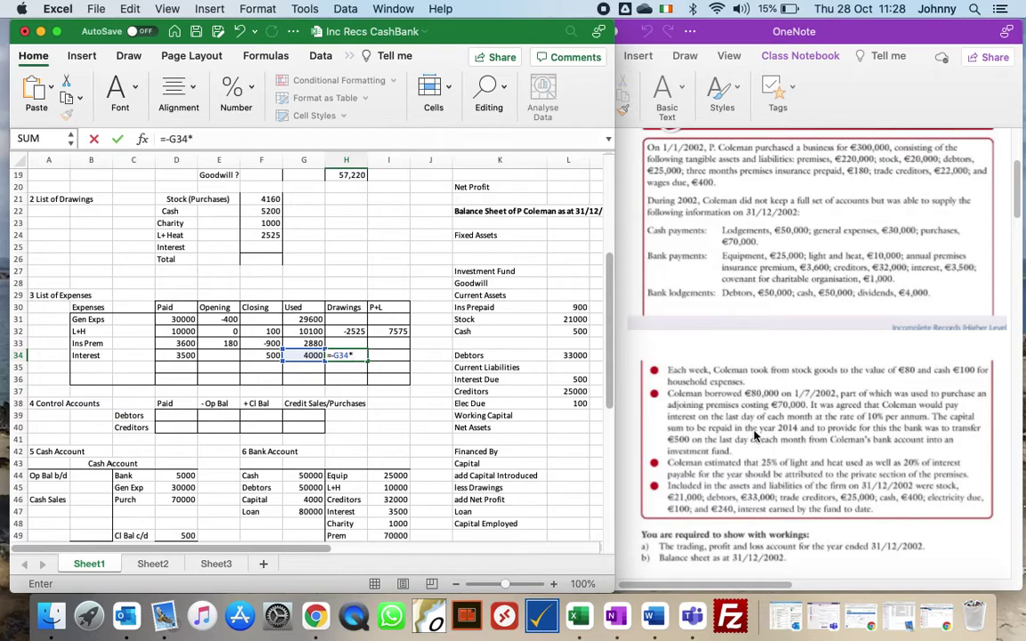
pyautogui.write('.2')
pyautogui.press('Return')
# Step: Calculate the P+L charge for Interest by adding its Used amount in G34 and Drawings amount in H34
pyautogui.press('Right')
pyautogui.hotkey('shift', 'Up')
pyautogui.press('Up')
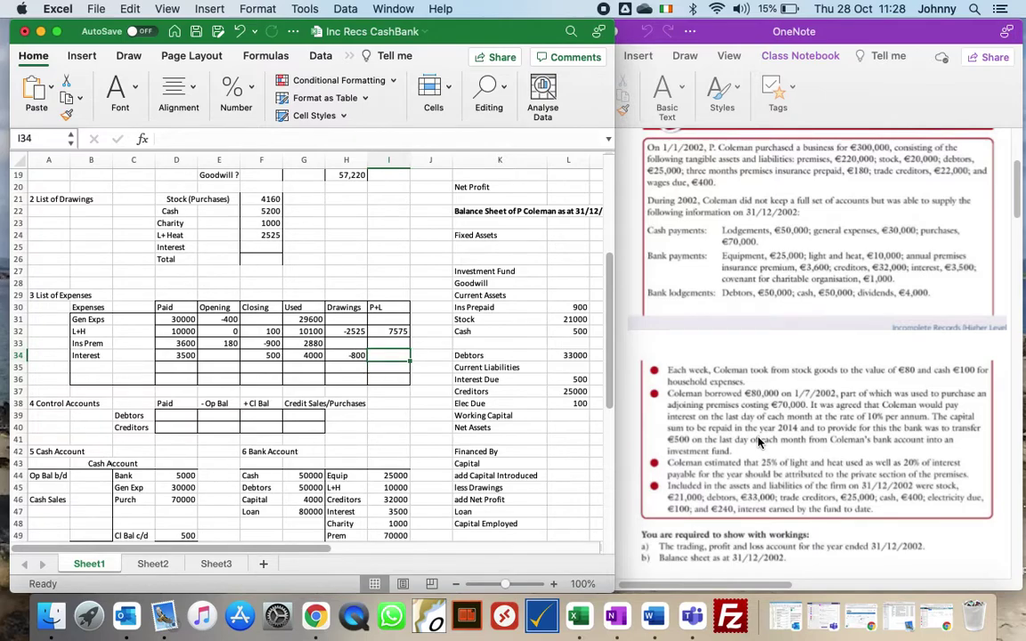
pyautogui.write('=')
pyautogui.press('Left')
pyautogui.press('Left')
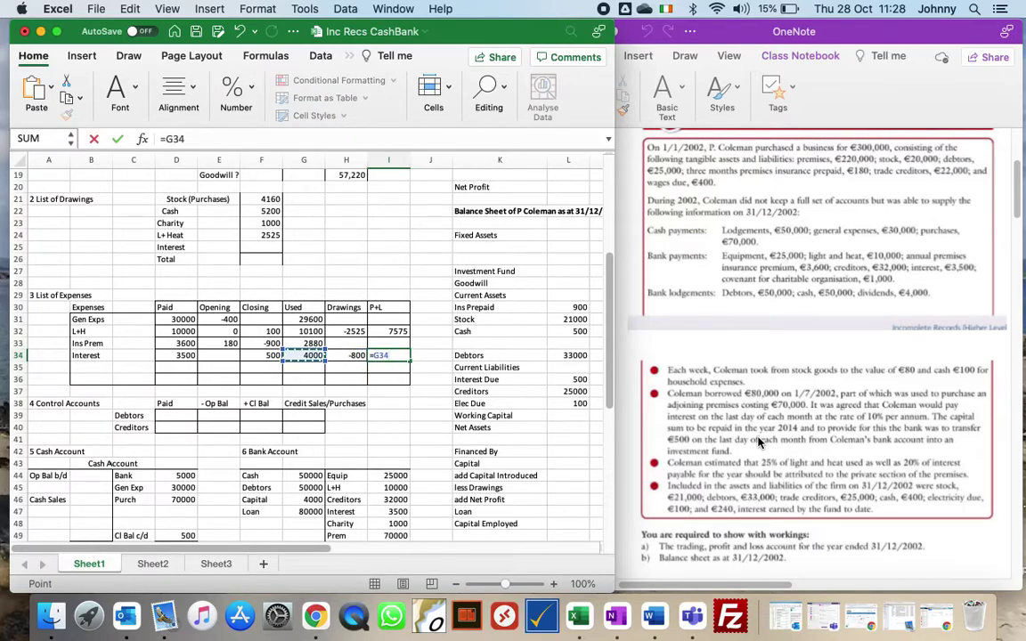
pyautogui.write('+')
pyautogui.press('Left')
pyautogui.press('Return')
pyautogui.press('Up')
pyautogui.press('Left')
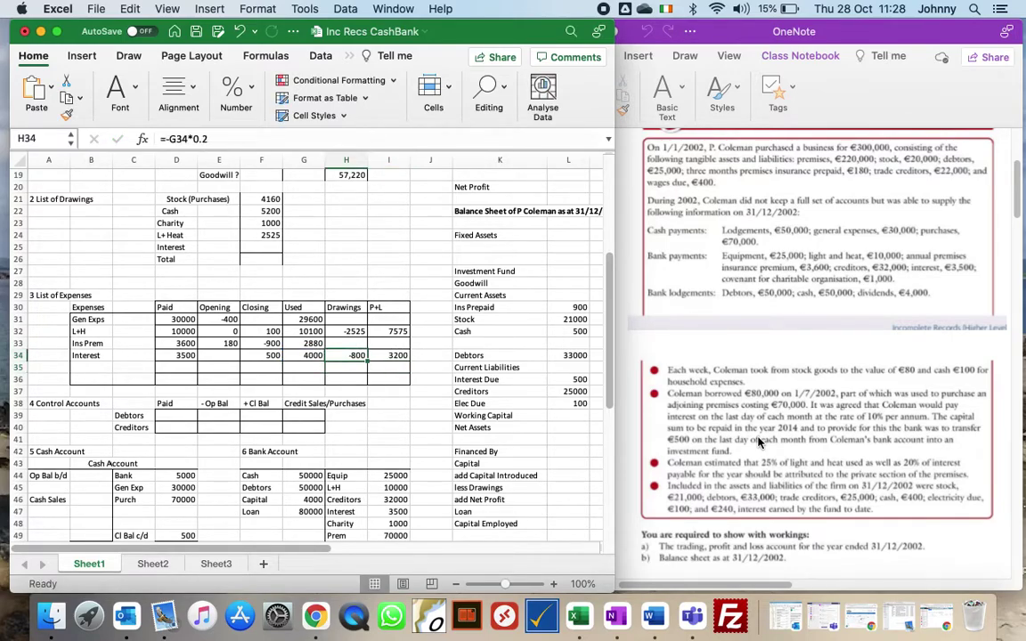
# Step: Fill in Interest in the List of Drawings as the negated Interest Drawings figure, =-H34
pyautogui.click(270, 244)
pyautogui.write('=-')
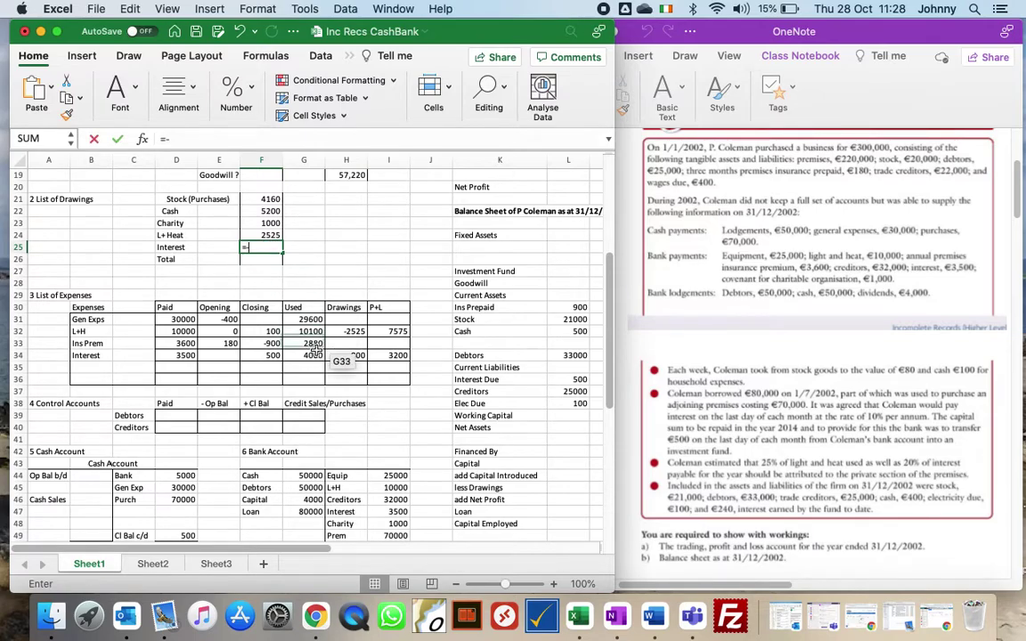
pyautogui.click(347, 356)
pyautogui.press('Return')
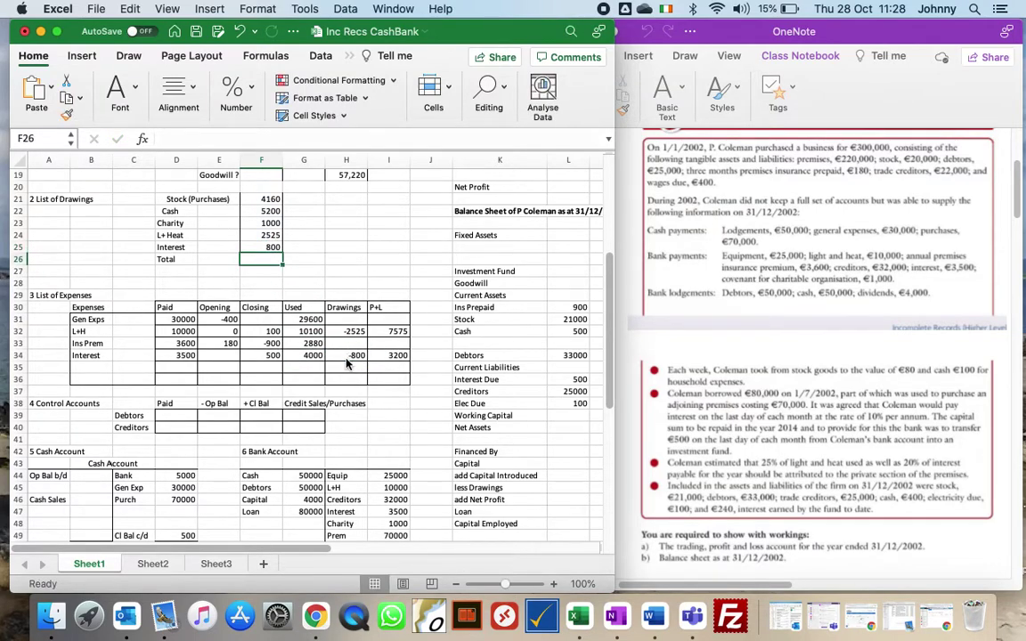
# Step: Total the List of Drawings in F26 by summing F21:F25
pyautogui.write('=sum(')
pyautogui.press('Up')
pyautogui.press('Up')
pyautogui.press('Up')
pyautogui.press('Up')
pyautogui.press('Up')
pyautogui.write(':')
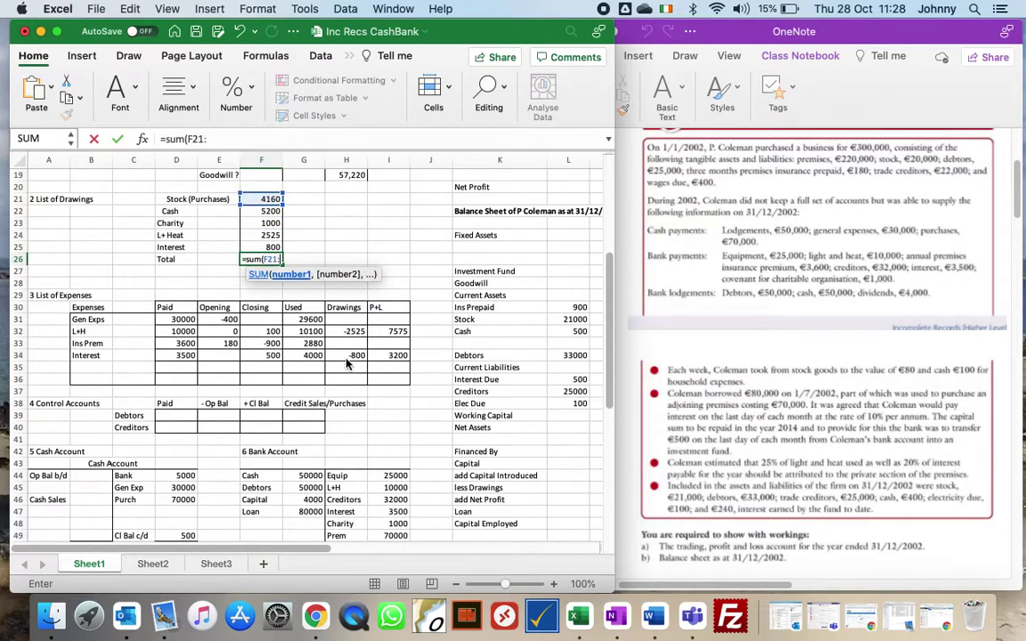
pyautogui.press('Down')
pyautogui.press('Down')
pyautogui.press('Down')
pyautogui.press('Down')
pyautogui.write(')')
pyautogui.press('Return')
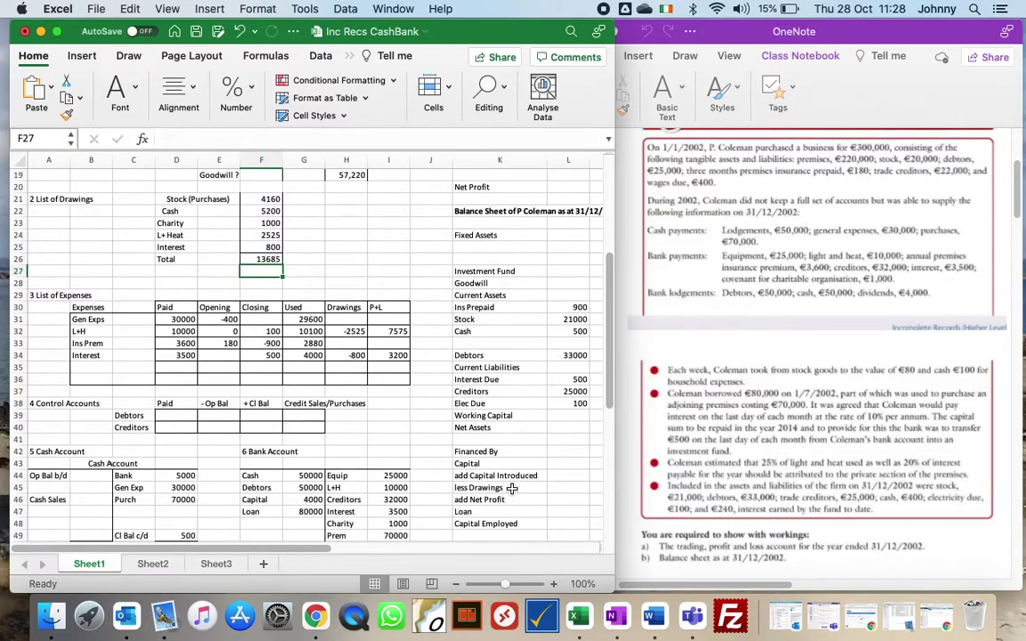
# Step: Enter less Drawings in the balance sheet's Financed By section, M45, as the negated drawings total with =-F26
pyautogui.click(522, 450)
pyautogui.hscroll(2, 582, 493)
pyautogui.click(582, 493)
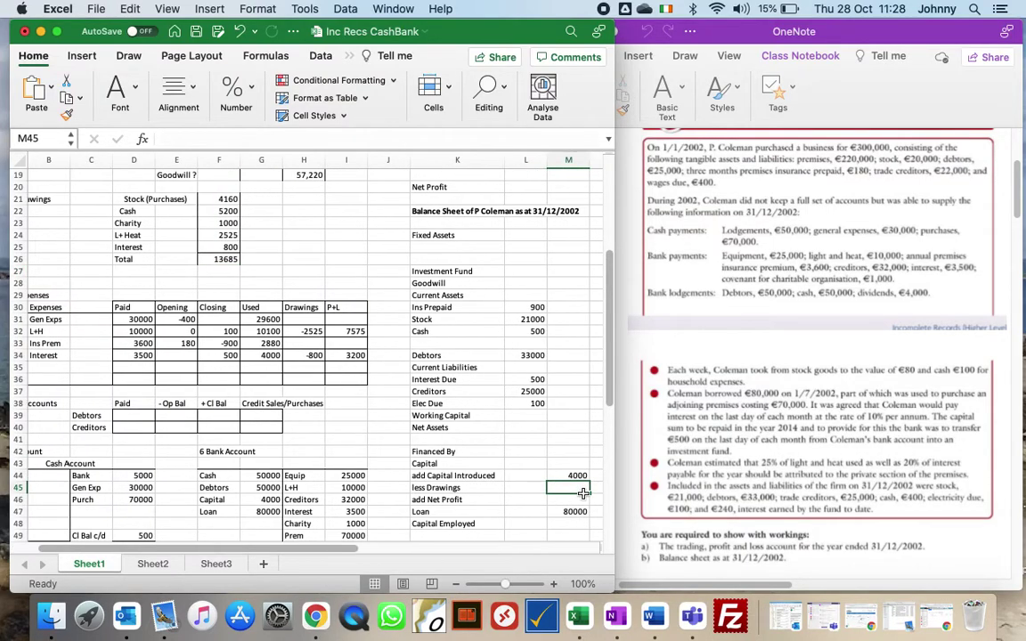
pyautogui.write('=-')
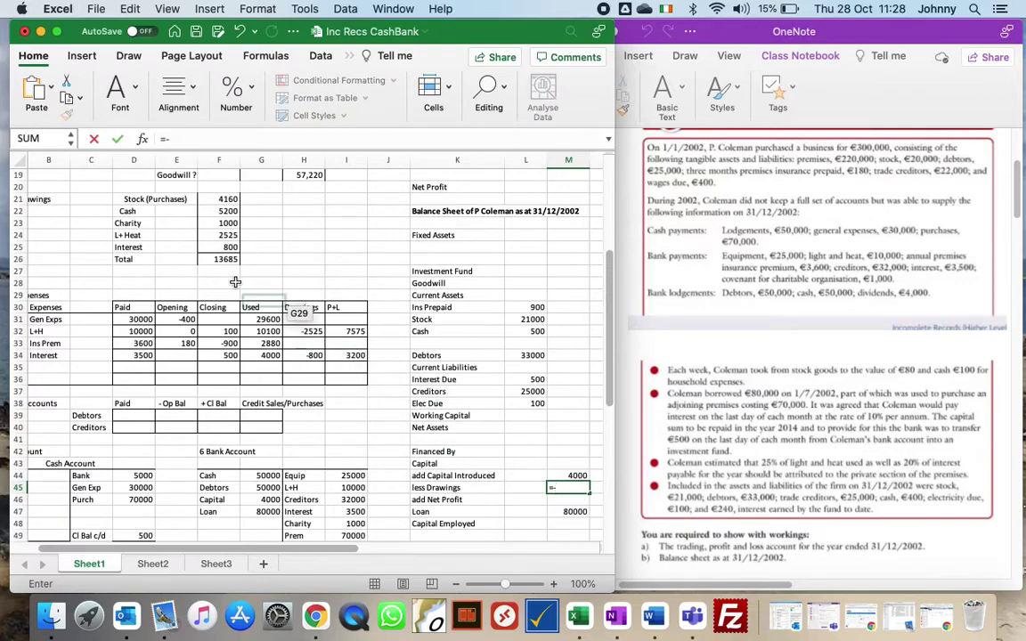
pyautogui.click(220, 260)
pyautogui.press('Return')
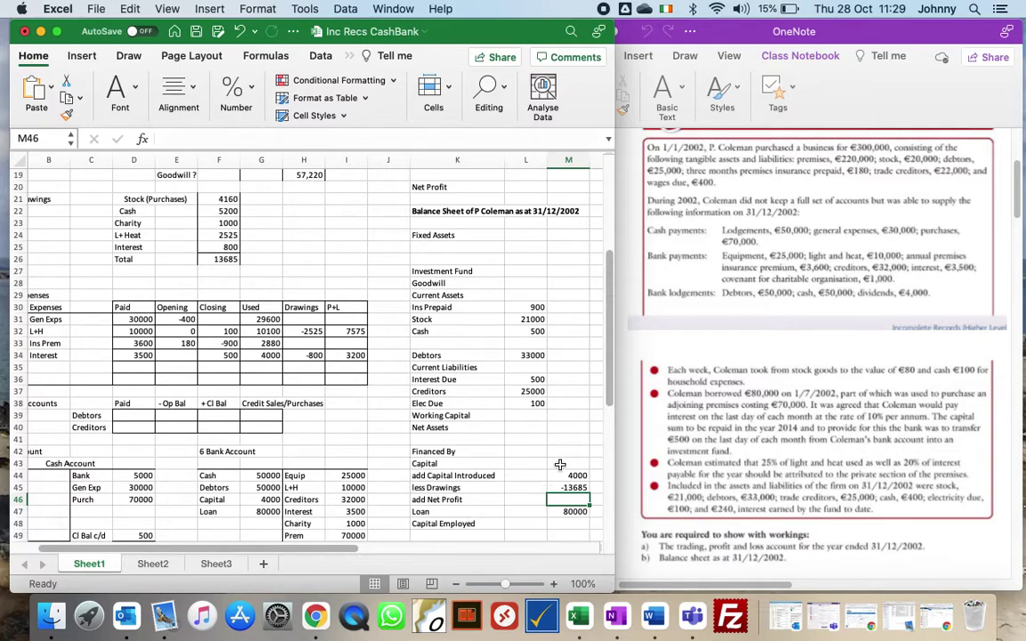
pyautogui.click(142, 475)
pyautogui.press('Left')
pyautogui.press('Left')
pyautogui.press('Left')
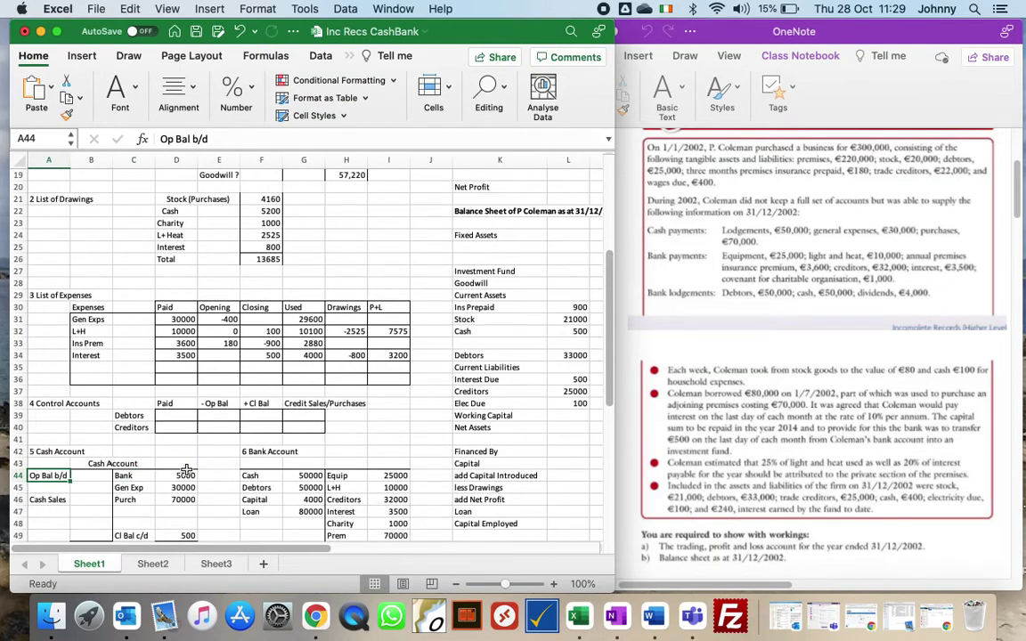
pyautogui.press('Up')
pyautogui.press('Up')
pyautogui.press('Up')
pyautogui.press('Up')
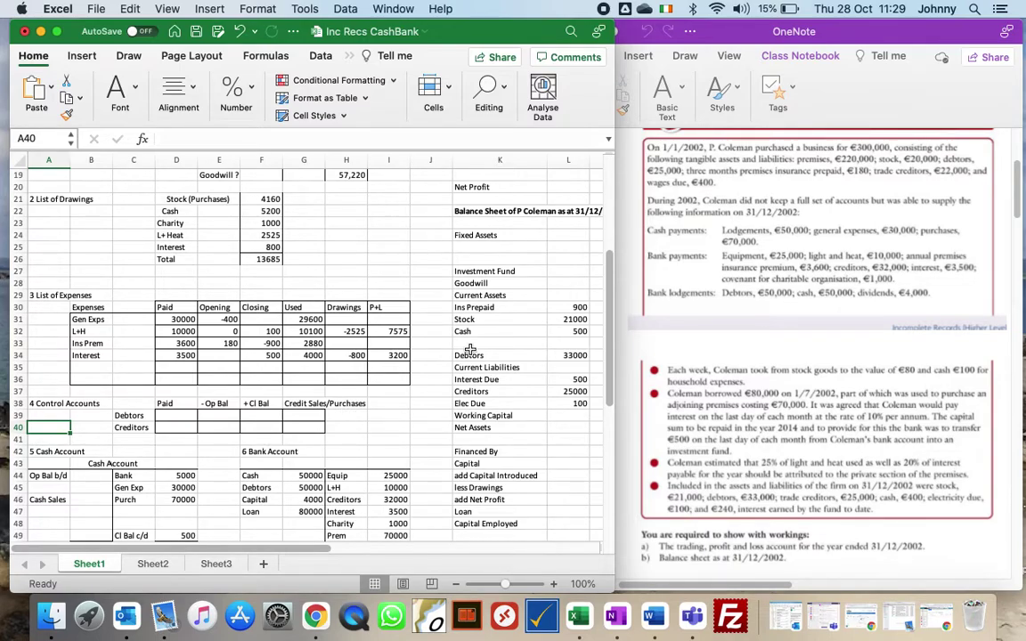
# Step: Enter 300,000 as Capital in M43 of the balance sheet's Financed By section
pyautogui.scroll(6, 610, 316)
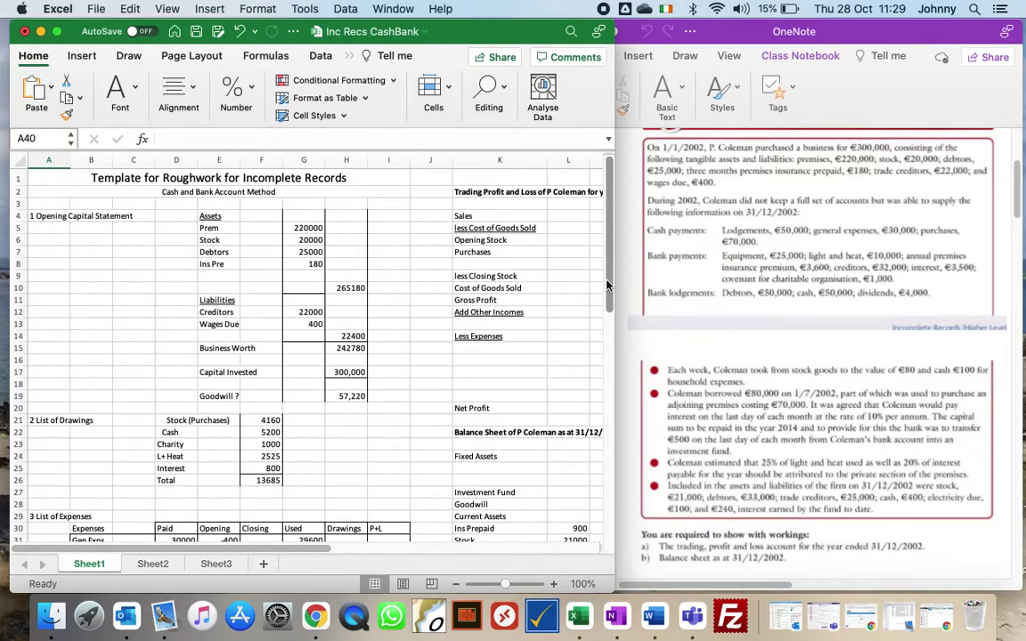
pyautogui.moveTo(607, 286); pyautogui.dragTo(607, 383)
pyautogui.scroll(-2, 606, 383)
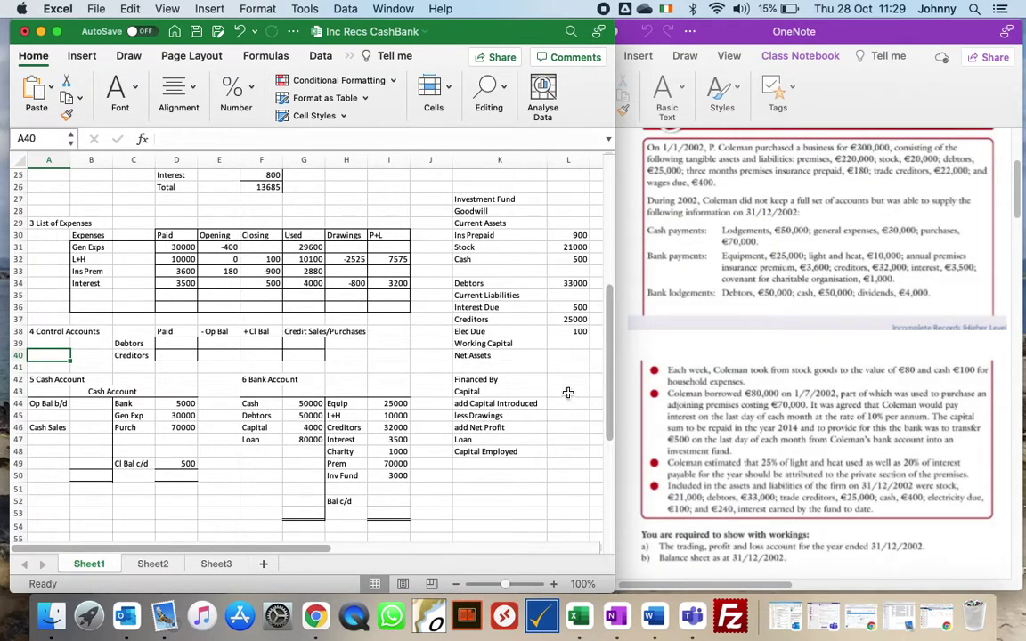
pyautogui.click(568, 391)
pyautogui.write('300,000')
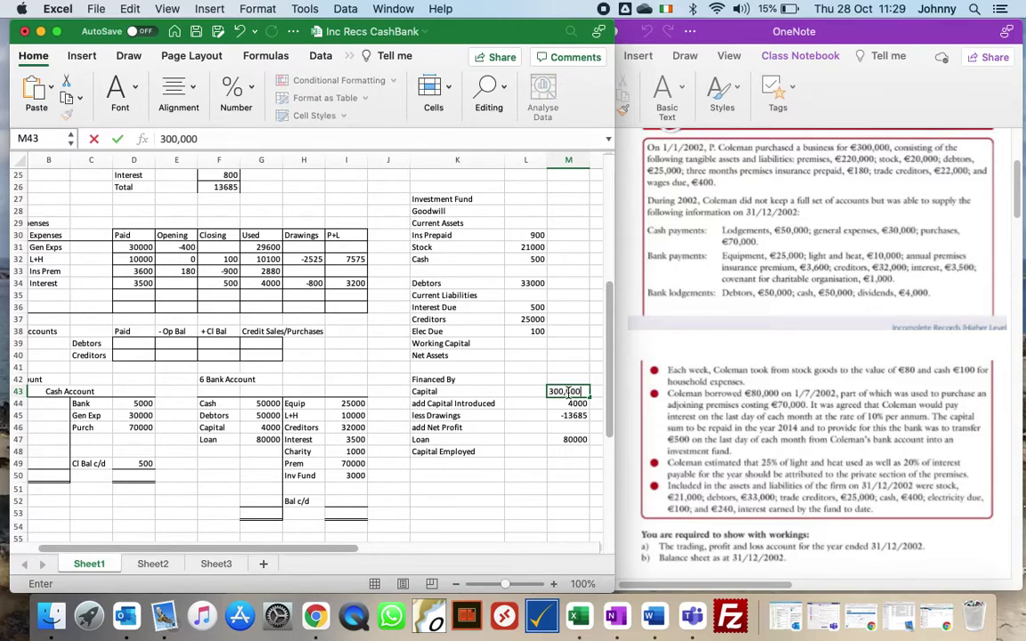
pyautogui.press('Return')
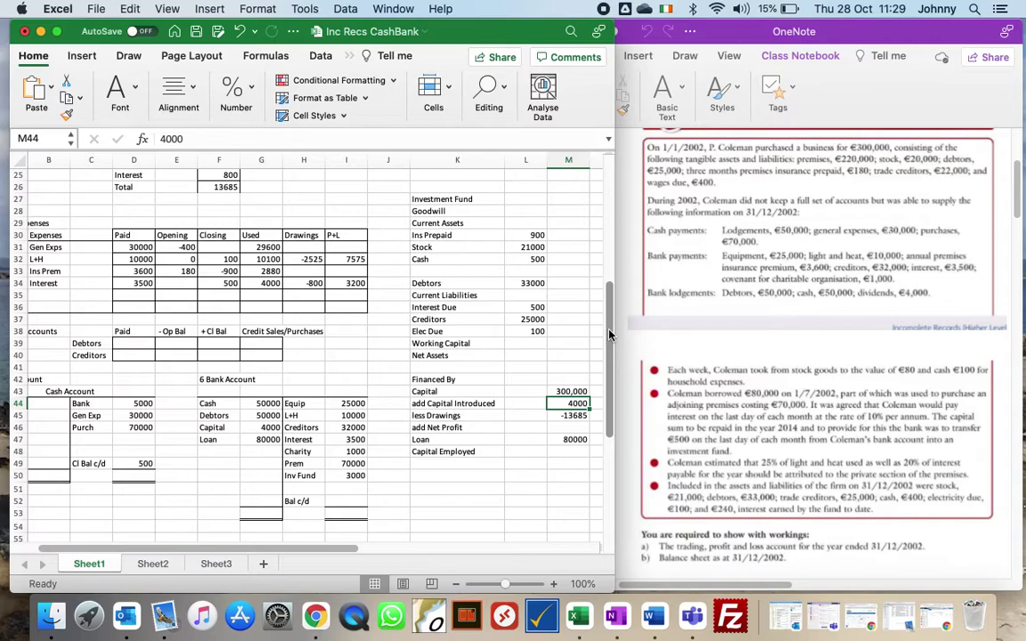
# Step: Add Premises under Fixed Assets in row 25 of the balance sheet with the value 290,000 in column N
pyautogui.scroll(3, 609, 334)
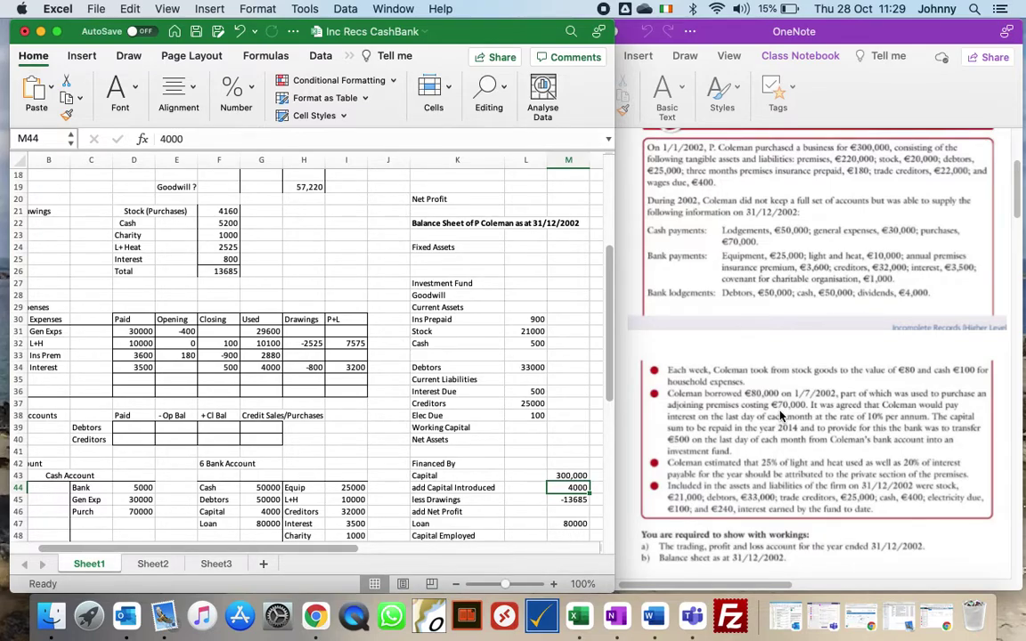
pyautogui.click(417, 259)
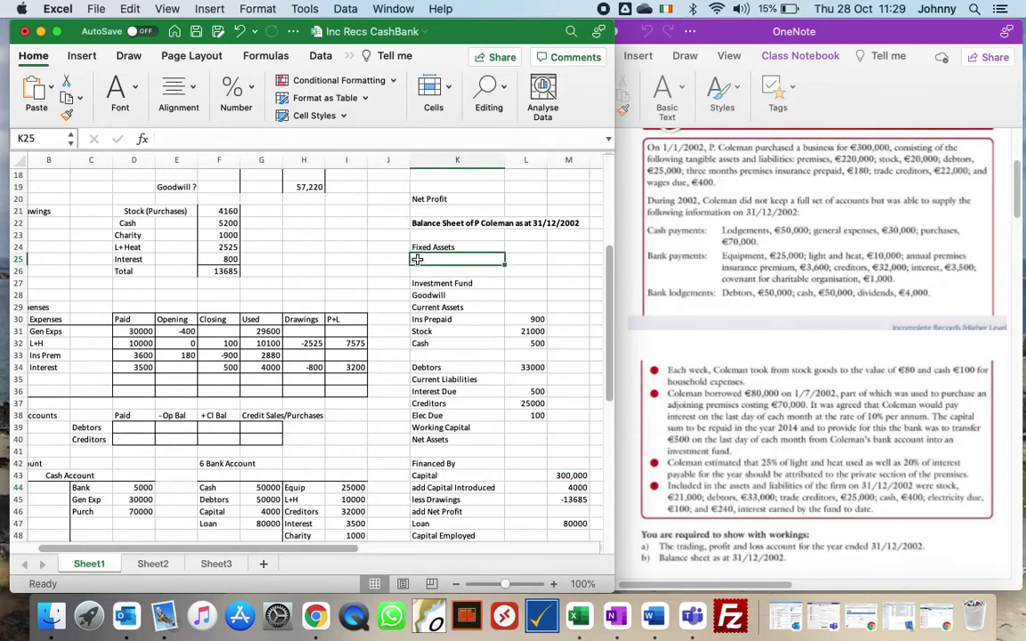
pyautogui.write('Premi')
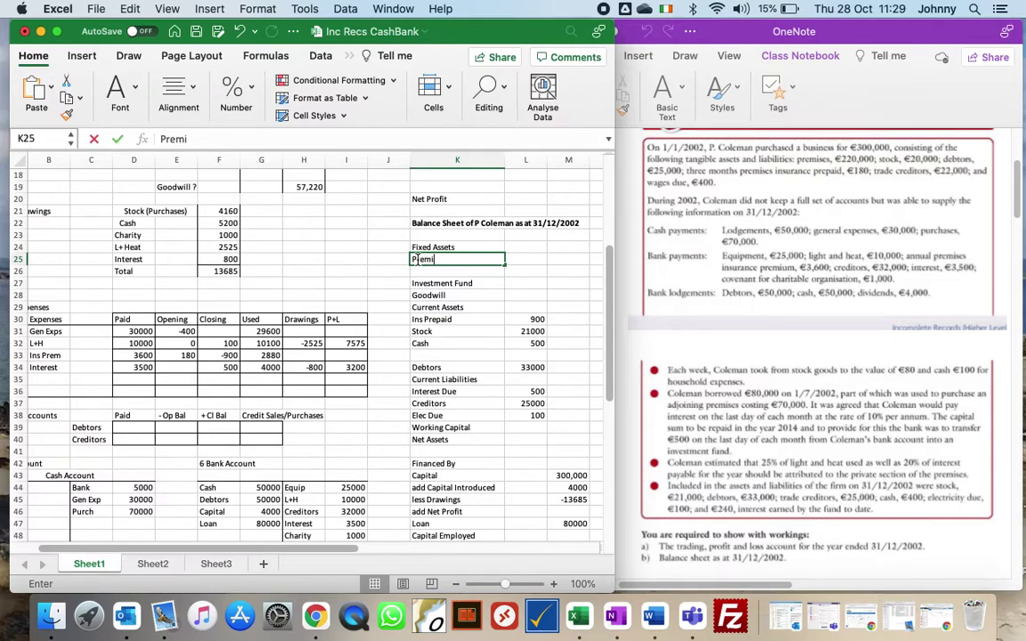
pyautogui.write('ses')
pyautogui.press('Tab')
pyautogui.press('Tab')
pyautogui.press('Tab')
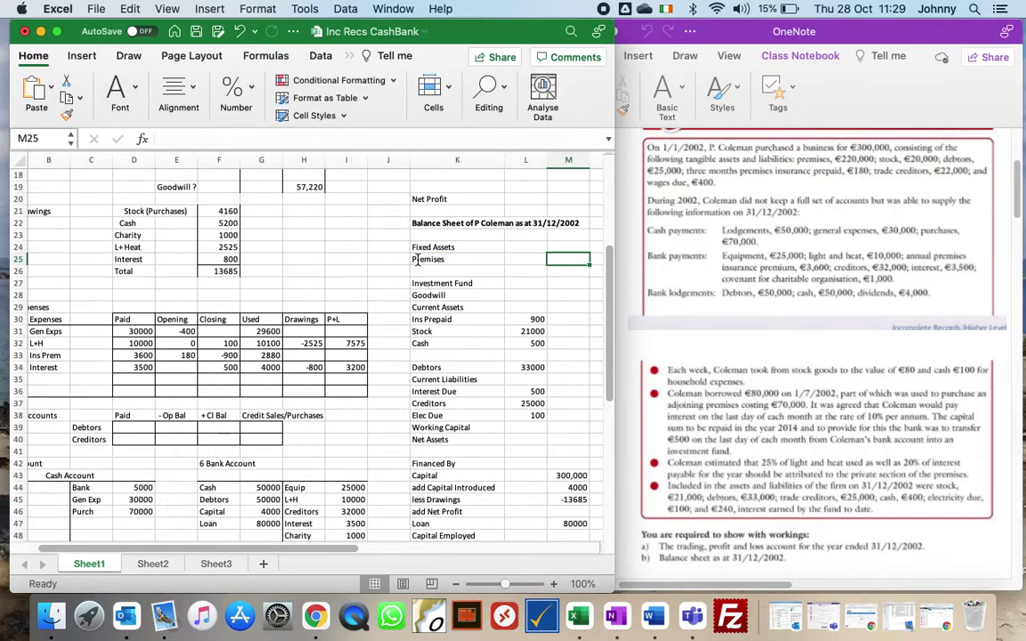
pyautogui.write('290,000')
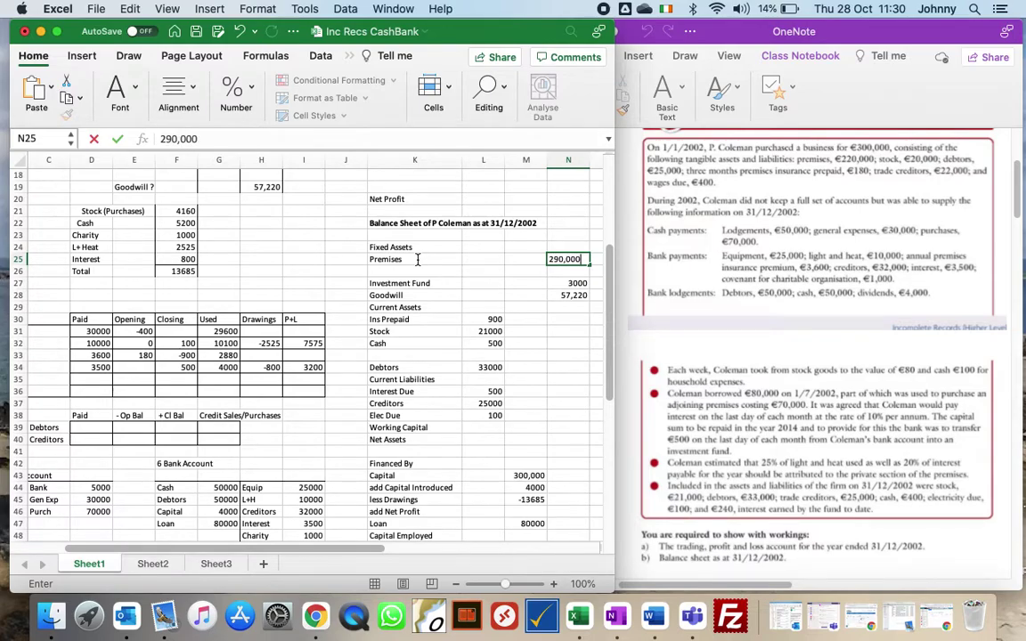
pyautogui.press('Return')
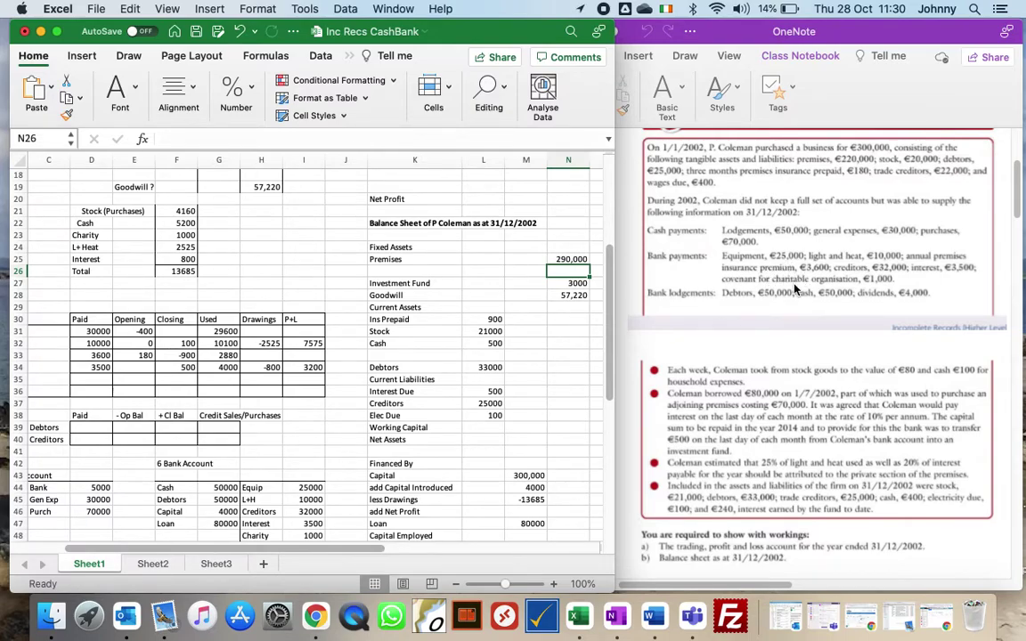
# Step: Add Equipment below Premises in the Fixed Assets with the value 25000 in column N
pyautogui.click(390, 269)
pyautogui.write('Equipment')
pyautogui.press('Tab')
pyautogui.press('Tab')
pyautogui.press('Tab')
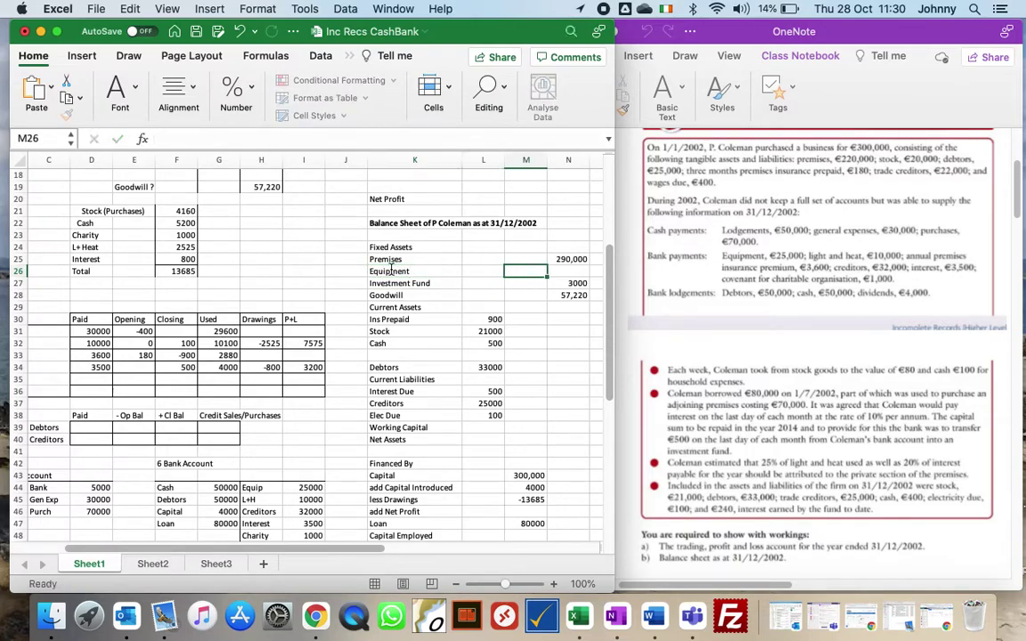
pyautogui.write('25000')
pyautogui.press('Return')
pyautogui.press('Return')
pyautogui.press('Return')
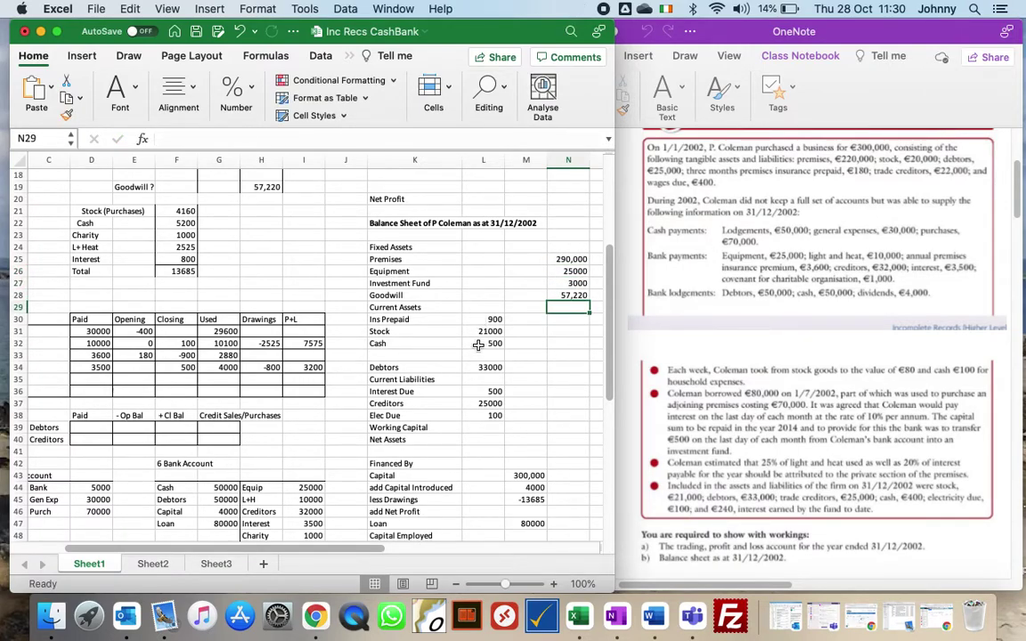
# Step: Label the empty Current Assets row between Cash and Debtors as Bank
pyautogui.click(380, 356)
pyautogui.write('Bank')
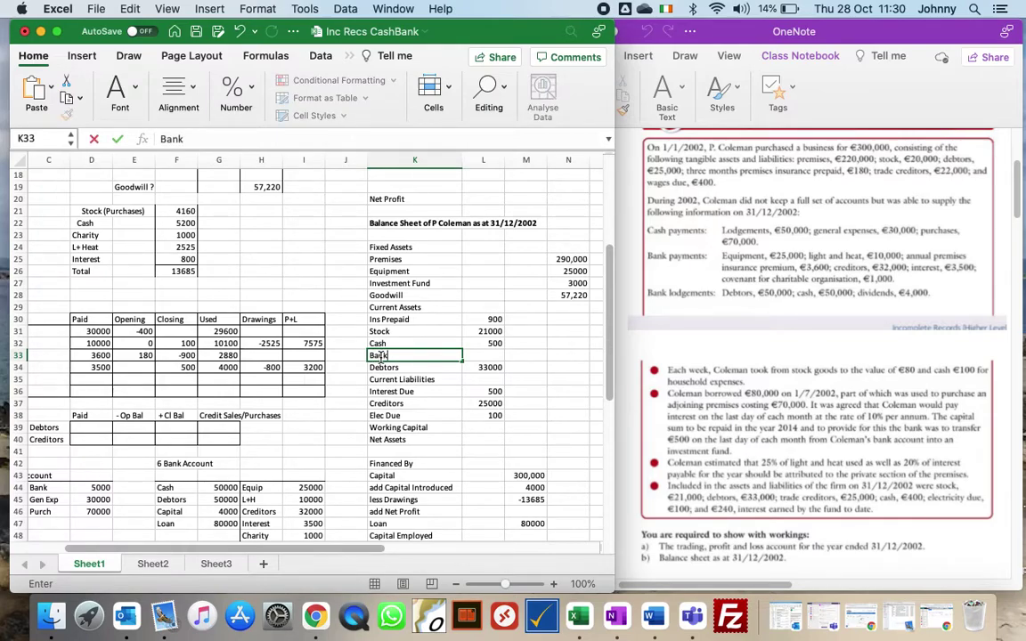
pyautogui.press('Return')
# Step: Total the Current Liabilities in M38 by summing L36:L38
pyautogui.press('Return')
pyautogui.press('Return')
pyautogui.press('Return')
pyautogui.press('Return')
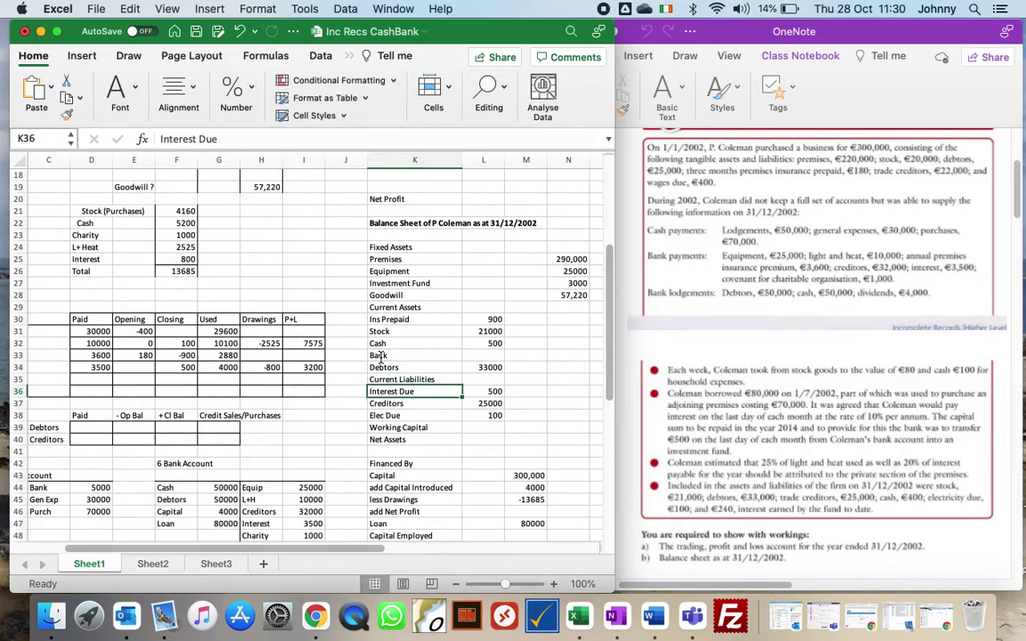
pyautogui.press('Right')
pyautogui.press('Right')
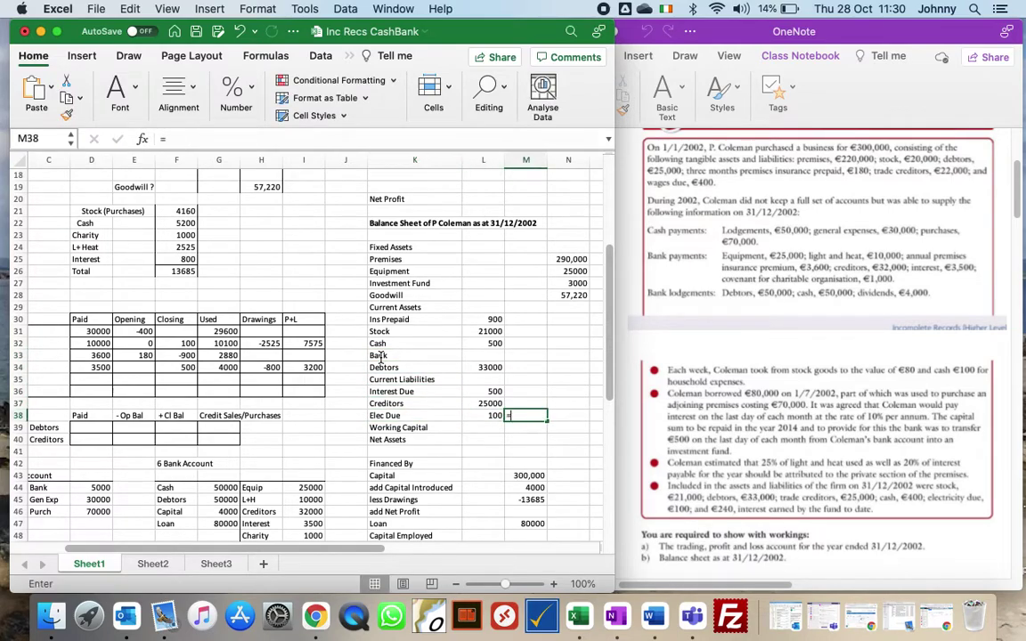
pyautogui.write('=sum(')
pyautogui.press('Left')
pyautogui.press('Up')
pyautogui.press('Up')
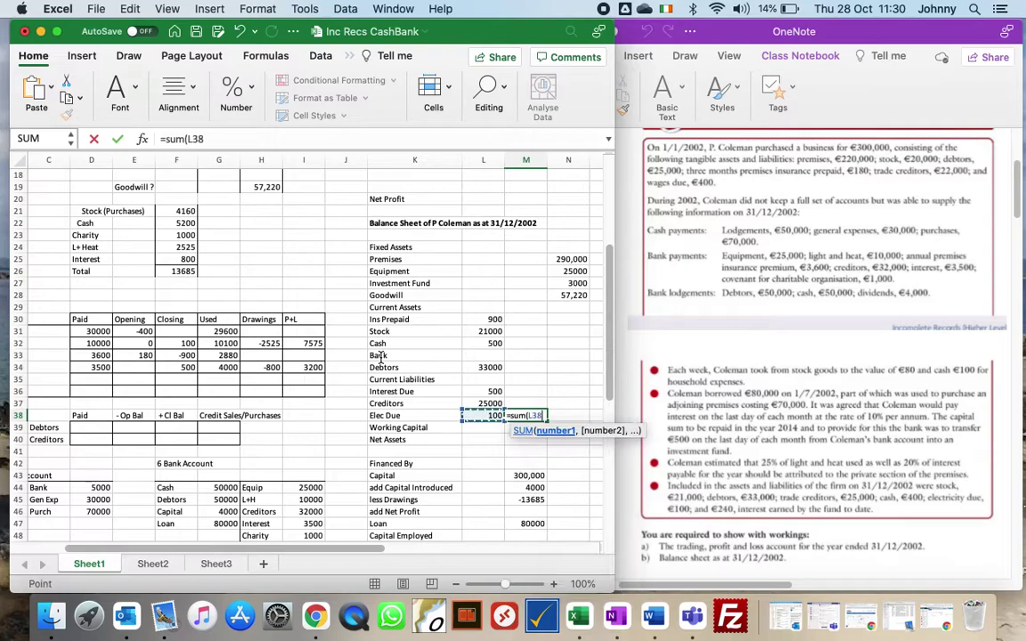
pyautogui.hotkey('shift', 'Down')
pyautogui.hotkey('shift', 'Down')
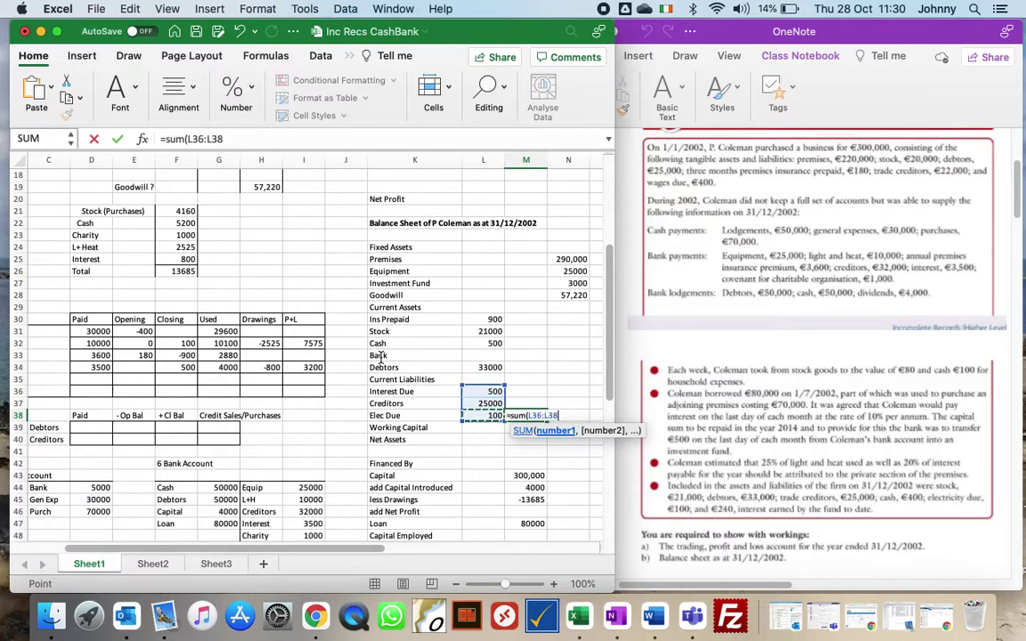
pyautogui.press('Return')
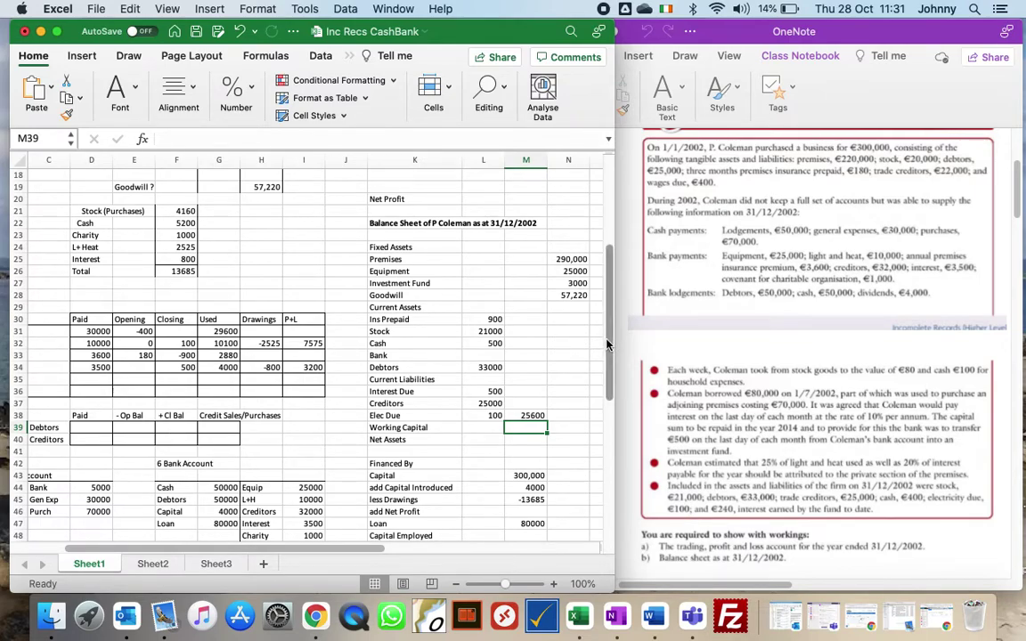
# Step: Total the receipts side of the Bank Account in G53 with =SUM(G44:G52)
pyautogui.moveTo(607, 342); pyautogui.dragTo(618, 400)
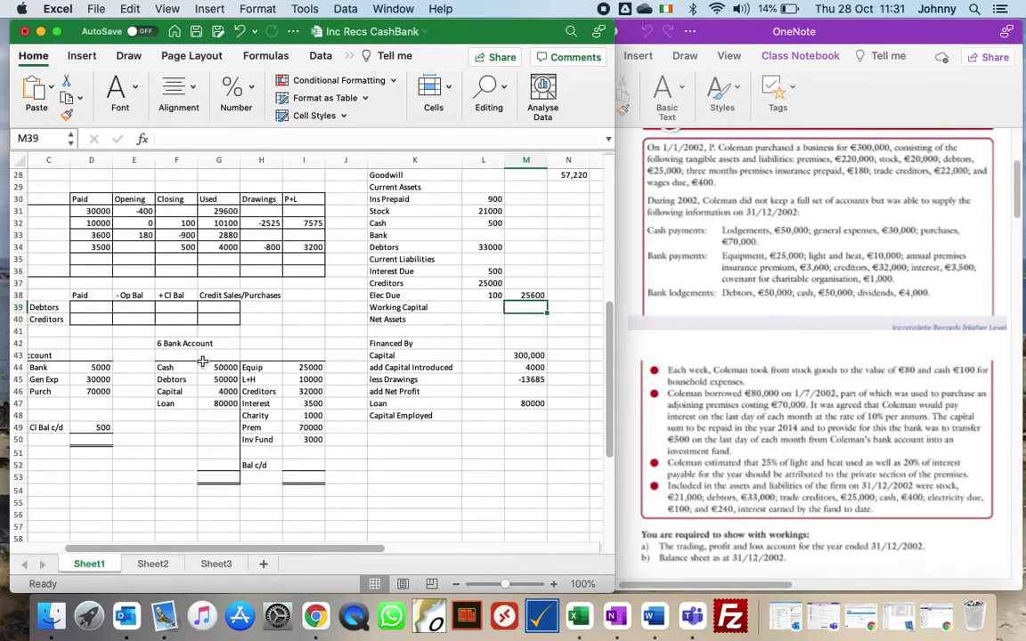
pyautogui.click(208, 474)
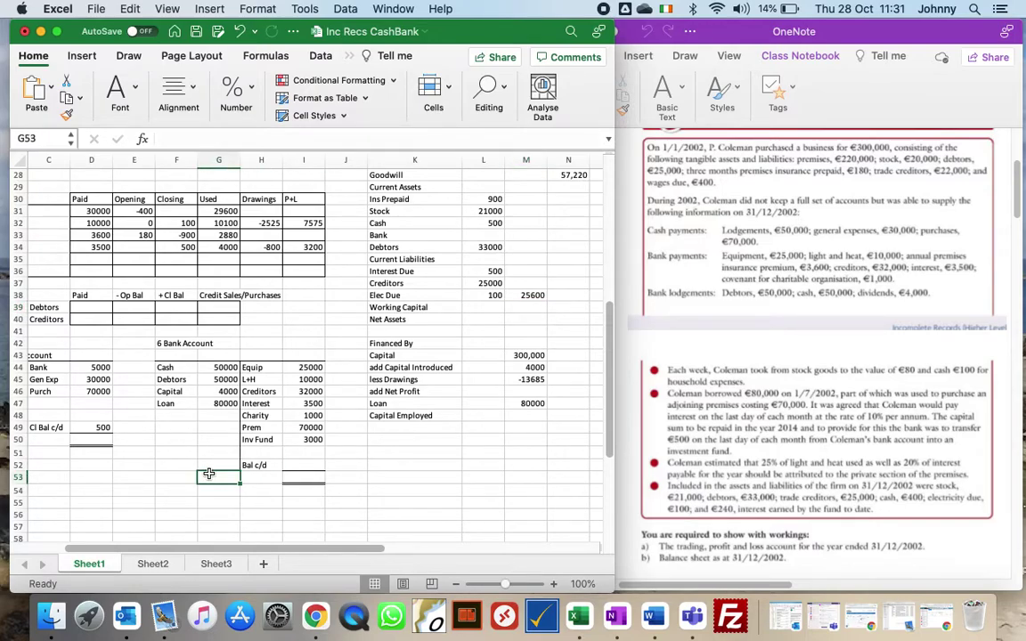
pyautogui.write('=s')
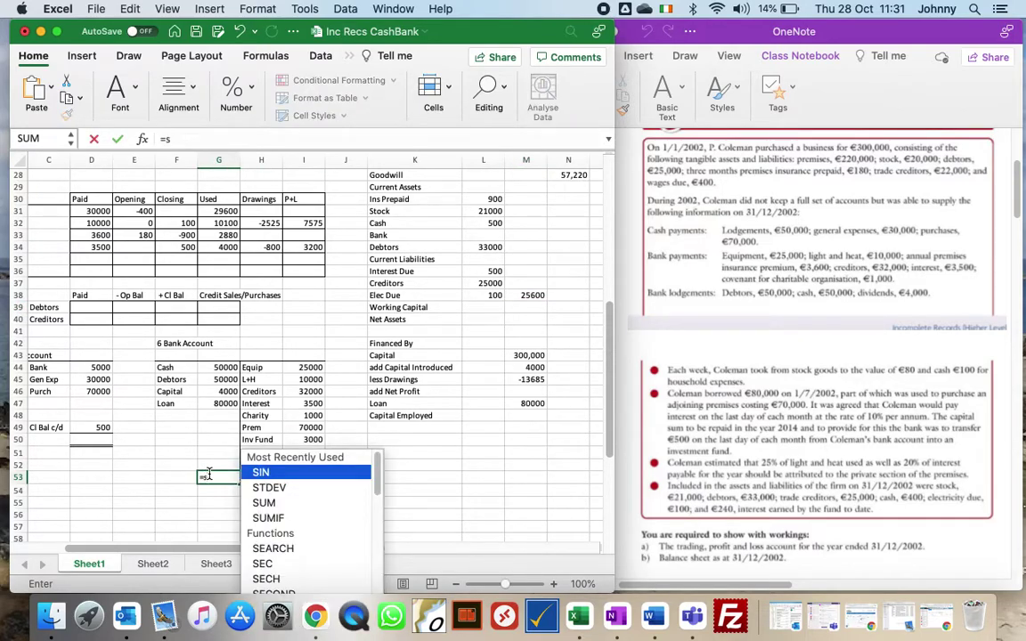
pyautogui.write('um(')
pyautogui.press('Up')
pyautogui.press('Up')
pyautogui.press('Up')
pyautogui.press('Up')
pyautogui.press('Up')
pyautogui.press('Up')
pyautogui.press('Up')
pyautogui.press('Up')
pyautogui.press('Up')
pyautogui.write(':')
pyautogui.press('Up')
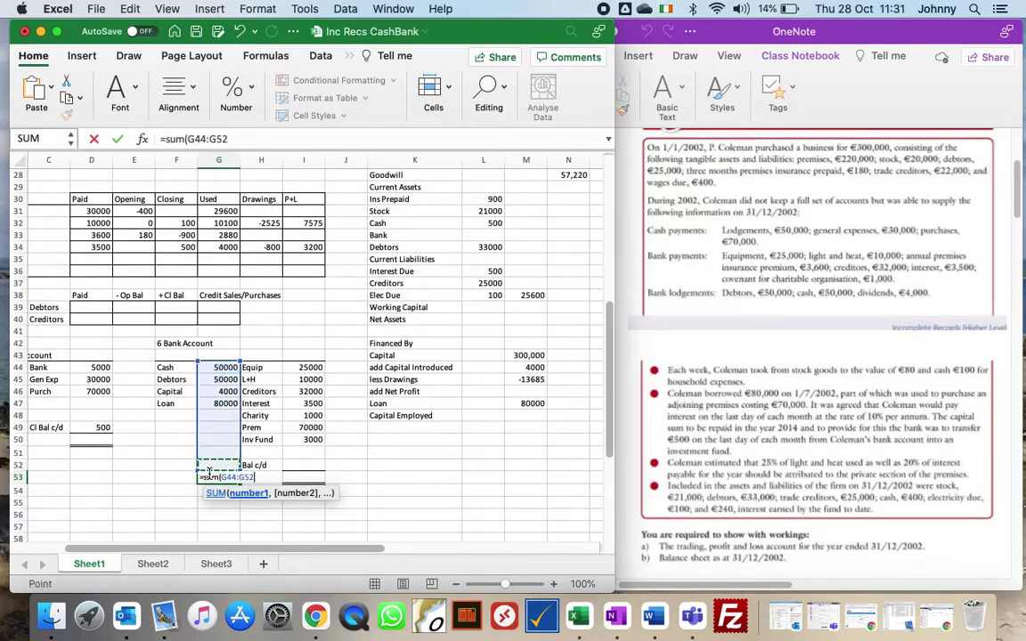
pyautogui.press('Return')
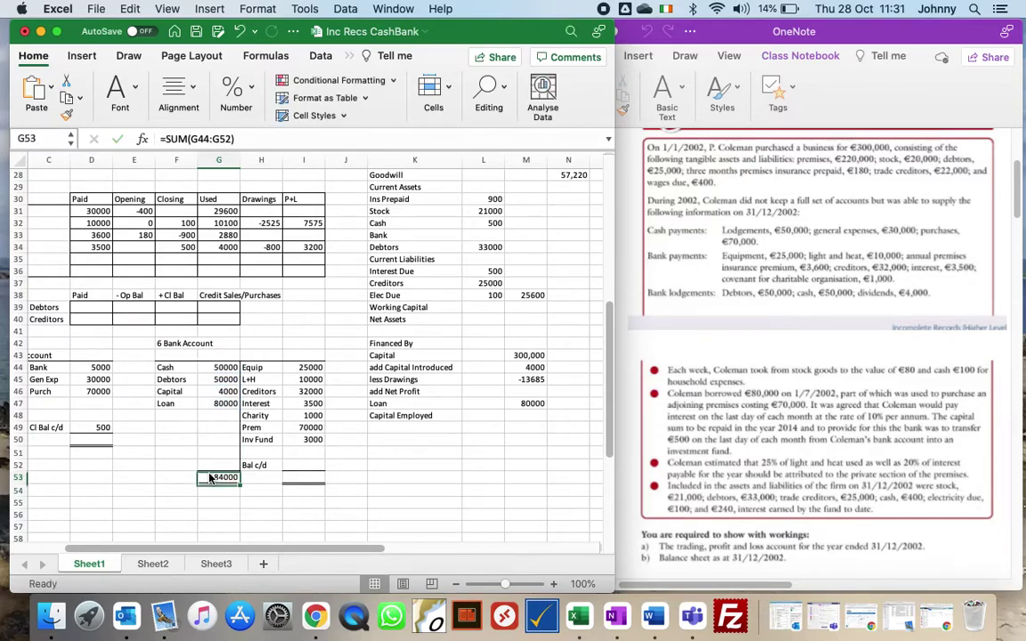
# Step: Copy the receipts total formula from G53 to I53 to sum the payments side of the Bank Account
pyautogui.press('super+c')
pyautogui.press('Right')
pyautogui.press('Right')
pyautogui.press('super+v')
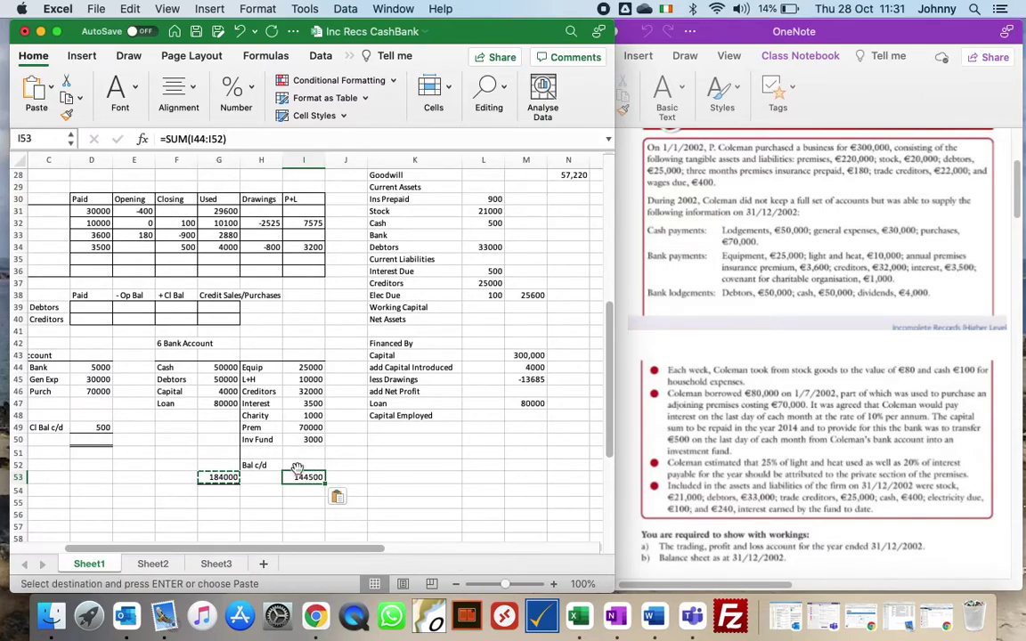
# Step: Add the label Bal B/d in F55 below the Bank Account totals
pyautogui.click(167, 504)
pyautogui.write('Bal B')
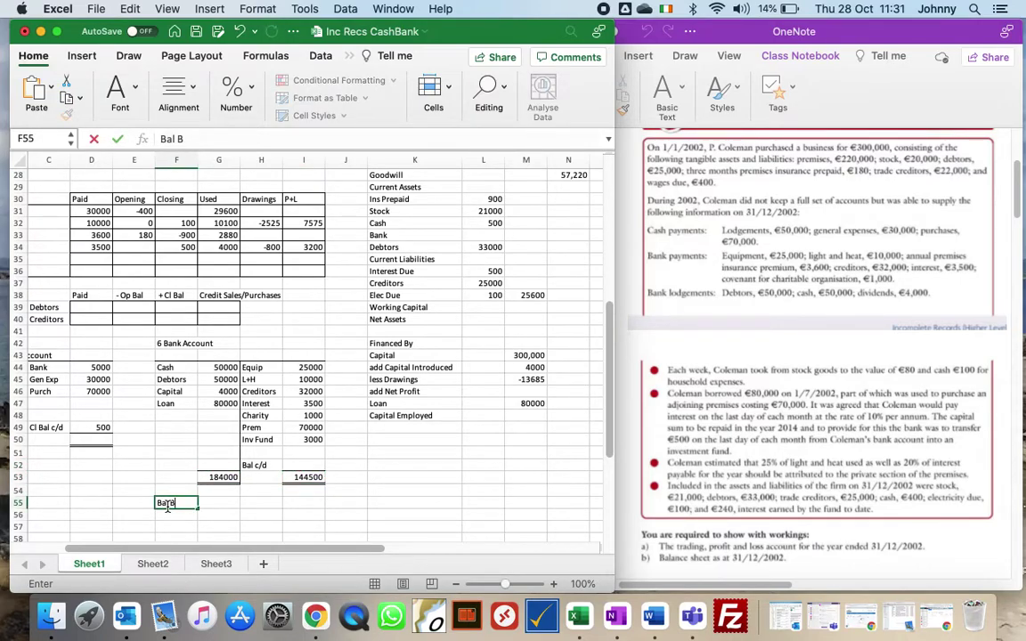
pyautogui.write('/d')
pyautogui.press('Return')
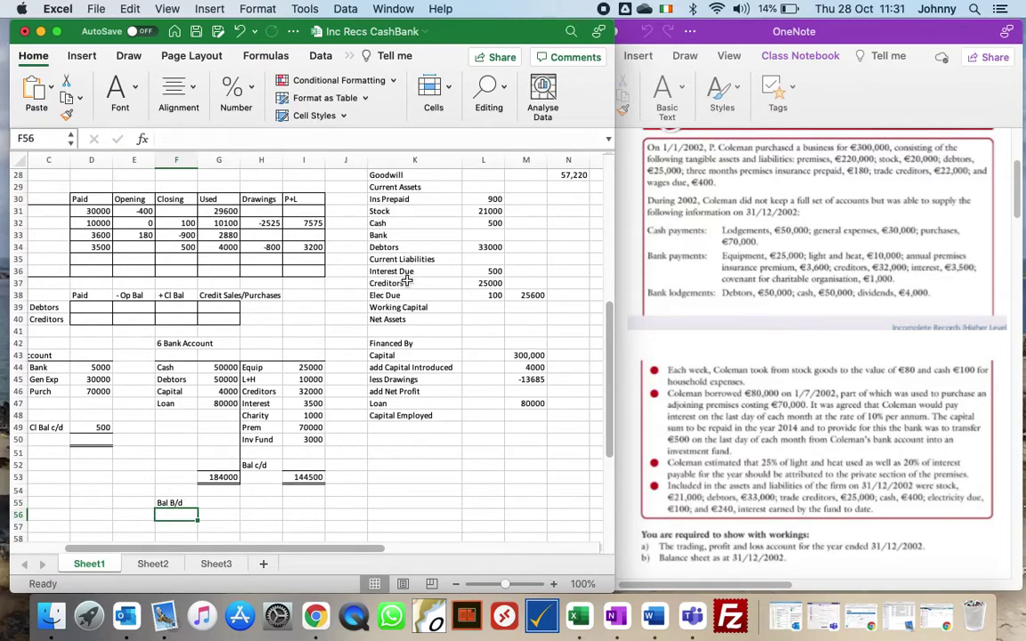
# Step: Replace the payments total of the Bank Account in I53 with =G53 to match the receipts total
pyautogui.press('Up')
pyautogui.press('Up')
pyautogui.press('Up')
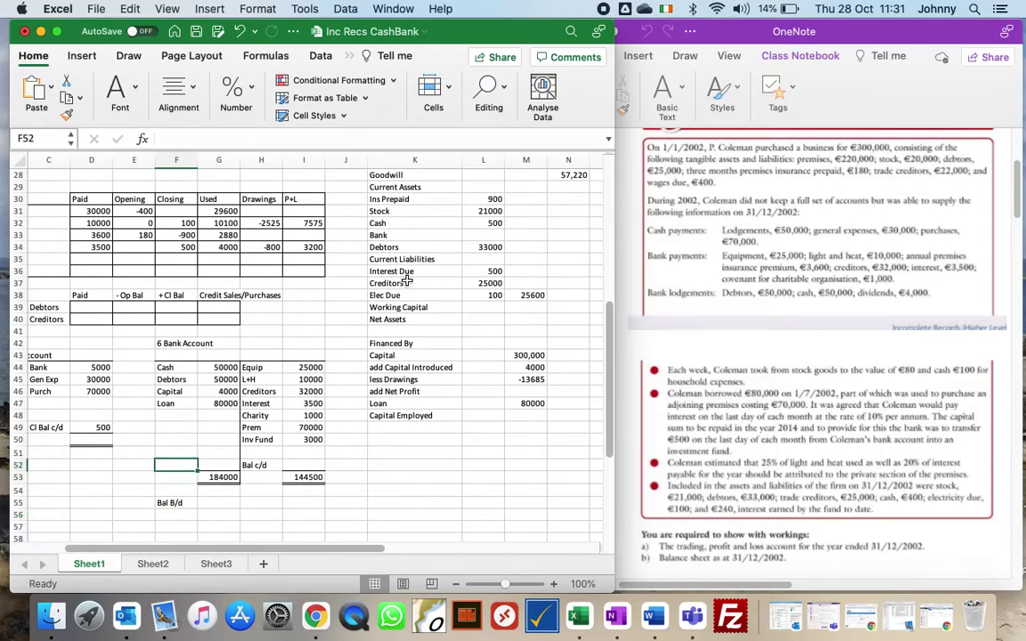
pyautogui.press('Right')
pyautogui.press('Right')
pyautogui.press('Right')
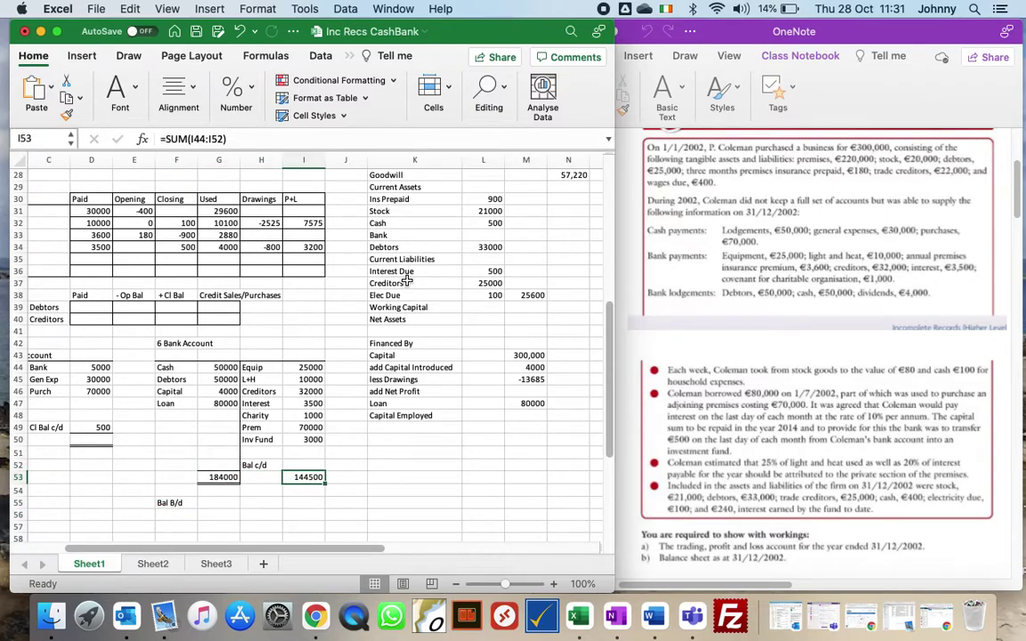
pyautogui.press('Delete')
pyautogui.press('Up')
pyautogui.write('=')
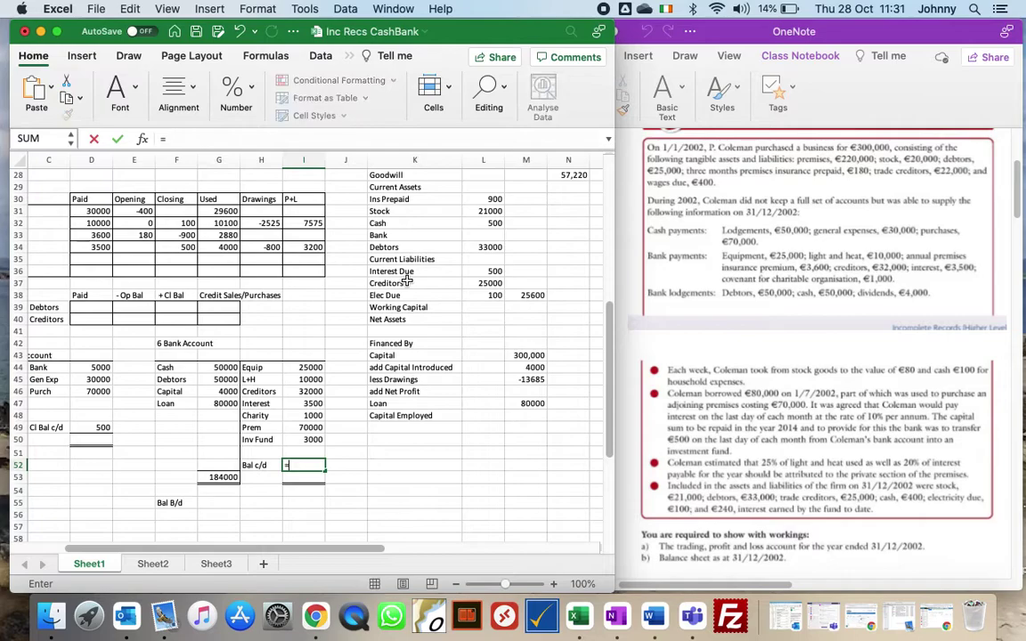
pyautogui.press('Down')
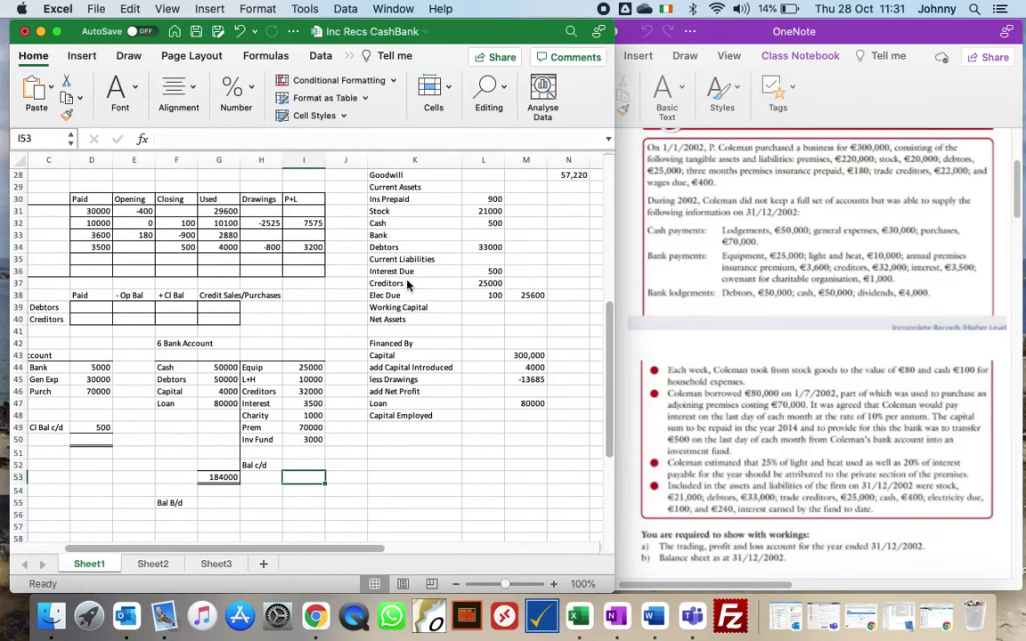
pyautogui.press('Left')
pyautogui.press('Return')
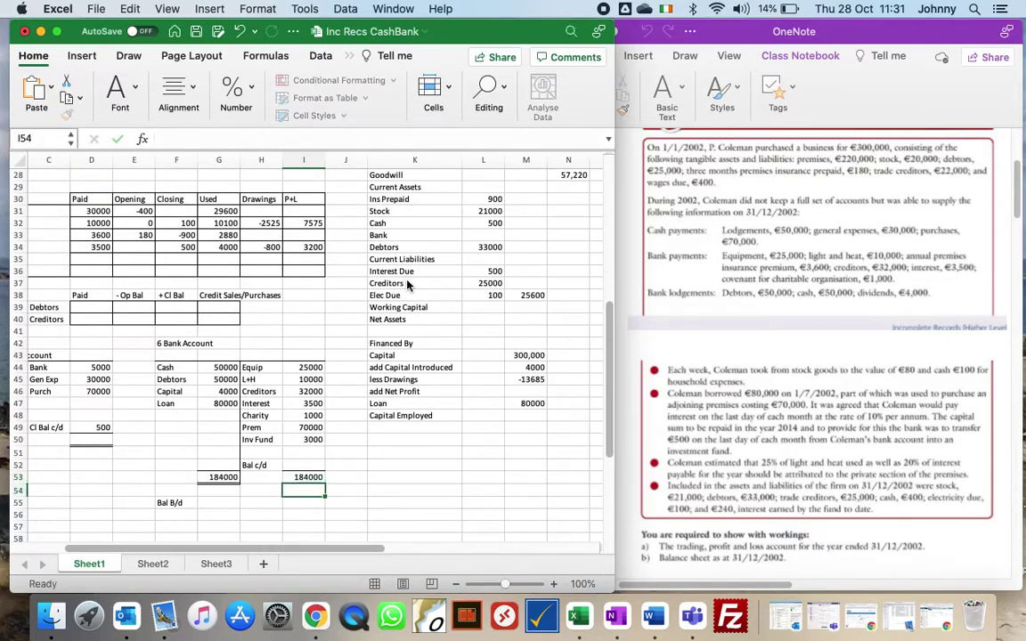
# Step: Calculate the Bank Account's closing balance Bal c/d in I52 with =I53-SUM(I44:I50)
pyautogui.press('Up')
pyautogui.press('Up')
pyautogui.write('=')
pyautogui.press('Down')
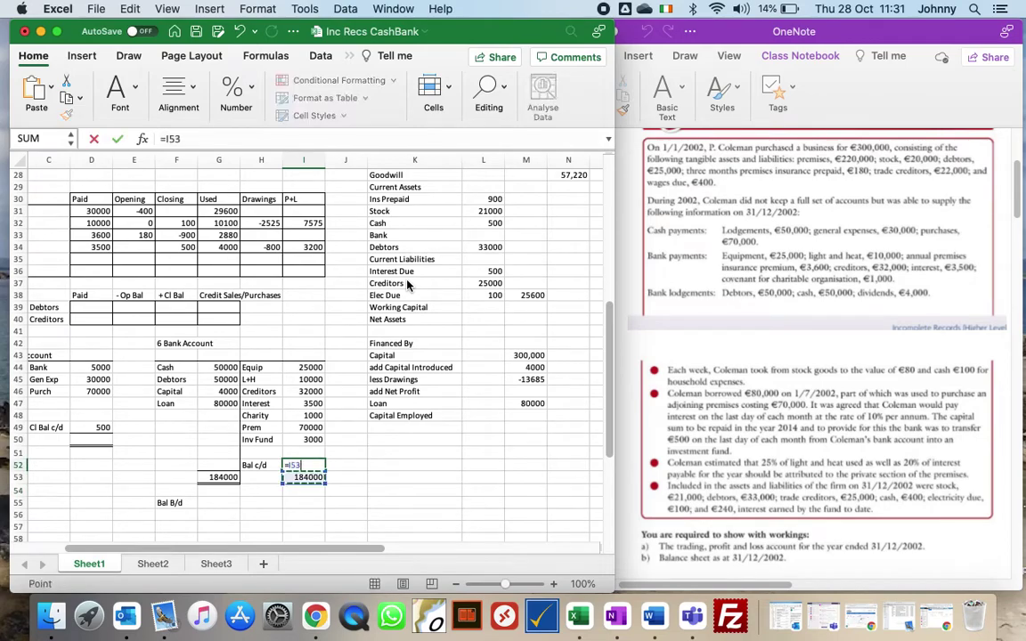
pyautogui.write('-')
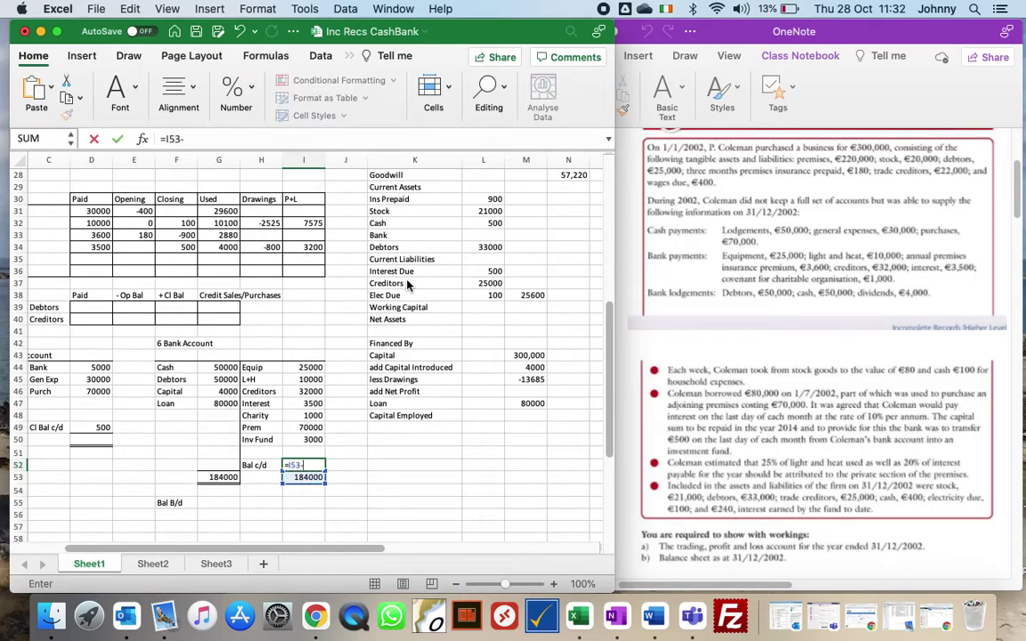
pyautogui.write('sum(')
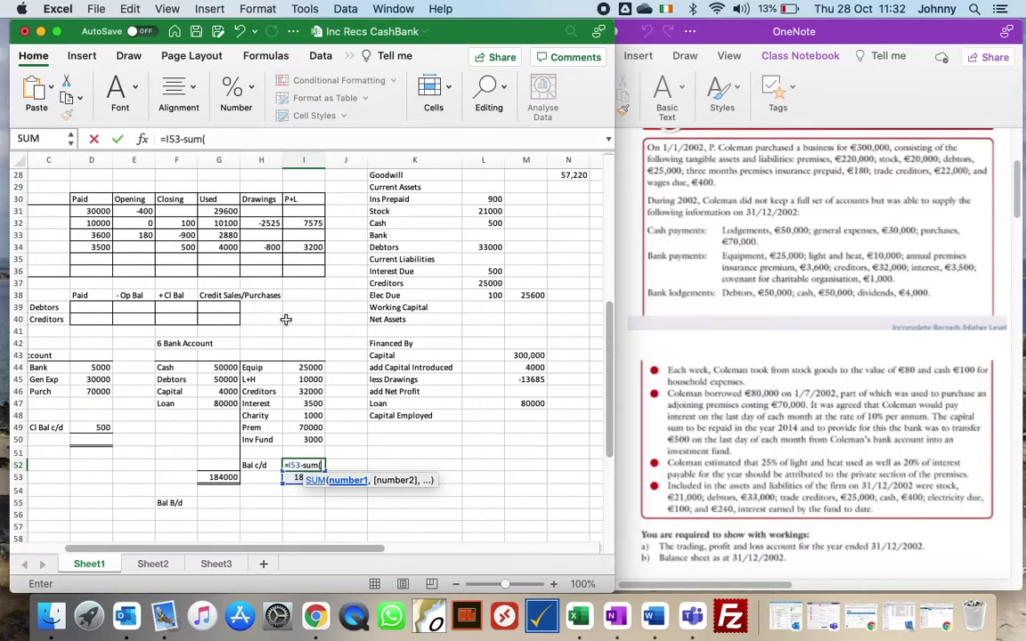
pyautogui.click(304, 369)
pyautogui.write(':')
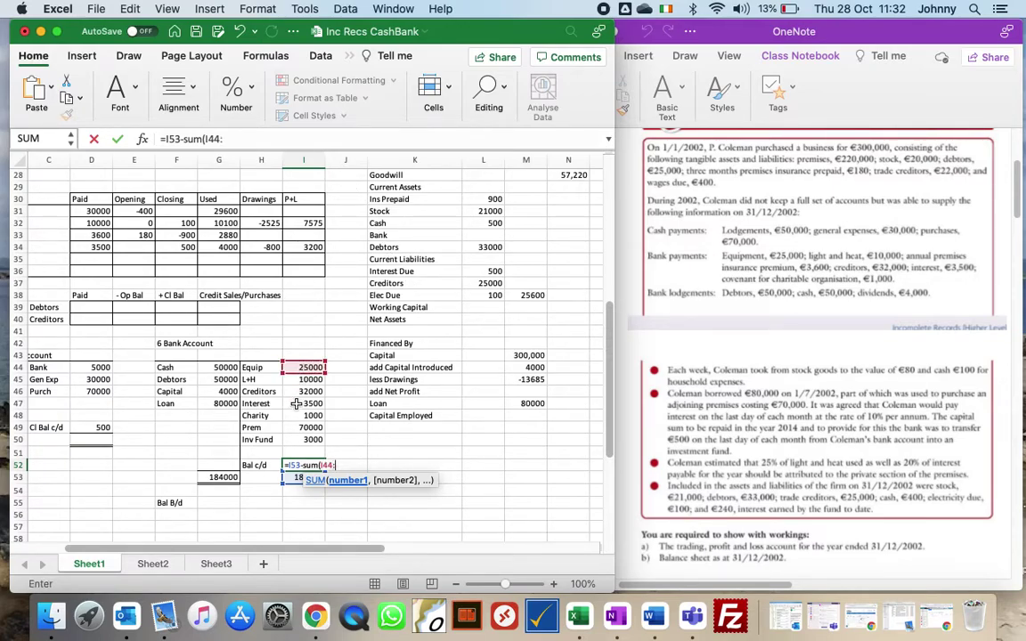
pyautogui.click(310, 436)
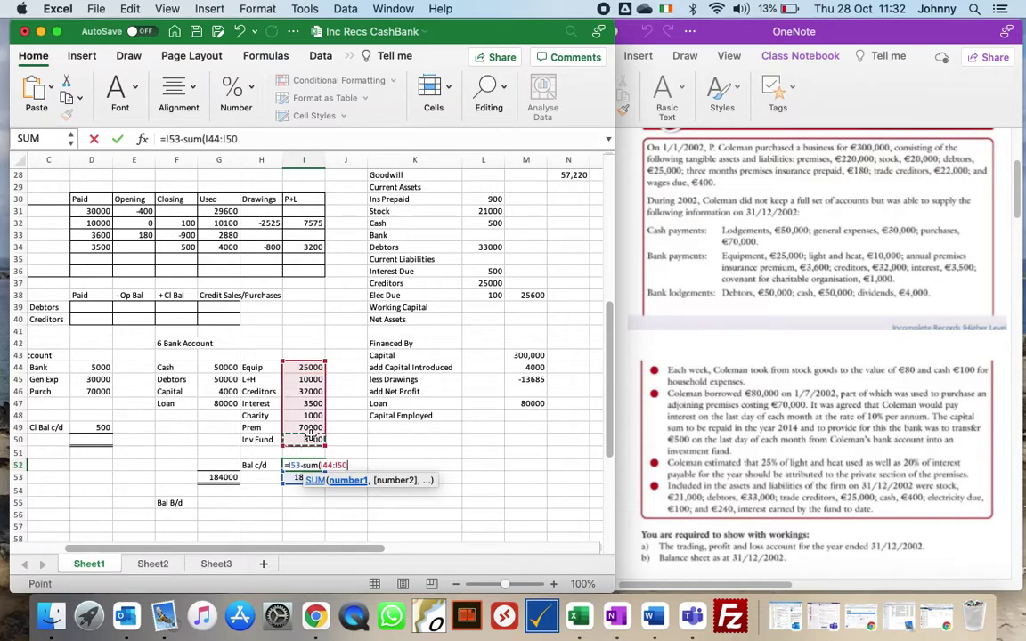
pyautogui.write(')')
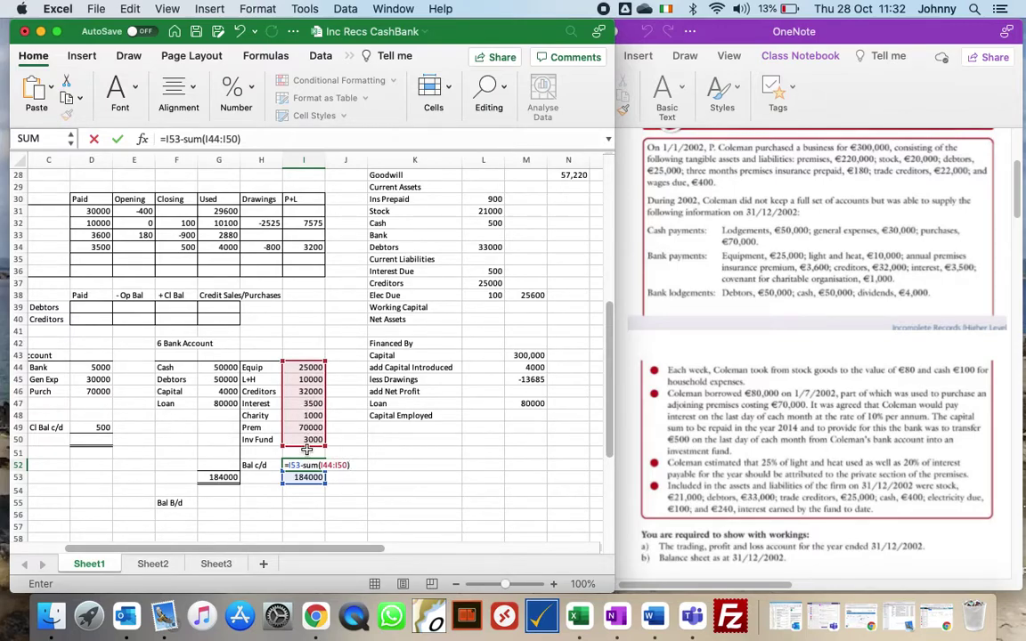
pyautogui.press('Return')
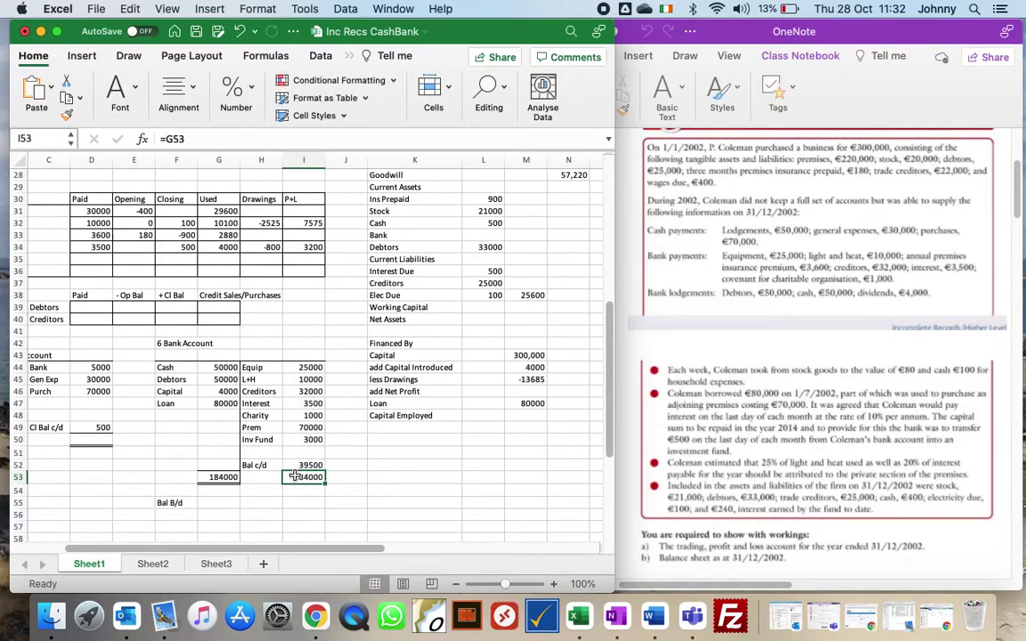
# Step: Bring the Bank Account balance down in G55 by linking it to the Bal c/d figure in I52
pyautogui.doubleClick(211, 509)
pyautogui.press('Up')
pyautogui.press('Up')
pyautogui.press('Up')
pyautogui.press('Right')
pyautogui.press('Right')
pyautogui.click(209, 503)
pyautogui.write('=')
pyautogui.click(304, 464)
pyautogui.press('Return')
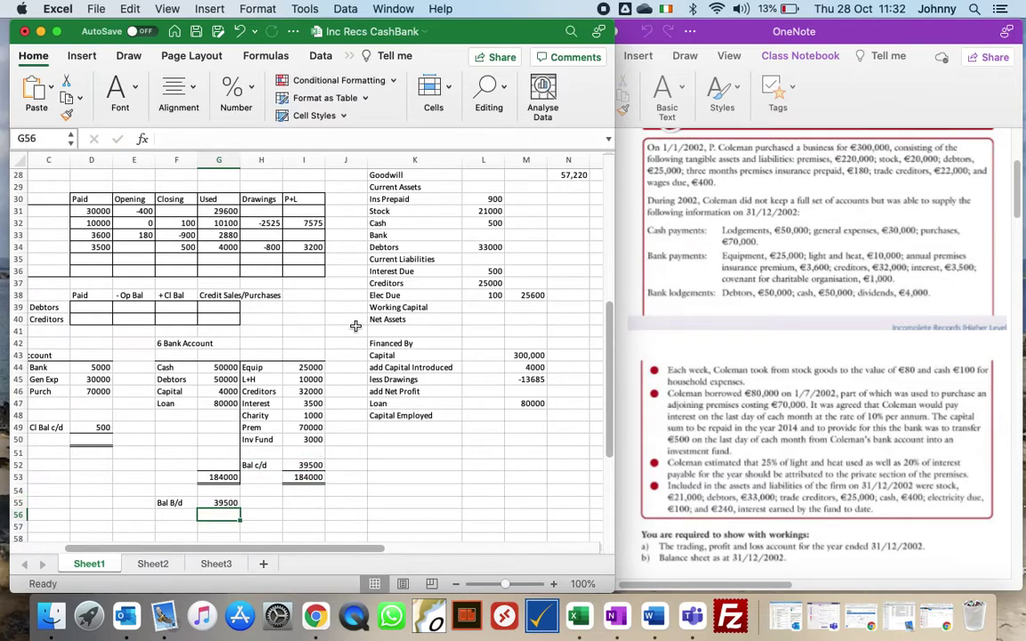
# Step: Link the Bank figure under Current Assets in L33 to the brought-down bank balance in G55
pyautogui.click(483, 234)
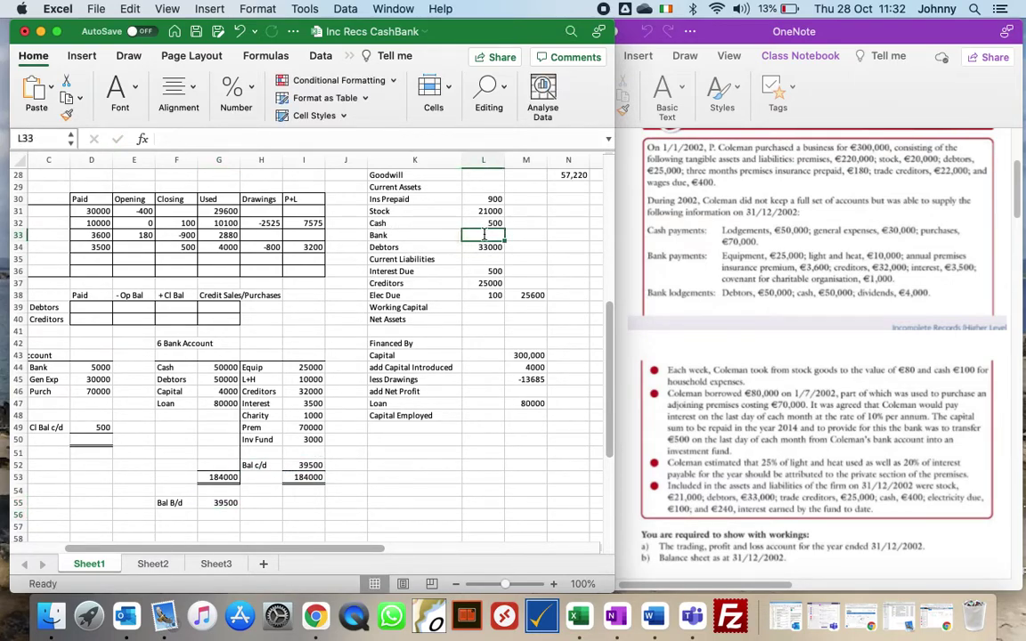
pyautogui.write('=')
pyautogui.click(224, 504)
pyautogui.press('Return')
# Step: Total the Current Assets in M34 by summing L30:L34
pyautogui.press('Right')
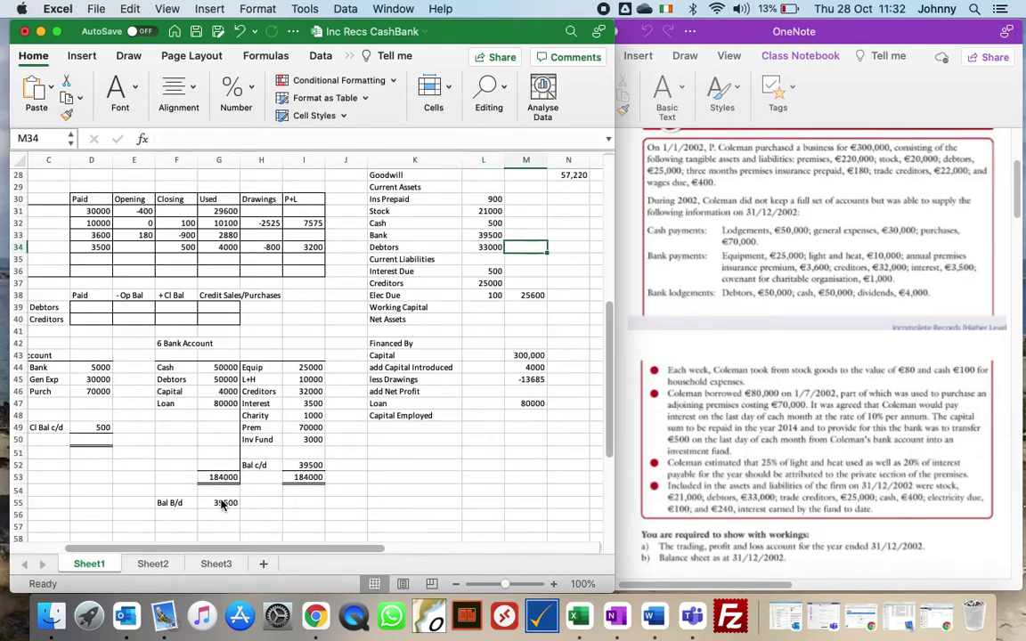
pyautogui.write('=sum(')
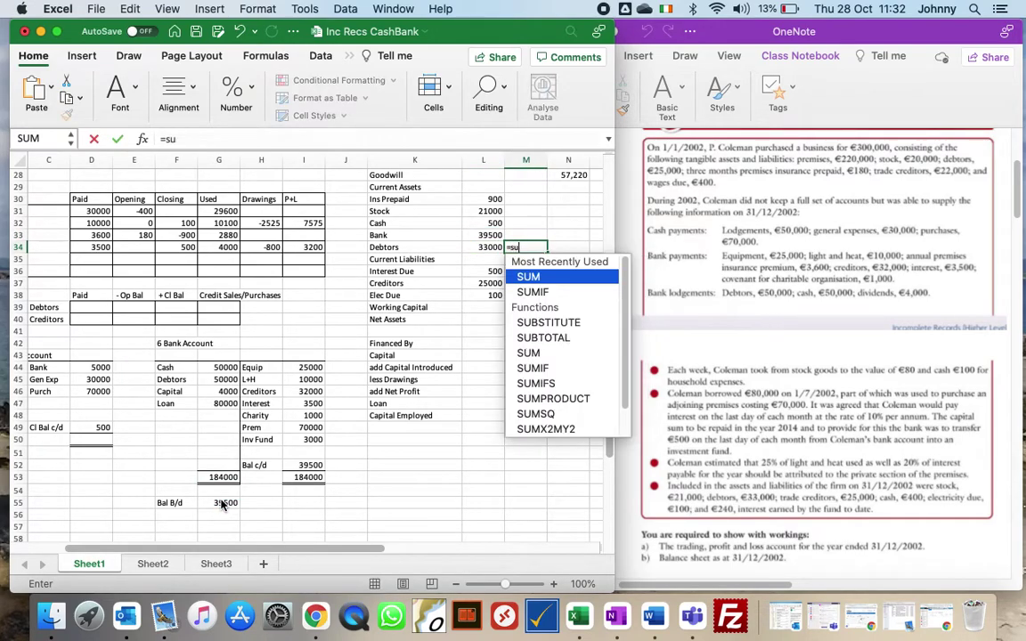
pyautogui.press('Left')
pyautogui.press('Up')
pyautogui.press('Up')
pyautogui.press('Up')
pyautogui.press('Up')
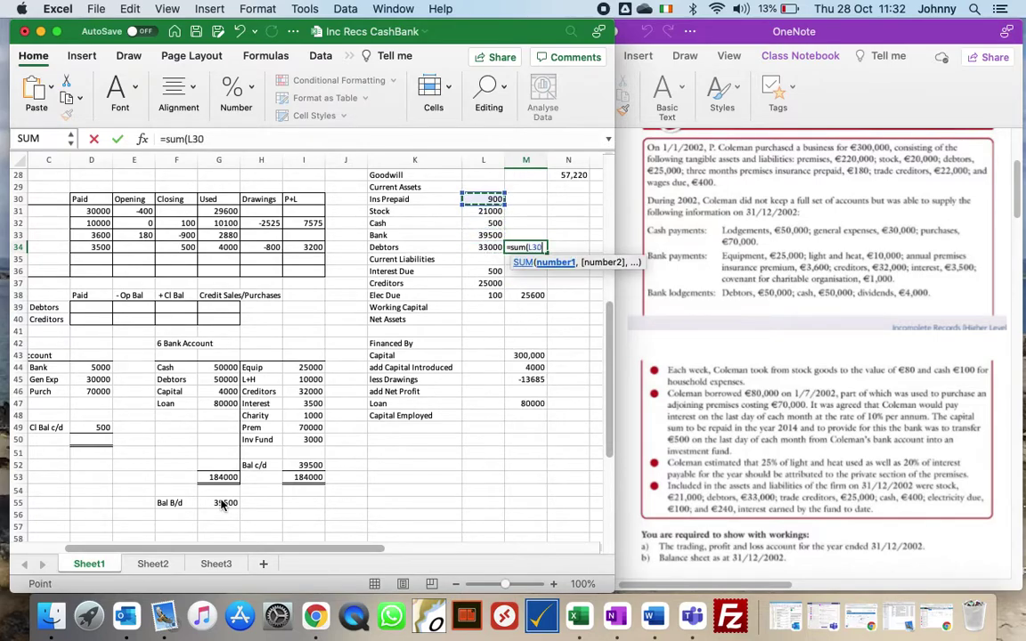
pyautogui.hotkey('shift', 'Down')
pyautogui.hotkey('shift', 'Down')
pyautogui.hotkey('shift', 'Down')
pyautogui.hotkey('shift', 'Down')
pyautogui.press('Return')
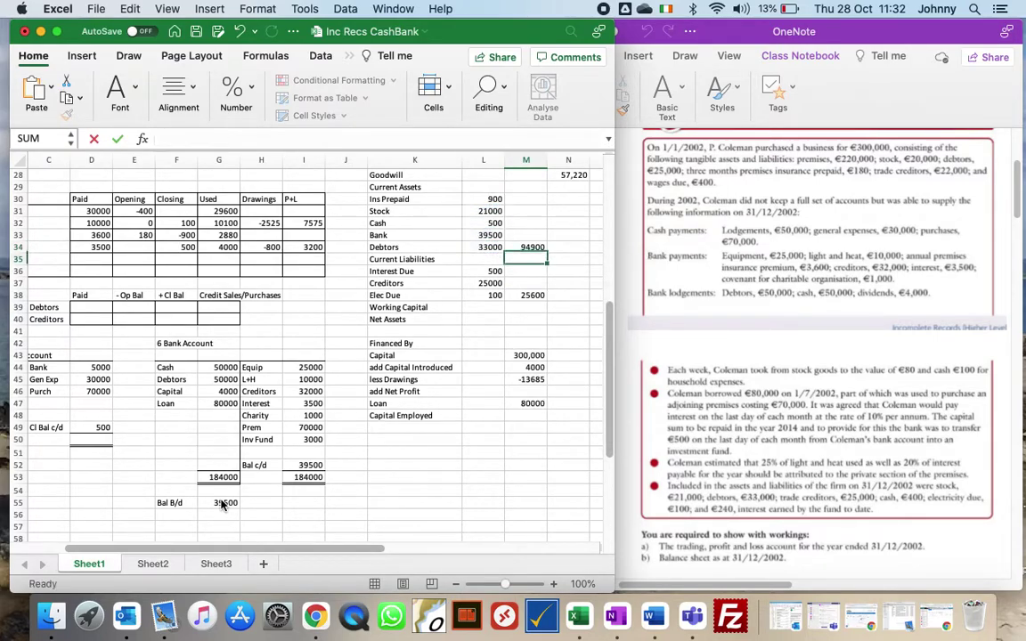
# Step: Calculate Working Capital in N39 with =M34-M38, current assets less current liabilities
pyautogui.click(568, 307)
pyautogui.write('=')
pyautogui.press('Left')
pyautogui.press('Up')
pyautogui.press('Up')
pyautogui.press('Up')
pyautogui.press('Up')
pyautogui.press('Up')
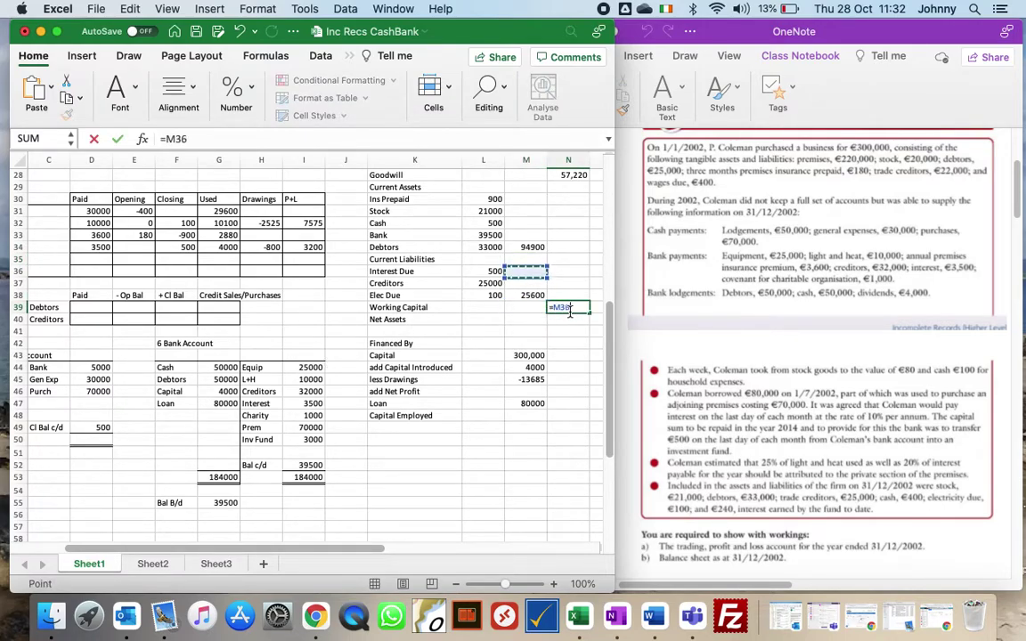
pyautogui.write('-')
pyautogui.press('Left')
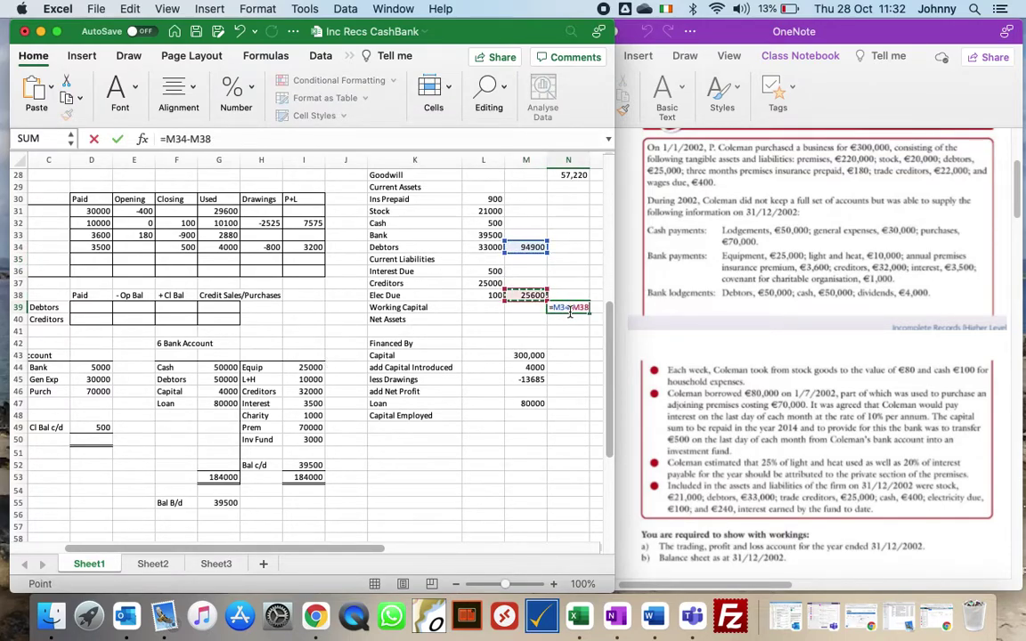
pyautogui.press('Return')
# Step: Calculate Net Assets in N40 with =N29+N39, adding the fixed assets total cell to Working Capital
pyautogui.write('=')
pyautogui.press('Up')
pyautogui.press('Up')
pyautogui.press('Up')
pyautogui.press('Up')
pyautogui.press('Up')
pyautogui.press('Up')
pyautogui.press('Up')
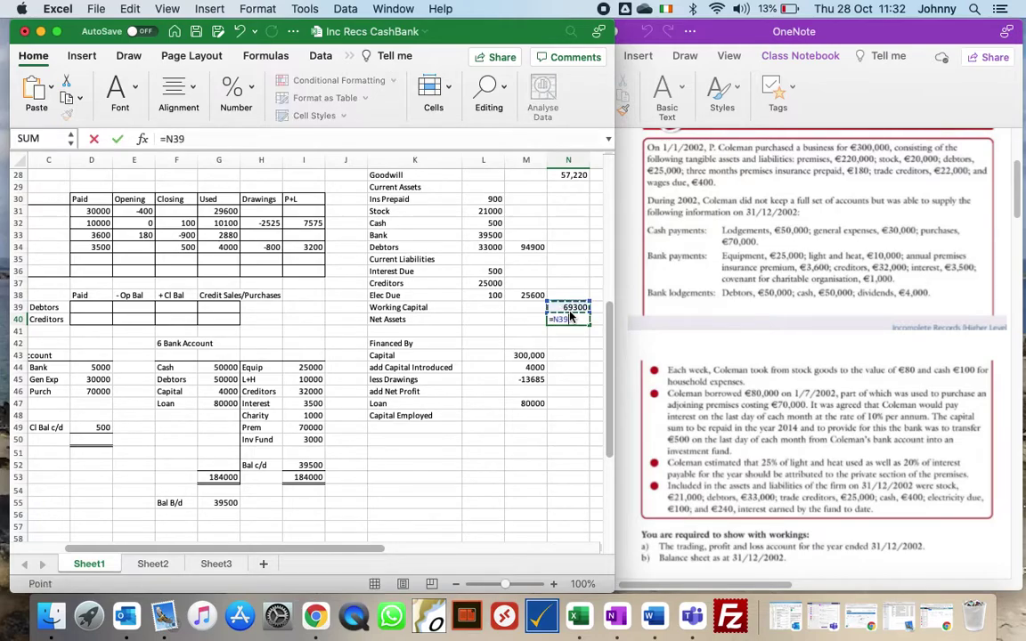
pyautogui.press('Up')
pyautogui.press('Up')
pyautogui.press('Up')
pyautogui.press('Up')
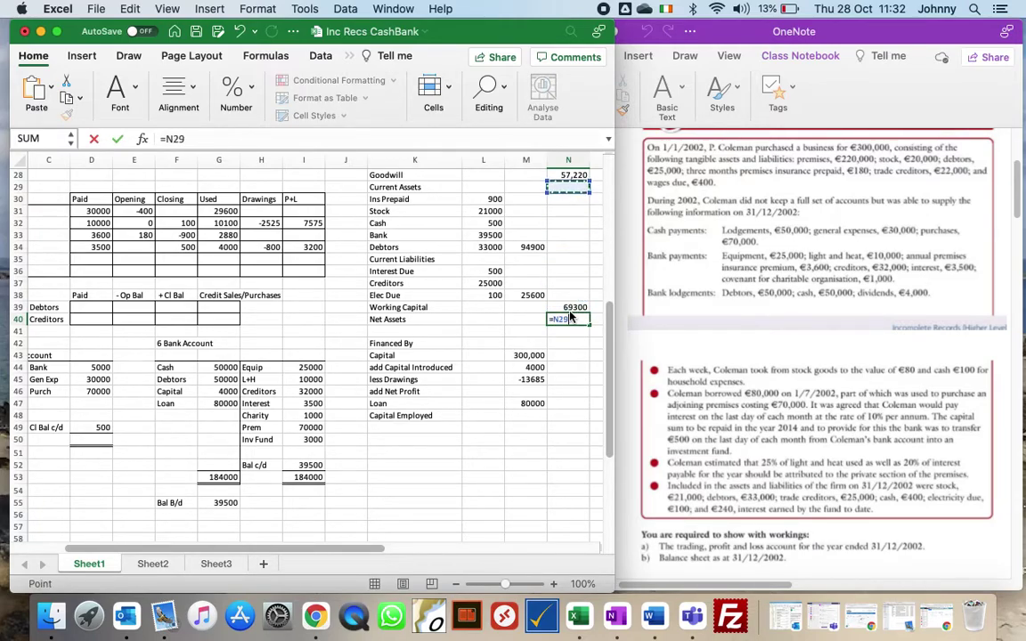
pyautogui.write('+')
pyautogui.press('Up')
pyautogui.press('Return')
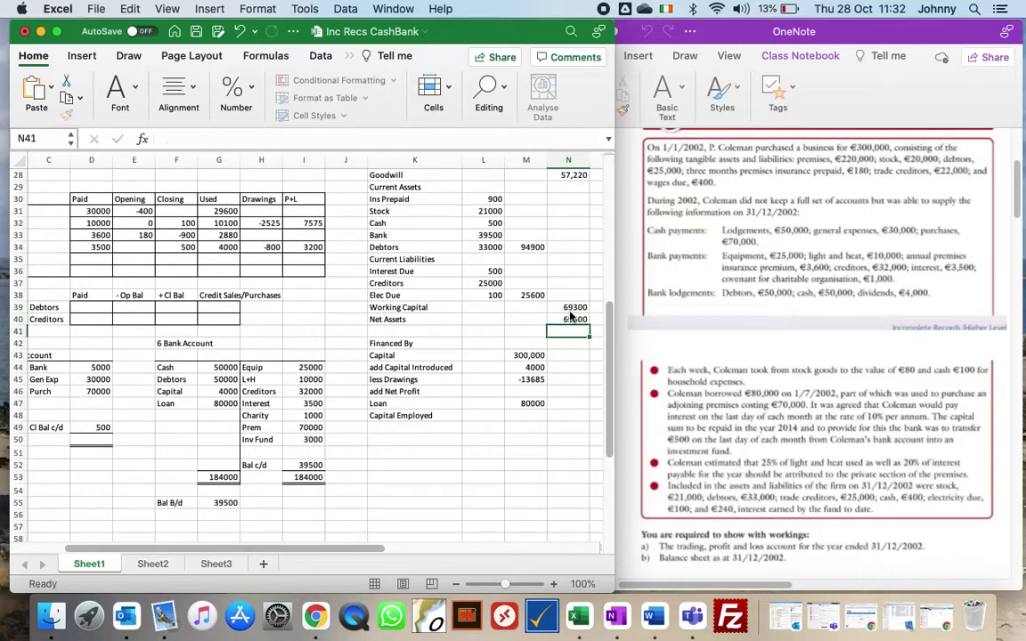
# Step: Total the fixed assets in N29 by summing N25:N28
pyautogui.press('Up')
pyautogui.press('Up')
pyautogui.press('Up')
pyautogui.press('Up')
pyautogui.press('Up')
pyautogui.press('Up')
pyautogui.press('Up')
pyautogui.press('Up')
pyautogui.press('Up')
pyautogui.press('Up')
pyautogui.press('Up')
pyautogui.press('Up')
pyautogui.press('Up')
pyautogui.press('Up')
pyautogui.press('Up')
pyautogui.press('Up')
pyautogui.press('Up')
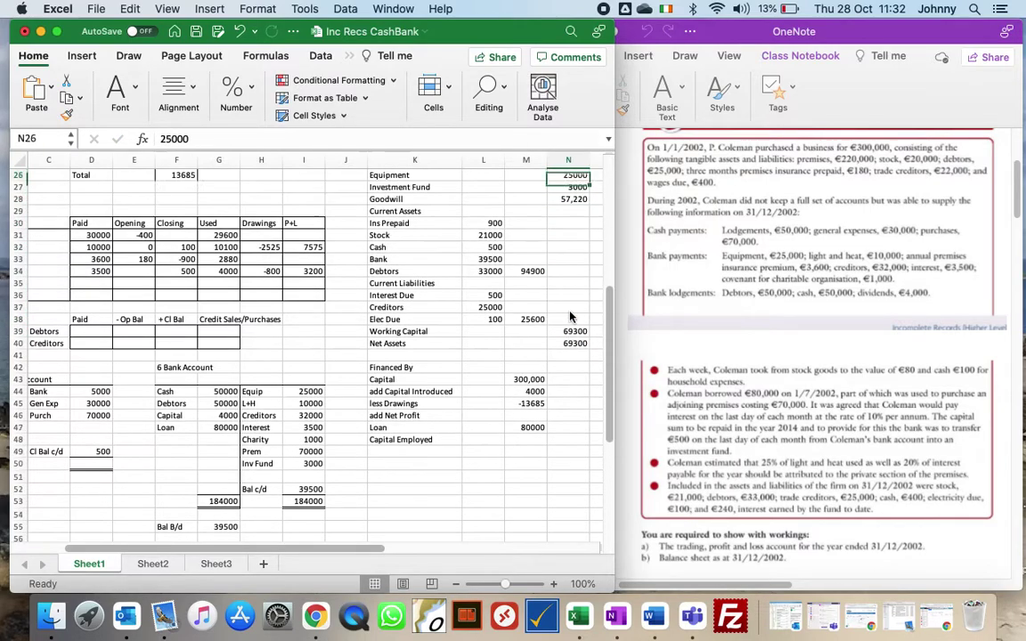
pyautogui.press('Down')
pyautogui.press('Down')
pyautogui.press('Down')
pyautogui.press('Down')
pyautogui.press('Down')
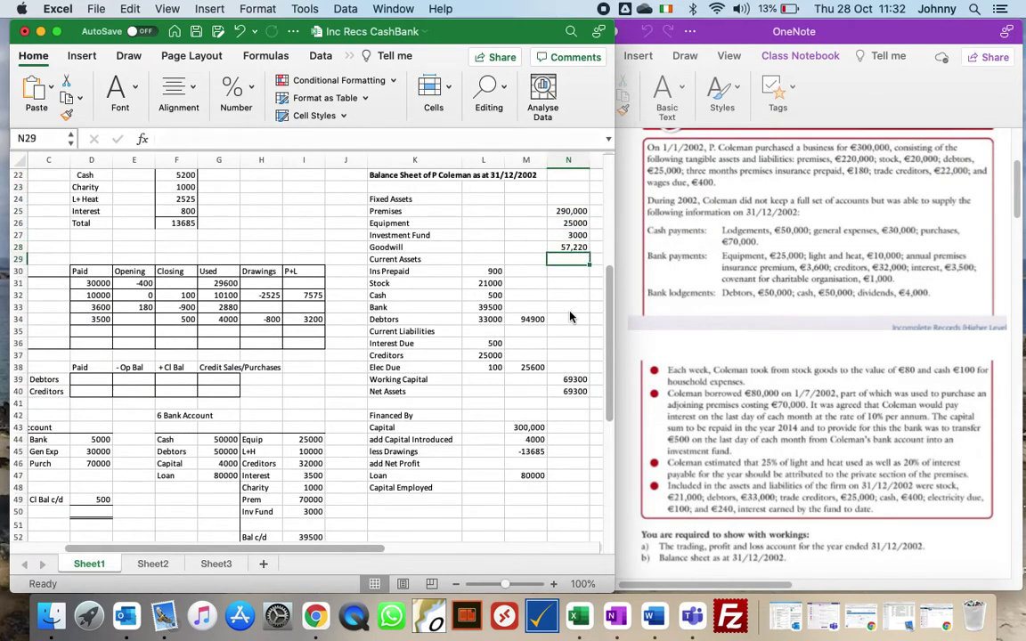
pyautogui.write('=sum(')
pyautogui.press('Up')
pyautogui.press('Up')
pyautogui.press('Up')
pyautogui.press('Up')
pyautogui.hotkey('shift', 'Down')
pyautogui.hotkey('shift', 'Down')
pyautogui.hotkey('shift', 'Down')
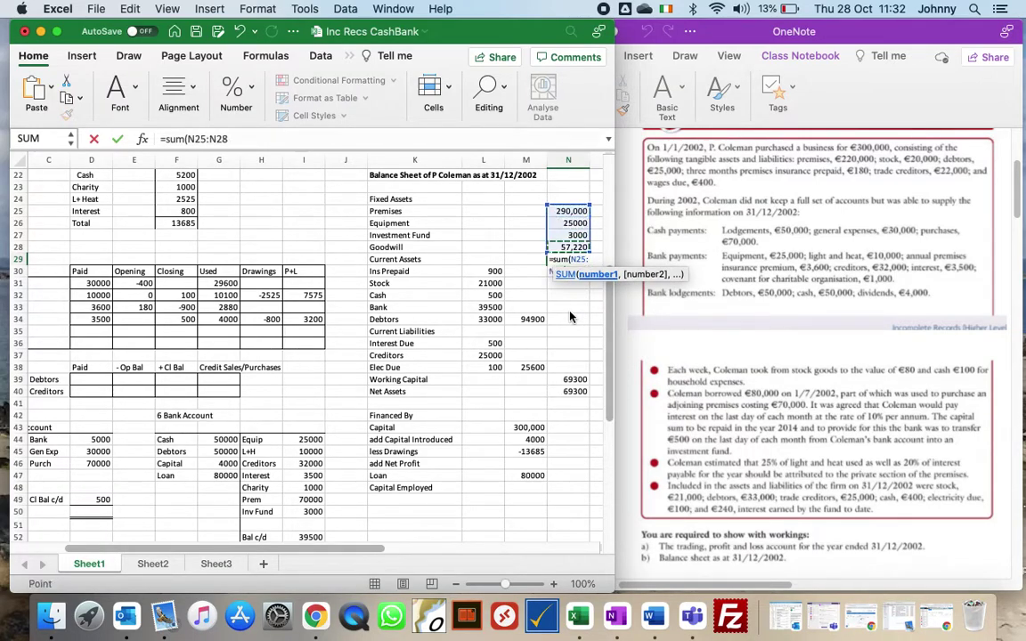
pyautogui.press('Return')
# Step: Review the balance sheet down to Capital Employed and the roughwork sections from the start of the sheet for remaining gaps
pyautogui.press('Down')
pyautogui.press('Down')
pyautogui.press('Down')
pyautogui.press('Down')
pyautogui.press('Down')
pyautogui.press('Down')
pyautogui.press('Down')
pyautogui.press('Down')
pyautogui.press('Down')
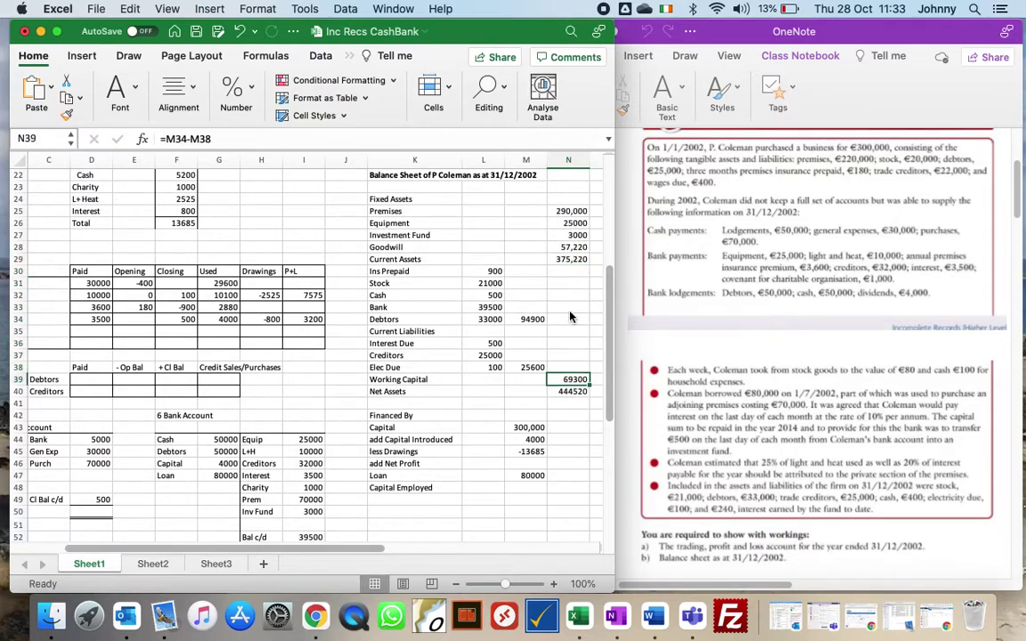
pyautogui.click(570, 499)
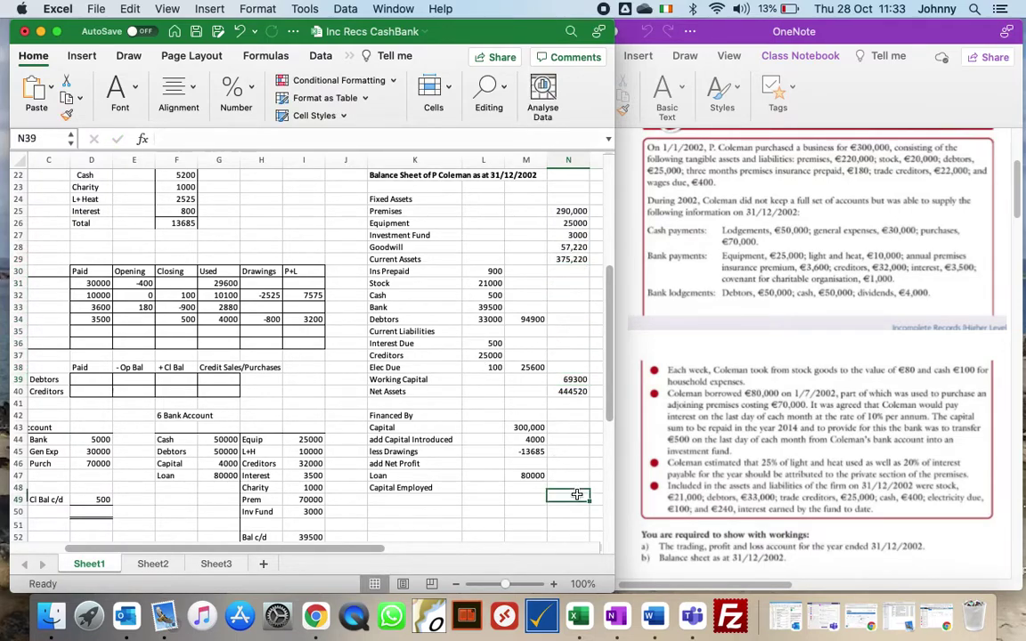
pyautogui.click(565, 486)
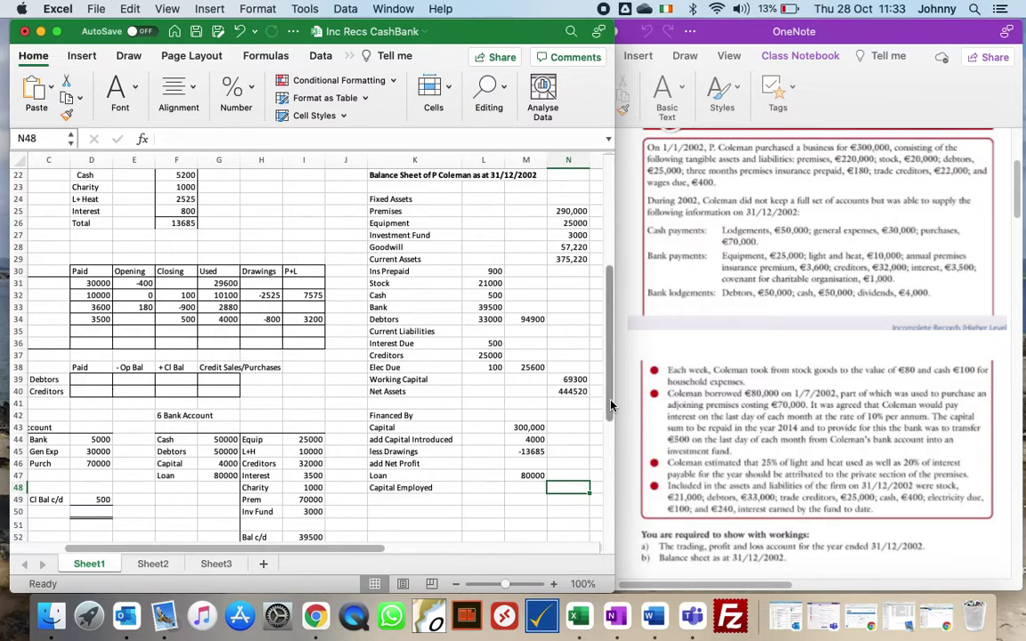
pyautogui.moveTo(611, 405); pyautogui.dragTo(608, 279)
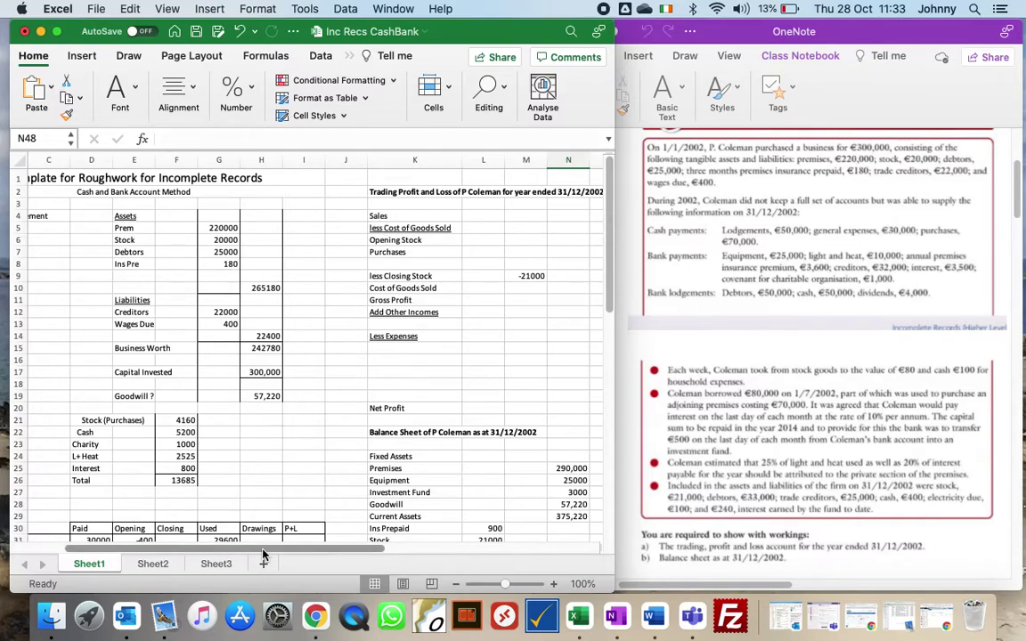
pyautogui.hscroll(-3, 262, 556)
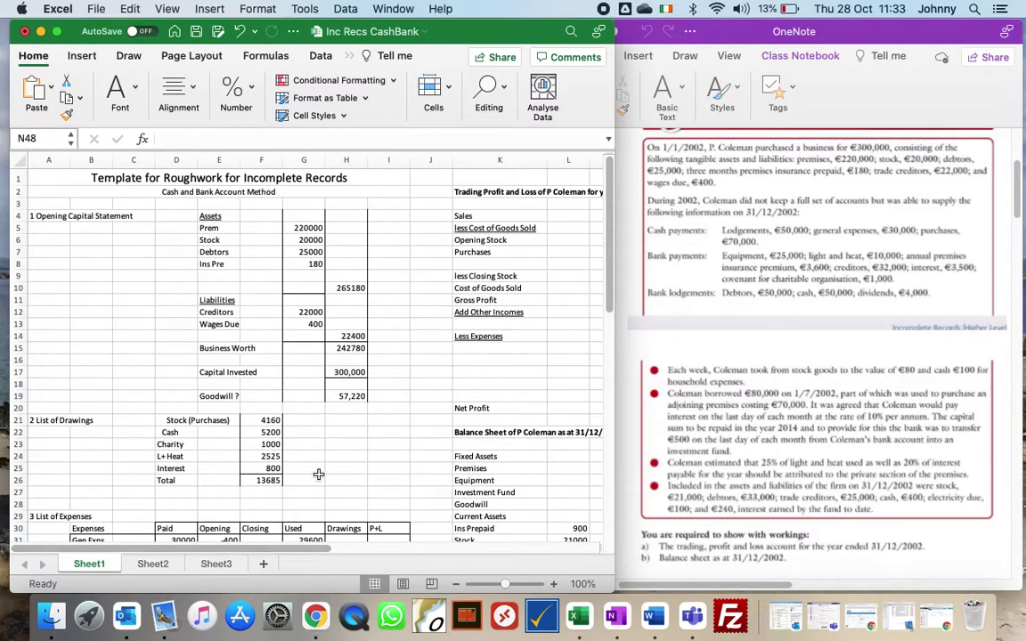
# Step: Total the payments side of the Cash Account in D50 by summing D44:D49
pyautogui.moveTo(610, 202); pyautogui.dragTo(617, 364)
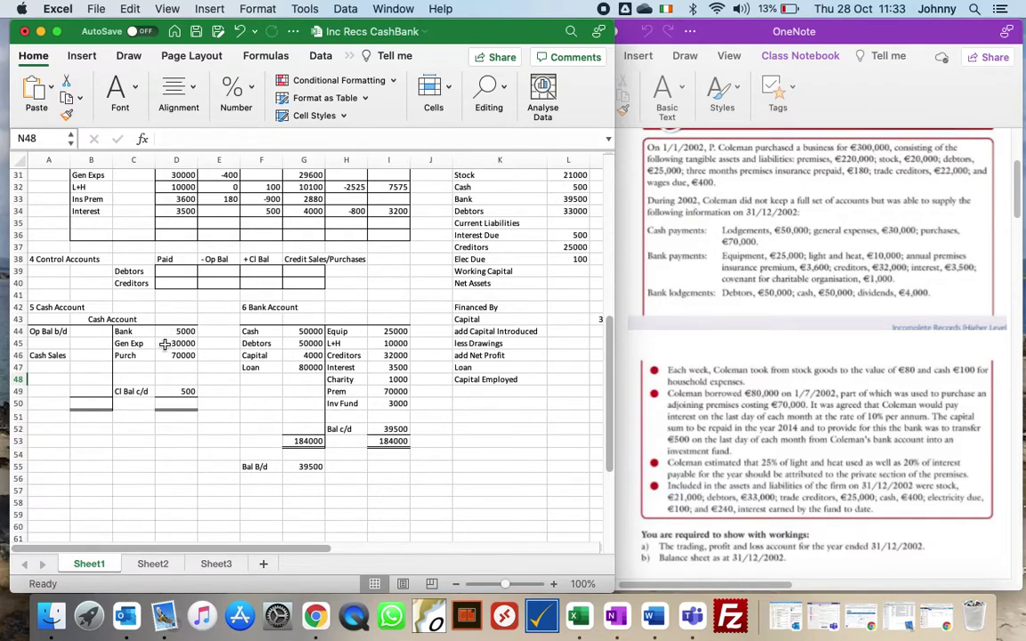
pyautogui.click(178, 404)
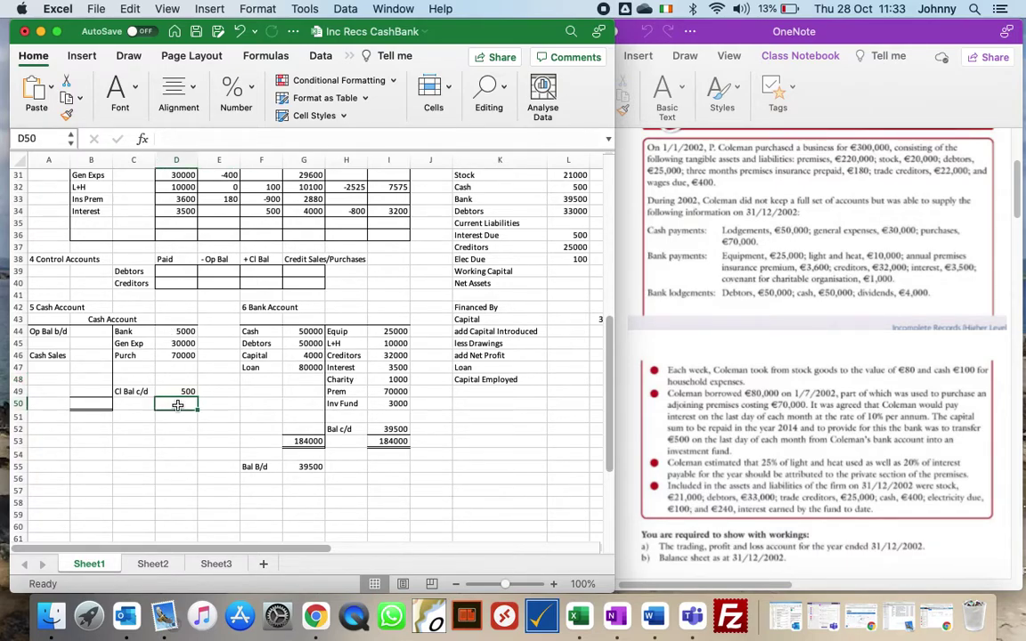
pyautogui.write('=sum(')
pyautogui.press('Up')
pyautogui.press('Up')
pyautogui.press('Up')
pyautogui.press('Up')
pyautogui.press('Up')
pyautogui.press('Up')
pyautogui.write(':')
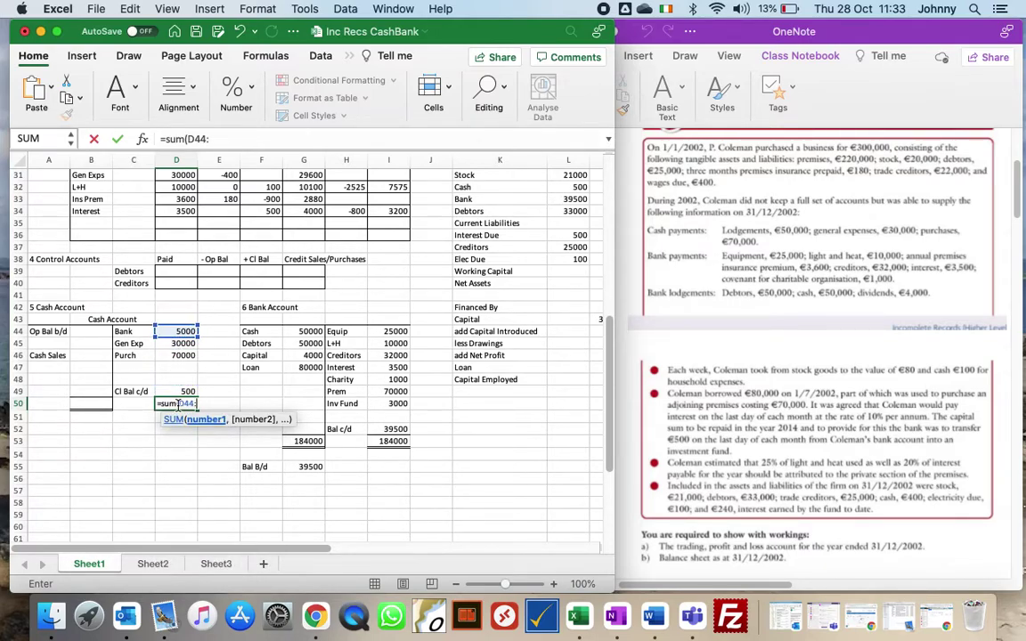
pyautogui.press('Up')
pyautogui.press('Return')
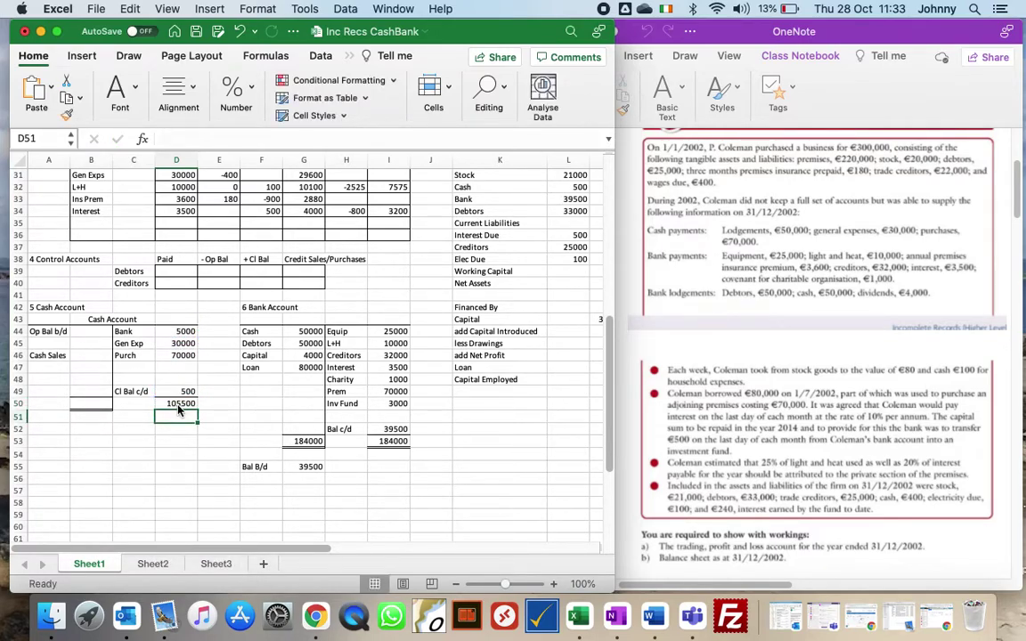
# Step: Enter 0 as the opening balance b/d of the Cash Account in B44
pyautogui.click(90, 330)
pyautogui.write('0')
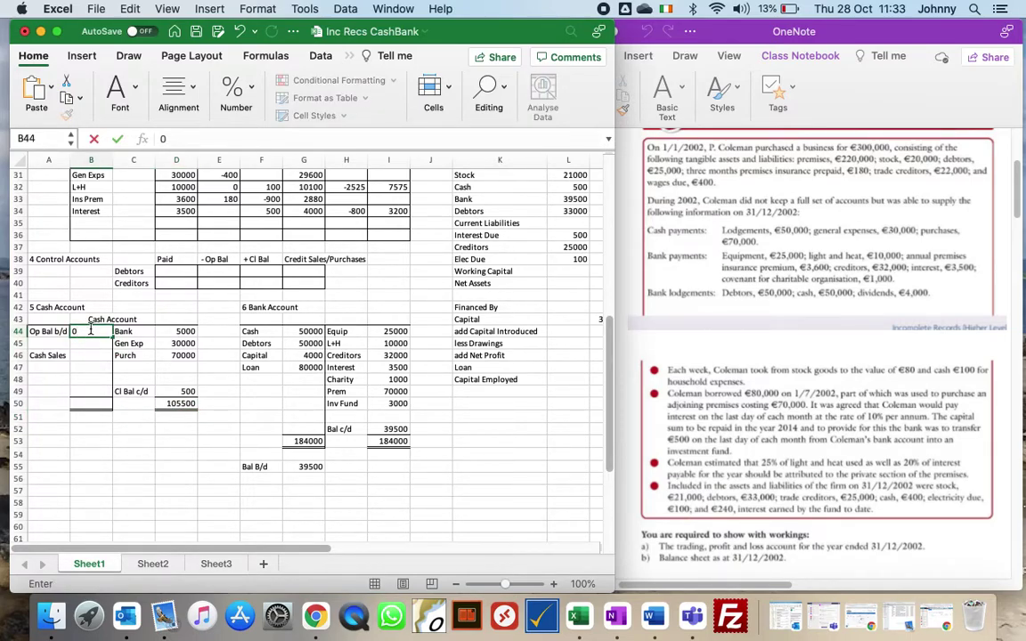
pyautogui.press('Return')
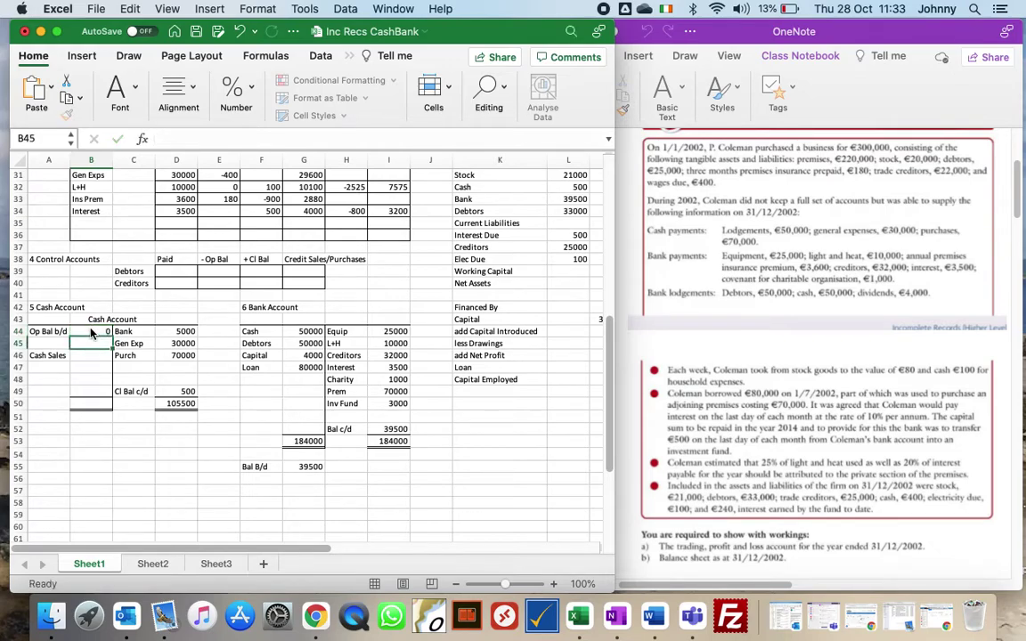
# Step: Set the receipts side total of the Cash Account in B50 to =D50
pyautogui.press('Down')
pyautogui.press('Down')
pyautogui.press('Down')
pyautogui.press('Down')
pyautogui.press('Down')
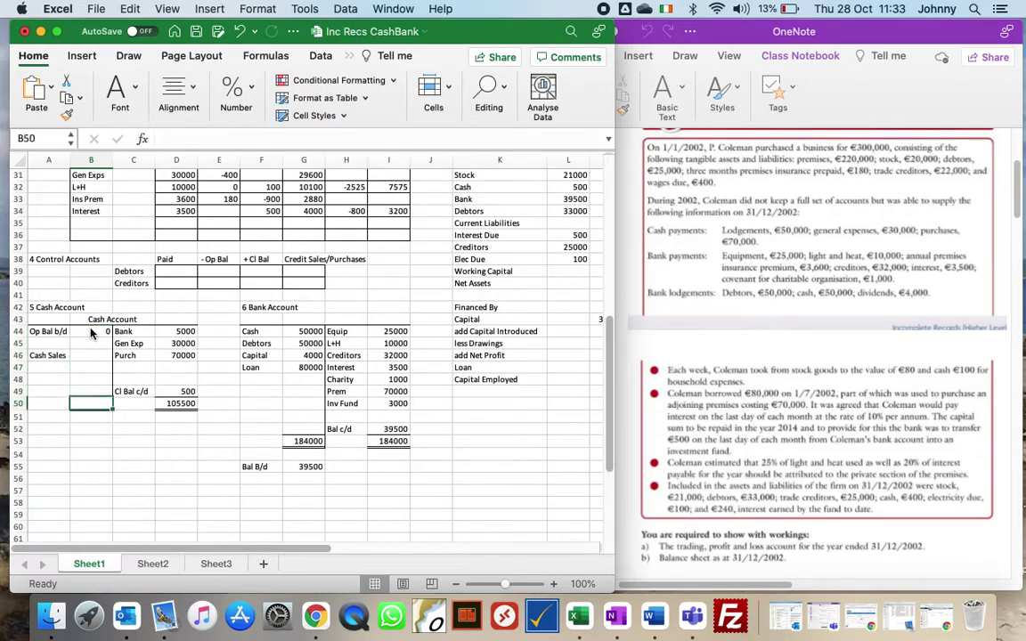
pyautogui.write('=D50')
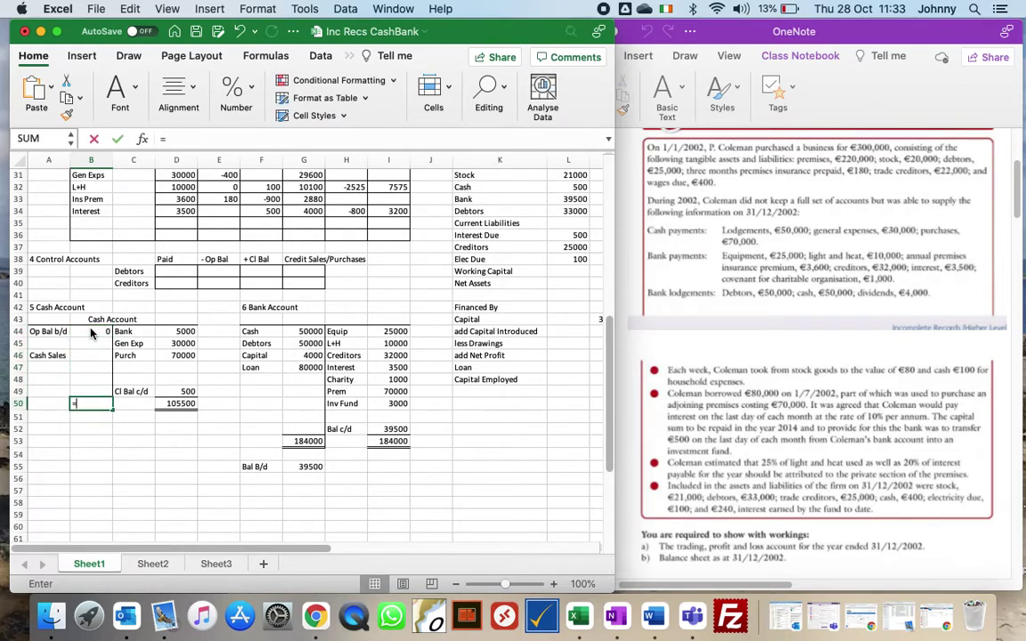
pyautogui.press('Return')
# Step: Set Cash Sales in B46 equal to the Cash Account's receipts total with =B50
pyautogui.press('Up')
pyautogui.press('Up')
pyautogui.press('Up')
pyautogui.press('Up')
pyautogui.press('Up')
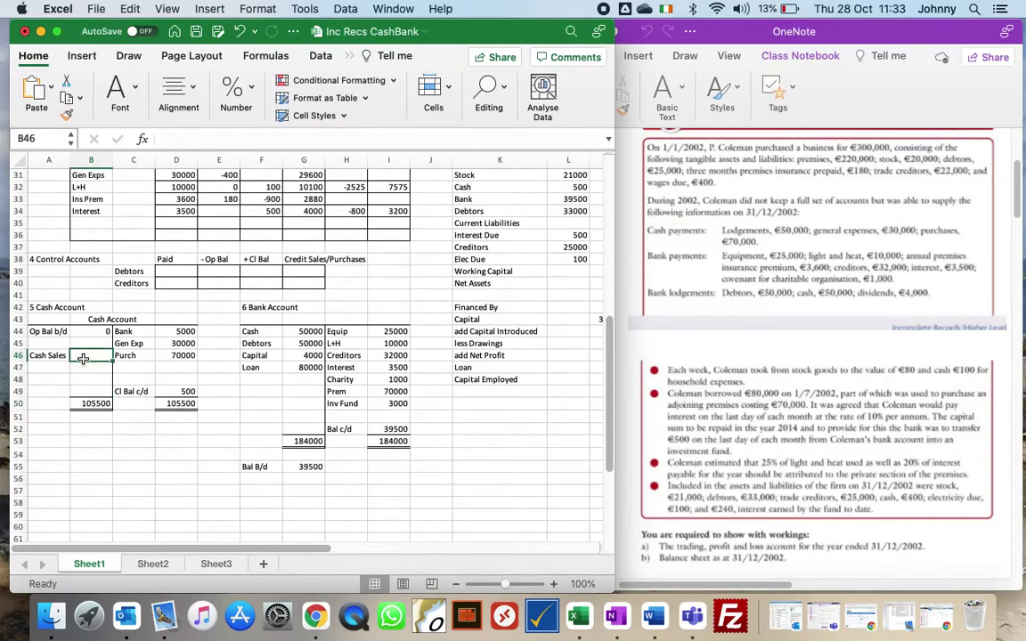
pyautogui.write('=')
pyautogui.click(89, 405)
pyautogui.press('Return')
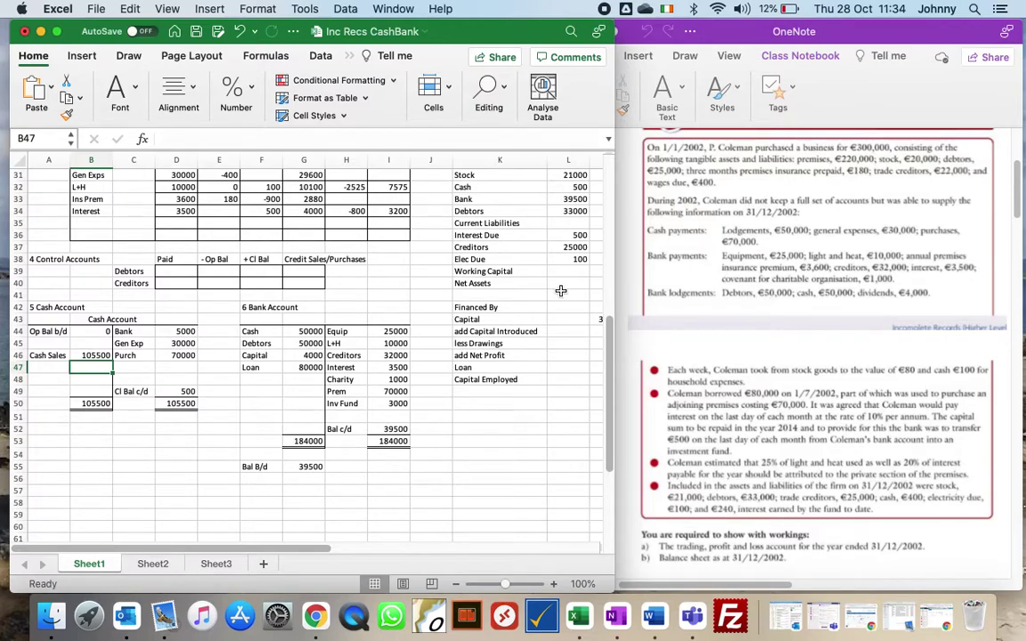
# Step: Enter the Paid amounts in the control accounts: 50000 for Debtors in D39 and 32000 for Creditors in D40
pyautogui.click(171, 273)
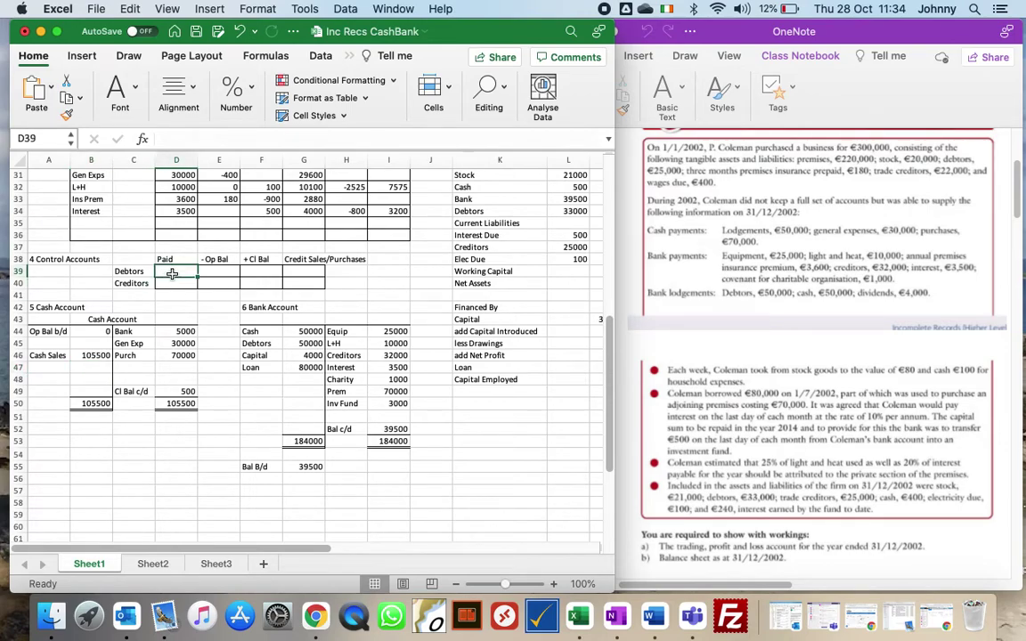
pyautogui.write('50000')
pyautogui.press('Return')
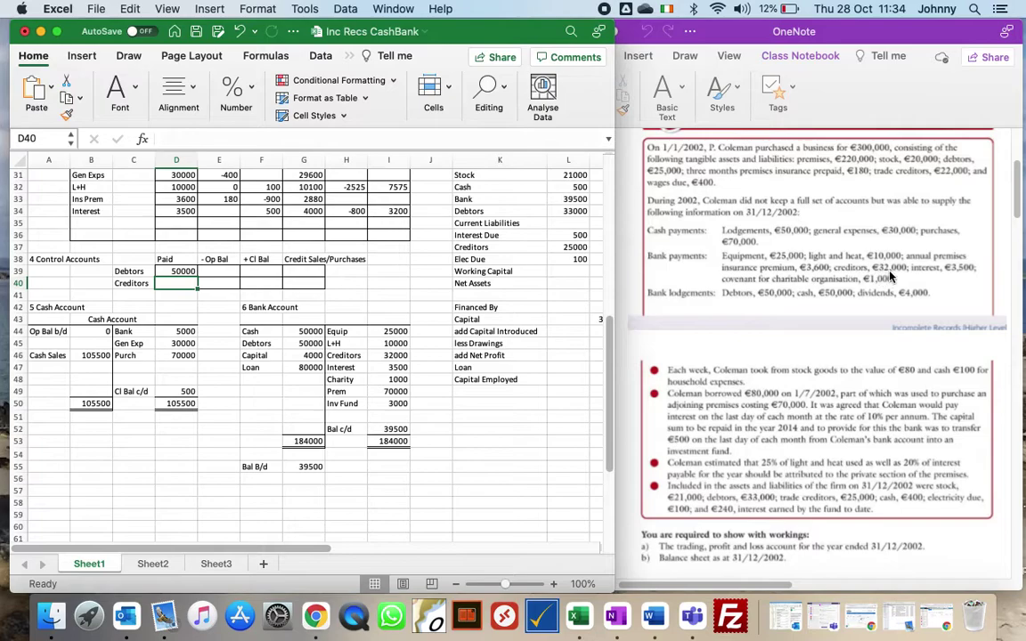
pyautogui.write('32000')
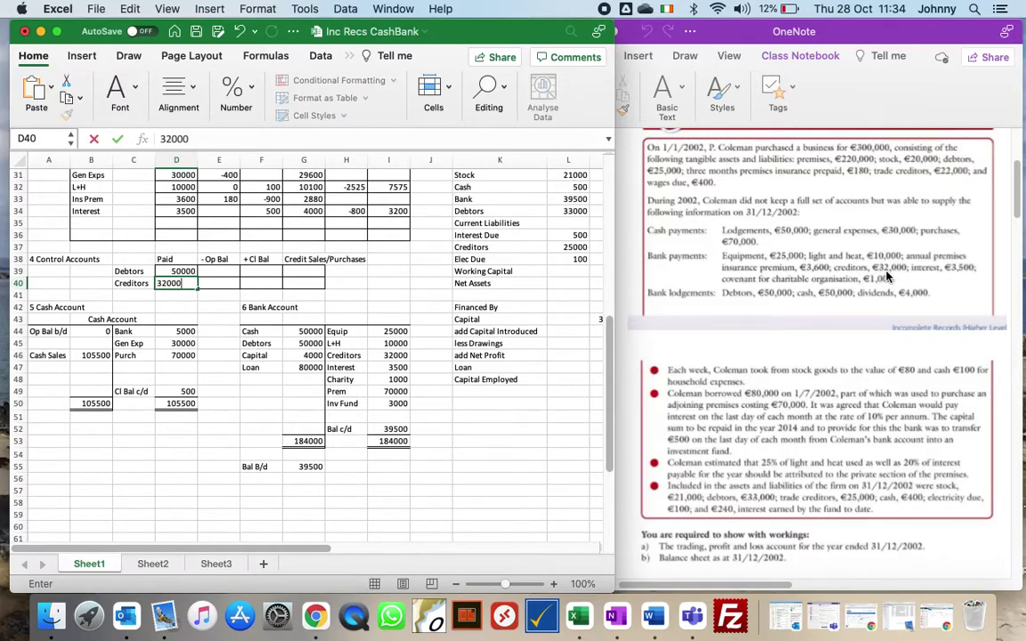
pyautogui.press('Up')
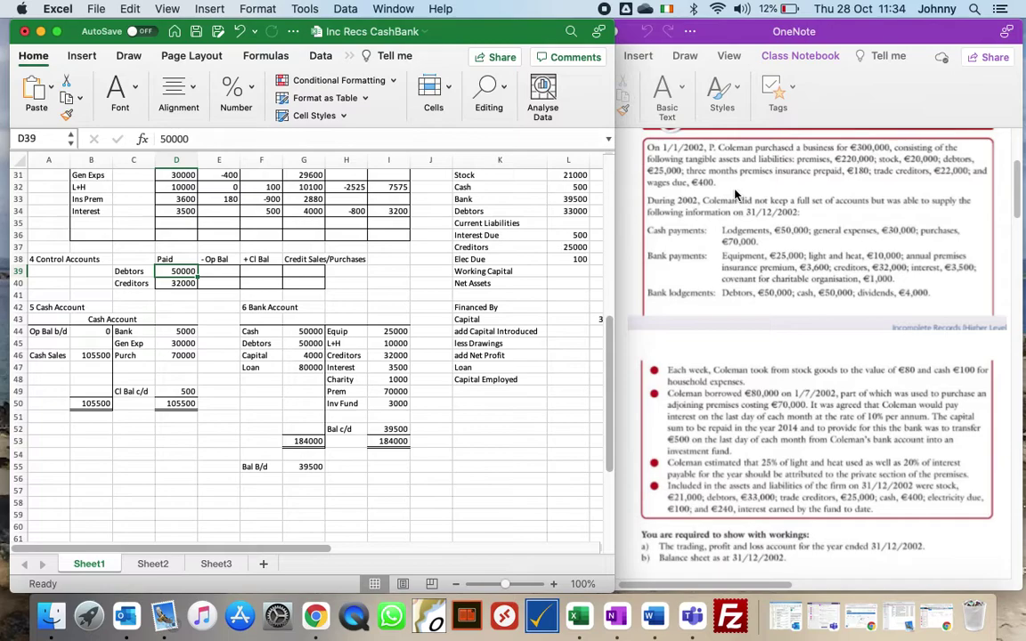
# Step: Enter the Debtors opening balance of -25000 in E39 and closing balance of 33000 in F39
pyautogui.press('Right')
pyautogui.write('-25000')
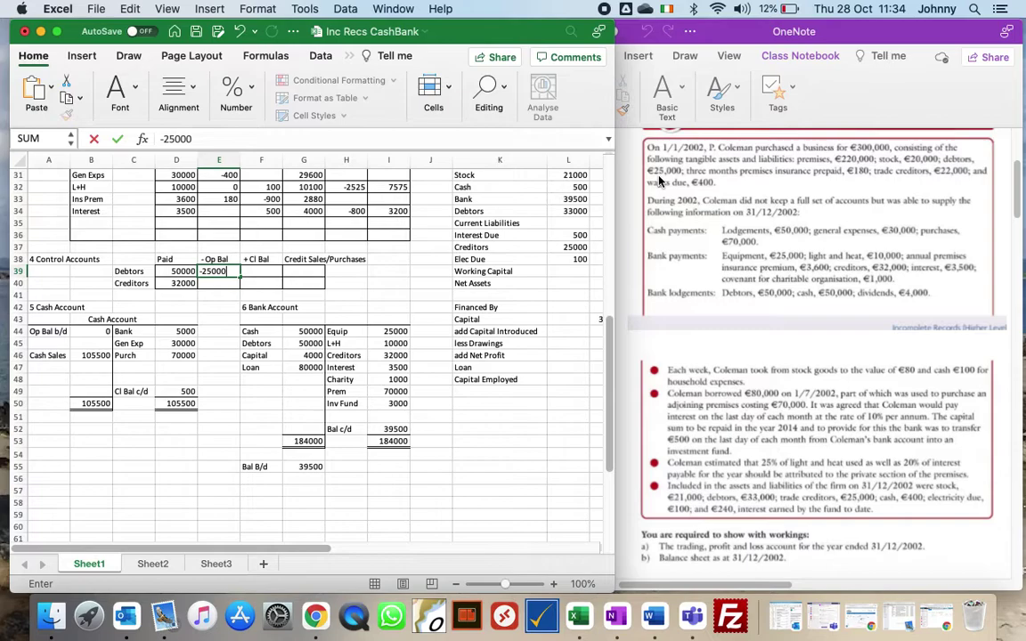
pyautogui.press('Right')
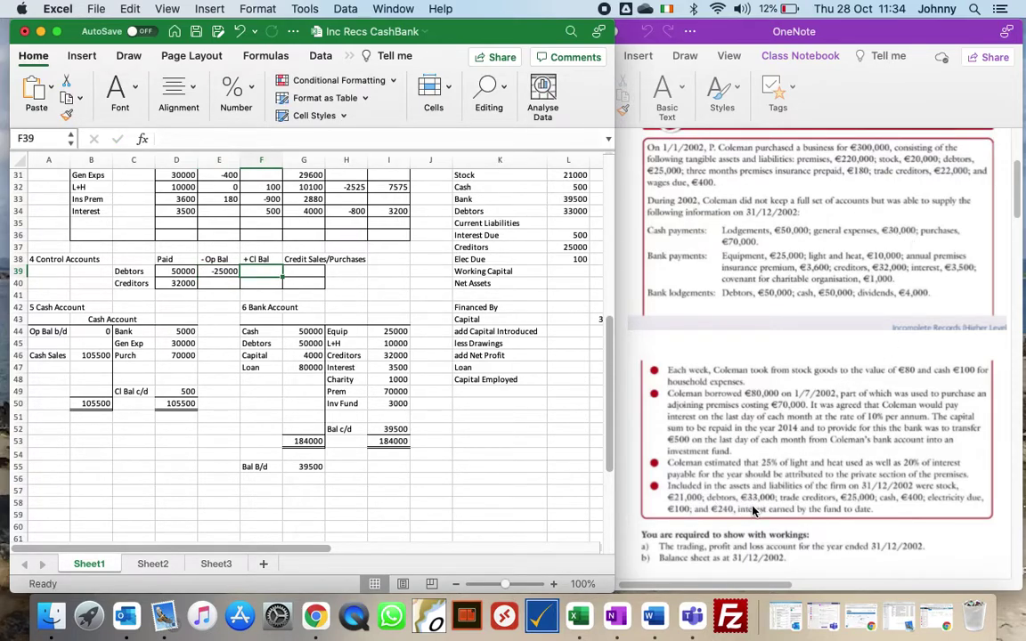
pyautogui.write('33000')
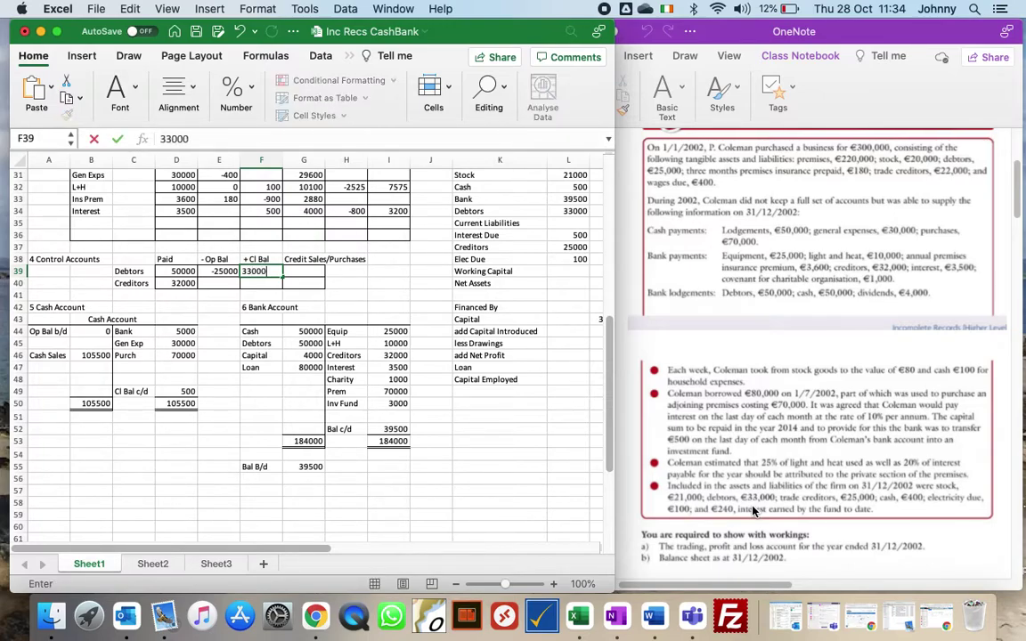
pyautogui.press('Tab')
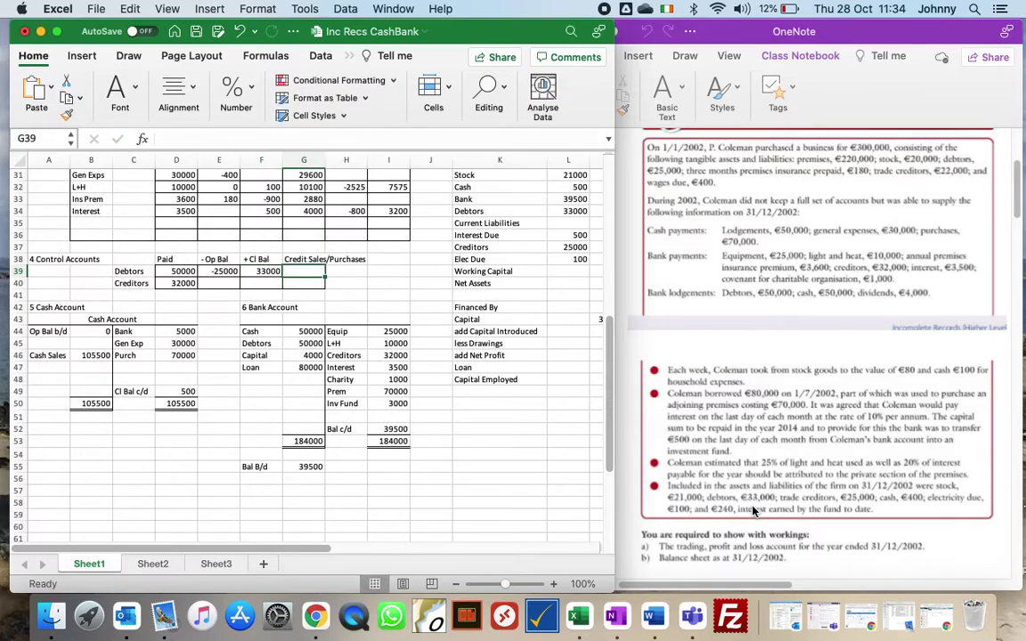
# Step: Calculate the Debtors' credit sales in G39 with =D39+E39+F39
pyautogui.write('=')
pyautogui.press('Left')
pyautogui.press('Left')
pyautogui.press('Left')
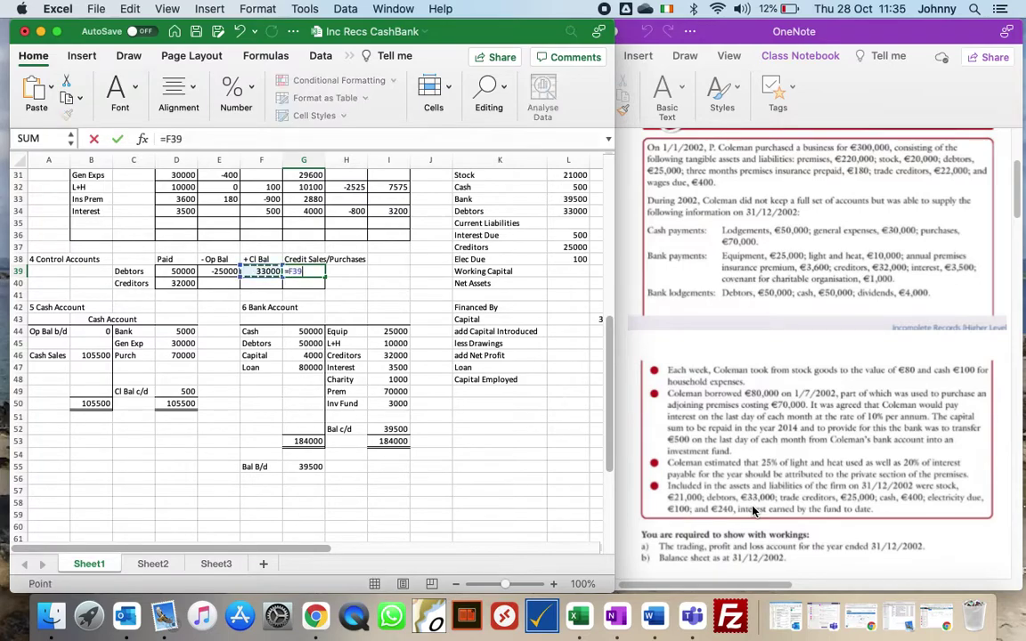
pyautogui.write('+')
pyautogui.press('Left')
pyautogui.press('Left')
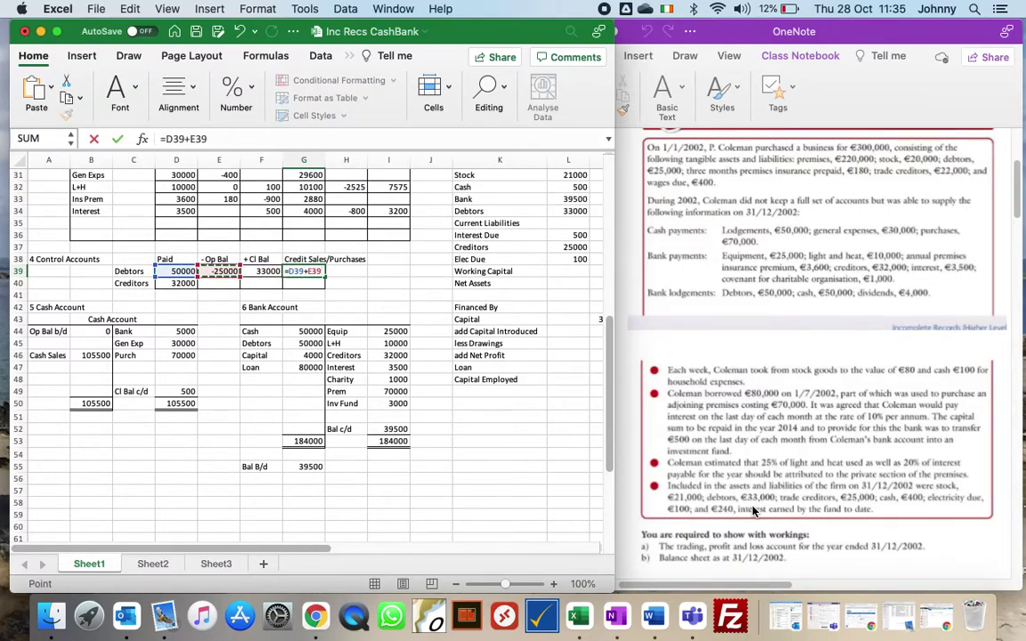
pyautogui.write('+')
pyautogui.press('Left')
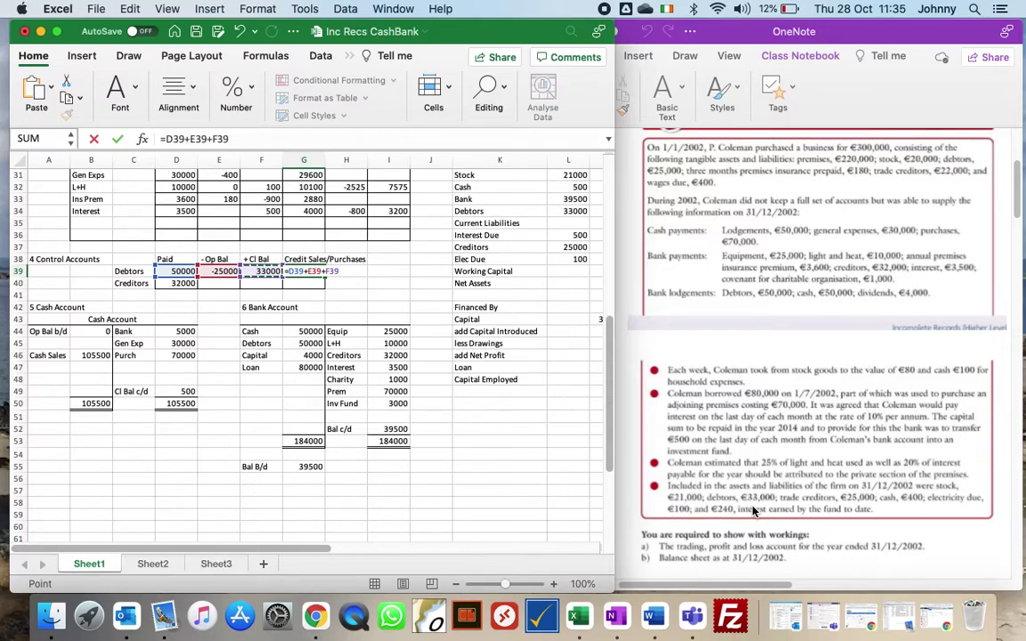
pyautogui.press('Return')
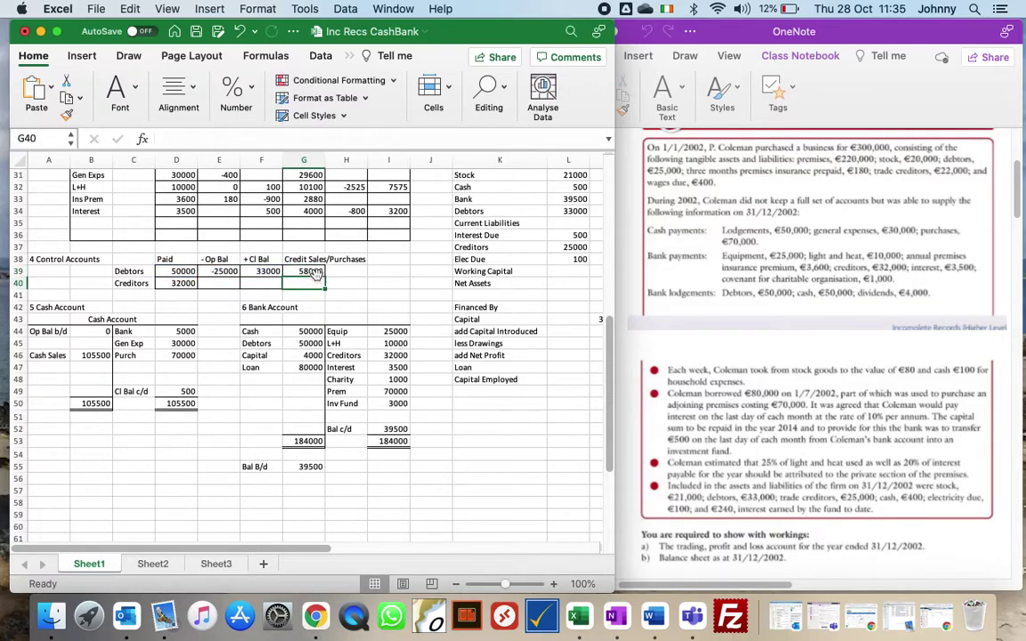
# Step: Enter the Creditors opening balance of -22000 in E40 and closing balance of 25000 in F40
pyautogui.press('Left')
pyautogui.press('Left')
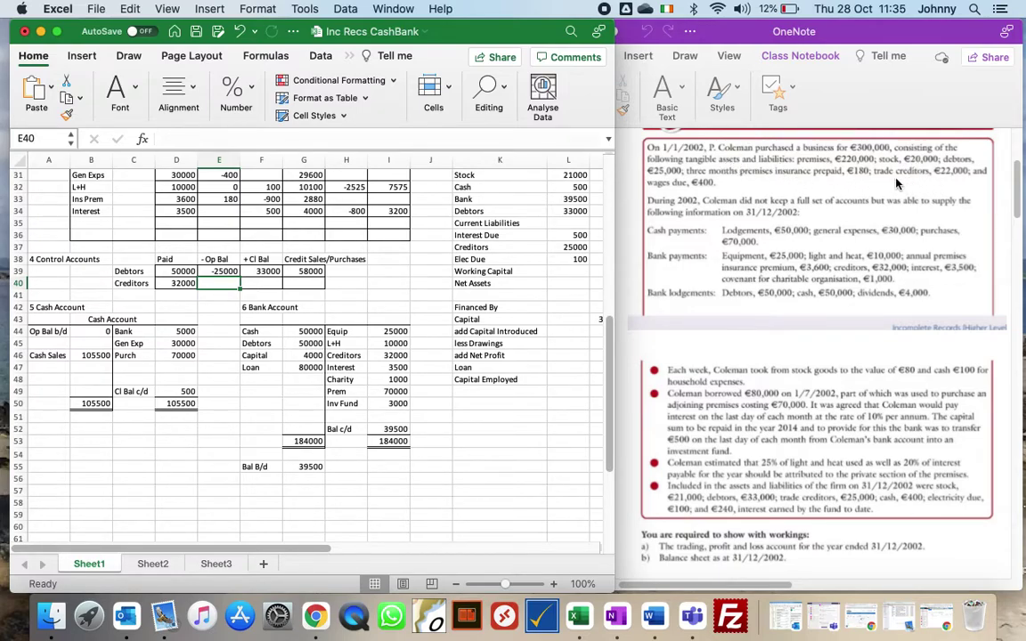
pyautogui.write('=-22000')
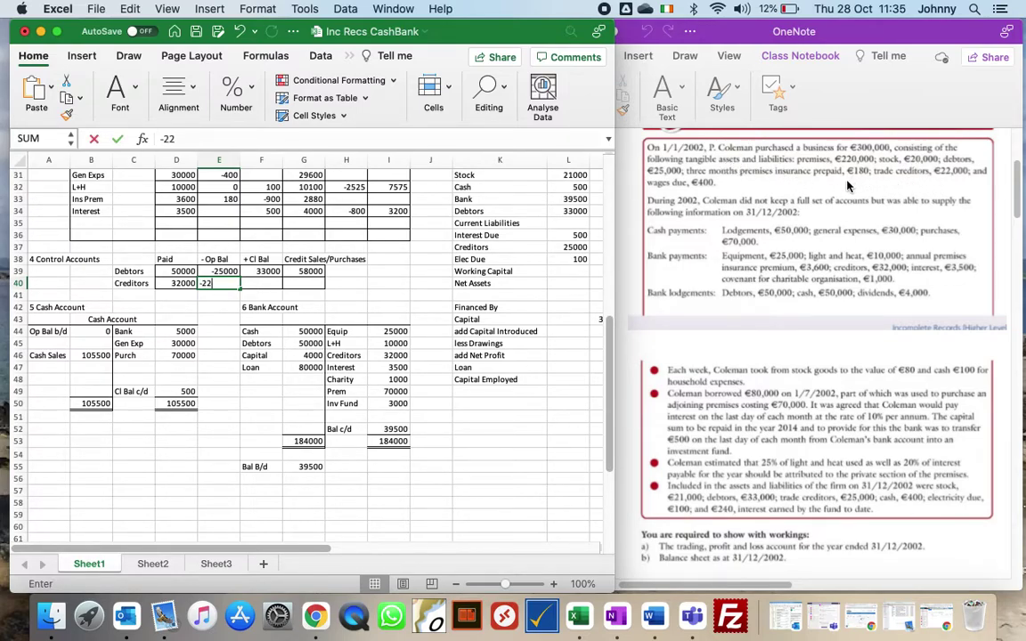
pyautogui.press('Tab')
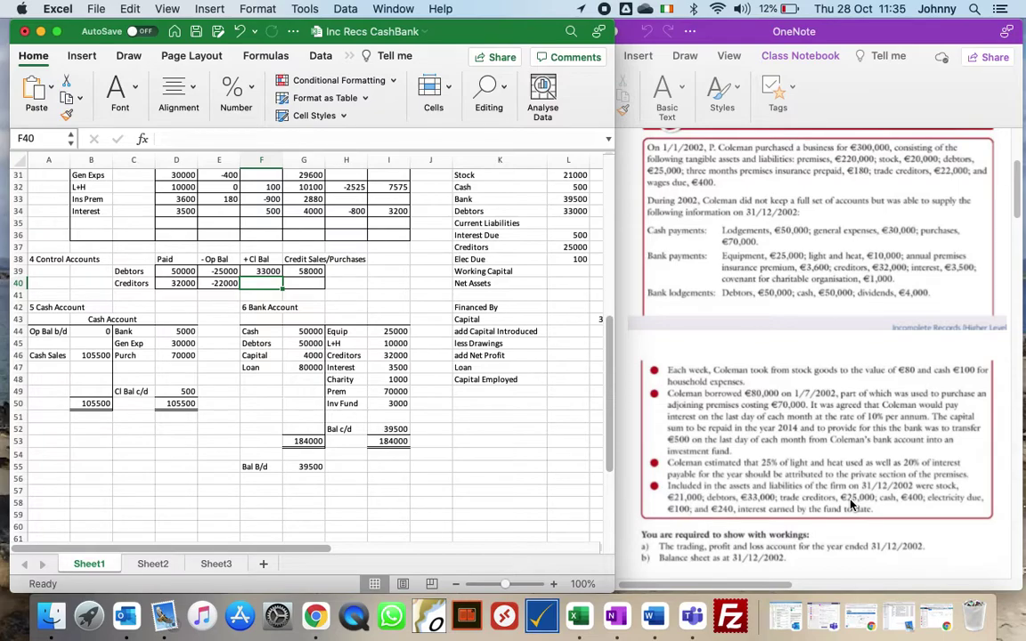
pyautogui.write('25000')
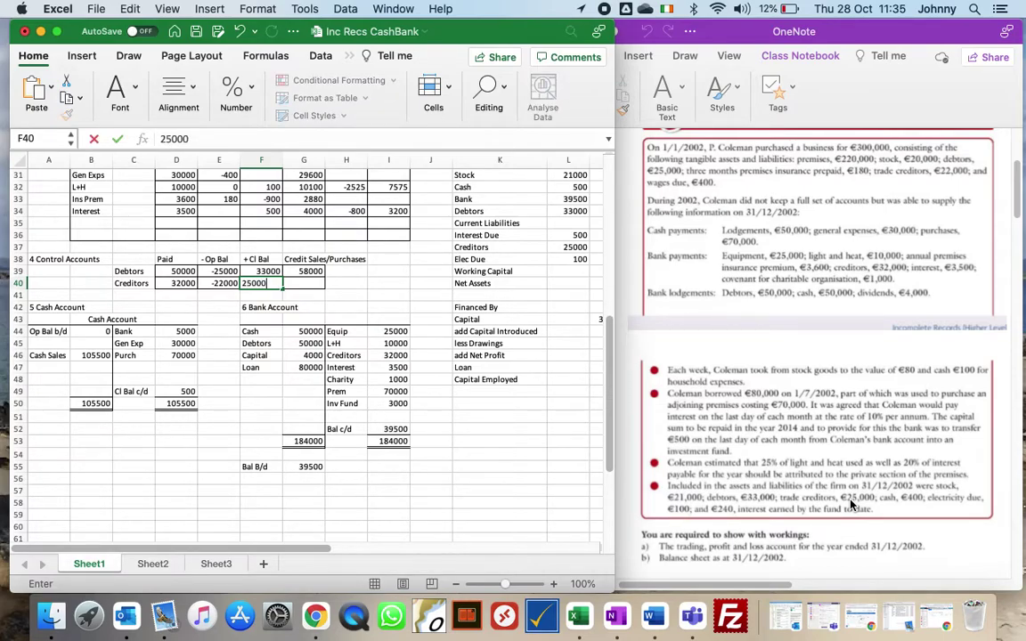
pyautogui.press('Return')
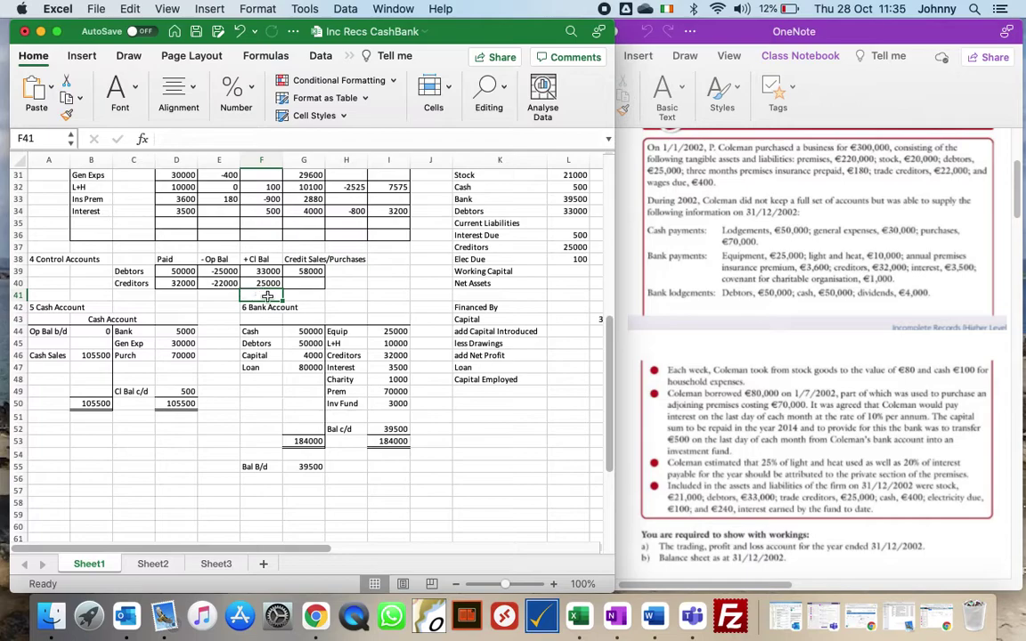
# Step: Calculate the Creditors' credit purchases in G40 with =D40+E40+F40
pyautogui.press('Up')
pyautogui.press('Right')
pyautogui.write('=')
pyautogui.press('Left')
pyautogui.press('Left')
pyautogui.press('Left')
pyautogui.write('+')
pyautogui.press('Left')
pyautogui.press('Left')
pyautogui.write('+')
pyautogui.press('Left')
pyautogui.press('Return')
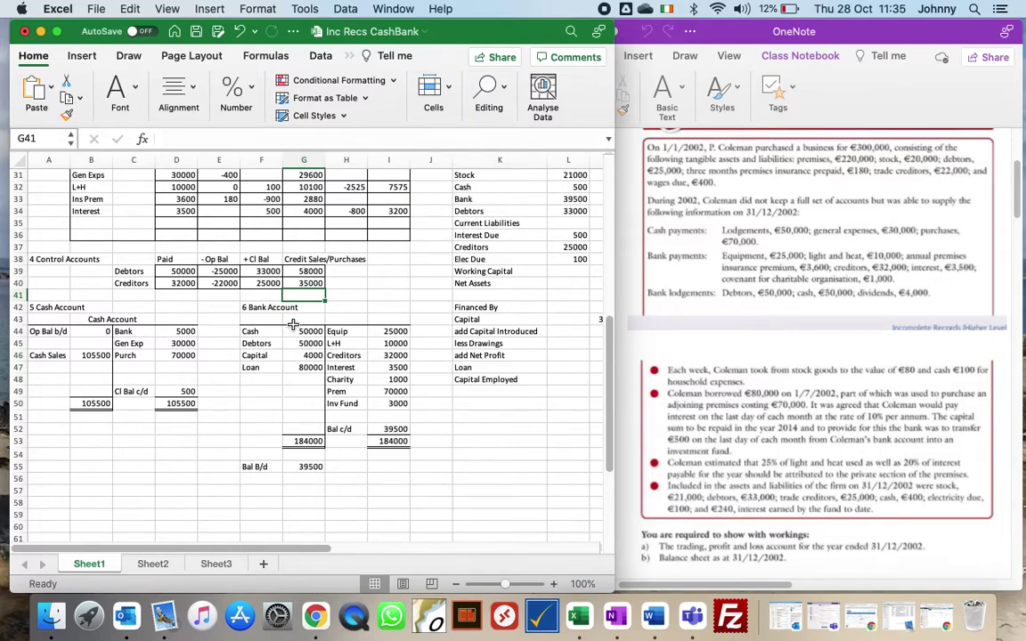
# Step: Calculate Sales in N4 by adding the Debtors' credit sales and the cash sales from the Cash Account with =G39+B46
pyautogui.moveTo(225, 549); pyautogui.dragTo(269, 552)
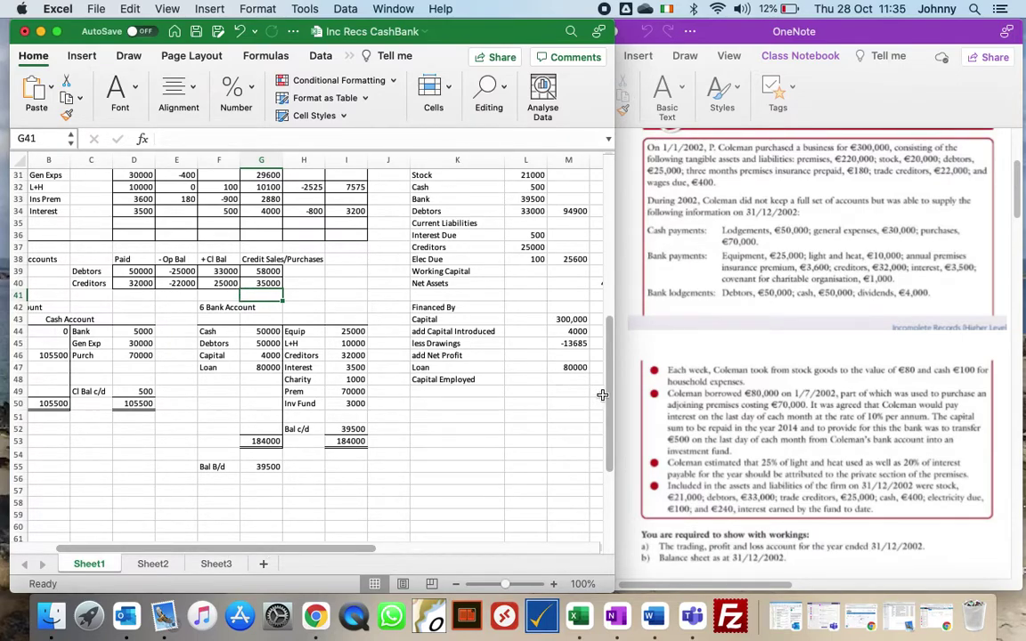
pyautogui.scroll(7, 546, 354)
pyautogui.scroll(4, 600, 292)
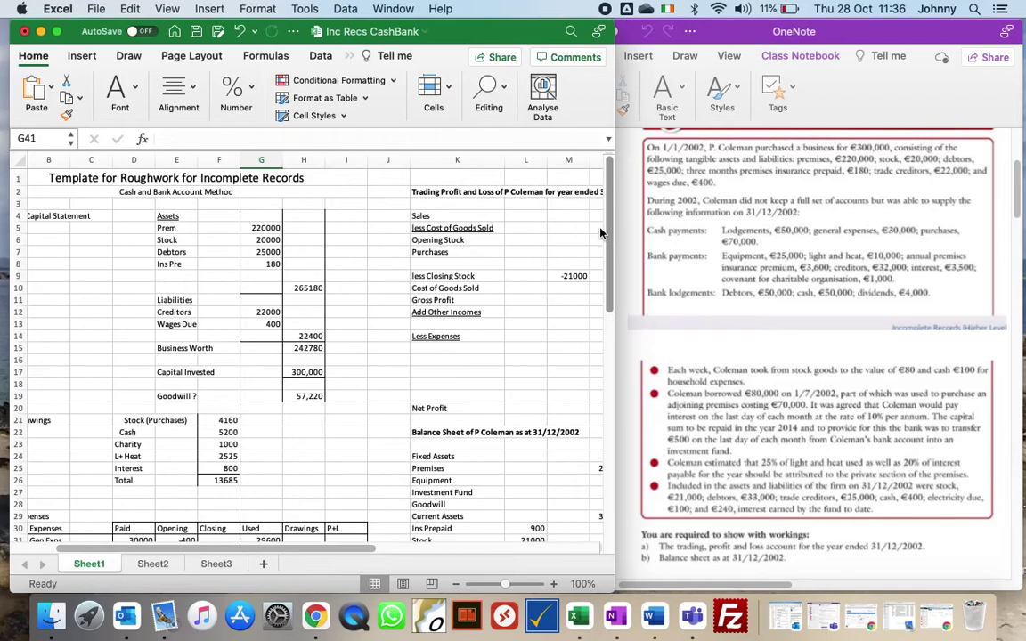
pyautogui.click(561, 215)
pyautogui.press('Right')
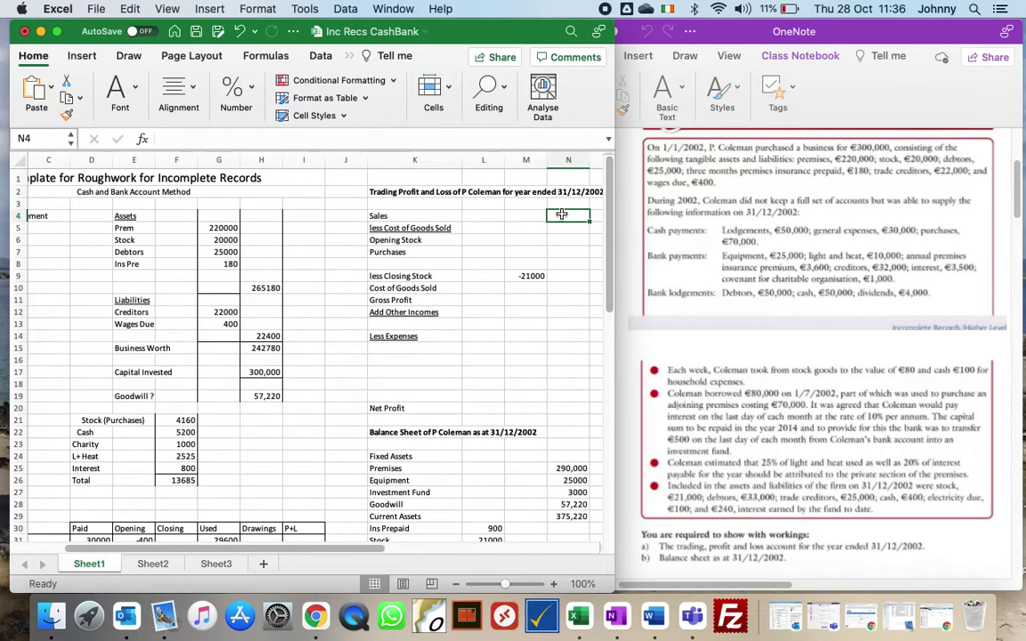
pyautogui.write('=')
pyautogui.press('Down')
pyautogui.press('Down')
pyautogui.press('Down')
pyautogui.press('Down')
pyautogui.press('Down')
pyautogui.press('Down')
pyautogui.press('Down')
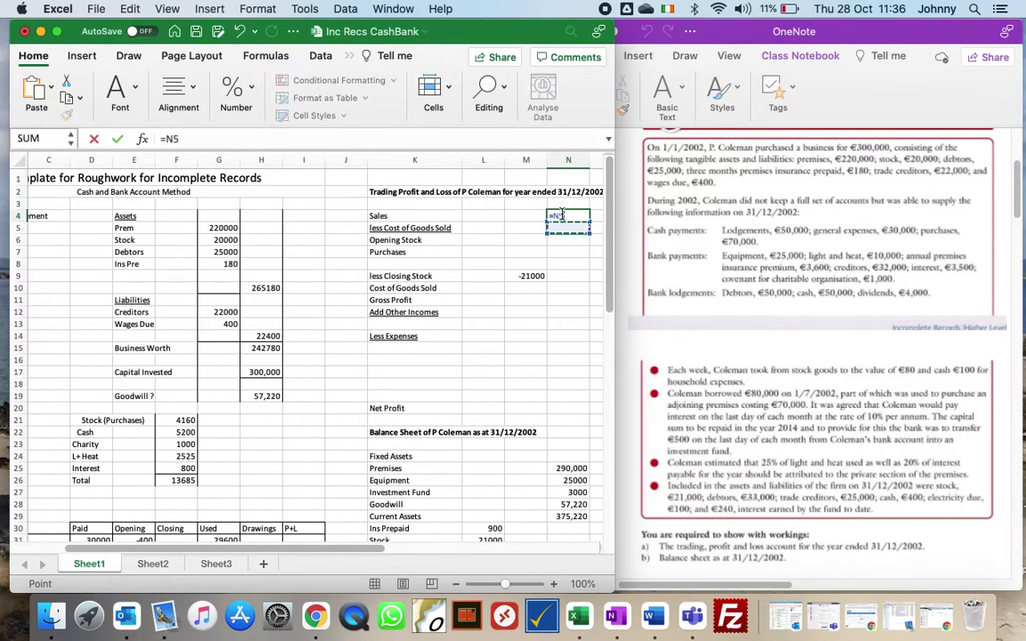
pyautogui.press('Down')
pyautogui.press('Down')
pyautogui.press('Down')
pyautogui.press('Down')
pyautogui.press('Down')
pyautogui.press('Down')
pyautogui.press('Down')
pyautogui.press('Down')
pyautogui.press('Down')
pyautogui.press('Down')
pyautogui.press('Down')
pyautogui.press('Down')
pyautogui.press('Down')
pyautogui.press('Down')
pyautogui.press('Down')
pyautogui.press('Down')
pyautogui.press('Down')
pyautogui.press('Down')
pyautogui.press('Down')
pyautogui.press('Down')
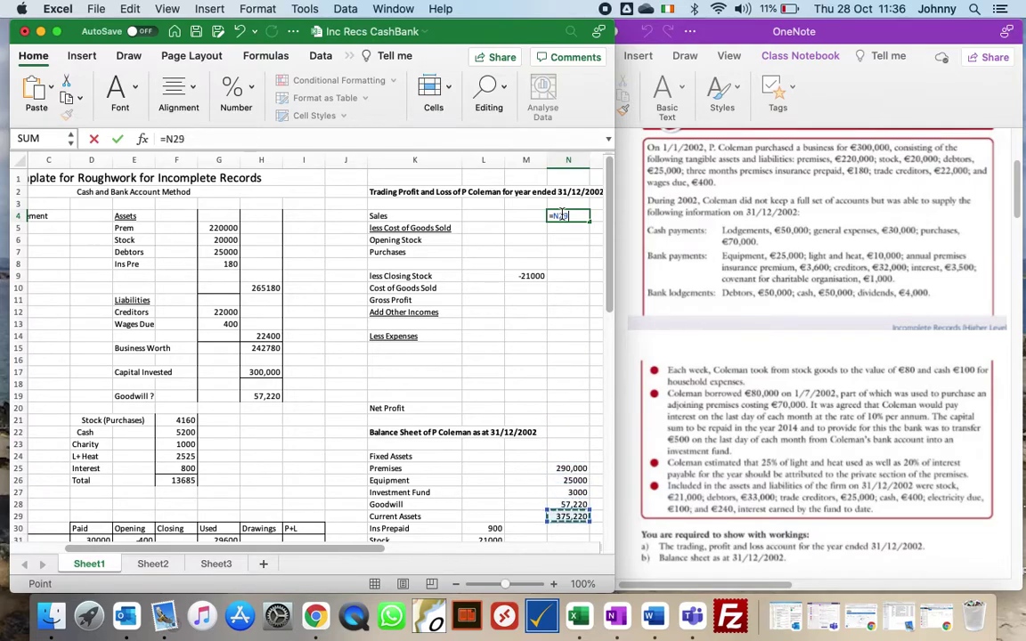
pyautogui.press('Down')
pyautogui.press('Down')
pyautogui.press('Down')
pyautogui.press('Down')
pyautogui.press('Down')
pyautogui.press('Down')
pyautogui.press('Down')
pyautogui.press('Down')
pyautogui.press('Down')
pyautogui.press('Down')
pyautogui.press('Down')
pyautogui.press('Down')
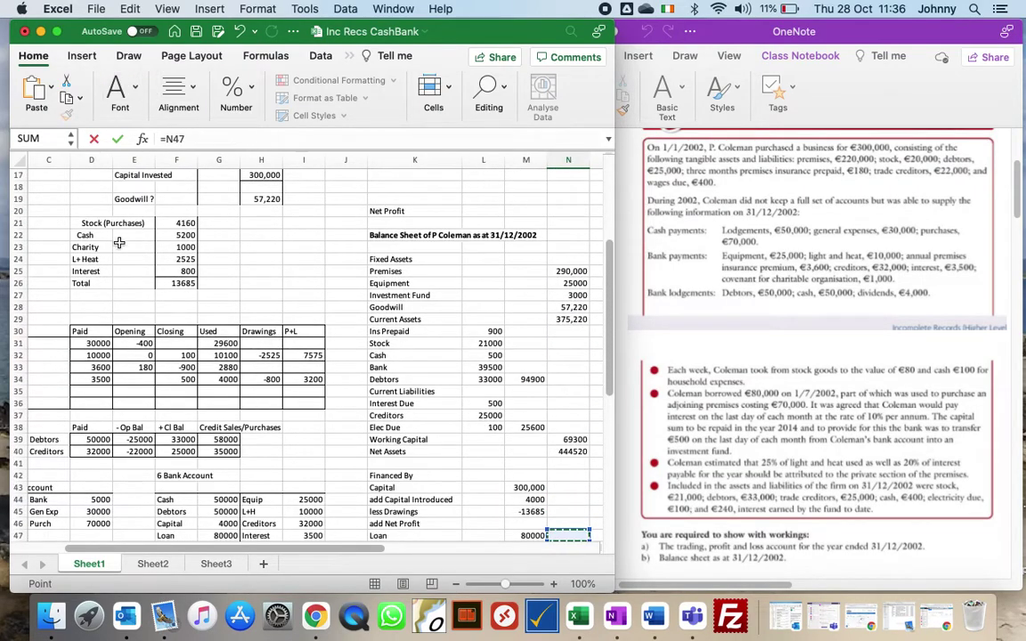
pyautogui.click(216, 439)
pyautogui.write('+M')
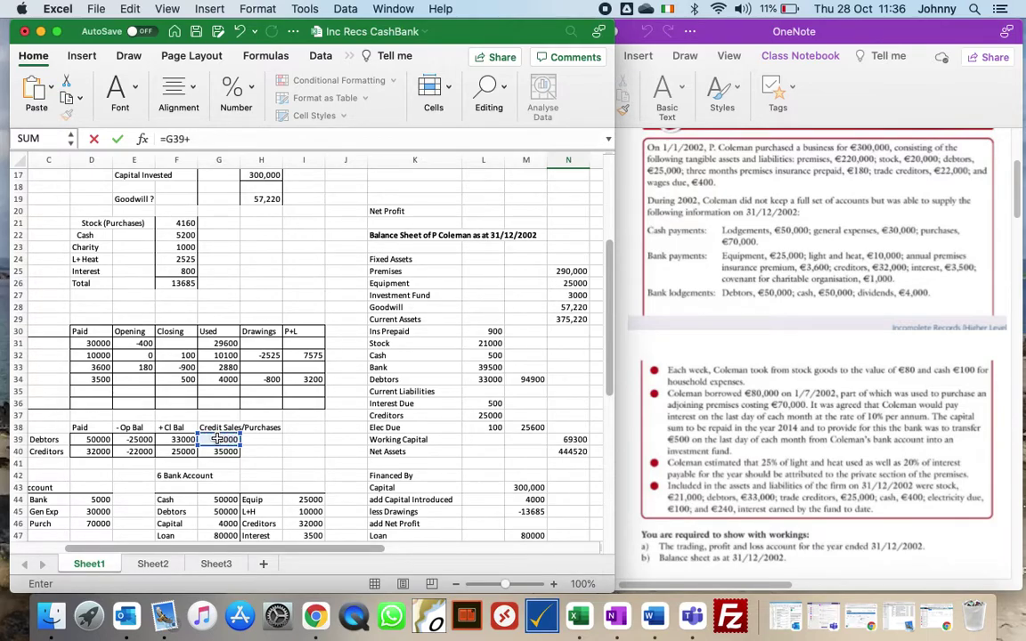
pyautogui.press('Left')
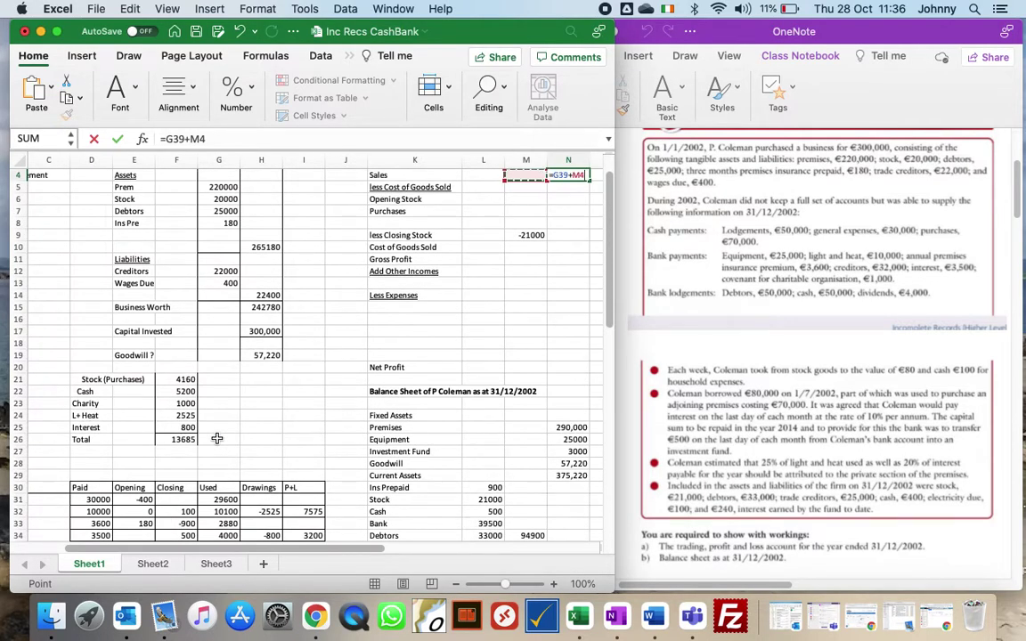
pyautogui.press('Left')
pyautogui.press('Down')
pyautogui.press('Down')
pyautogui.press('Down')
pyautogui.press('Down')
pyautogui.press('Down')
pyautogui.press('Down')
pyautogui.press('Down')
pyautogui.press('Down')
pyautogui.press('Down')
pyautogui.press('Down')
pyautogui.press('Down')
pyautogui.press('Down')
pyautogui.press('Down')
pyautogui.press('Down')
pyautogui.press('Down')
pyautogui.press('Down')
pyautogui.press('Down')
pyautogui.press('Down')
pyautogui.press('Down')
pyautogui.press('Down')
pyautogui.press('Down')
pyautogui.press('Down')
pyautogui.press('Down')
pyautogui.press('Down')
pyautogui.press('Down')
pyautogui.press('Down')
pyautogui.press('Down')
pyautogui.press('Down')
pyautogui.press('Down')
pyautogui.press('Down')
pyautogui.press('Down')
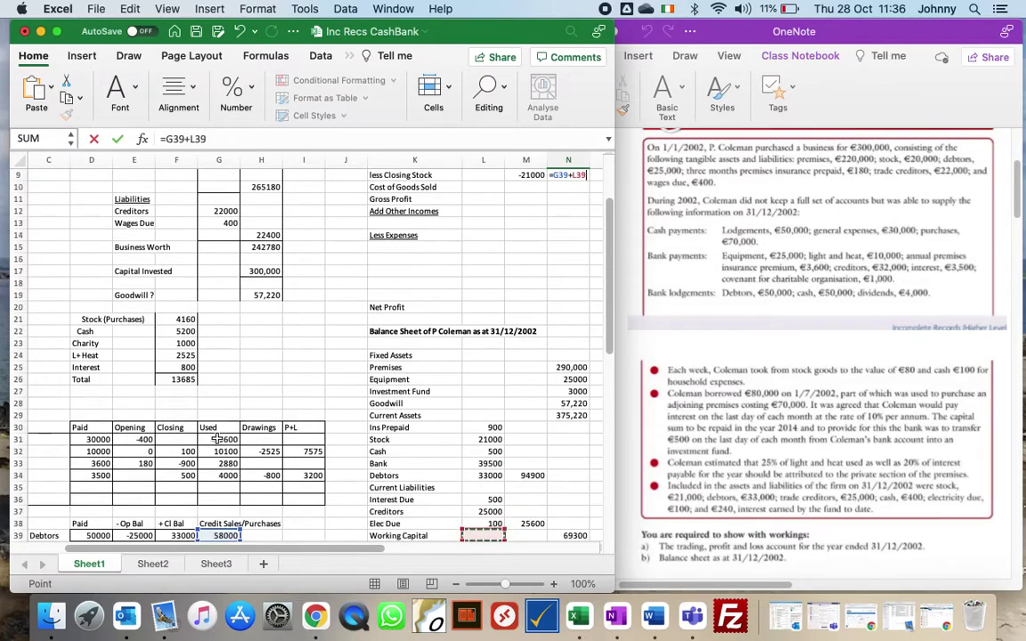
pyautogui.press('Down')
pyautogui.press('Down')
pyautogui.press('Down')
pyautogui.press('Down')
pyautogui.press('Down')
pyautogui.press('Down')
pyautogui.press('Down')
pyautogui.press('Down')
pyautogui.press('Down')
pyautogui.press('Down')
pyautogui.press('Down')
pyautogui.press('Down')
pyautogui.press('Down')
pyautogui.press('Down')
pyautogui.press('Down')
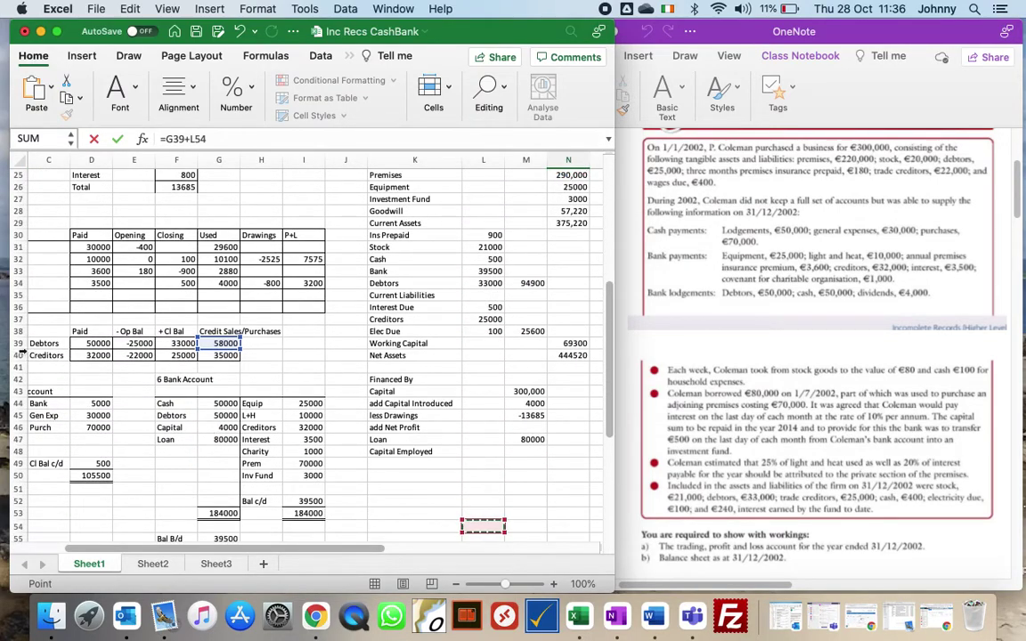
pyautogui.press('Left')
pyautogui.press('Left')
pyautogui.press('Left')
pyautogui.press('Left')
pyautogui.press('Left')
pyautogui.press('Left')
pyautogui.press('Left')
pyautogui.press('Left')
pyautogui.press('Left')
pyautogui.press('Left')
pyautogui.press('Left')
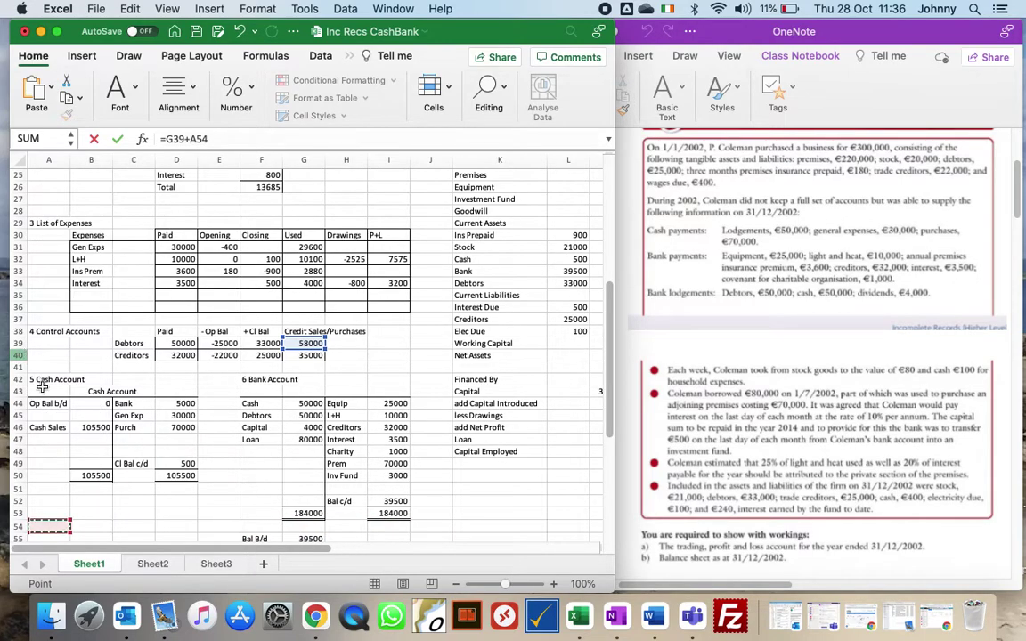
pyautogui.click(95, 433)
pyautogui.press('Return')
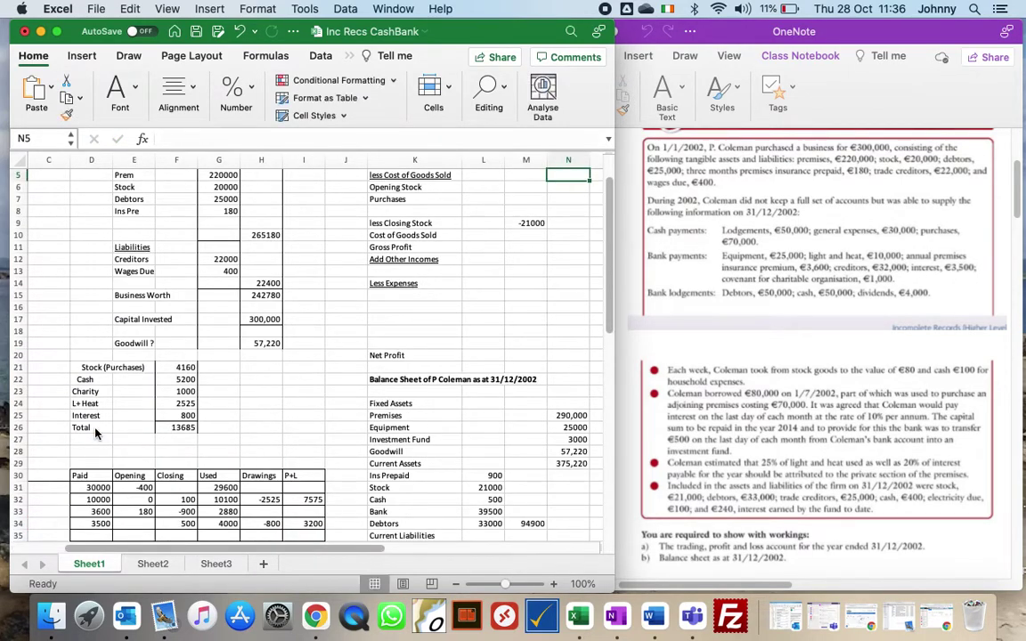
# Step: Enter the Opening Stock of 20000 in M6 of the trading account
pyautogui.press('Up')
pyautogui.press('Up')
pyautogui.press('Up')
pyautogui.press('Up')
pyautogui.press('Left')
pyautogui.press('Down')
pyautogui.press('Down')
pyautogui.press('Down')
pyautogui.press('Down')
pyautogui.press('Down')
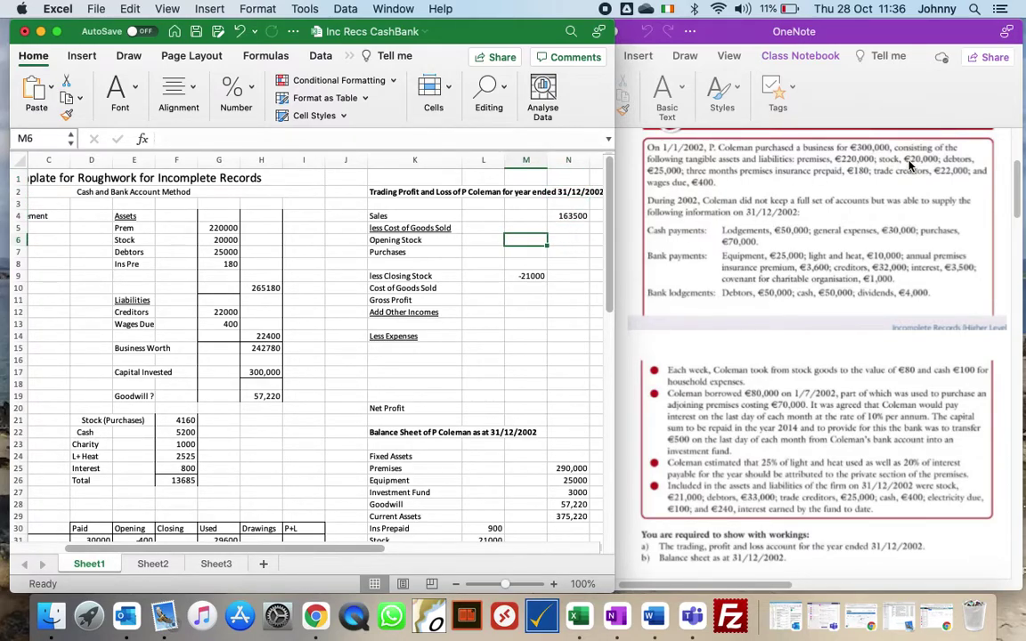
pyautogui.write('20000')
pyautogui.press('Return')
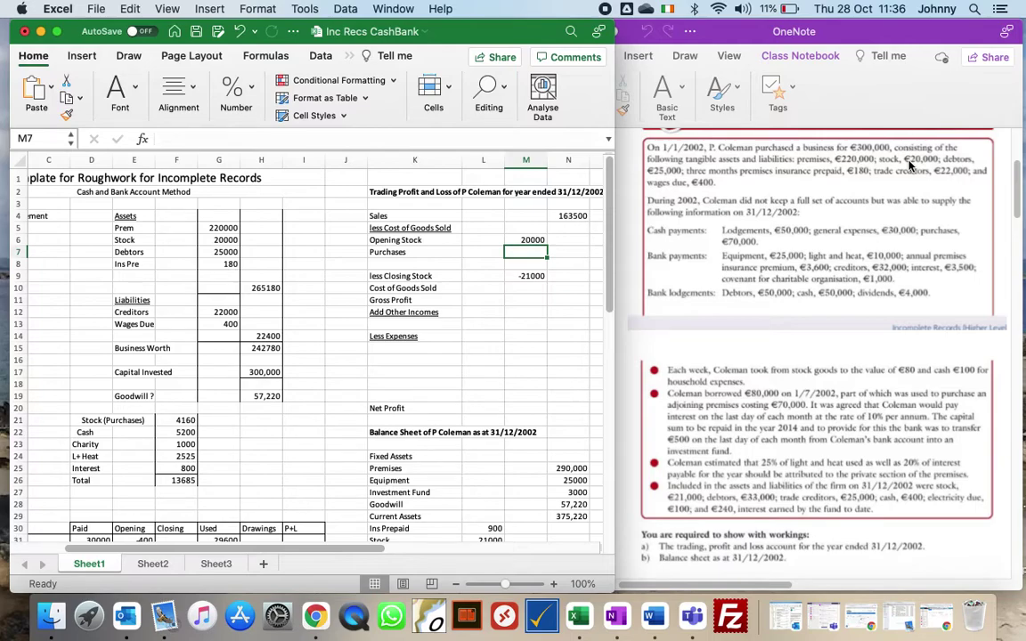
# Step: Calculate Purchases in M7 by adding the Creditors' credit purchases and the cash purchases from the Cash Account with =G40+D46
pyautogui.write('=')
pyautogui.press('Down')
pyautogui.press('Down')
pyautogui.press('Down')
pyautogui.press('Down')
pyautogui.press('Down')
pyautogui.press('Down')
pyautogui.press('Down')
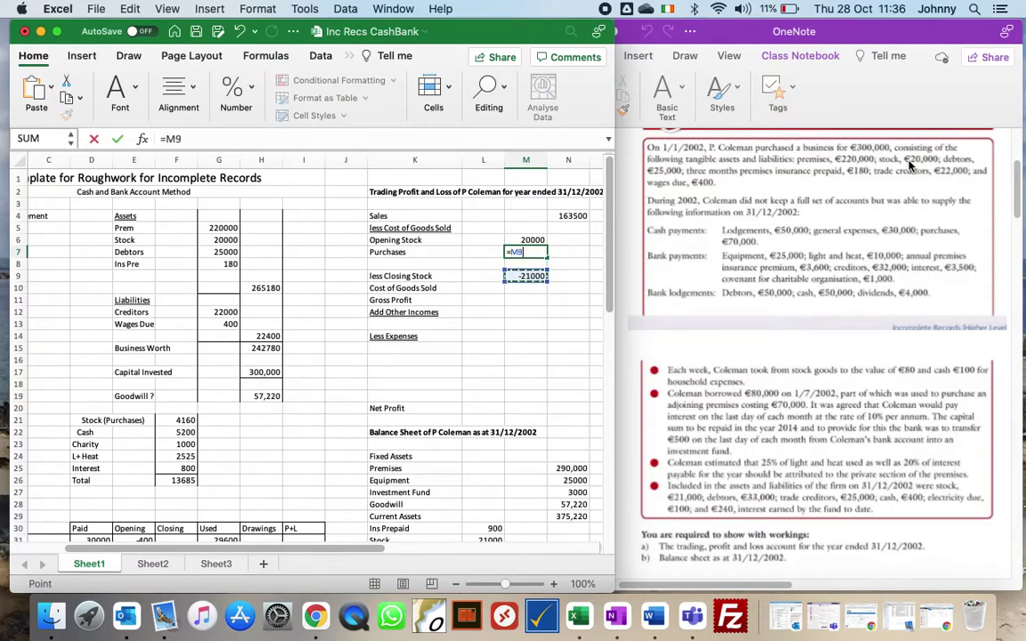
pyautogui.press('Down')
pyautogui.press('Down')
pyautogui.press('Down')
pyautogui.press('Down')
pyautogui.press('Down')
pyautogui.press('Down')
pyautogui.press('Down')
pyautogui.press('Down')
pyautogui.press('Down')
pyautogui.press('Down')
pyautogui.press('Down')
pyautogui.press('Down')
pyautogui.press('Down')
pyautogui.press('Down')
pyautogui.press('Down')
pyautogui.press('Down')
pyautogui.press('Down')
pyautogui.press('Down')
pyautogui.press('Down')
pyautogui.press('Down')
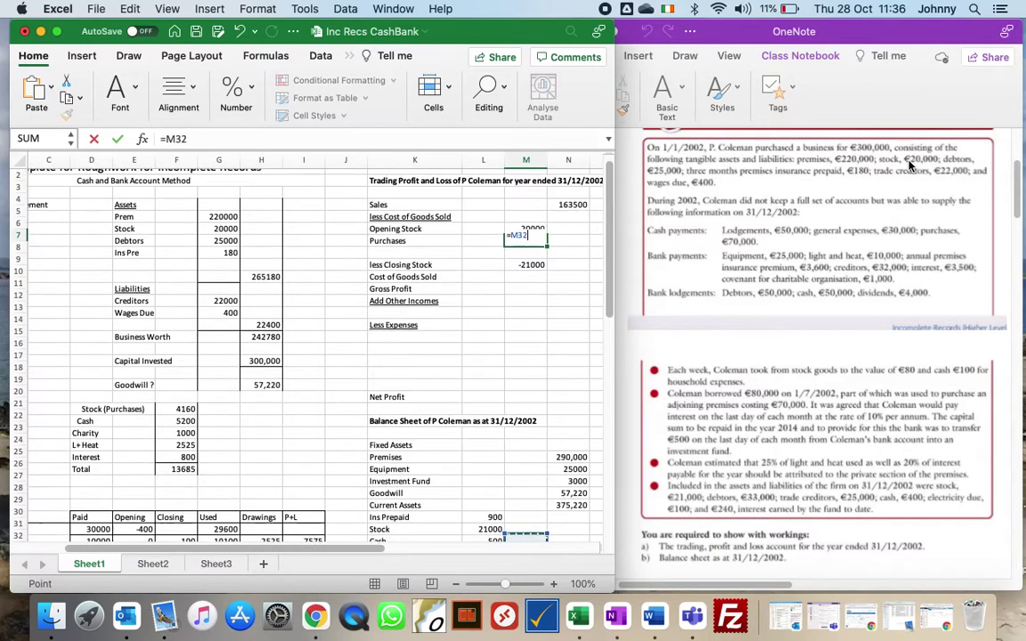
pyautogui.press('Down')
pyautogui.press('Down')
pyautogui.press('Down')
pyautogui.press('Down')
pyautogui.press('Down')
pyautogui.press('Down')
pyautogui.press('Down')
pyautogui.press('Down')
pyautogui.press('Left')
pyautogui.press('Left')
pyautogui.press('Left')
pyautogui.press('Left')
pyautogui.press('Left')
pyautogui.press('Left')
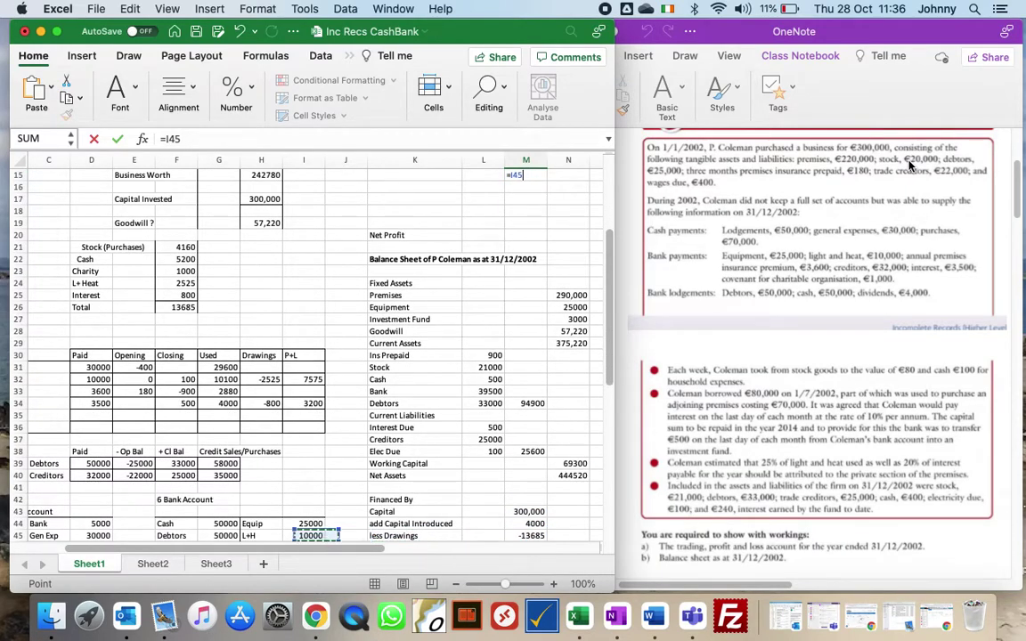
pyautogui.press('Up')
pyautogui.press('Up')
pyautogui.press('Up')
pyautogui.press('Up')
pyautogui.press('Up')
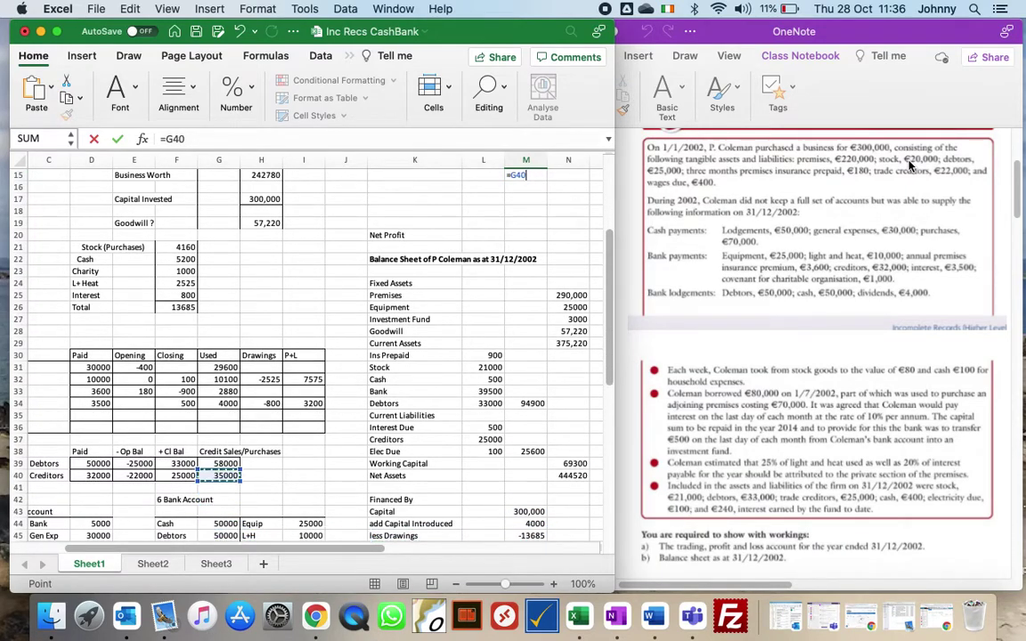
pyautogui.write('+')
pyautogui.press('Down')
pyautogui.press('Down')
pyautogui.press('Down')
pyautogui.press('Down')
pyautogui.press('Down')
pyautogui.press('Down')
pyautogui.press('Down')
pyautogui.press('Down')
pyautogui.press('Down')
pyautogui.press('Down')
pyautogui.press('Down')
pyautogui.press('Down')
pyautogui.press('Down')
pyautogui.press('Down')
pyautogui.press('Down')
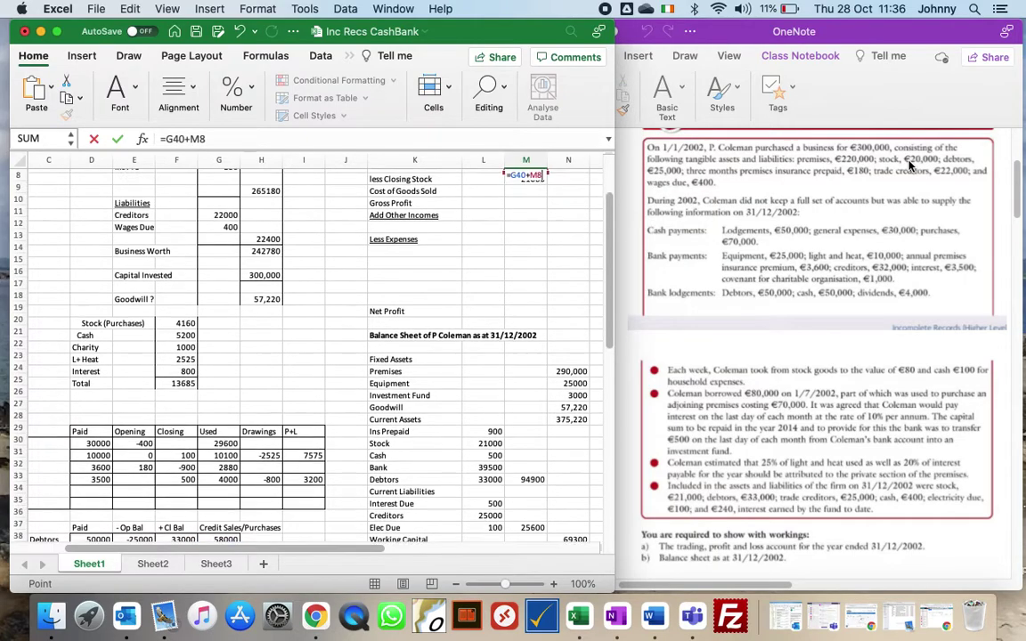
pyautogui.press('Down')
pyautogui.press('Down')
pyautogui.press('Down')
pyautogui.press('Down')
pyautogui.press('Down')
pyautogui.press('Down')
pyautogui.press('Down')
pyautogui.press('Down')
pyautogui.press('Down')
pyautogui.press('Down')
pyautogui.press('Down')
pyautogui.press('Down')
pyautogui.press('Down')
pyautogui.press('Down')
pyautogui.press('Down')
pyautogui.press('Down')
pyautogui.press('Down')
pyautogui.press('Down')
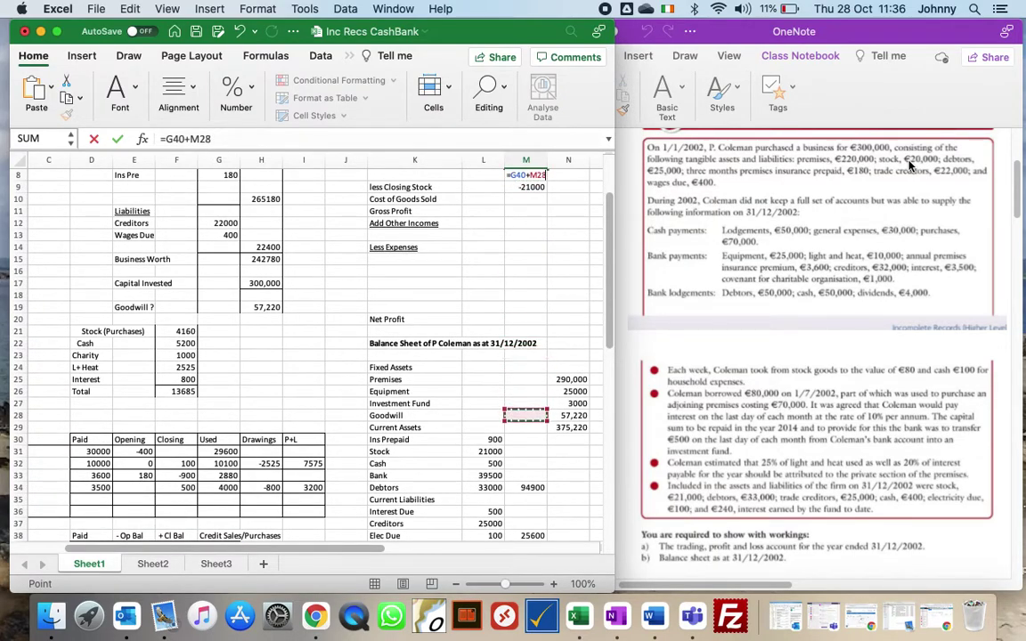
pyautogui.press('Down')
pyautogui.press('Down')
pyautogui.press('Down')
pyautogui.press('Down')
pyautogui.press('Down')
pyautogui.press('Down')
pyautogui.press('Down')
pyautogui.press('Down')
pyautogui.press('Down')
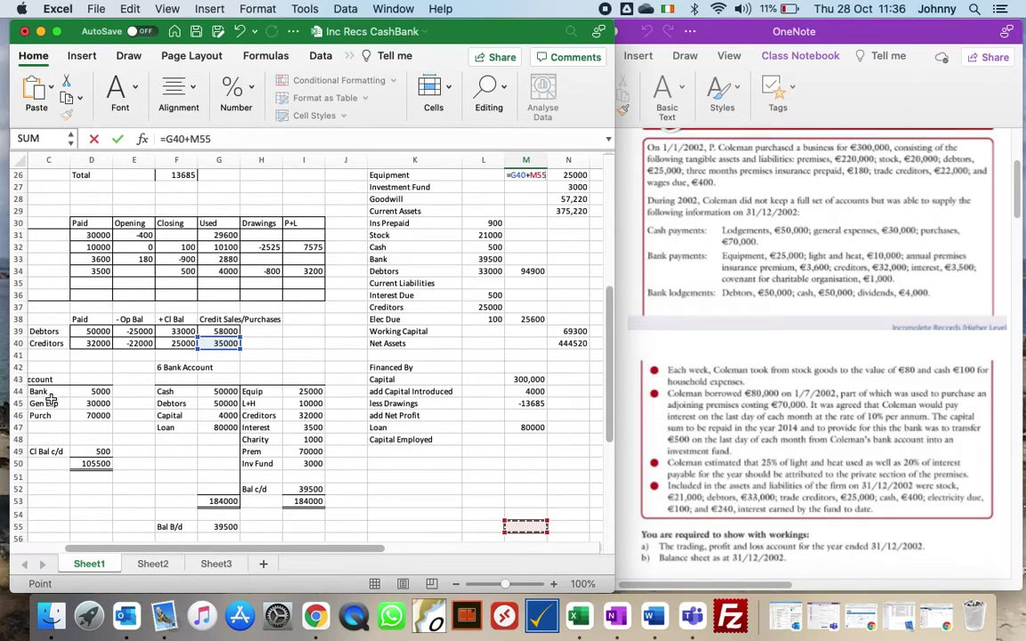
pyautogui.click(94, 418)
pyautogui.press('Return')
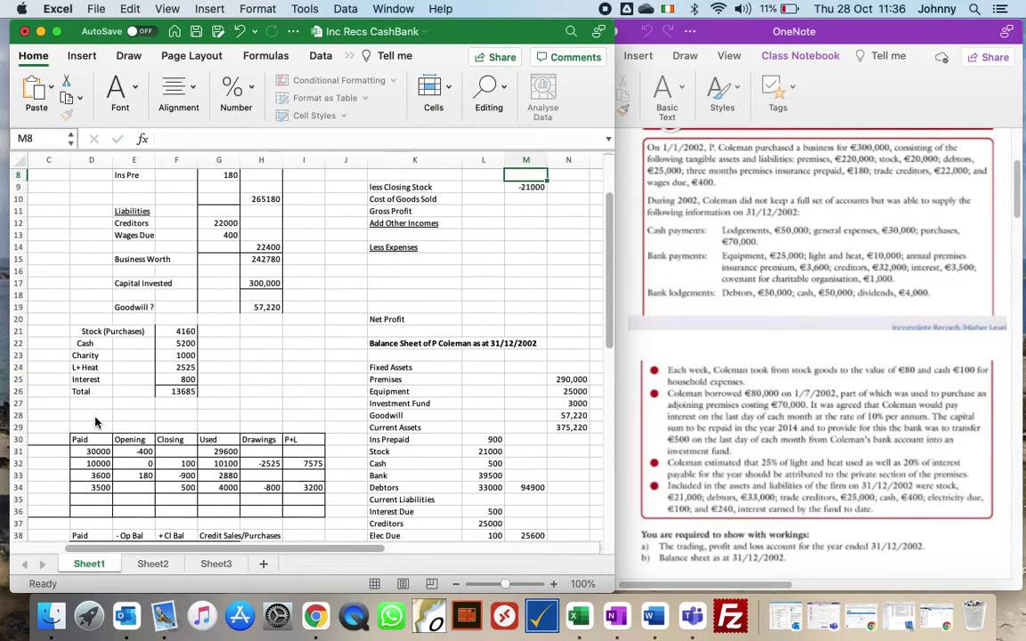
# Step: Subtotal Opening Stock and Purchases in M8 with =M6+M7
pyautogui.press('Up')
pyautogui.press('Up')
pyautogui.press('Up')
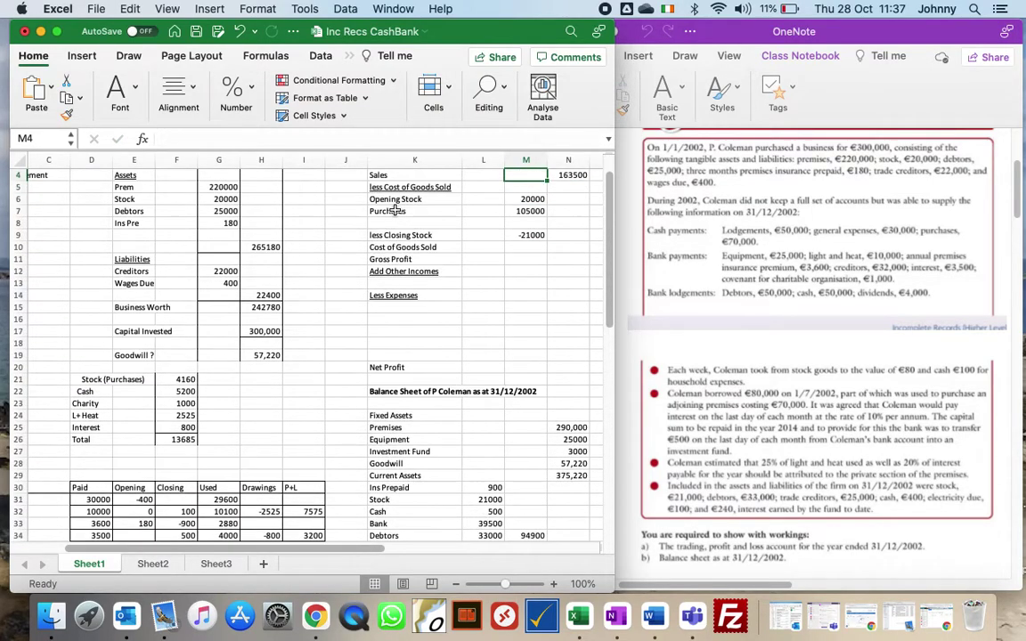
pyautogui.click(530, 224)
pyautogui.write('=')
pyautogui.press('Up')
pyautogui.press('Up')
pyautogui.write('+')
pyautogui.press('Up')
pyautogui.press('Return')
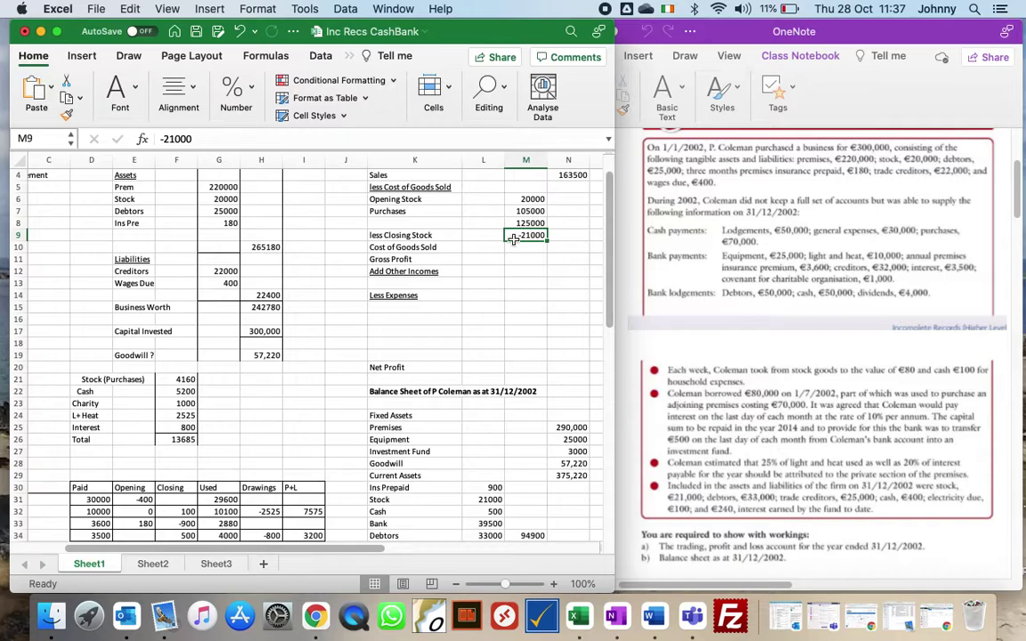
# Step: Calculate Cost of Goods Sold in N10 by combining the stock and purchases subtotal with Closing Stock, using =M8+M9
pyautogui.press('Down')
pyautogui.press('Right')
pyautogui.write('=')
pyautogui.press('Left')
pyautogui.press('Up')
pyautogui.press('Up')
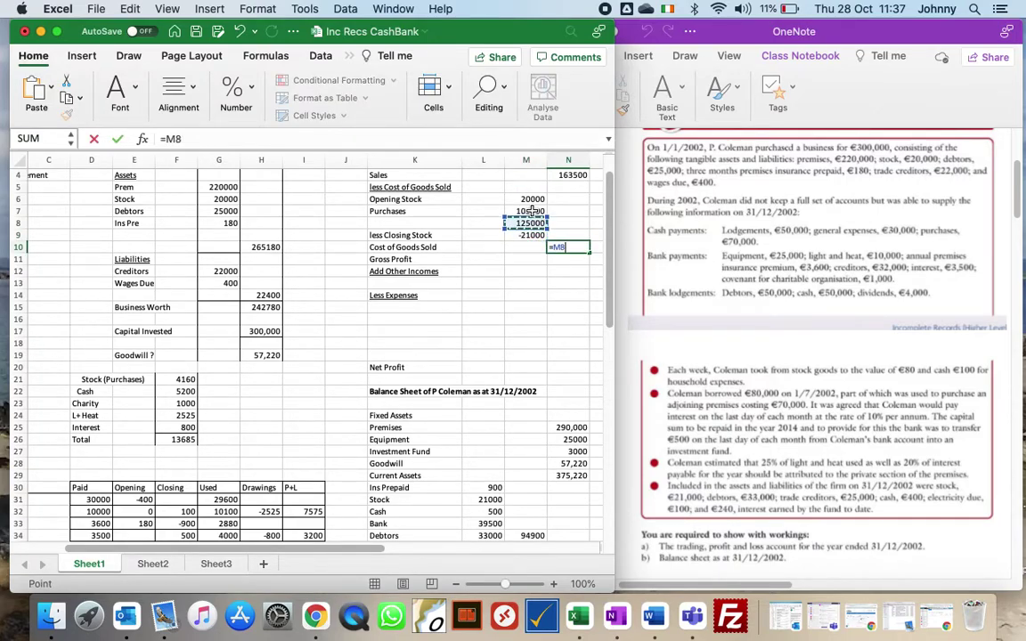
pyautogui.write('+')
pyautogui.press('Down')
pyautogui.press('Return')
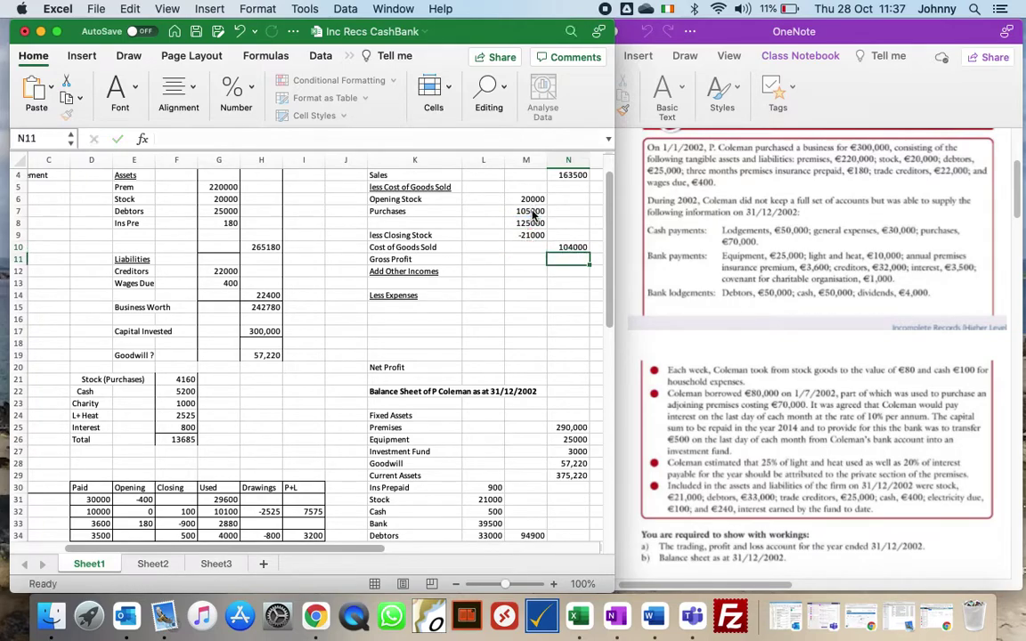
# Step: Calculate Gross Profit in N11 by subtracting Cost of Goods Sold from Sales with =N4-N10
pyautogui.write('=')
pyautogui.press('Up')
pyautogui.press('Up')
pyautogui.press('Up')
pyautogui.press('Up')
pyautogui.press('Up')
pyautogui.press('Up')
pyautogui.press('Up')
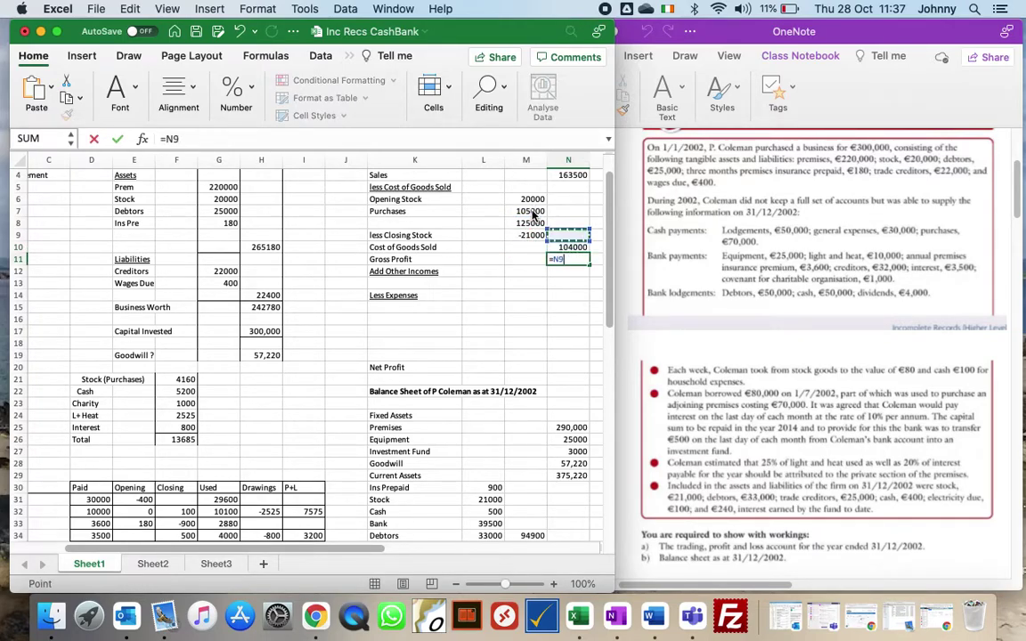
pyautogui.write('-')
pyautogui.press('Up')
pyautogui.press('Return')
pyautogui.press('Return')
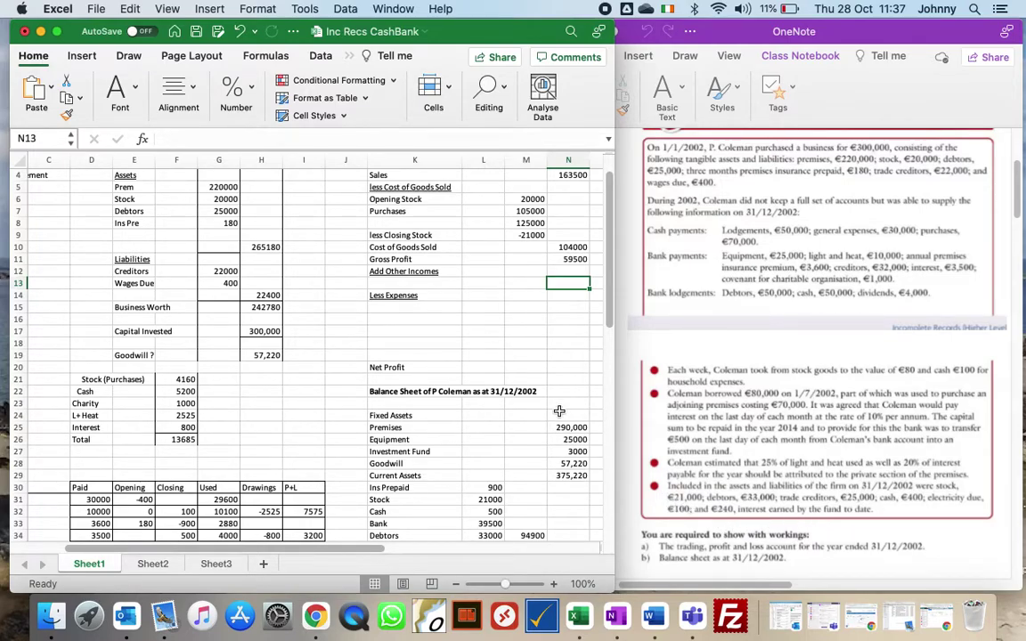
# Step: Add the other income of 240 in N13 and label it Inv Fund Int in K13
pyautogui.write('240')
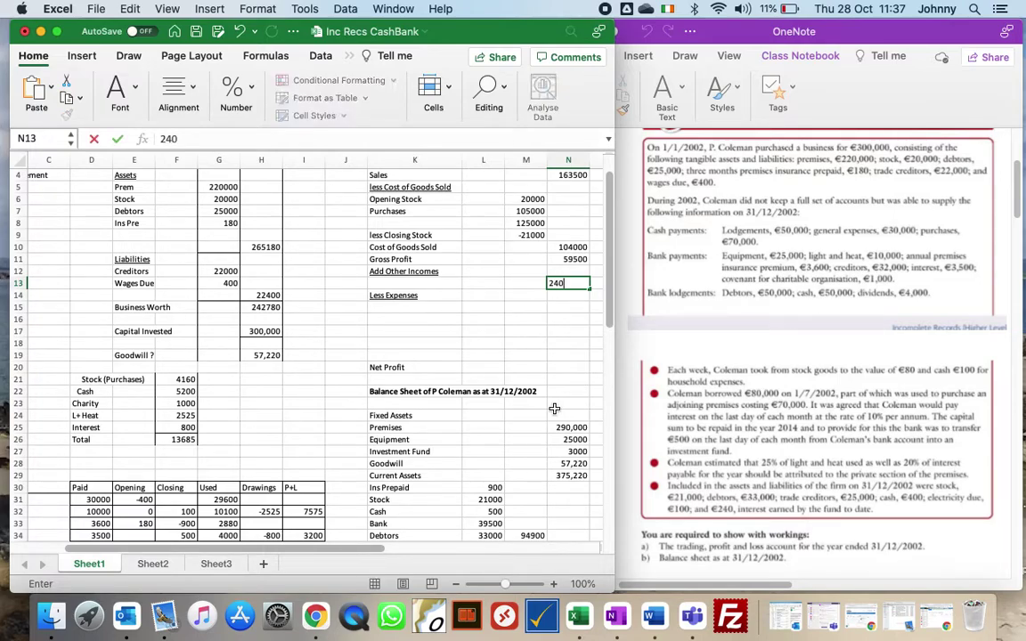
pyautogui.press('Left')
pyautogui.press('Left')
pyautogui.press('Left')
pyautogui.write('Inv')
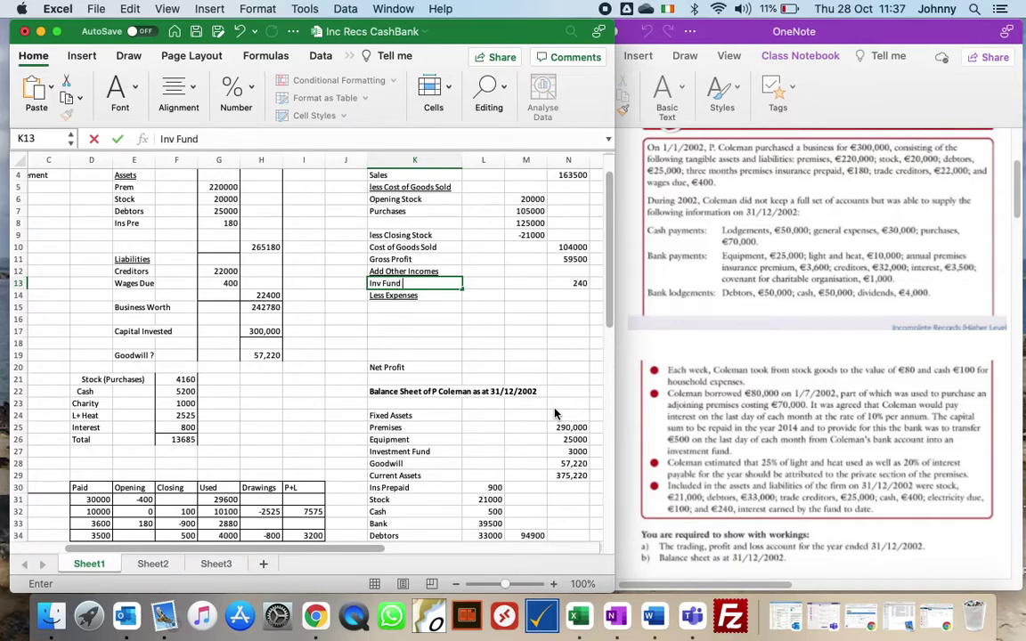
pyautogui.write(' Fund Int')
pyautogui.press('Return')
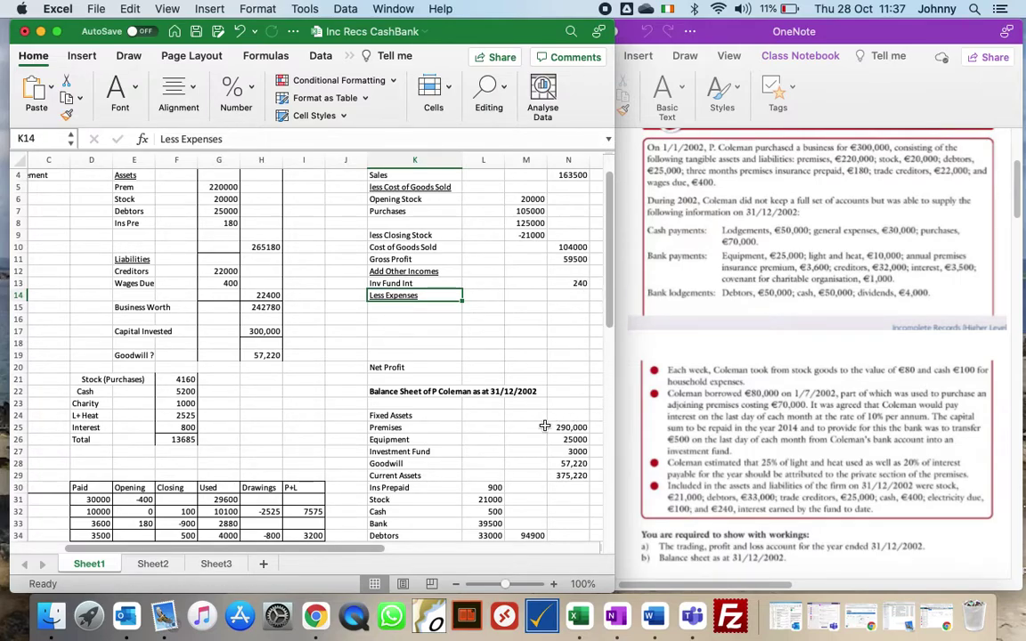
# Step: Change the Investment Fund amount in N27 of the balance sheet to 3240
pyautogui.click(564, 451)
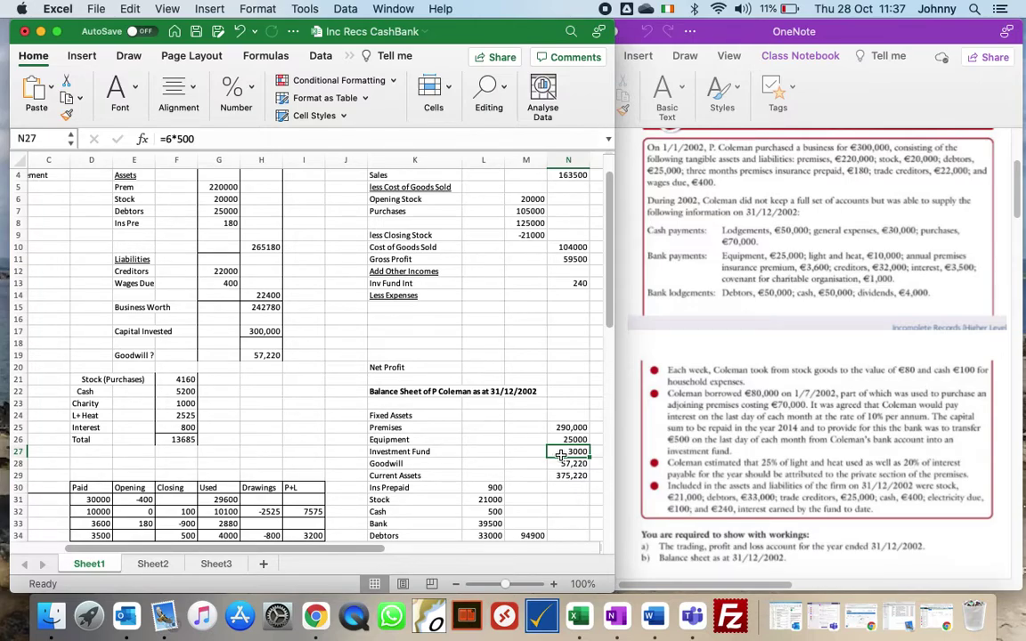
pyautogui.write('3240')
pyautogui.press('Return')
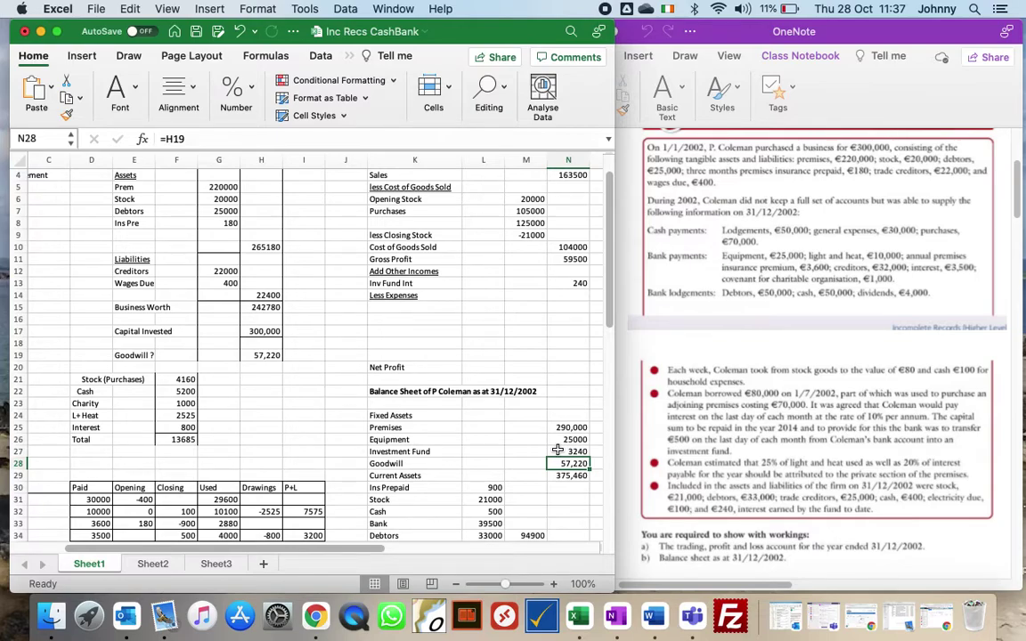
# Step: Add Gross Profit and the investment fund interest in N14 with =N11+N13
pyautogui.click(570, 283)
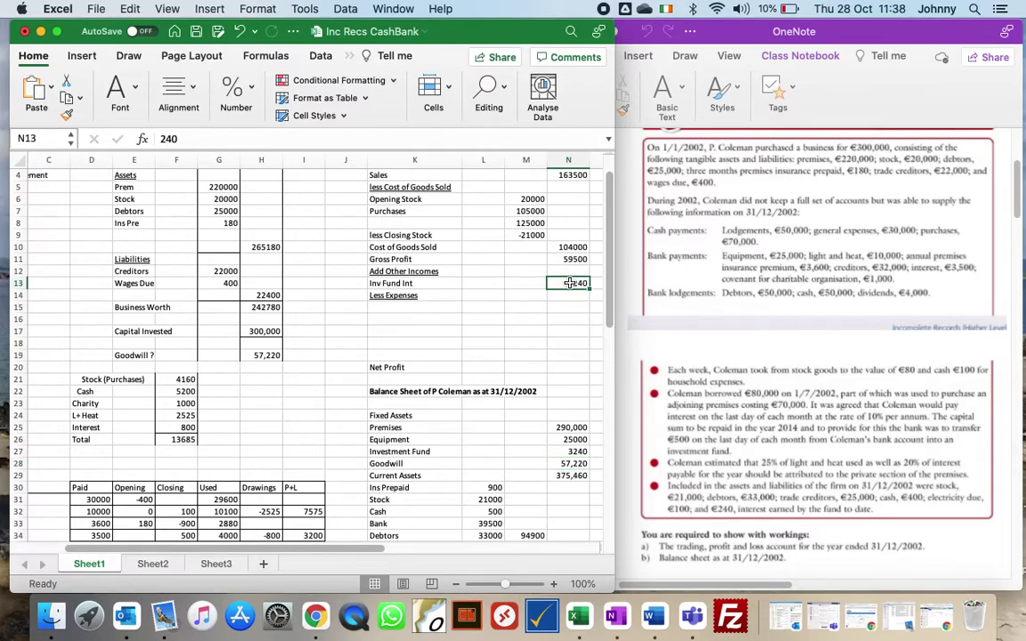
pyautogui.press('Return')
pyautogui.write('=')
pyautogui.press('Up')
pyautogui.press('Up')
pyautogui.press('Up')
pyautogui.write('+')
pyautogui.press('Up')
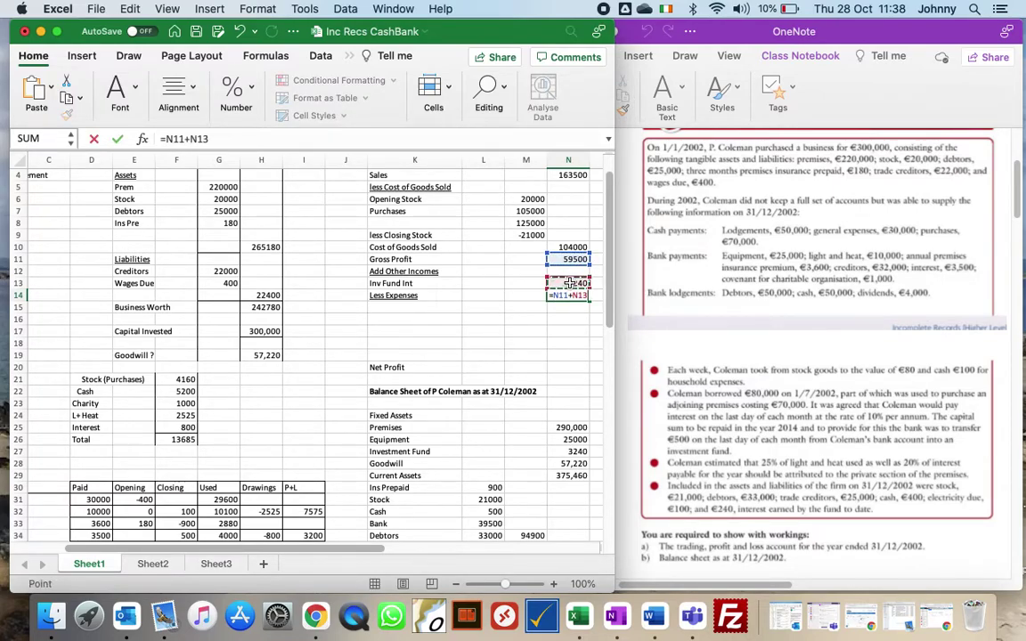
pyautogui.press('Return')
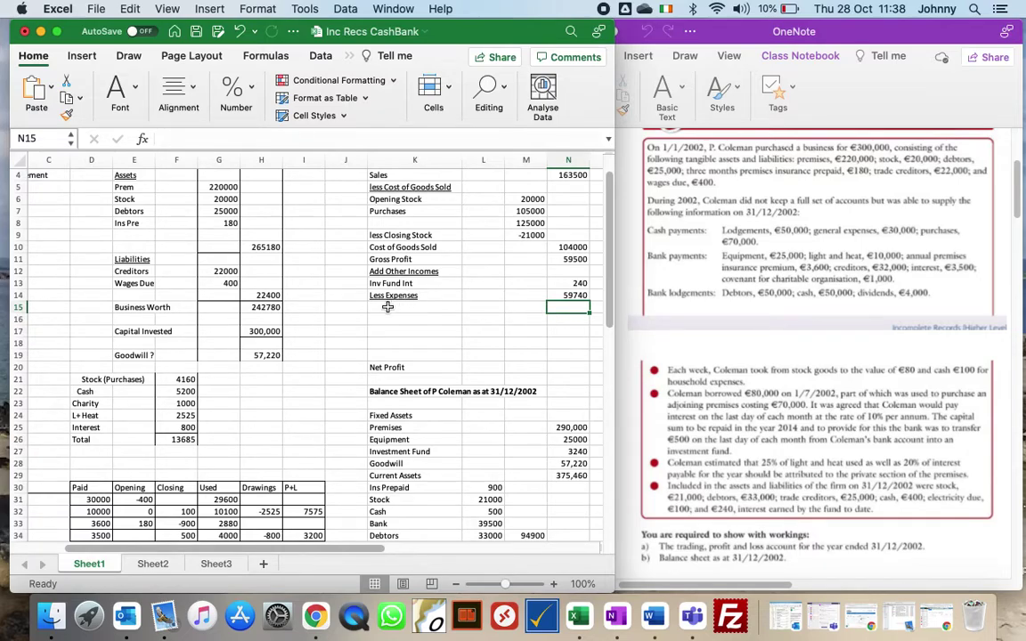
# Step: Enter 0 as the Gen Exps drawings in H31 and calculate its P+L amount in I31 by adding Used and Drawings
pyautogui.scroll(-5, 608, 246)
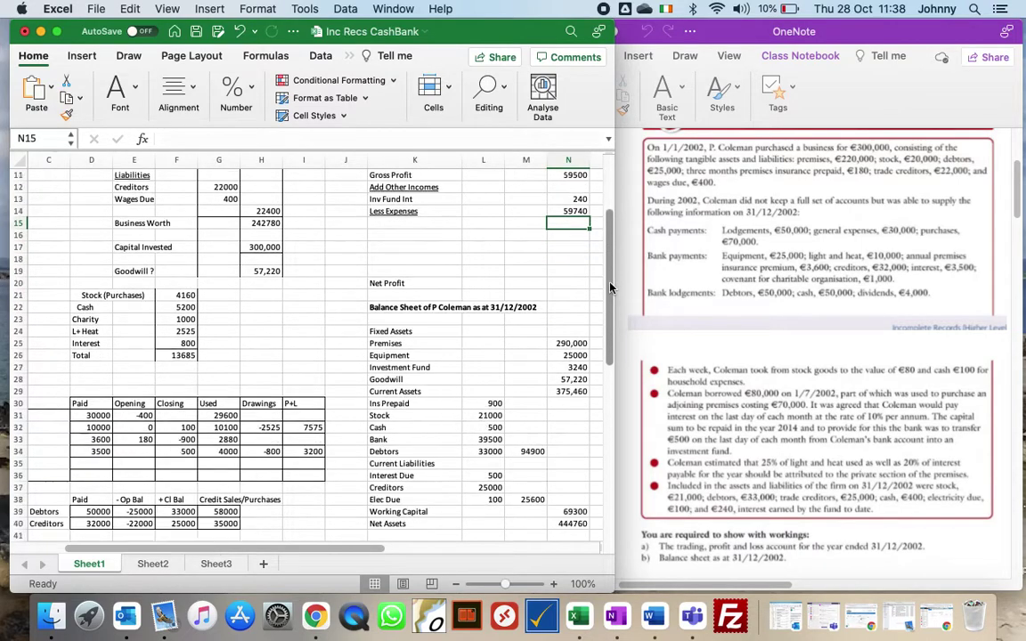
pyautogui.moveTo(261, 535); pyautogui.dragTo(123, 549)
pyautogui.hscroll(-3, 123, 549)
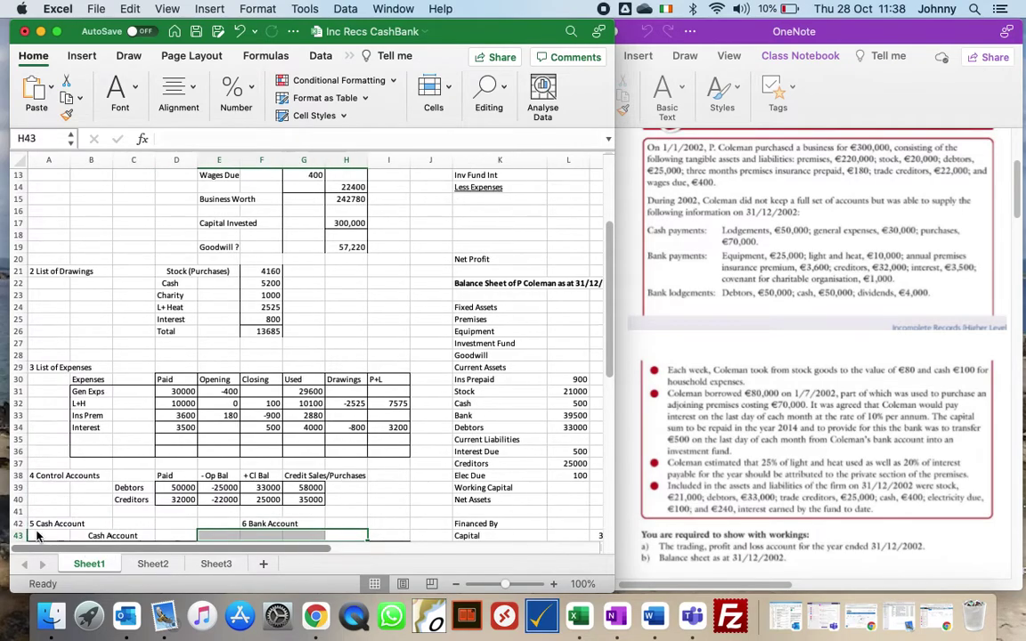
pyautogui.click(98, 436)
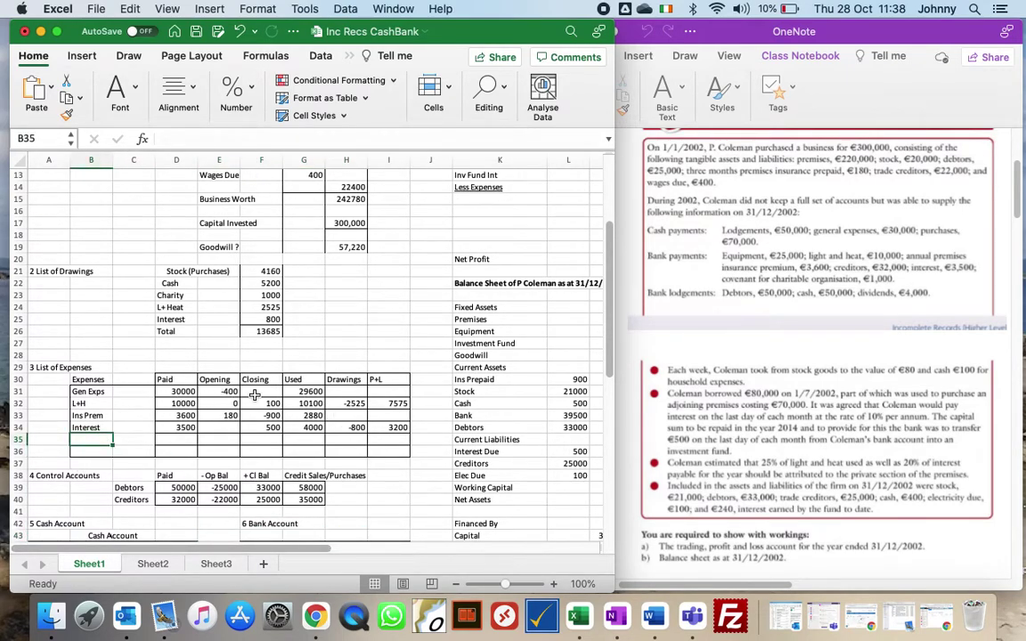
pyautogui.click(343, 391)
pyautogui.write('0')
pyautogui.press('Tab')
pyautogui.write('=G31+H31')
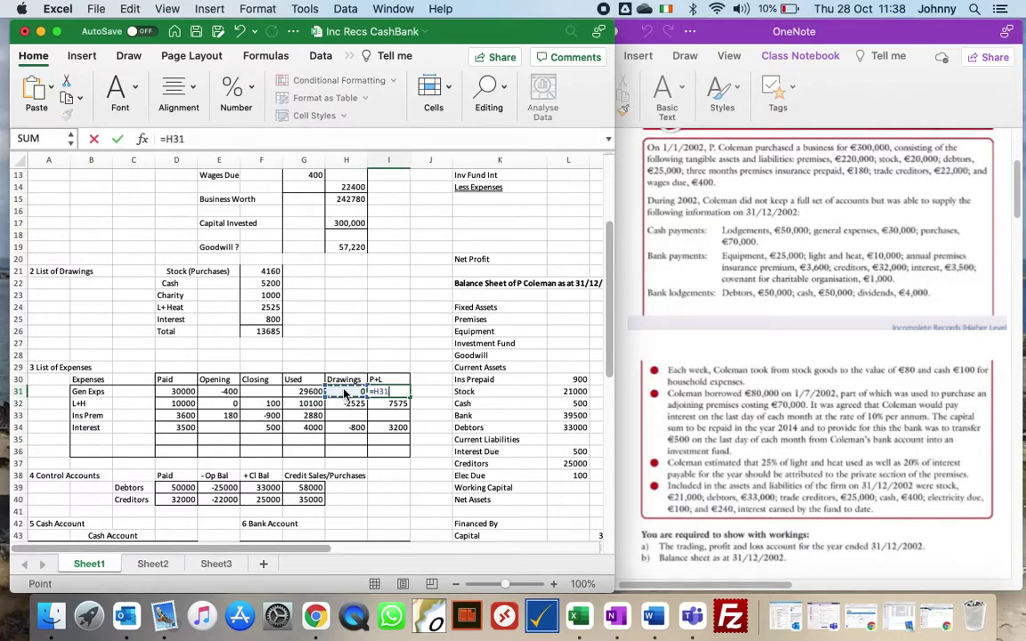
pyautogui.press('Return')
pyautogui.press('Return')
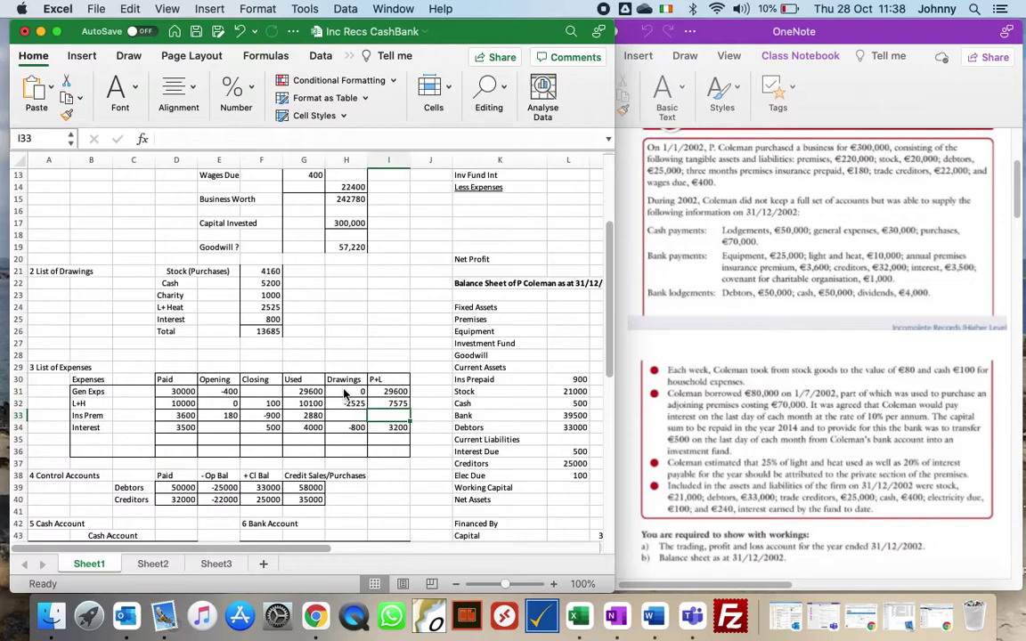
# Step: Set the Ins Prem P+L amount in I33 to =G33 and enter 0 as its drawings in H33
pyautogui.write('=')
pyautogui.press('Left')
pyautogui.press('Left')
pyautogui.press('Return')
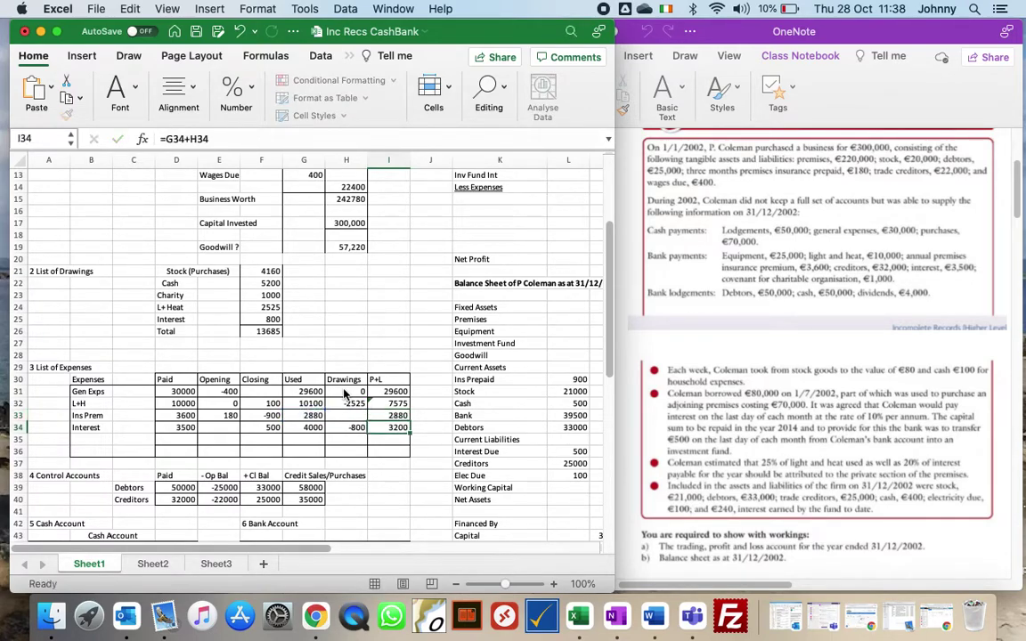
pyautogui.click(353, 416)
pyautogui.write('0')
pyautogui.press('Return')
pyautogui.press('Return')
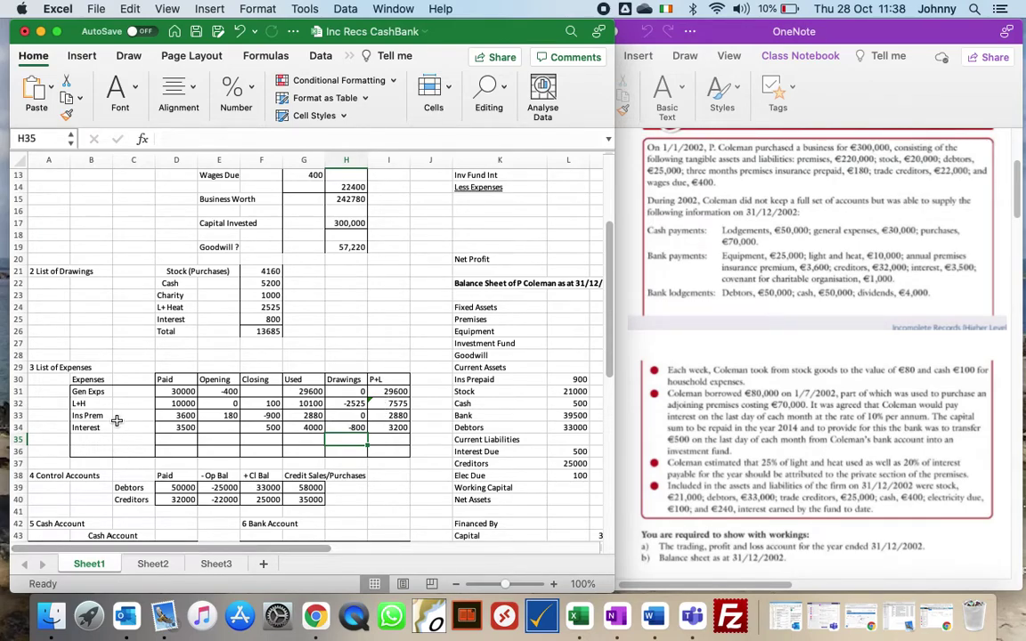
# Step: Copy the four expense names from B31:B34 into K15:K18 under Less Expenses
pyautogui.click(82, 392)
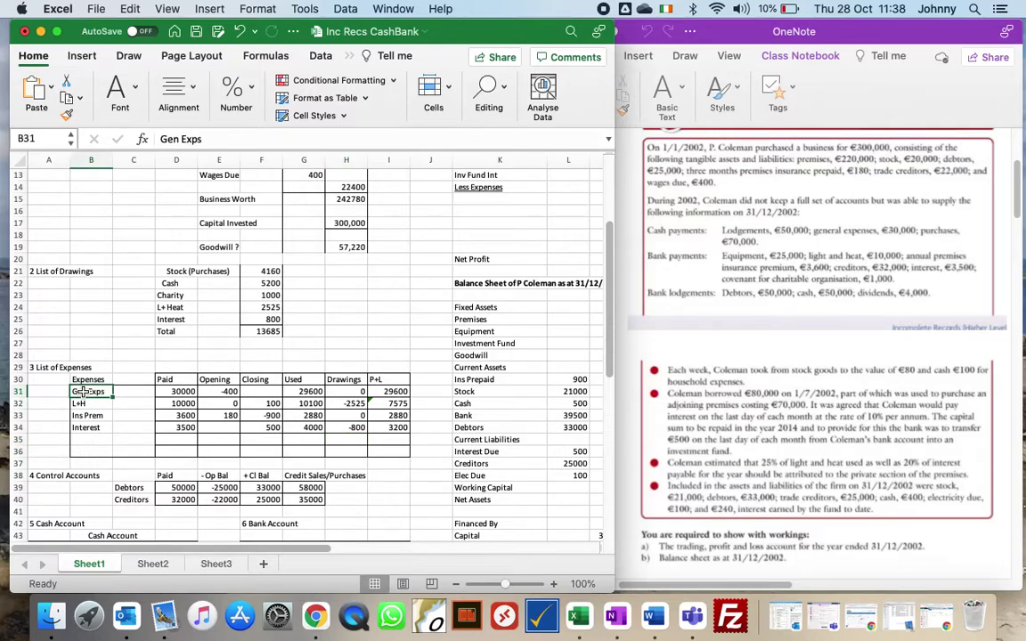
pyautogui.hotkey('shift', 'Down')
pyautogui.hotkey('shift', 'Down')
pyautogui.hotkey('shift', 'Down')
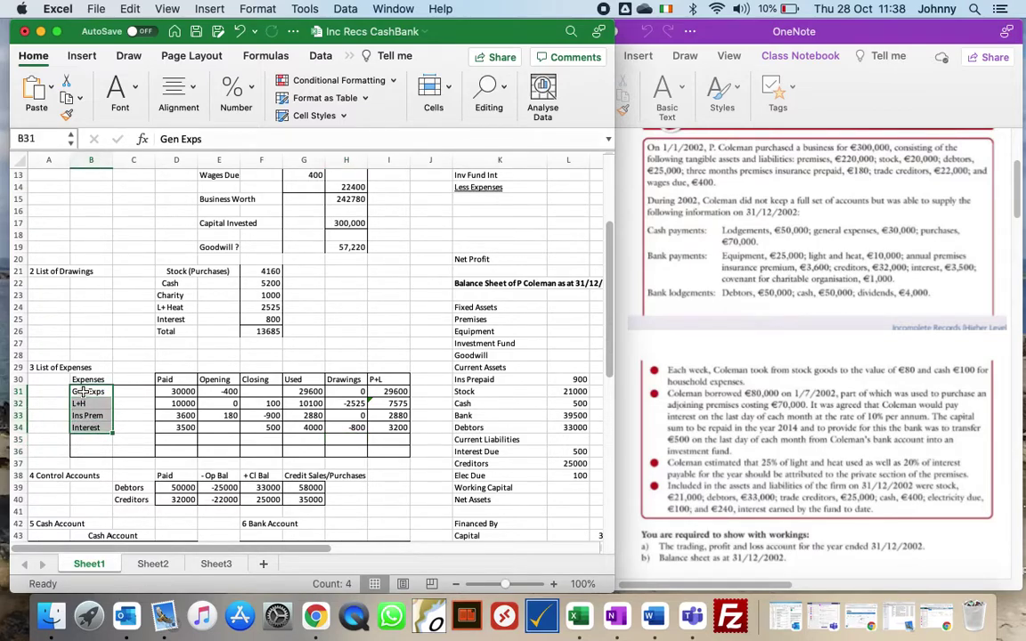
pyautogui.press('super+c')
pyautogui.click(480, 198)
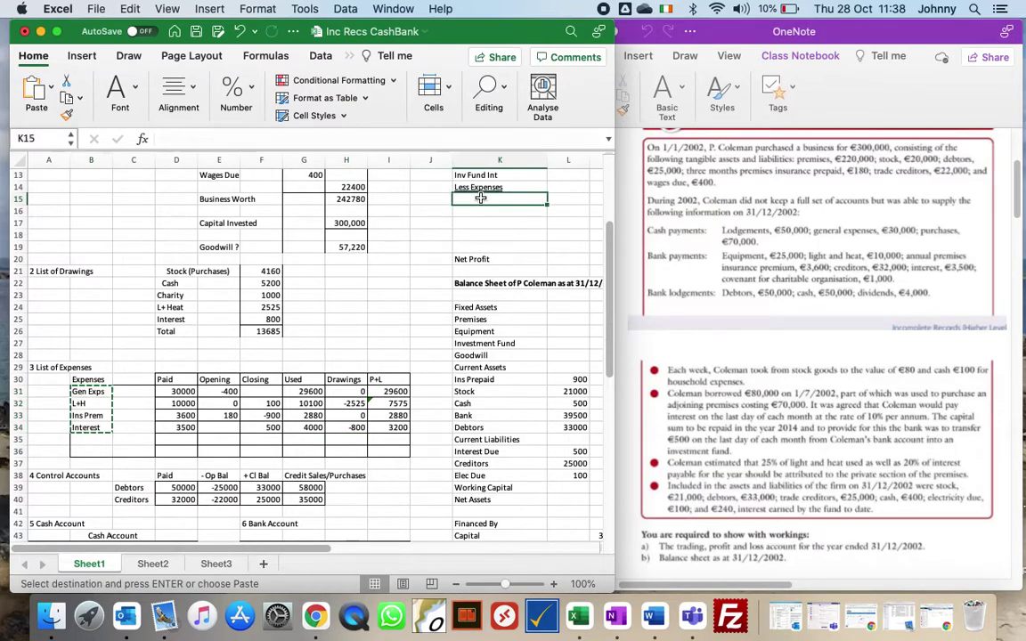
pyautogui.press('super+v')
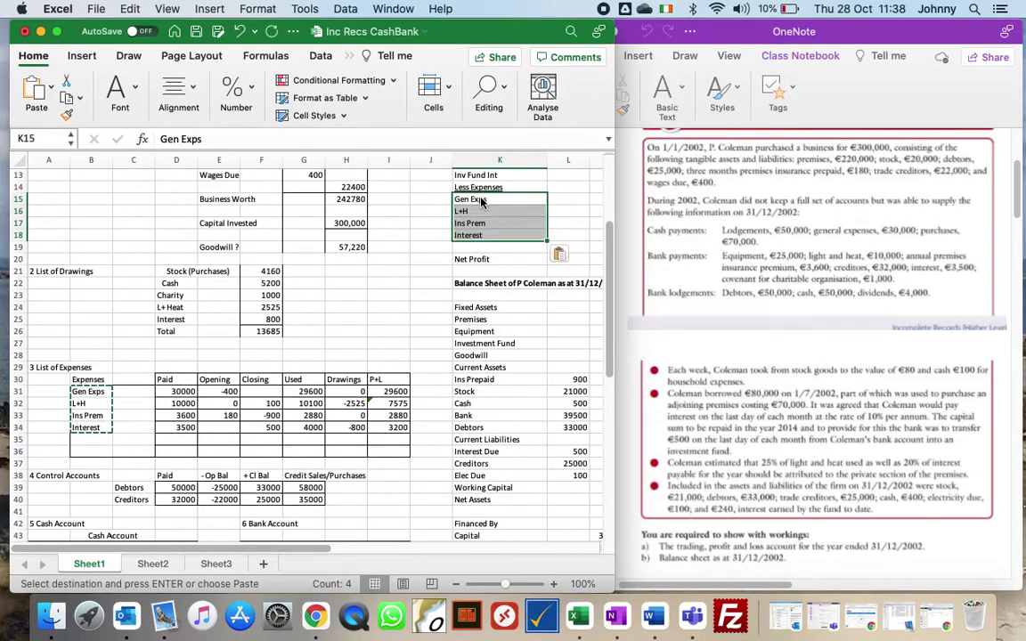
# Step: Try to copy the P+L amounts from I31:I34 into M15:M18 beside the expense names
pyautogui.press('Right')
pyautogui.click(389, 393)
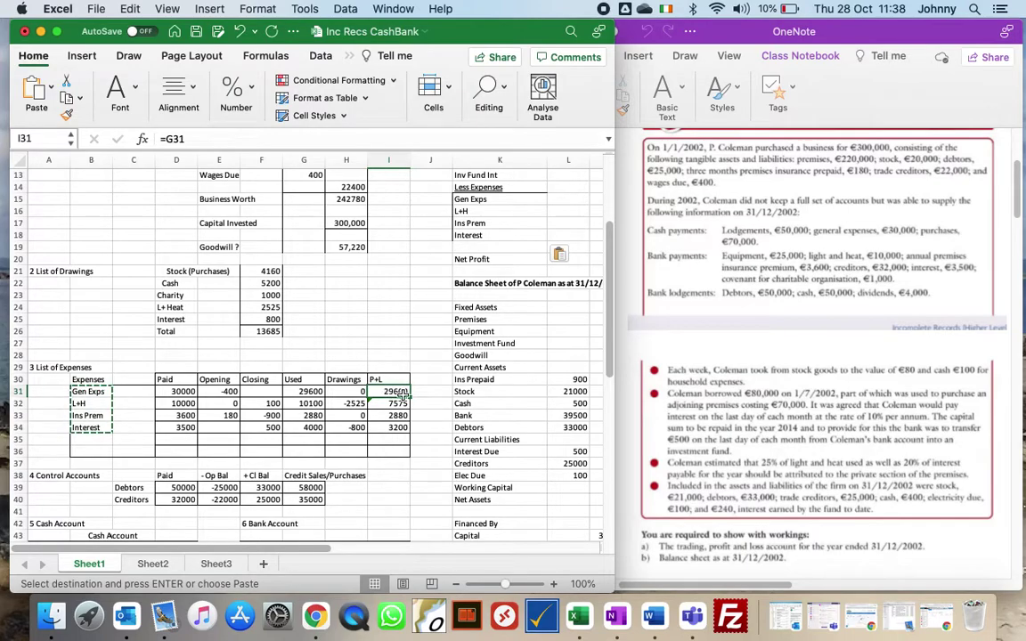
pyautogui.hotkey('shift', 'Down')
pyautogui.hotkey('shift', 'Down')
pyautogui.hotkey('shift', 'Down')
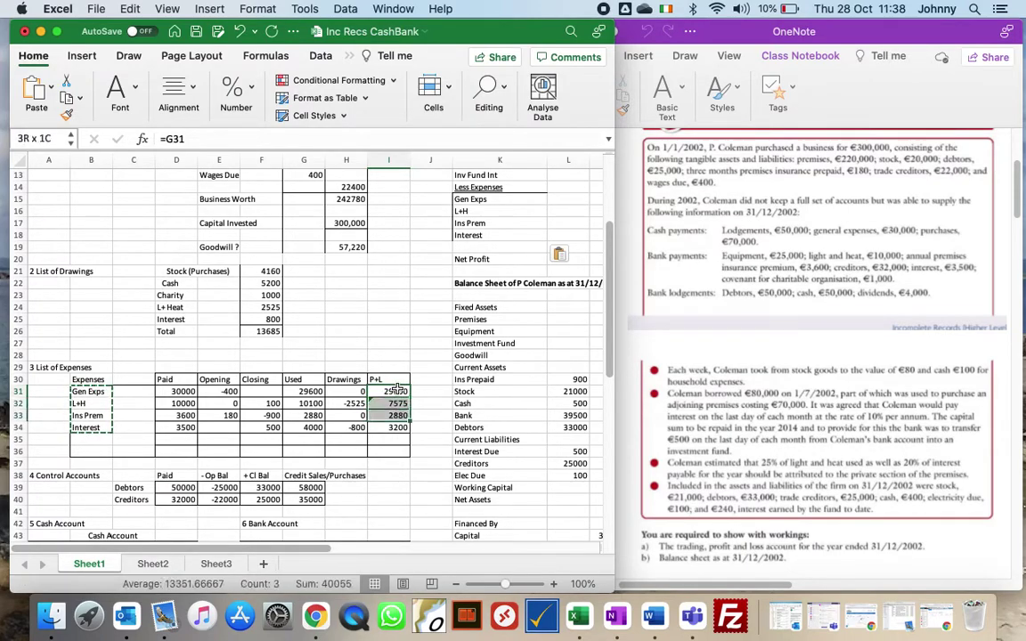
pyautogui.press('super+c')
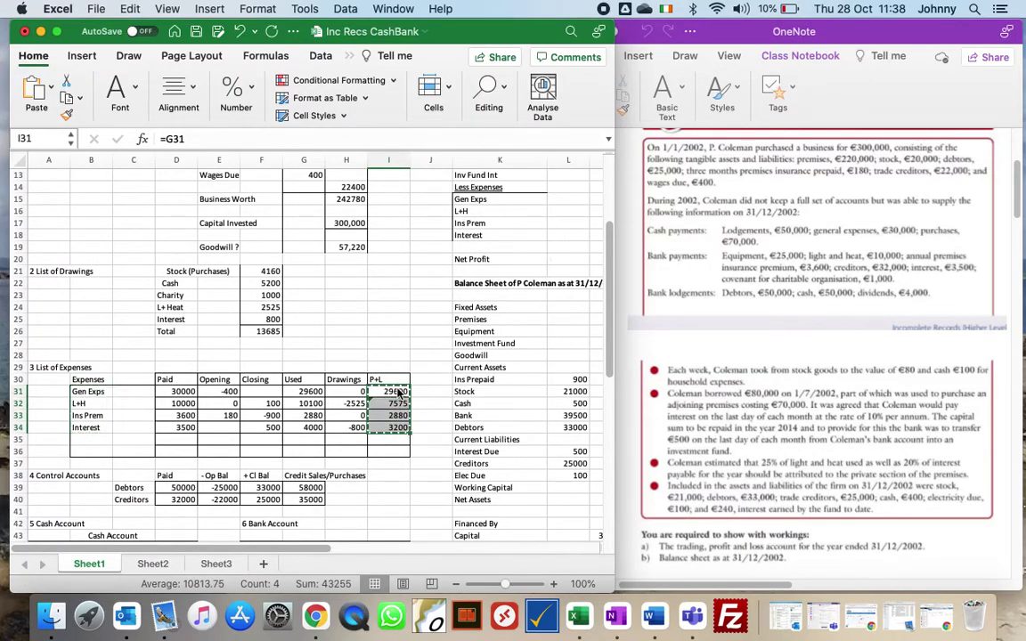
pyautogui.click(575, 199)
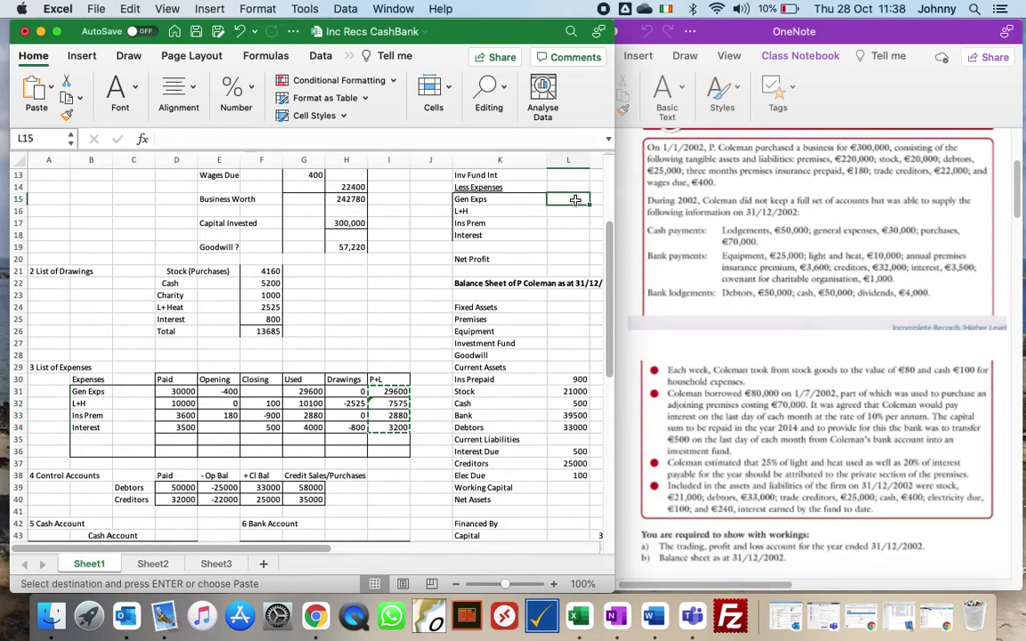
pyautogui.press('Right')
pyautogui.press('Right')
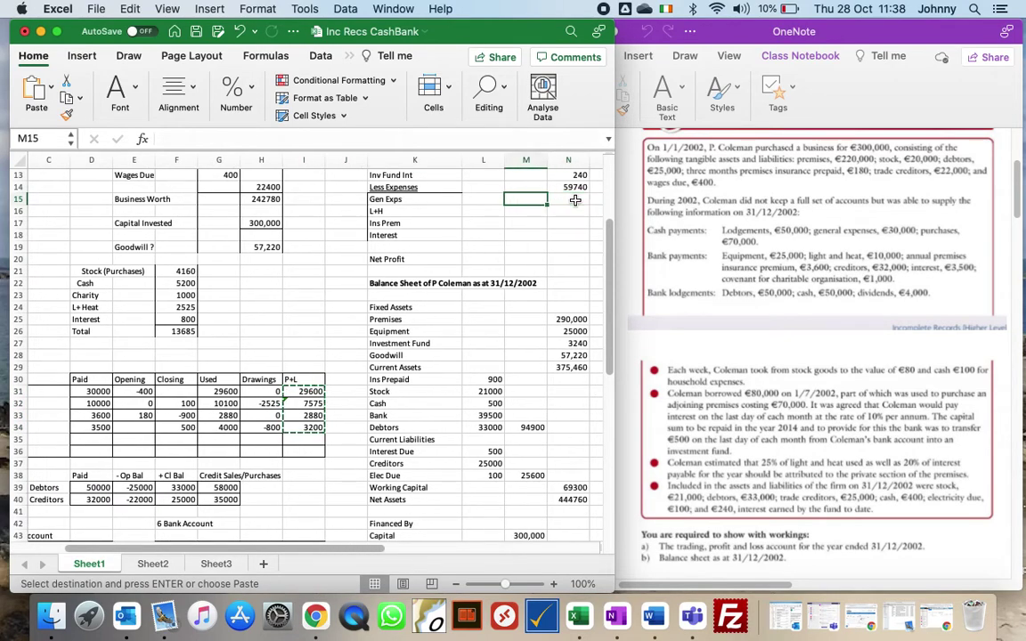
pyautogui.press('Left')
pyautogui.press('super+v')
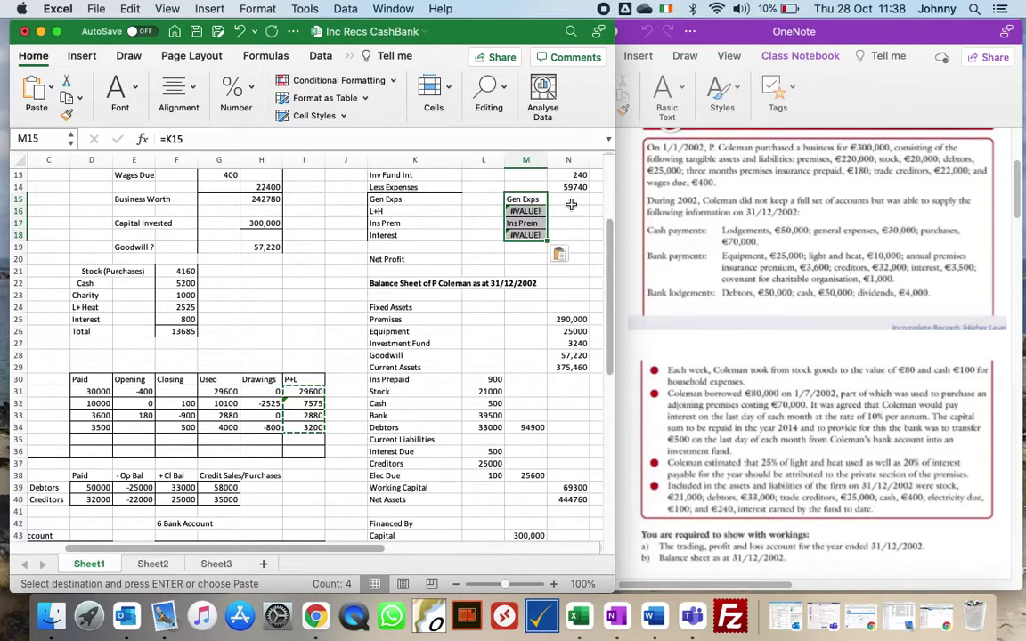
pyautogui.click(523, 211)
pyautogui.press('Up')
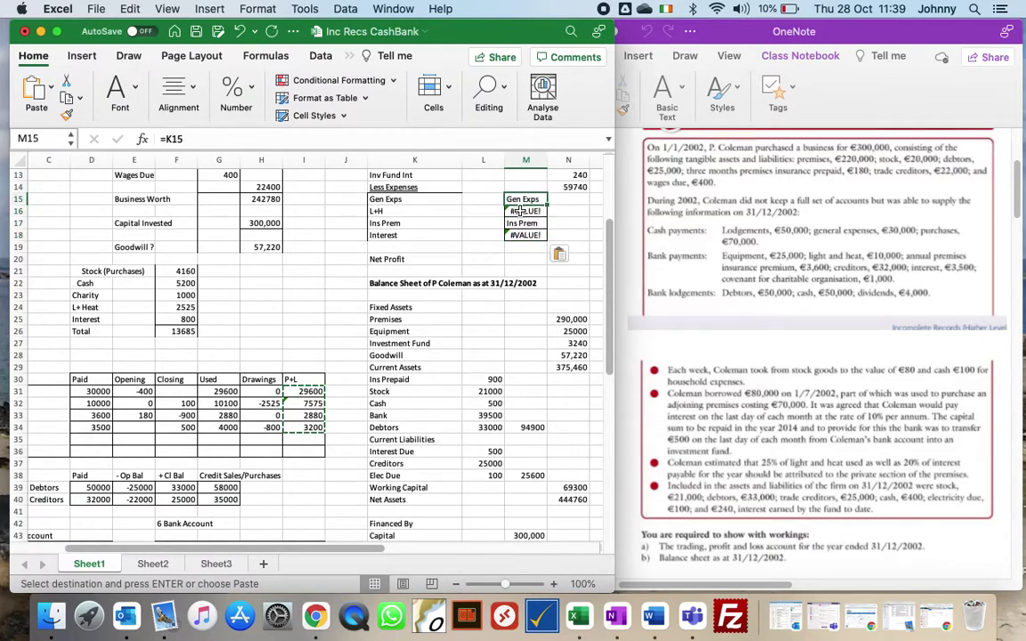
# Step: Link the Gen Exps amount in M15 to I31 and the L+H amount in M16 to I32
pyautogui.click(307, 392)
pyautogui.click(529, 198)
pyautogui.write('=')
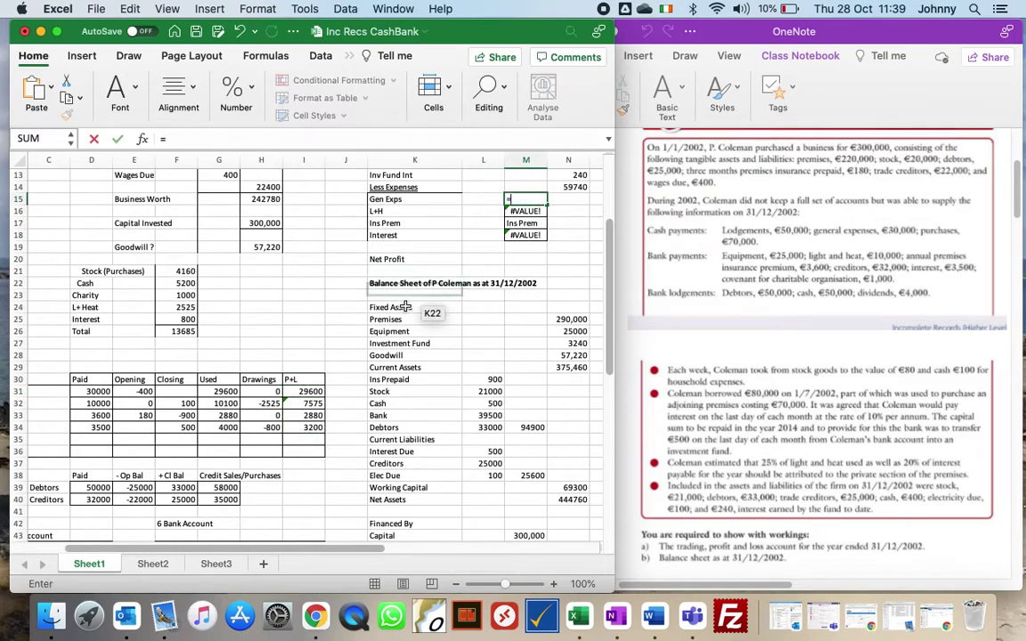
pyautogui.click(305, 392)
pyautogui.press('Return')
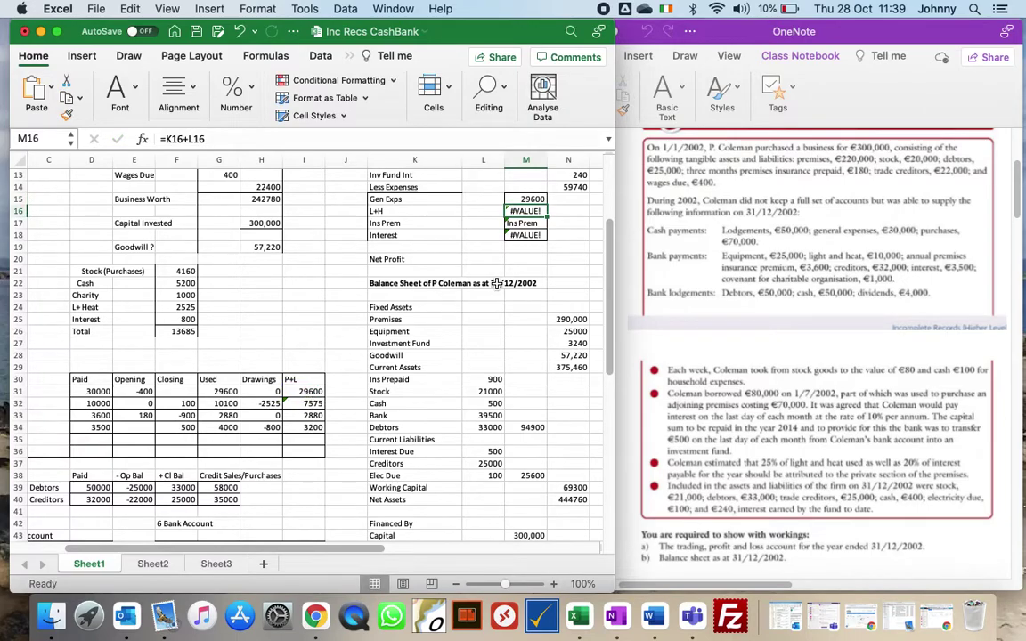
pyautogui.write('=')
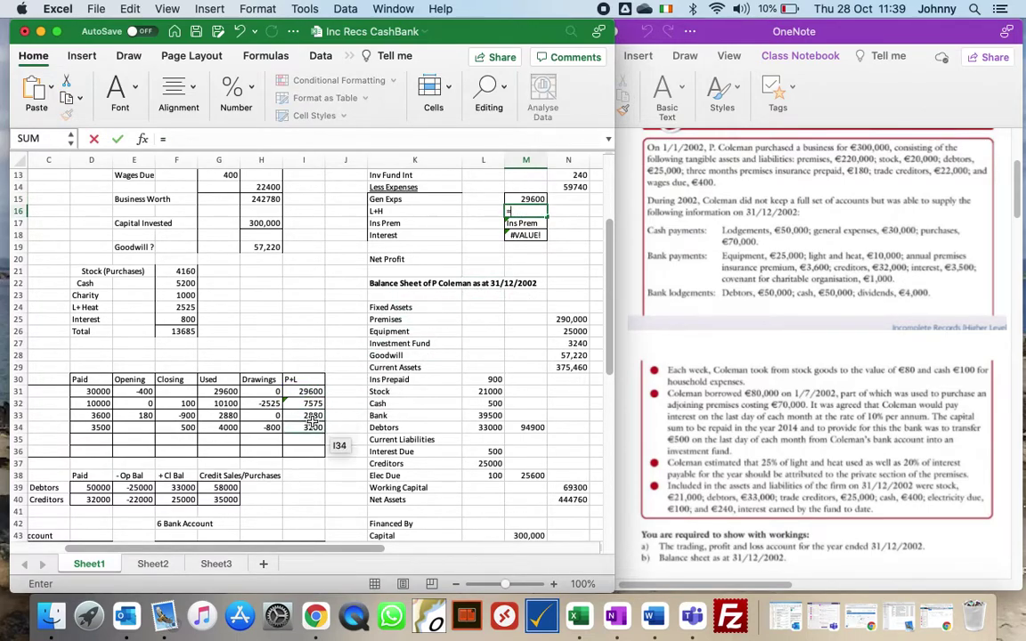
pyautogui.click(311, 404)
pyautogui.press('Return')
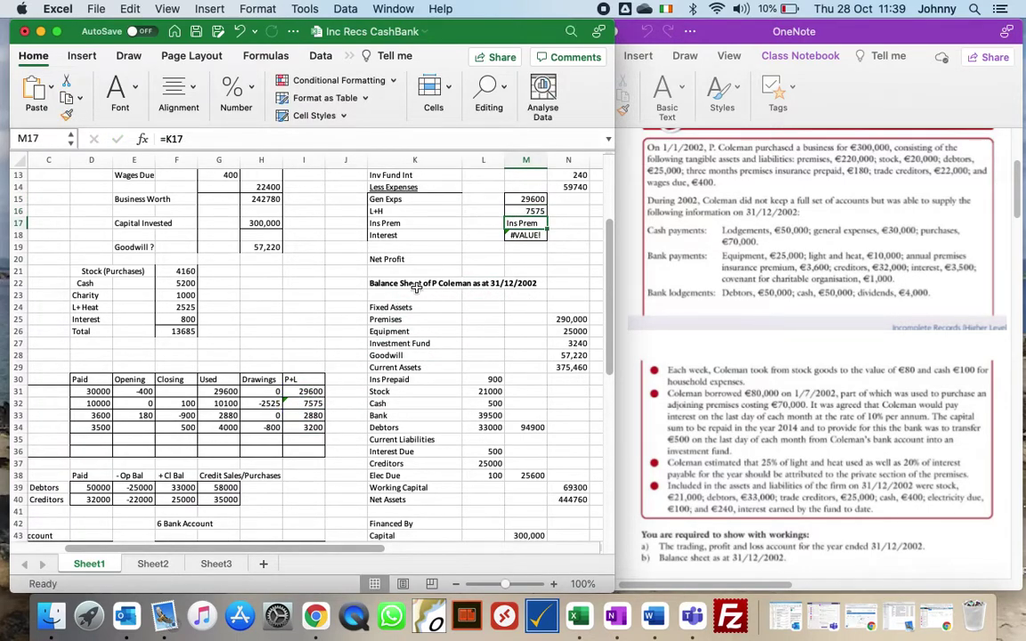
# Step: Link the Ins Prem amount in M17 to =I33 and the Interest amount in M18 to I34
pyautogui.write('=')
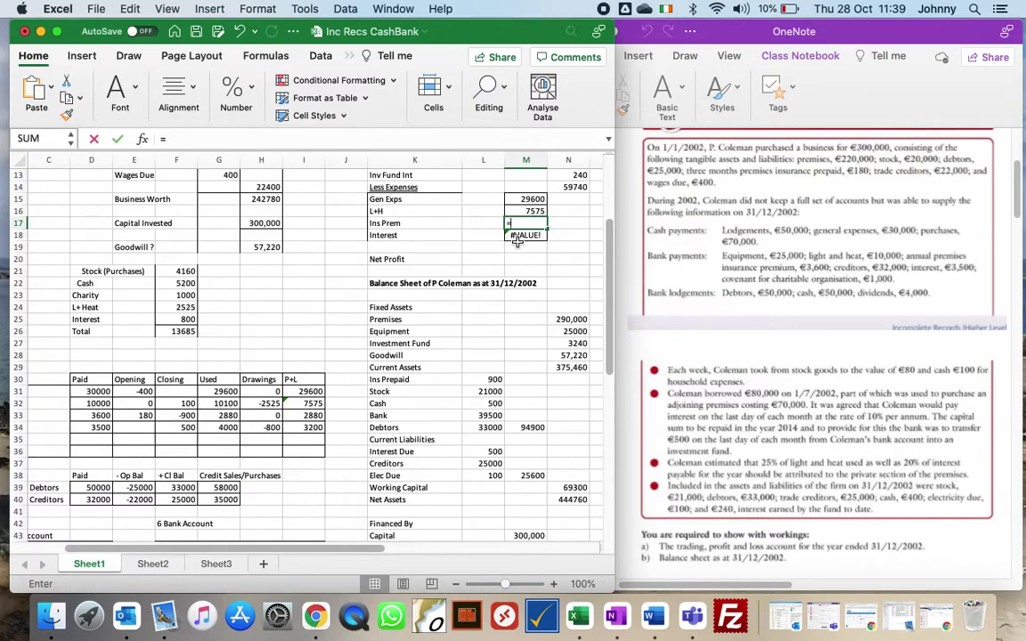
pyautogui.click(307, 415)
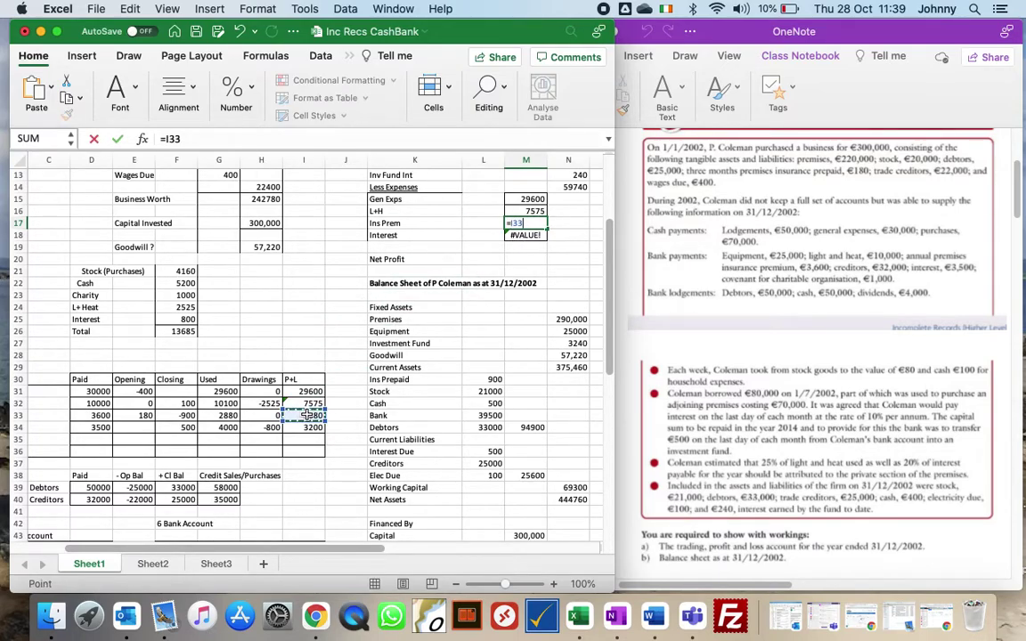
pyautogui.press('Return')
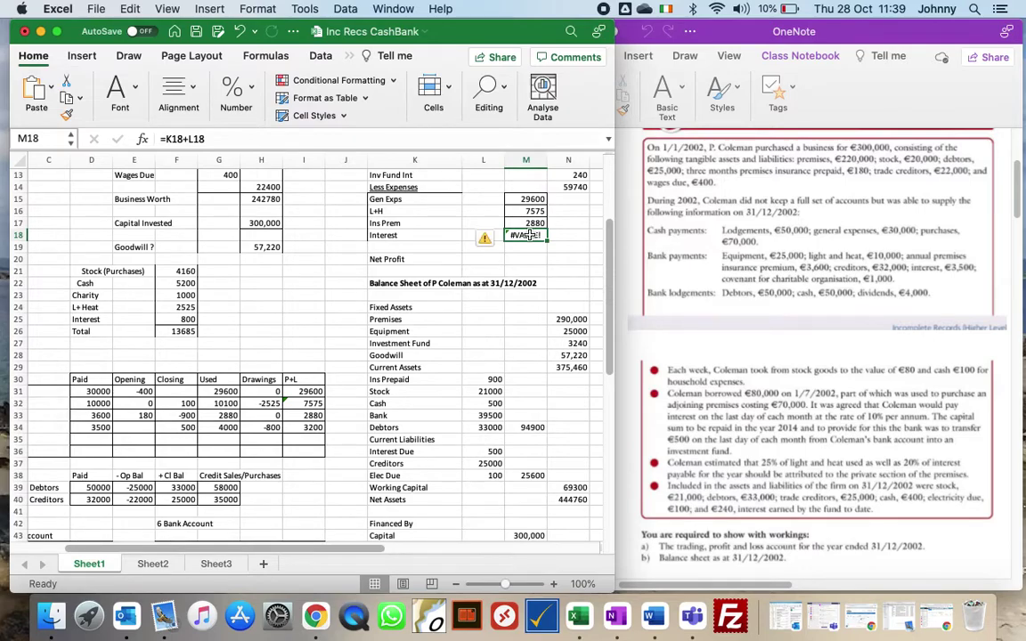
pyautogui.write('=')
pyautogui.click(305, 428)
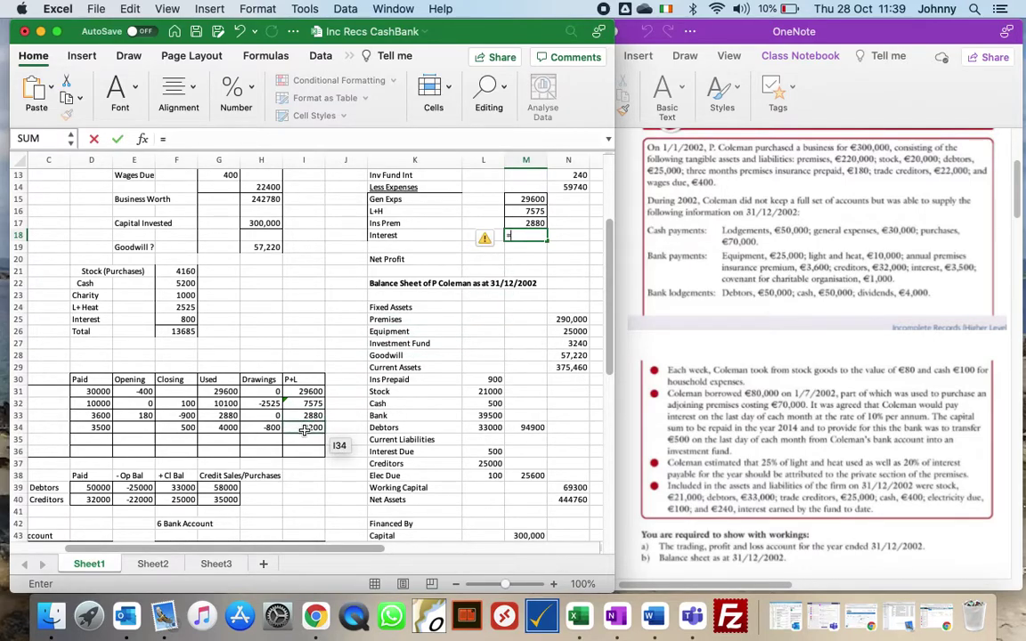
pyautogui.press('Return')
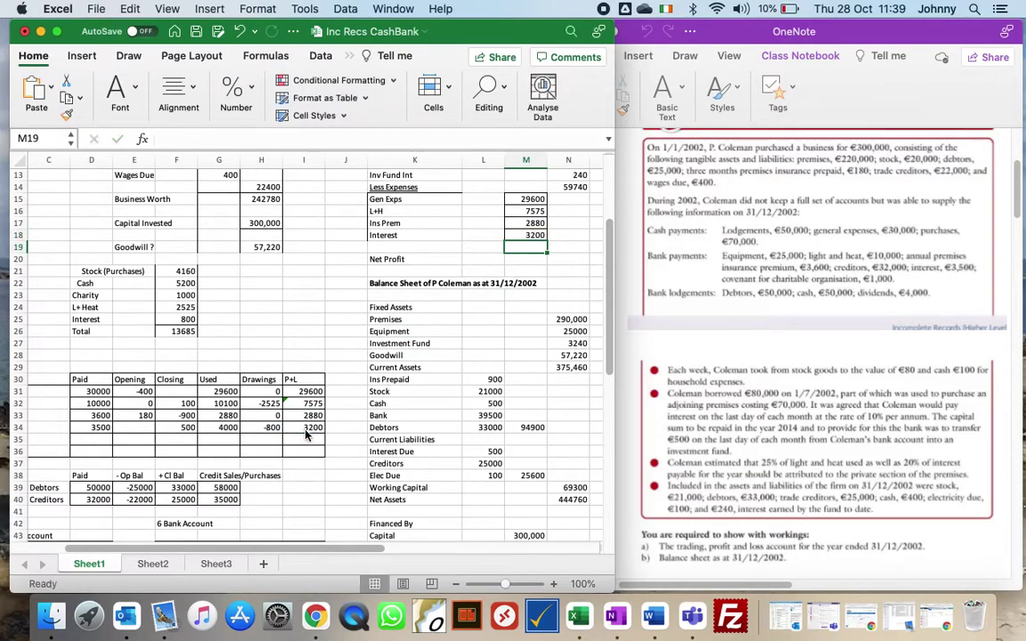
# Step: Total the expenses M15:M18 in N18 with a SUM formula
pyautogui.press('Up')
pyautogui.press('Right')
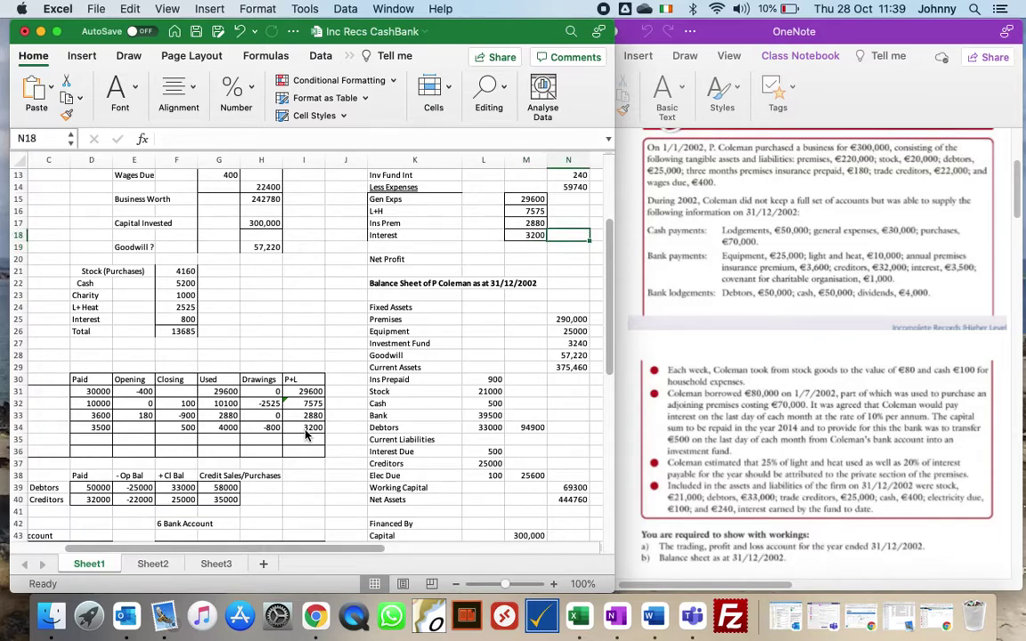
pyautogui.write('=sum(')
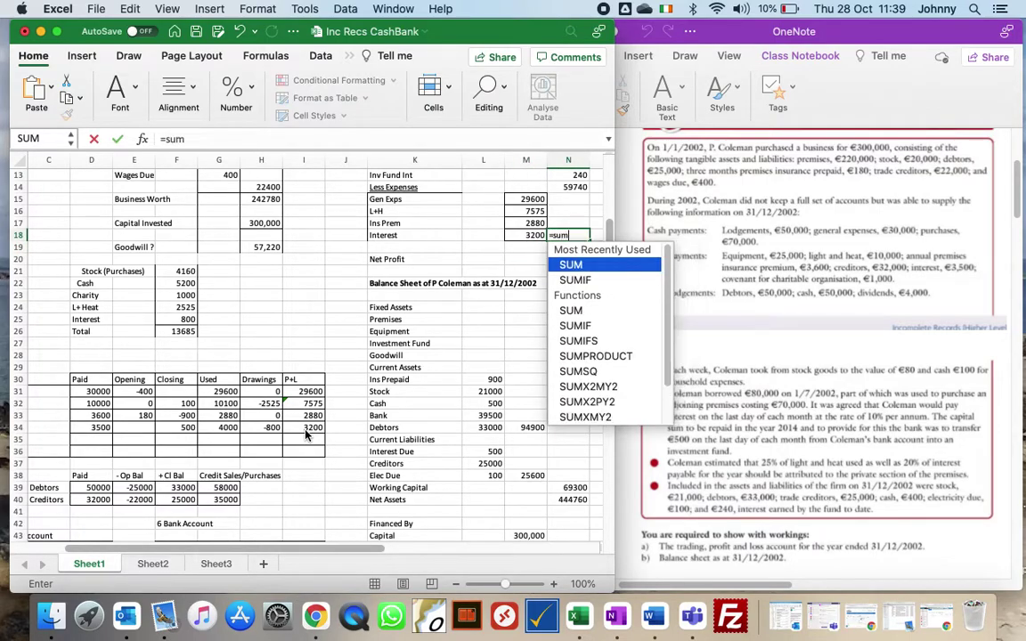
pyautogui.press('Left')
pyautogui.press('Up')
pyautogui.press('Up')
pyautogui.press('Up')
pyautogui.hotkey('shift', 'Down')
pyautogui.hotkey('shift', 'Down')
pyautogui.hotkey('shift', 'Down')
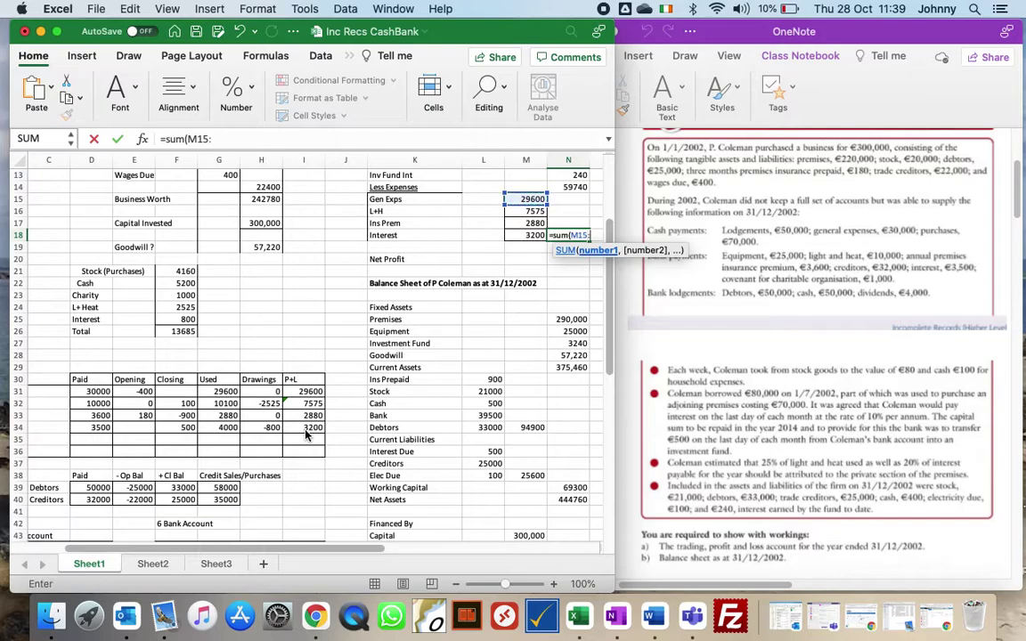
pyautogui.press('Return')
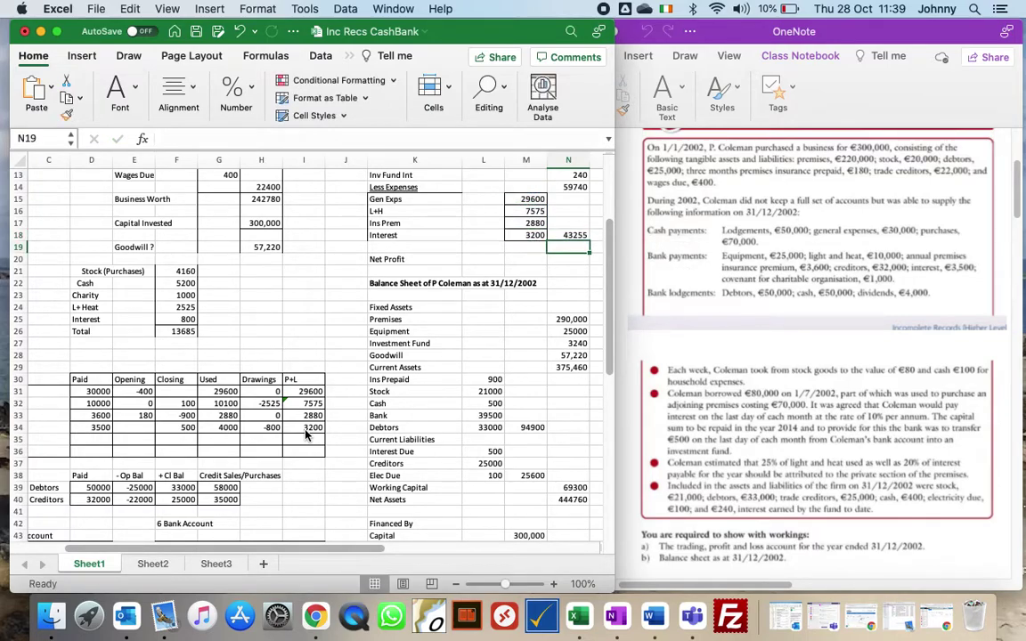
# Step: Calculate Net Profit in N20 by subtracting the total expenses in N18 from the income total in N14
pyautogui.press('Down')
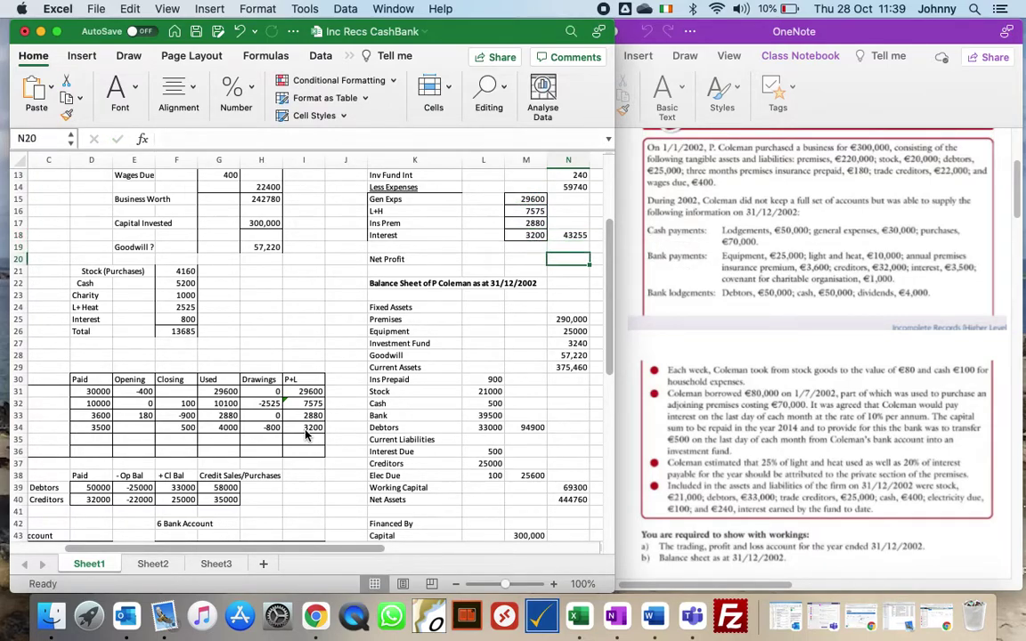
pyautogui.write('=')
pyautogui.press('Up')
pyautogui.press('Up')
pyautogui.press('Up')
pyautogui.press('Up')
pyautogui.press('Up')
pyautogui.press('Up')
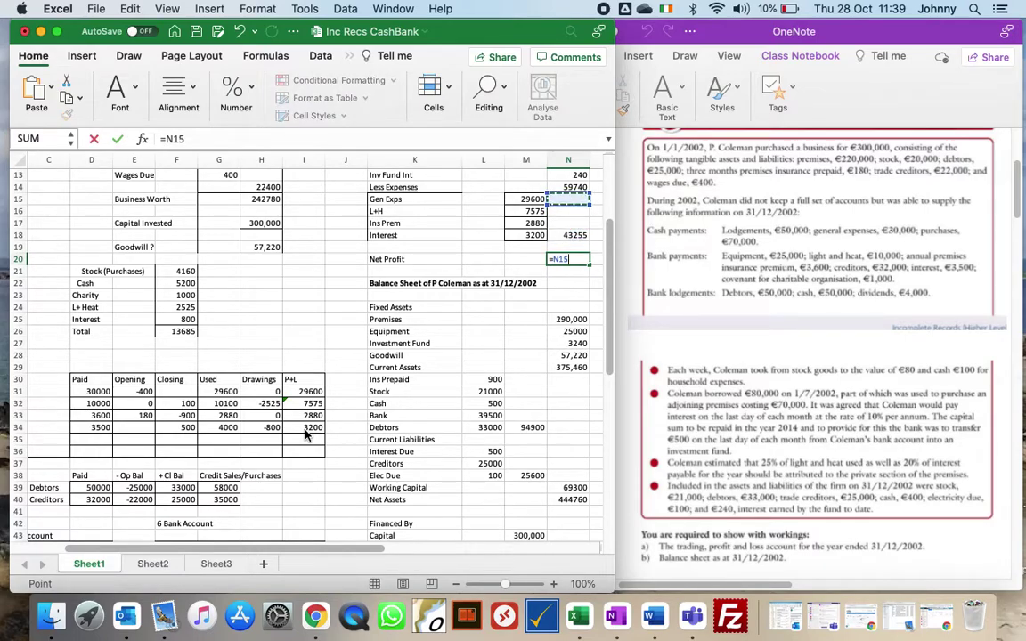
pyautogui.write('-')
pyautogui.press('Up')
pyautogui.press('Up')
pyautogui.press('Return')
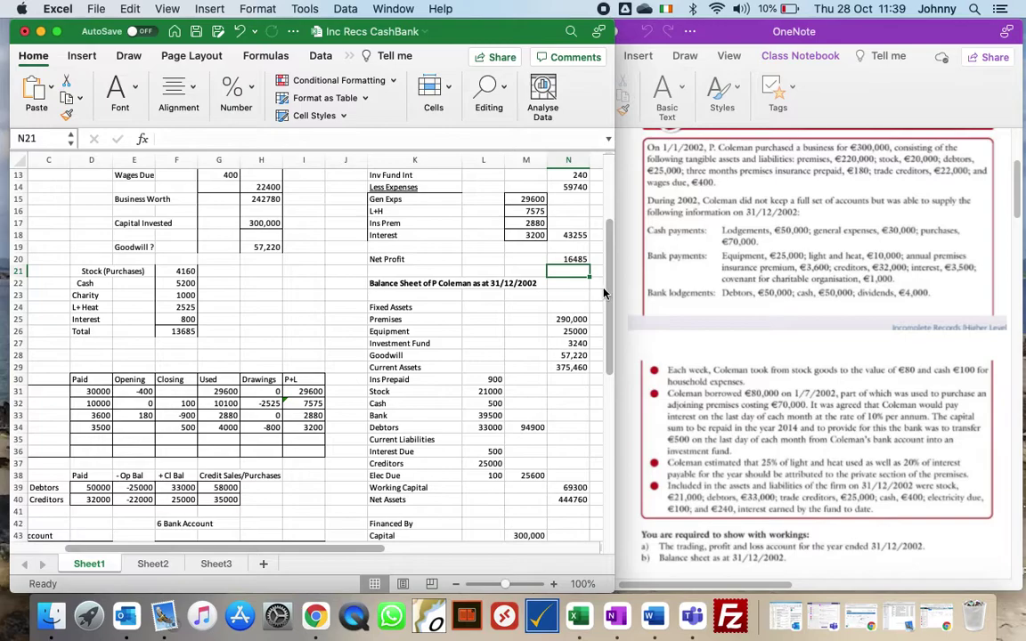
# Step: Link the add Net Profit amount in M46 of the balance sheet to the Net Profit in N20
pyautogui.scroll(-3, 613, 283)
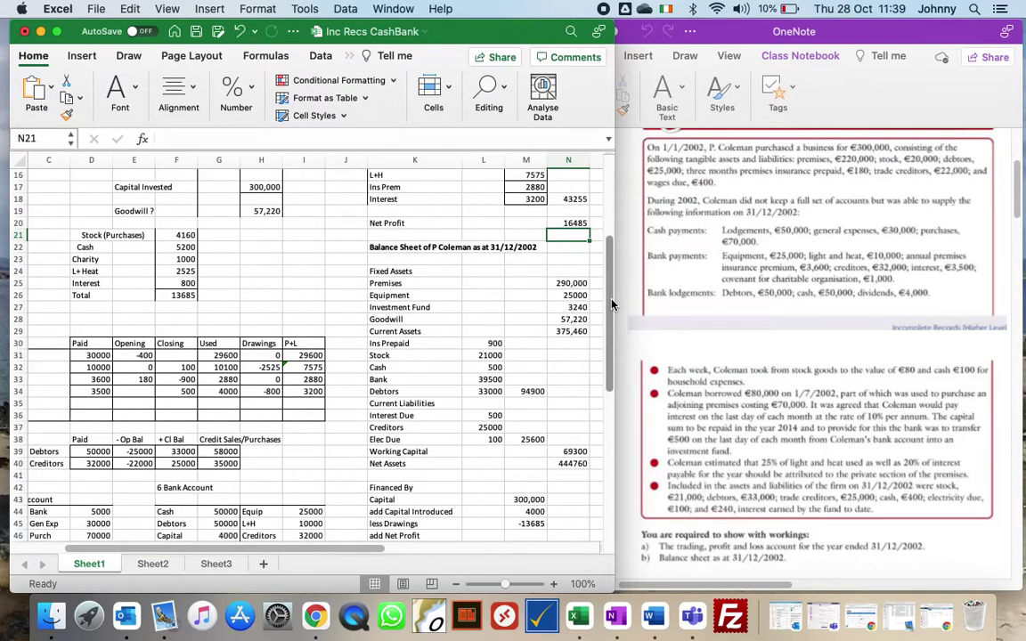
pyautogui.moveTo(611, 291); pyautogui.dragTo(610, 338)
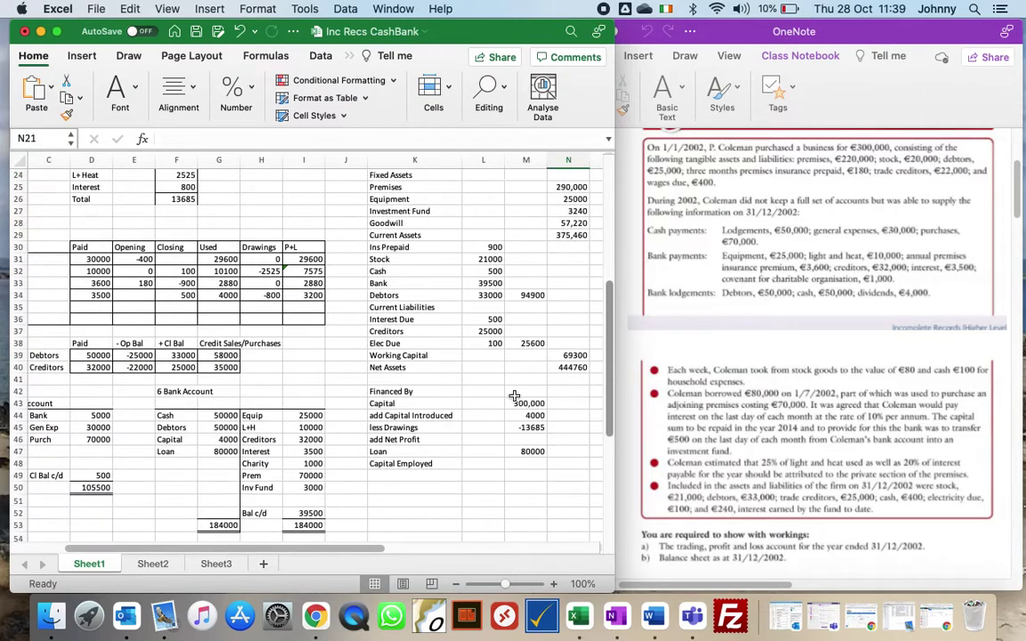
pyautogui.click(526, 438)
pyautogui.write('=')
pyautogui.click(531, 428)
pyautogui.press('Up')
pyautogui.press('Up')
pyautogui.press('Up')
pyautogui.press('Up')
pyautogui.press('Up')
pyautogui.press('Up')
pyautogui.press('Up')
pyautogui.press('Up')
pyautogui.press('Up')
pyautogui.press('Up')
pyautogui.press('Up')
pyautogui.press('Up')
pyautogui.press('Up')
pyautogui.press('Up')
pyautogui.press('Up')
pyautogui.press('Up')
pyautogui.press('Up')
pyautogui.press('Up')
pyautogui.press('Up')
pyautogui.press('Up')
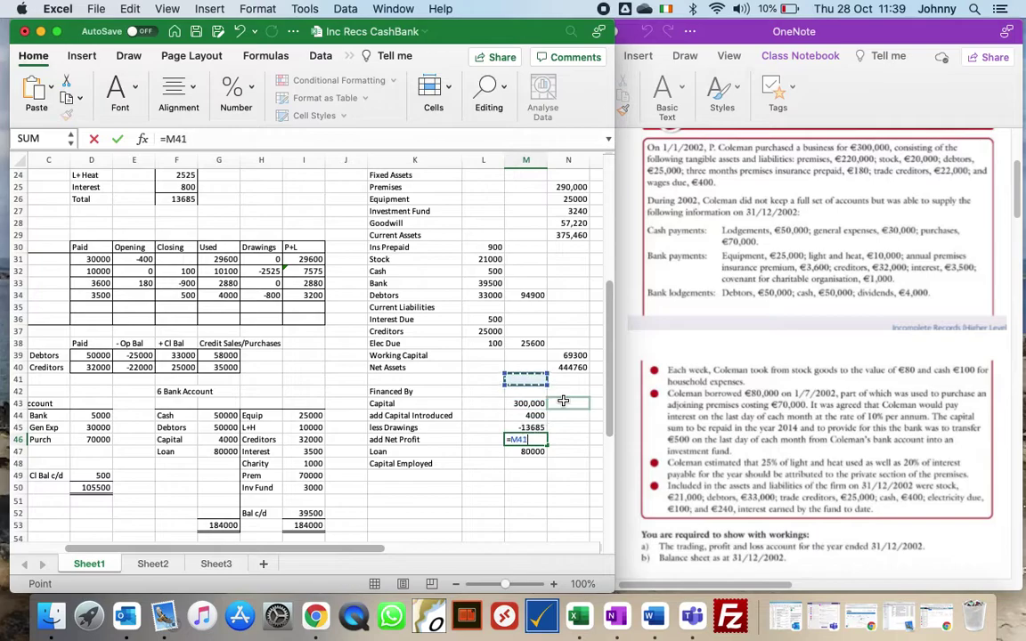
pyautogui.press('Up')
pyautogui.press('Up')
pyautogui.press('Up')
pyautogui.press('Right')
pyautogui.press('Return')
pyautogui.press('Return')
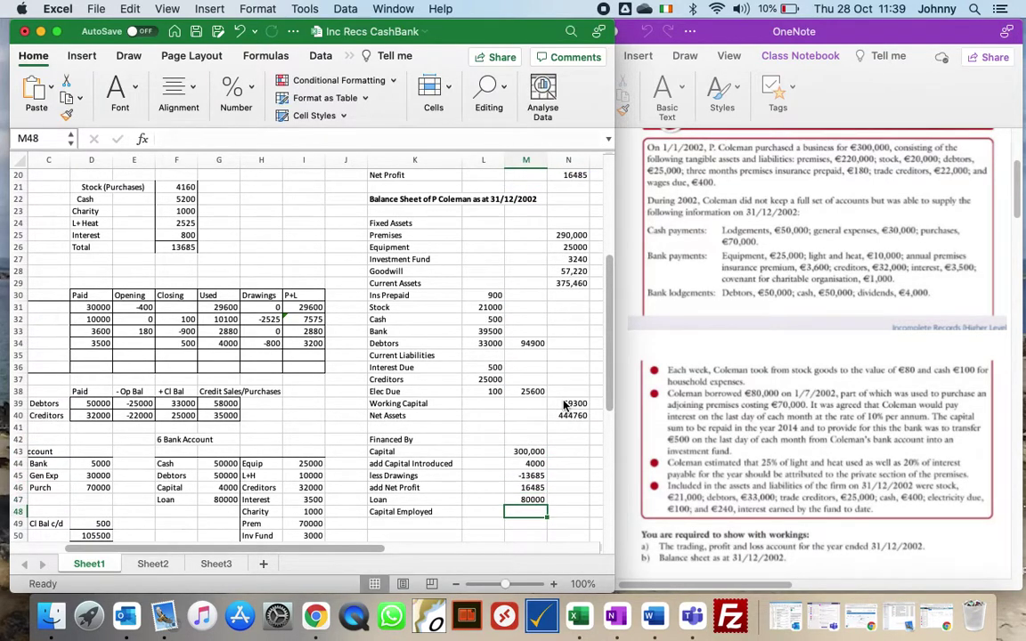
# Step: Calculate Capital Employed in N48 with =SUM(M43:M47)
pyautogui.write('=sum')
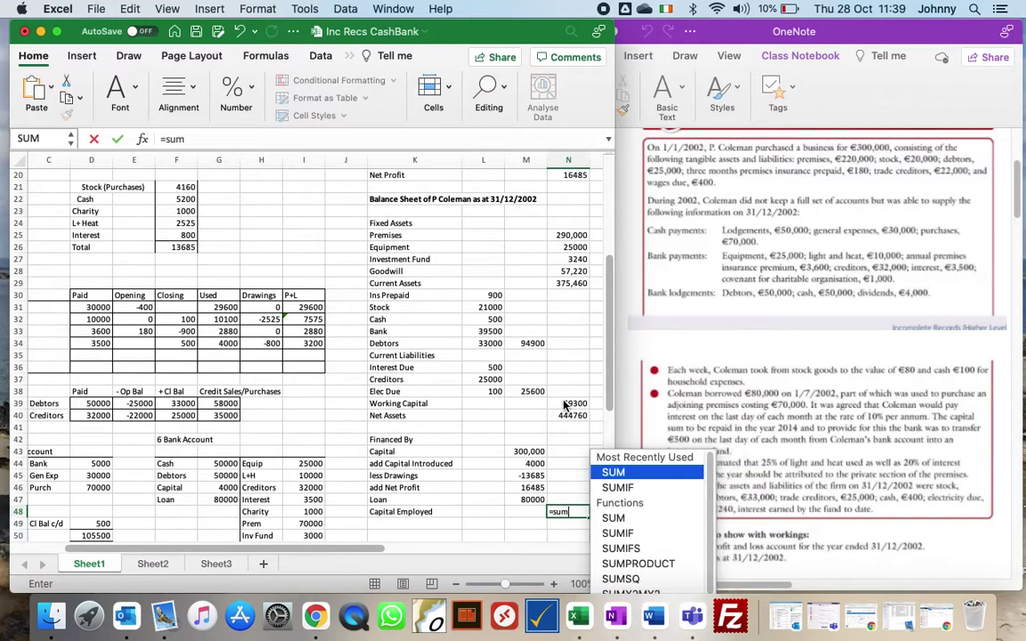
pyautogui.write('(')
pyautogui.press('Up')
pyautogui.press('Up')
pyautogui.press('Up')
pyautogui.press('Up')
pyautogui.press('Up')
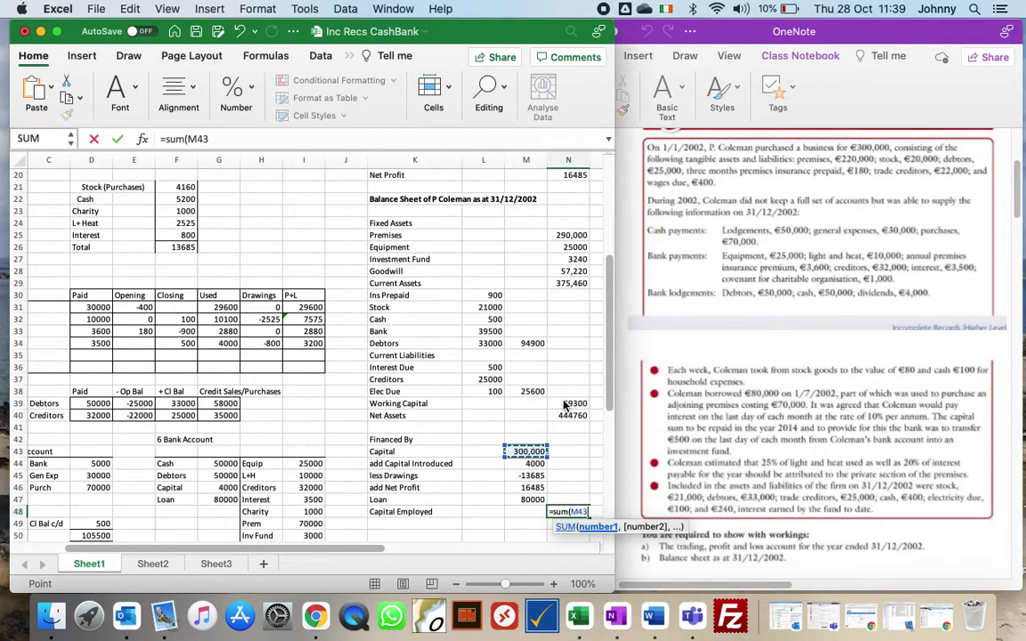
pyautogui.hotkey('shift', 'Down')
pyautogui.hotkey('shift', 'Down')
pyautogui.hotkey('shift', 'Down')
pyautogui.hotkey('shift', 'Down')
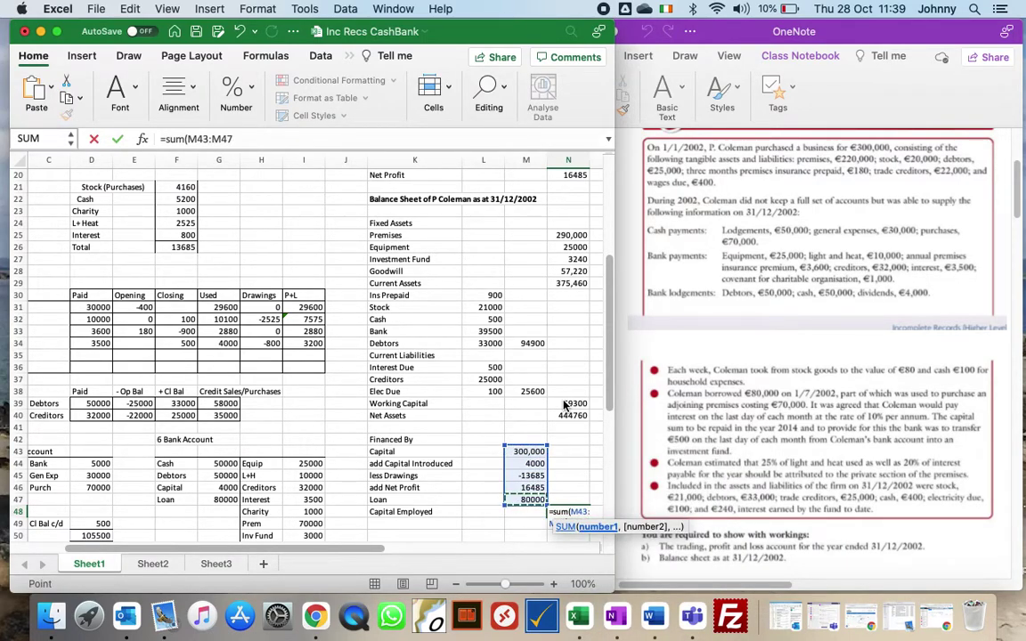
pyautogui.write(')')
pyautogui.press('Return')
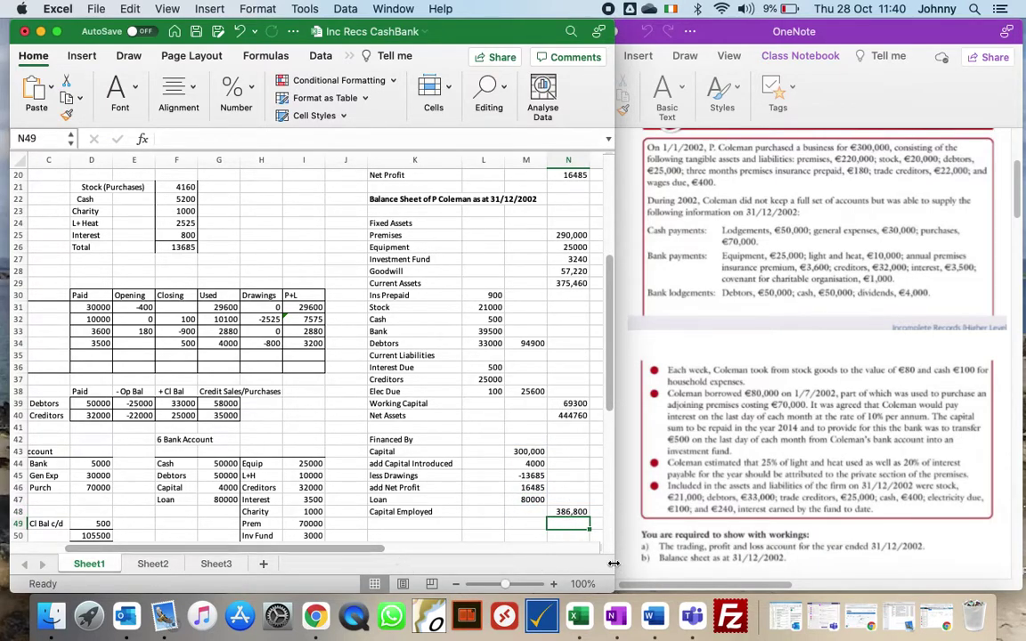
# Step: Widen the spreadsheet window and calculate the difference between Net Assets in N40 and Capital Employed in N48 in cell P49
pyautogui.moveTo(611, 568); pyautogui.dragTo(703, 575)
pyautogui.click(644, 522)
pyautogui.write('=')
pyautogui.click(561, 414)
pyautogui.click(568, 511)
pyautogui.press('Return')
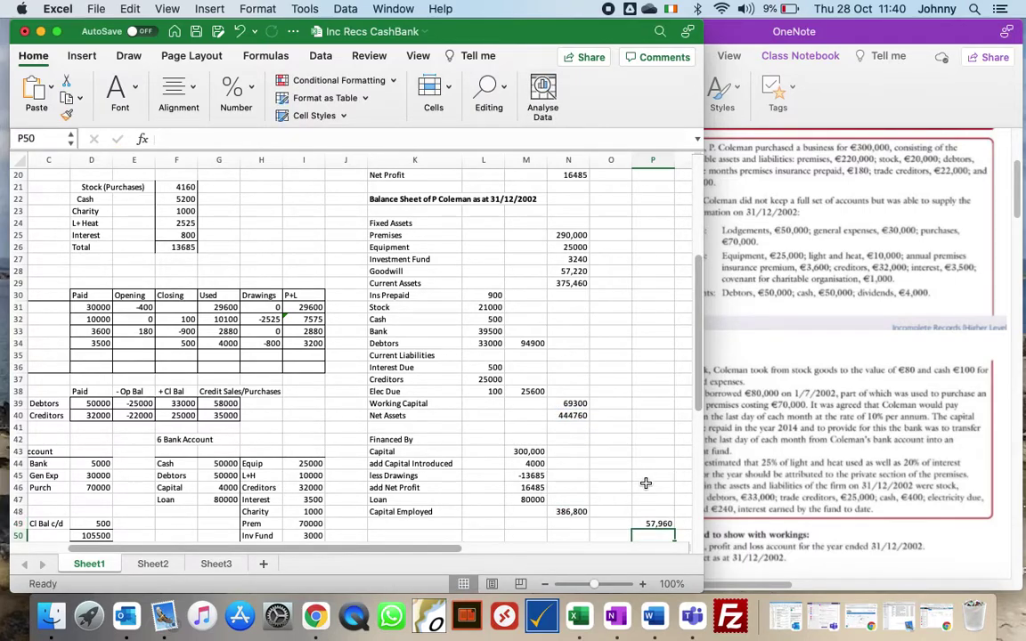